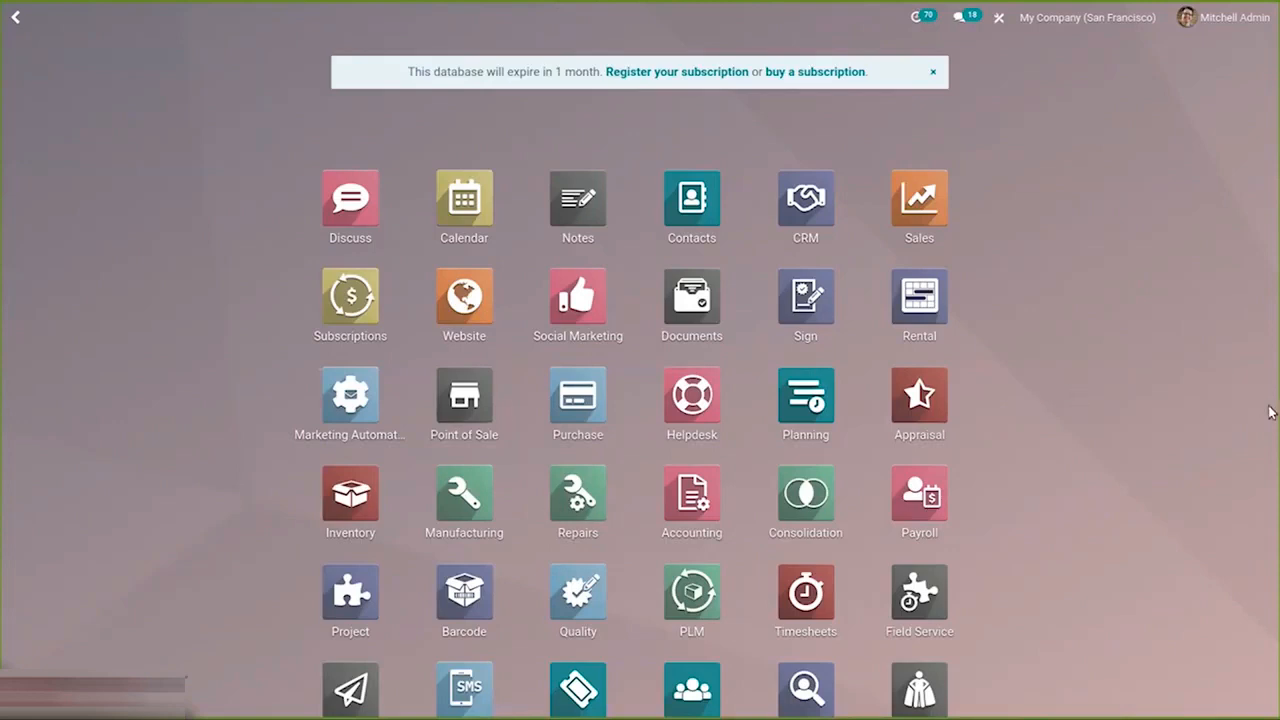
Open the Manufacturing app from the home screen search.
{"action": "type", "text": "man"}
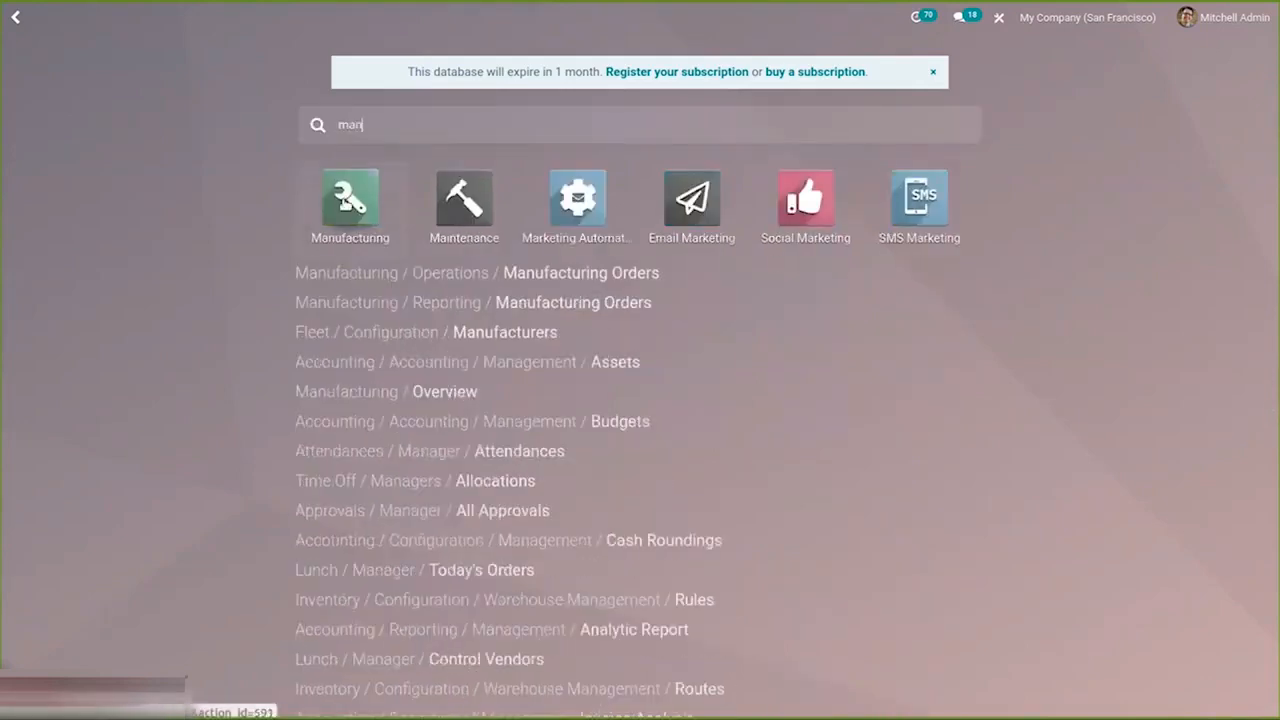
{"action": "left_click", "coordinate": [345, 204]}
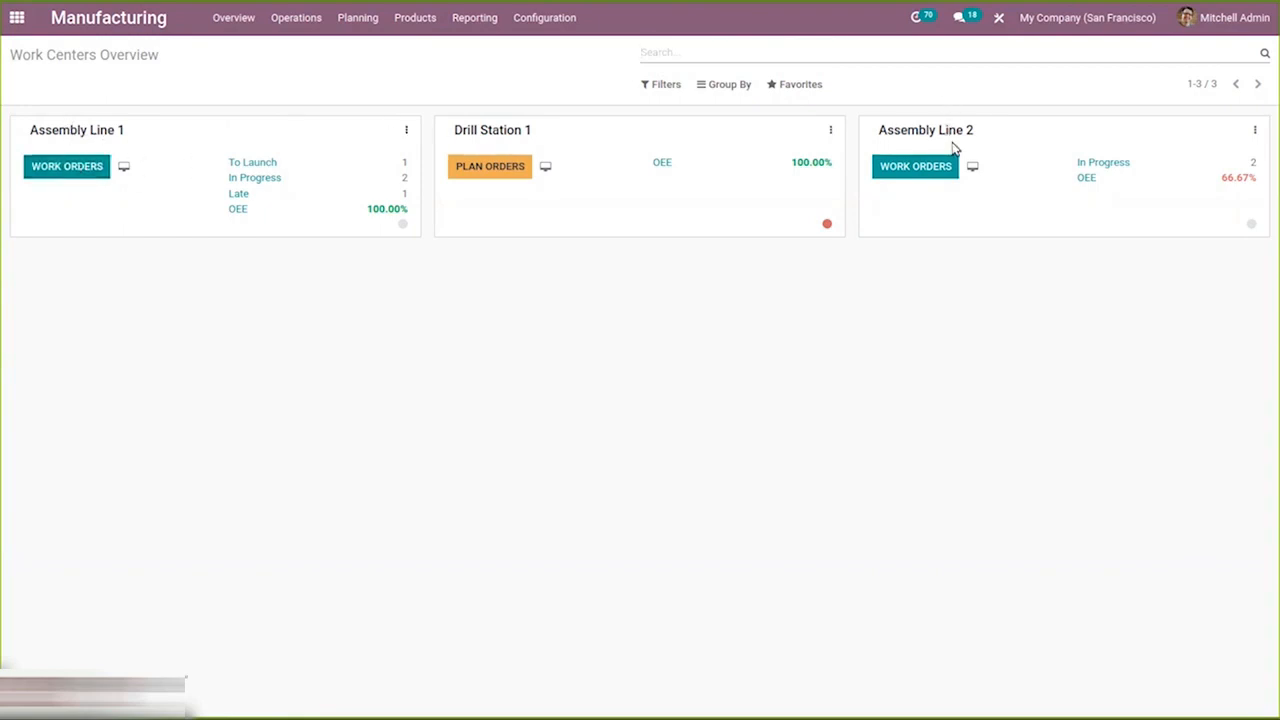
View the work orders of Assembly Line 1 and return to the work centers overview.
{"action": "left_click", "coordinate": [67, 170]}
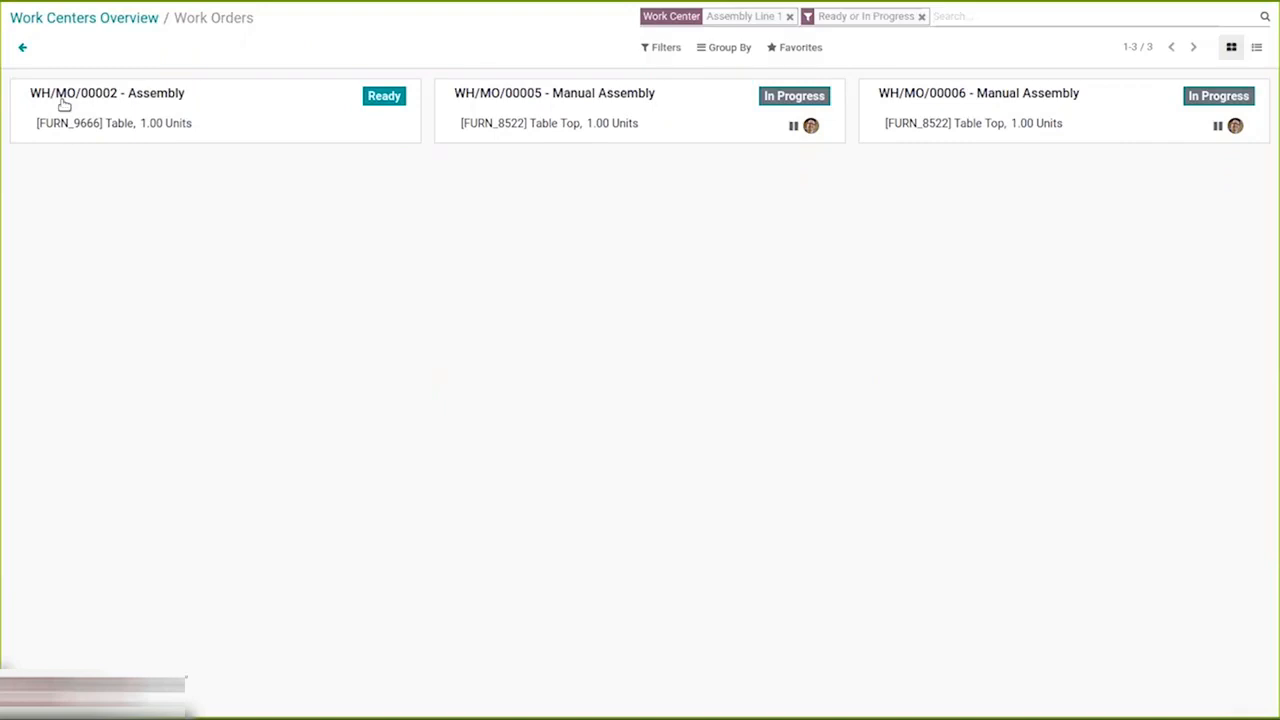
{"action": "mouse_move", "coordinate": [130, 25]}
{"action": "left_click", "coordinate": [82, 17]}
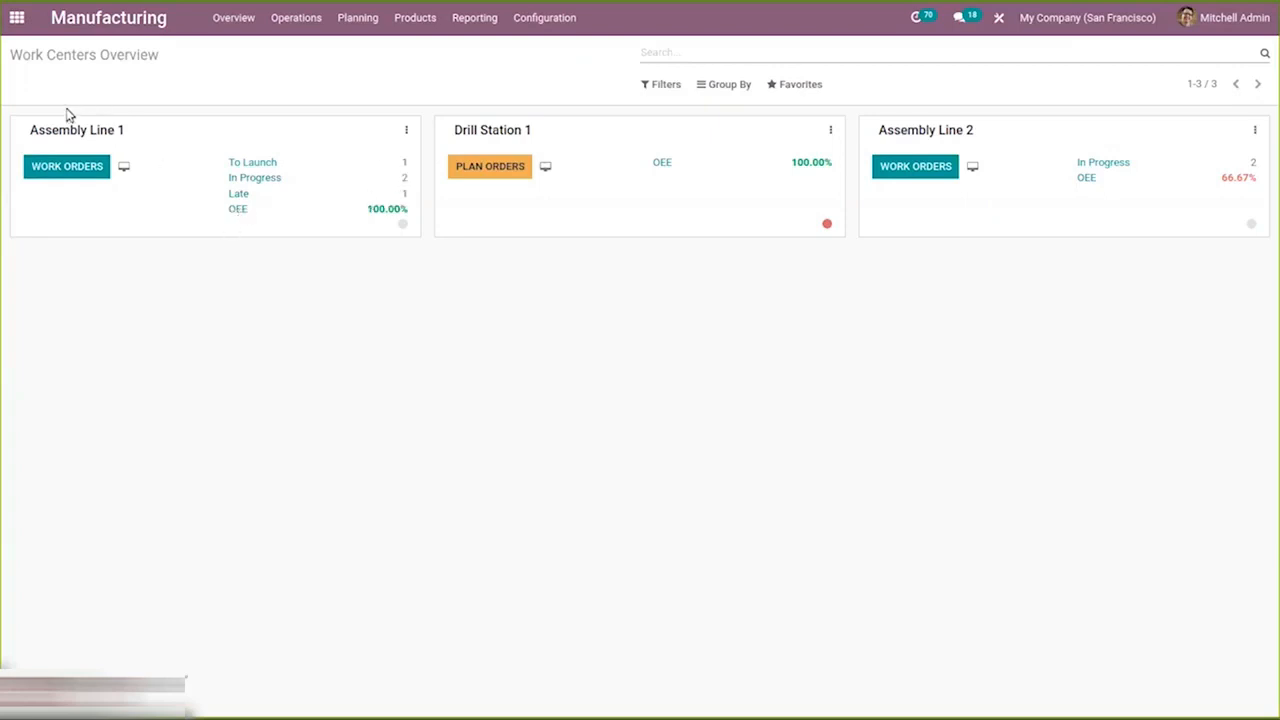
Examine the Assembly Line 1 OEE report in graph, pivot and list views, then return to the overview.
{"action": "left_click", "coordinate": [236, 210]}
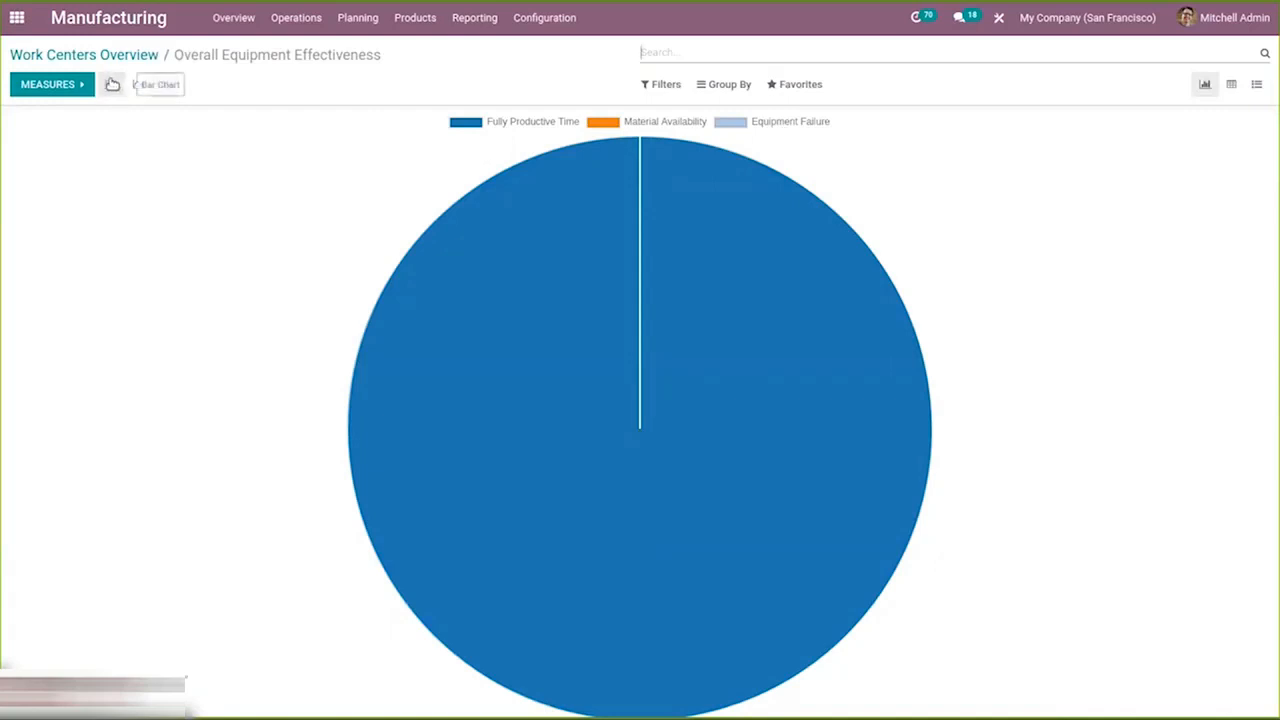
{"action": "left_click", "coordinate": [52, 88]}
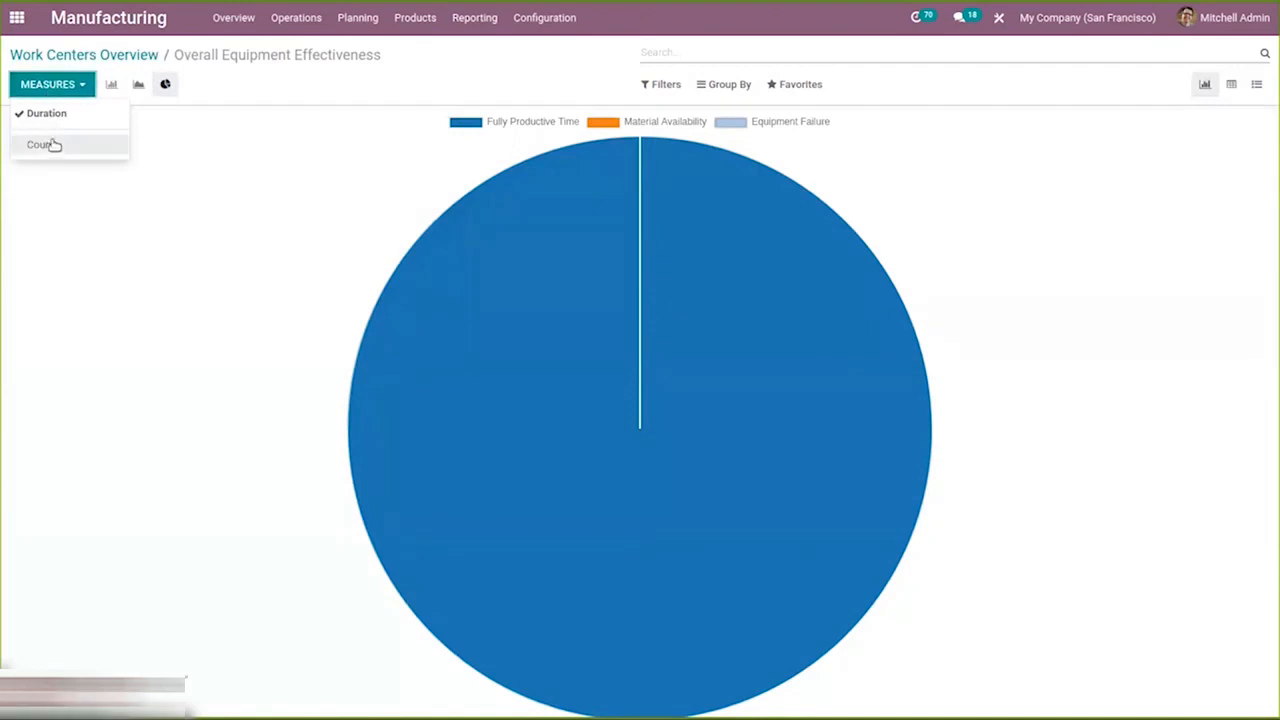
{"action": "left_click", "coordinate": [1050, 130]}
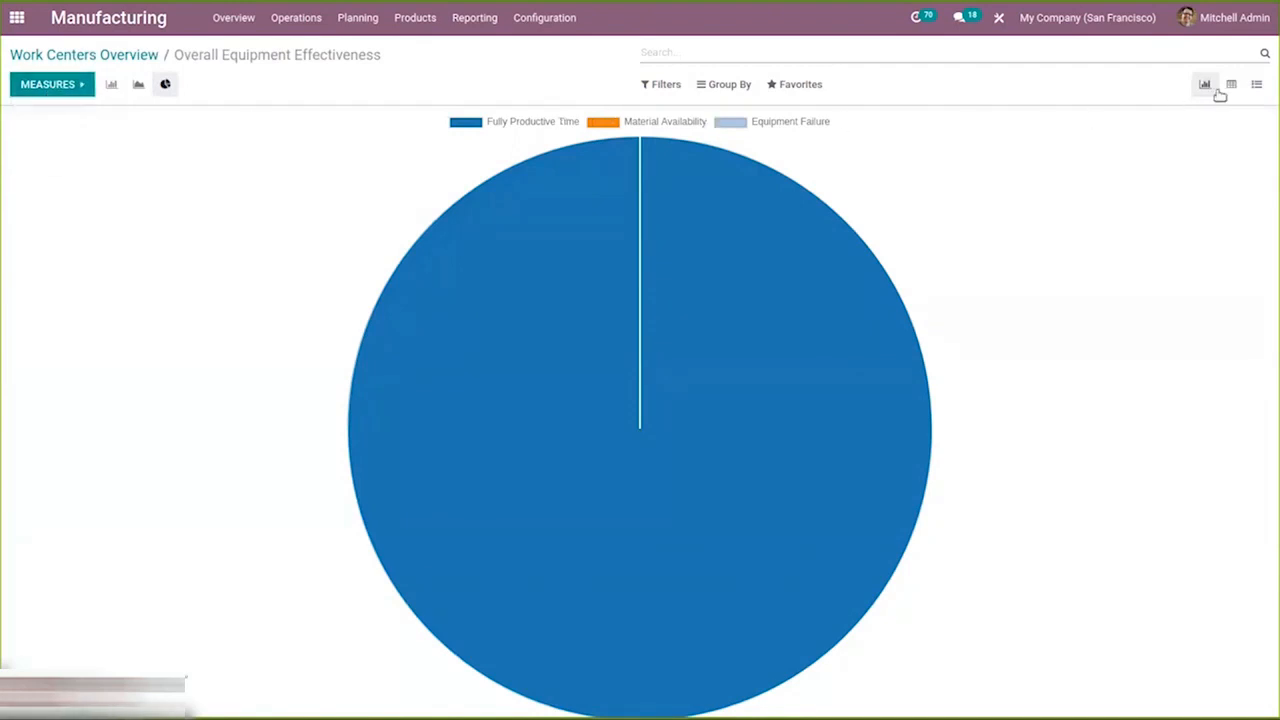
{"action": "left_click", "coordinate": [1232, 89]}
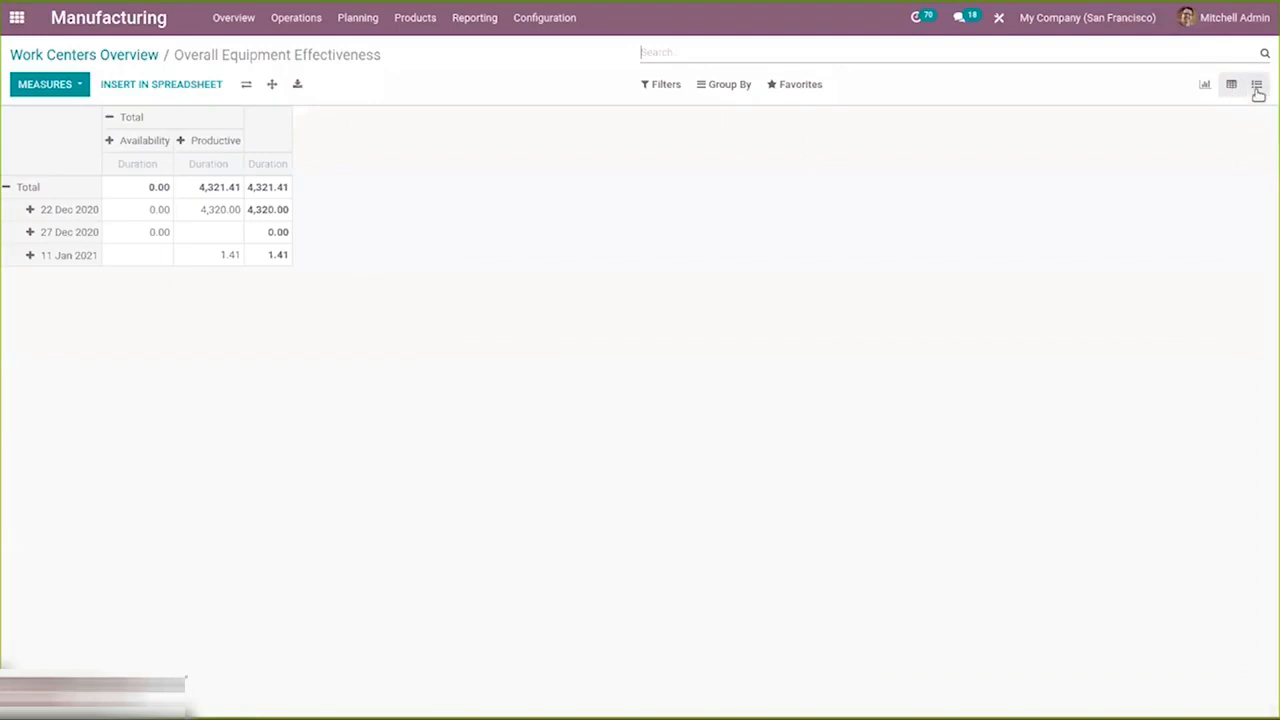
{"action": "left_click", "coordinate": [1257, 88]}
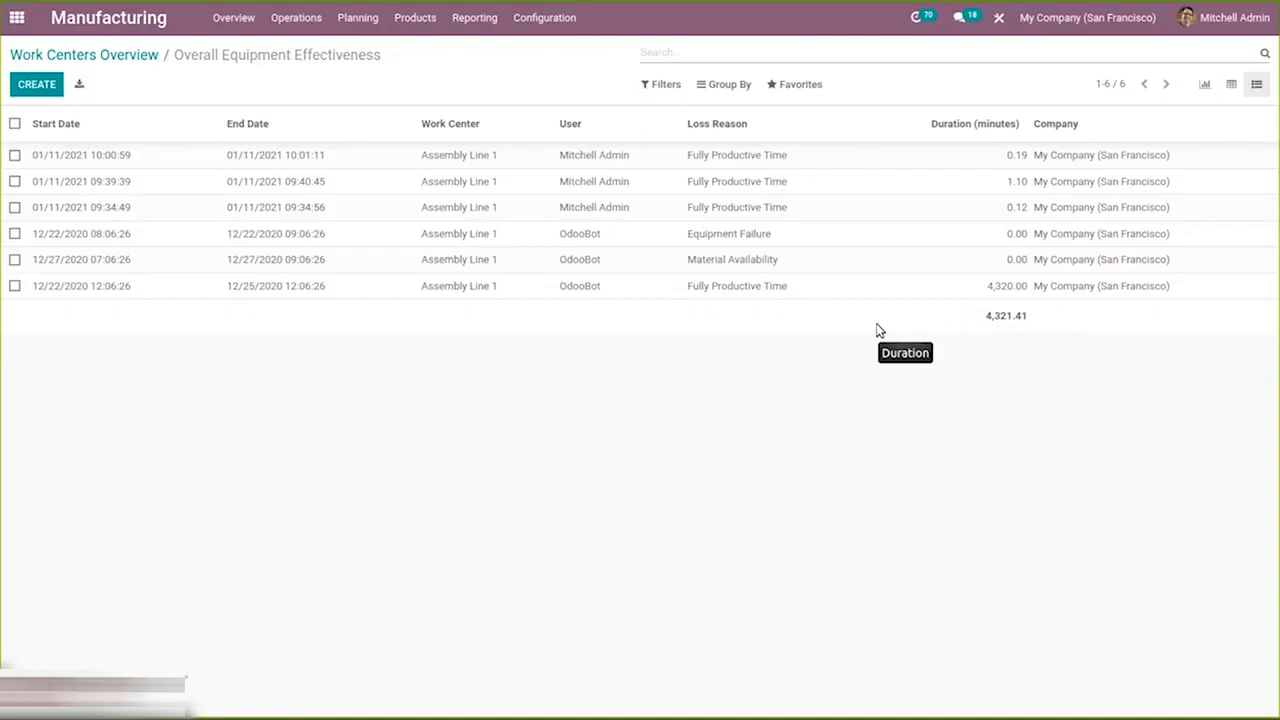
{"action": "left_click", "coordinate": [116, 55]}
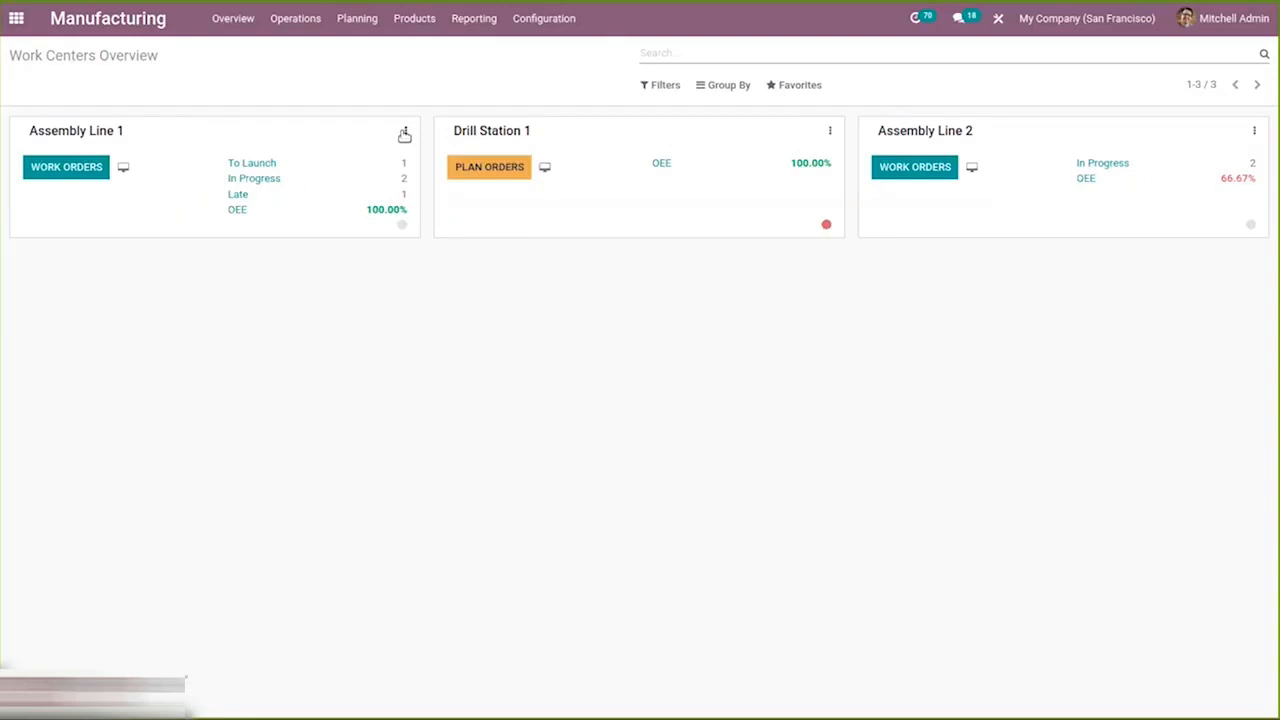
{"action": "left_click", "coordinate": [403, 223]}
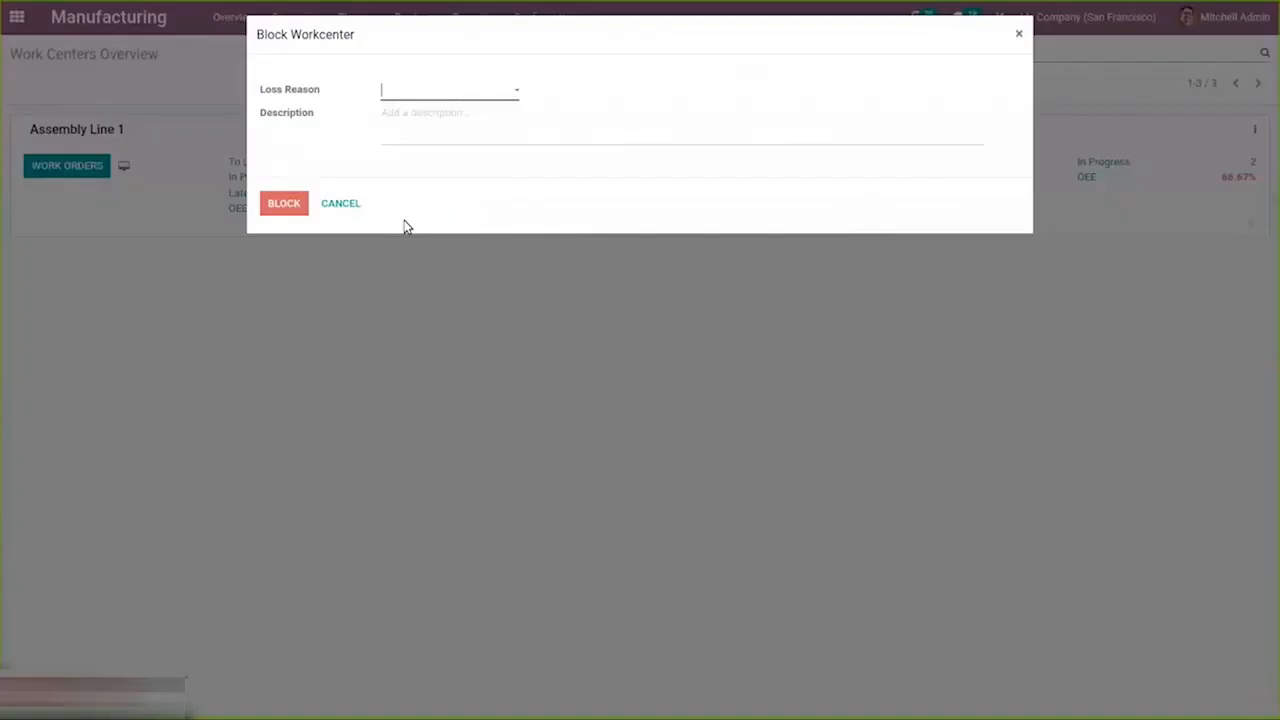
{"action": "left_click", "coordinate": [403, 95]}
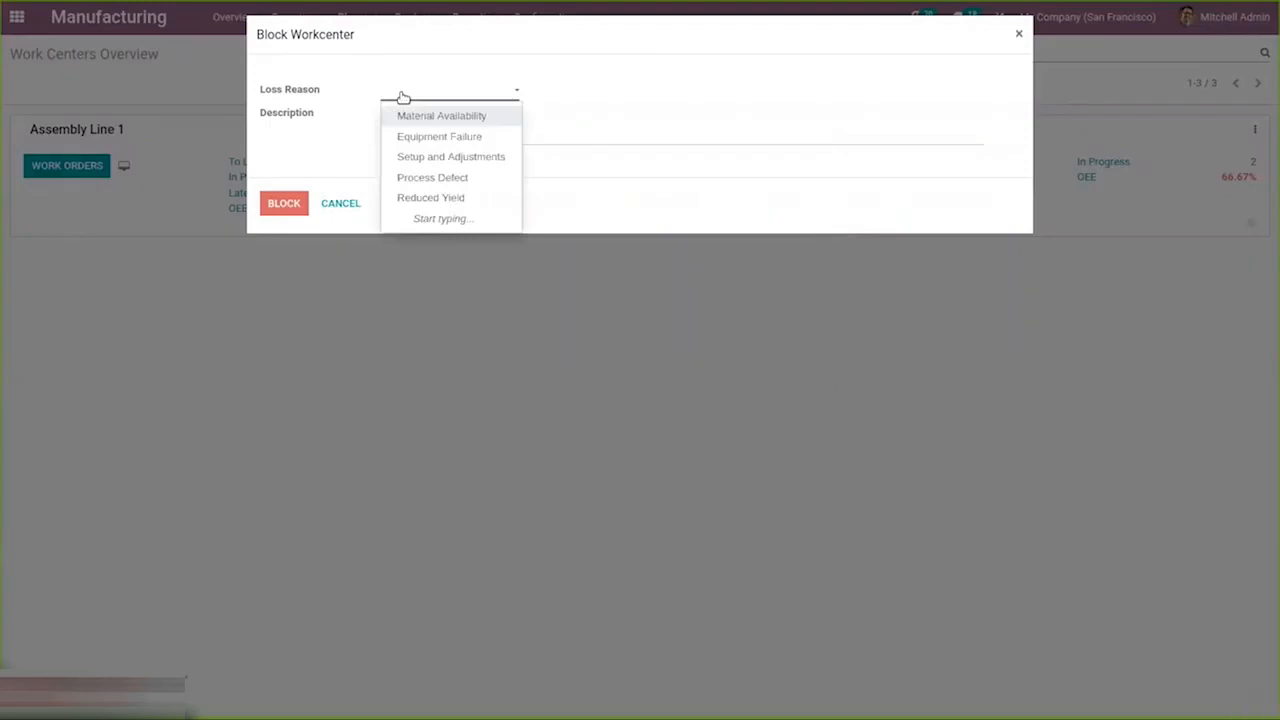
{"action": "left_click", "coordinate": [322, 112]}
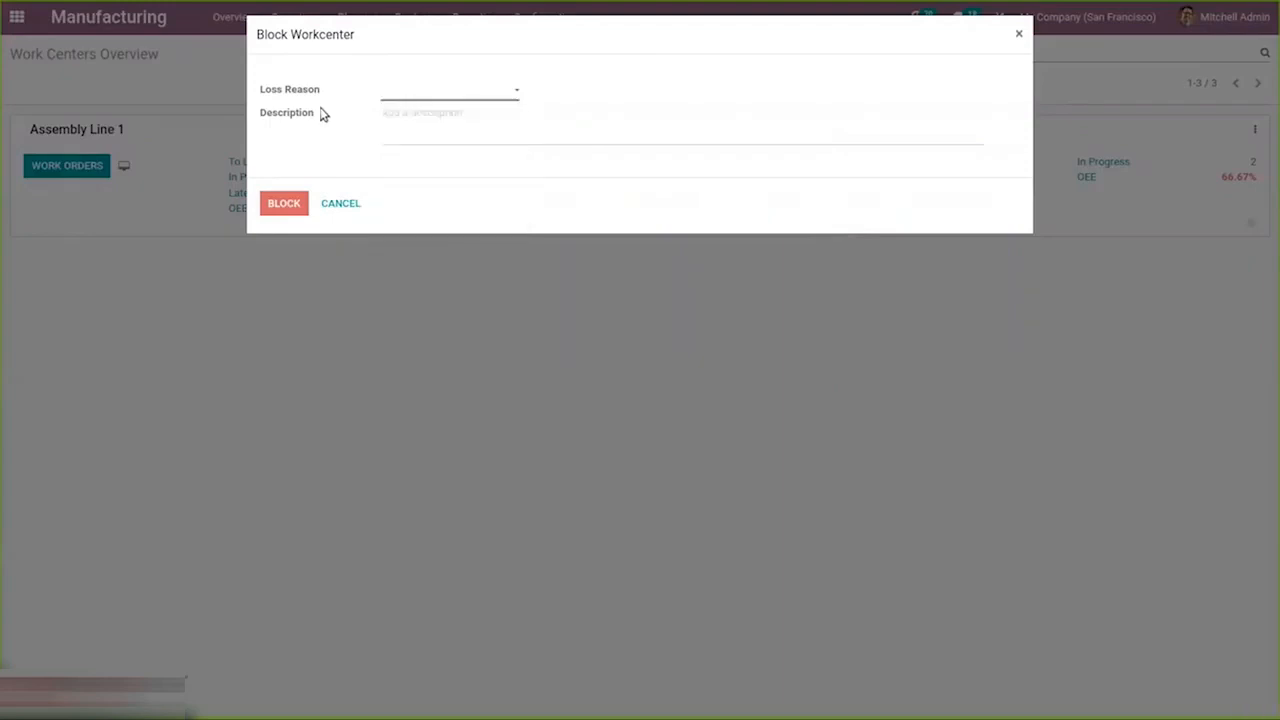
{"action": "left_click", "coordinate": [340, 203]}
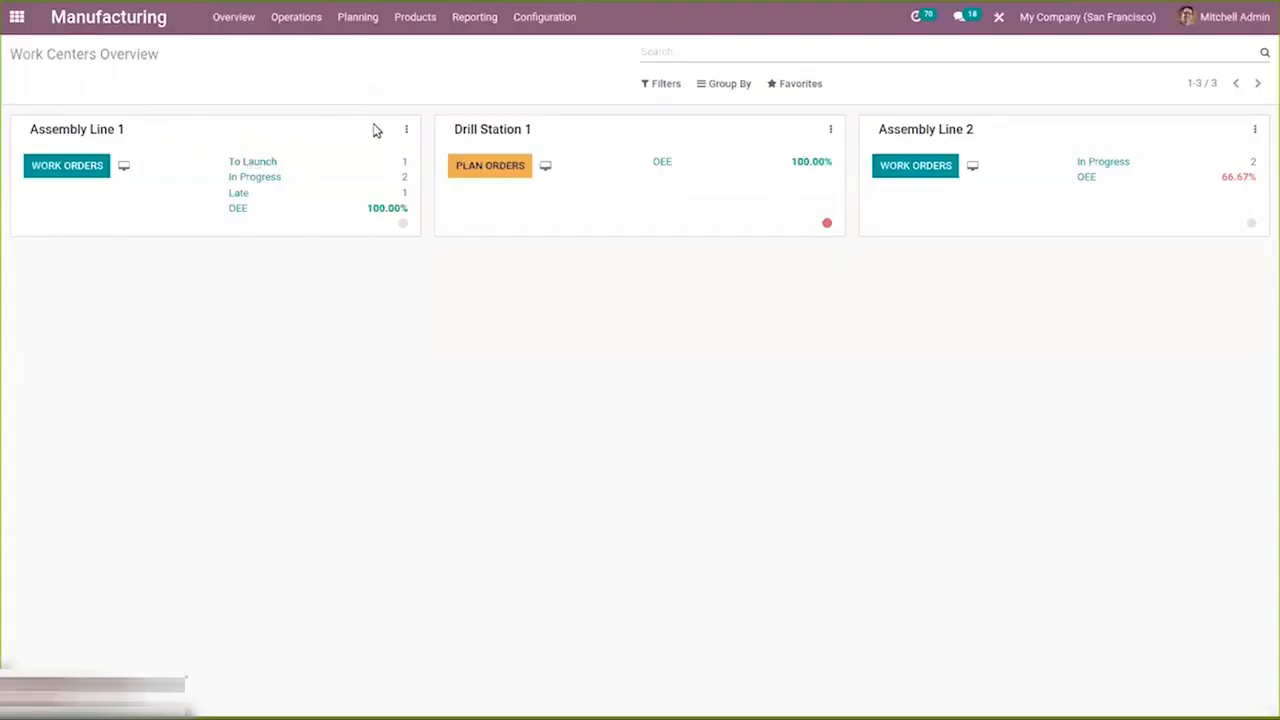
Open the settings form of Assembly Line 1 and go back to the work centers overview.
{"action": "left_click", "coordinate": [407, 130]}
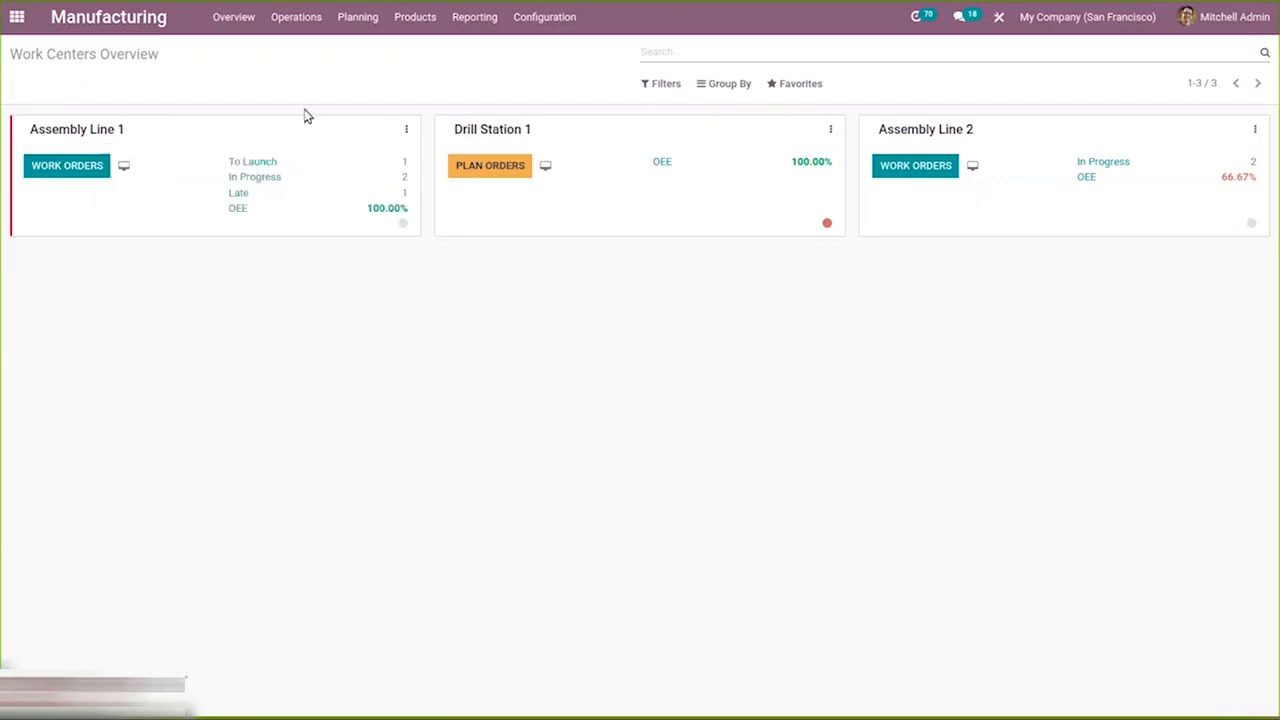
{"action": "left_click", "coordinate": [406, 130]}
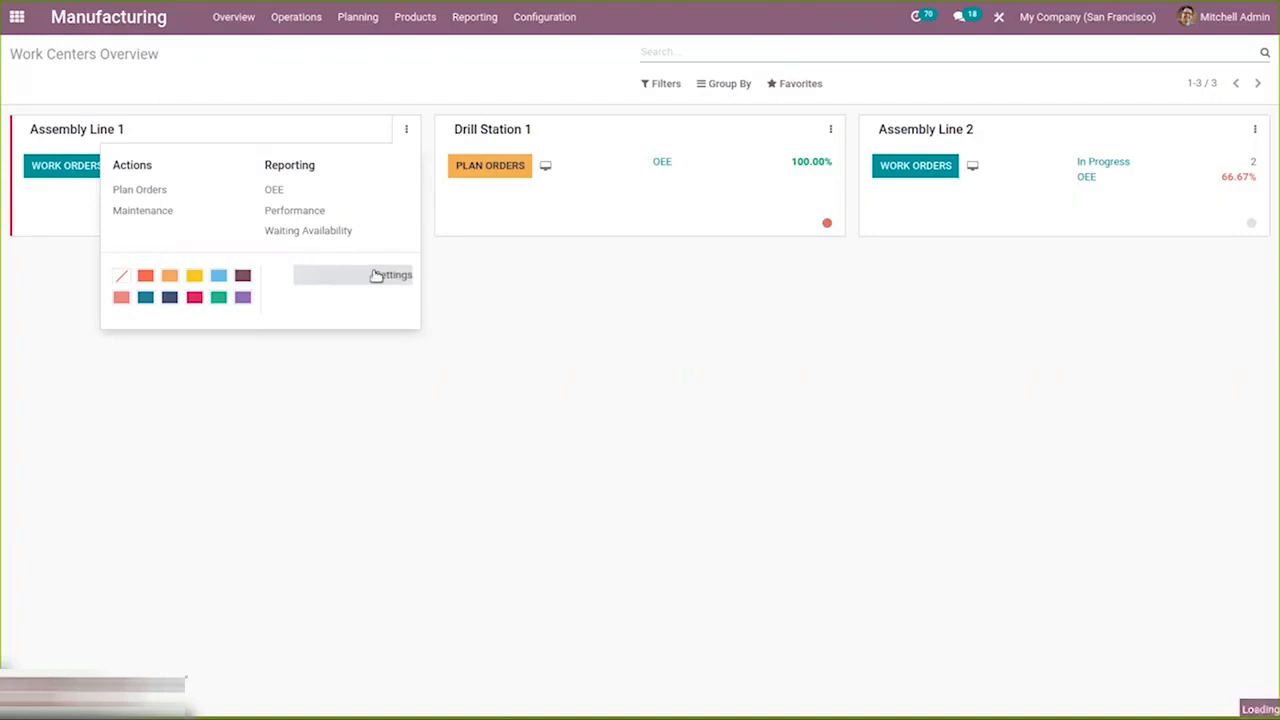
{"action": "left_click", "coordinate": [376, 275]}
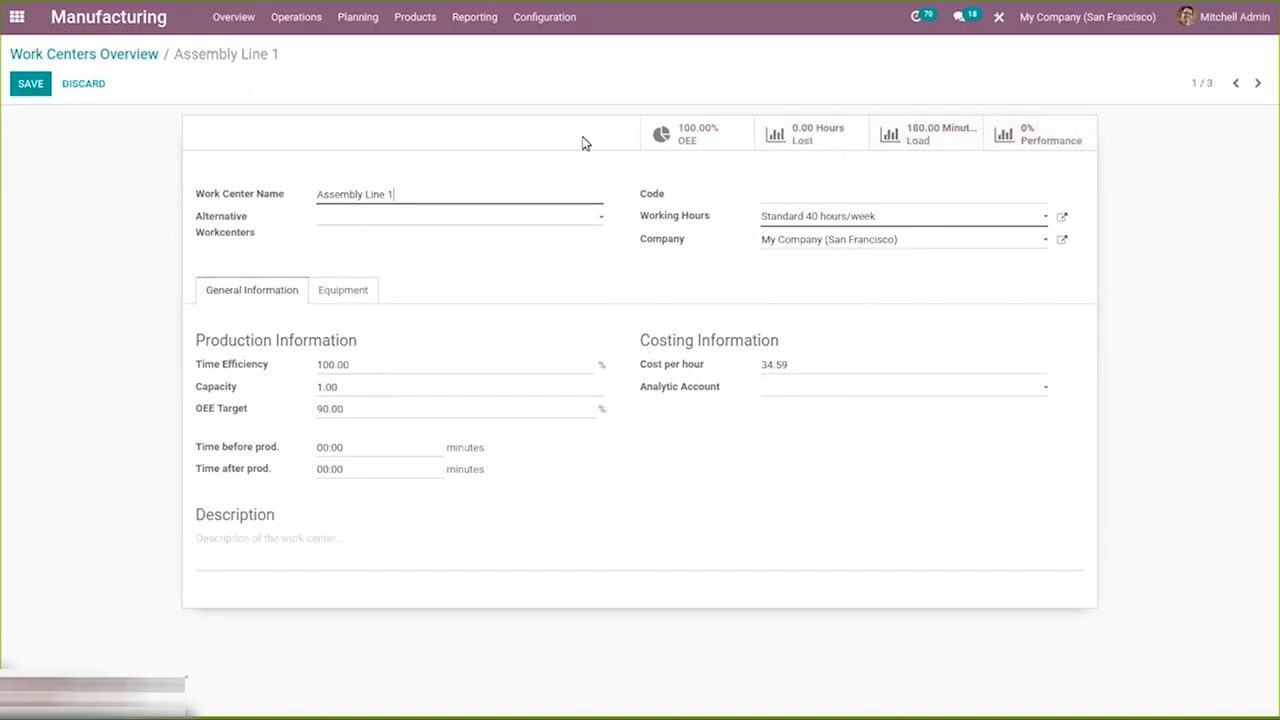
{"action": "left_click", "coordinate": [114, 56]}
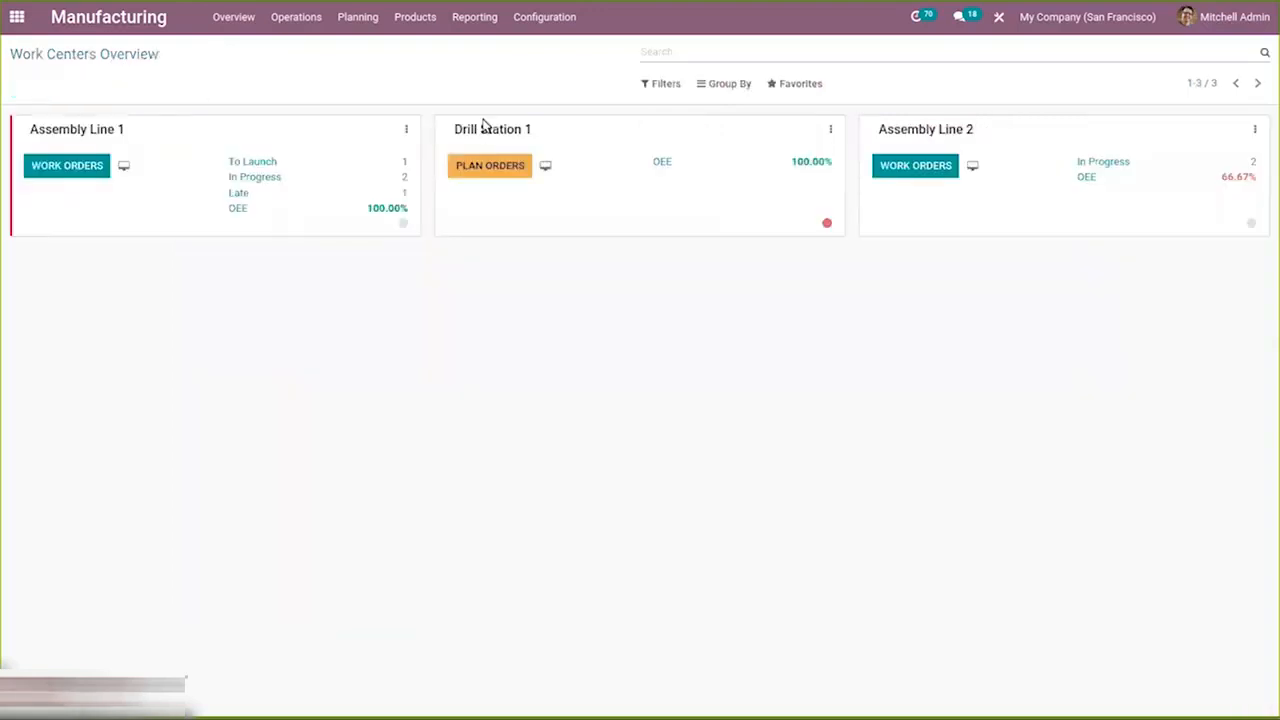
{"action": "left_click", "coordinate": [672, 84]}
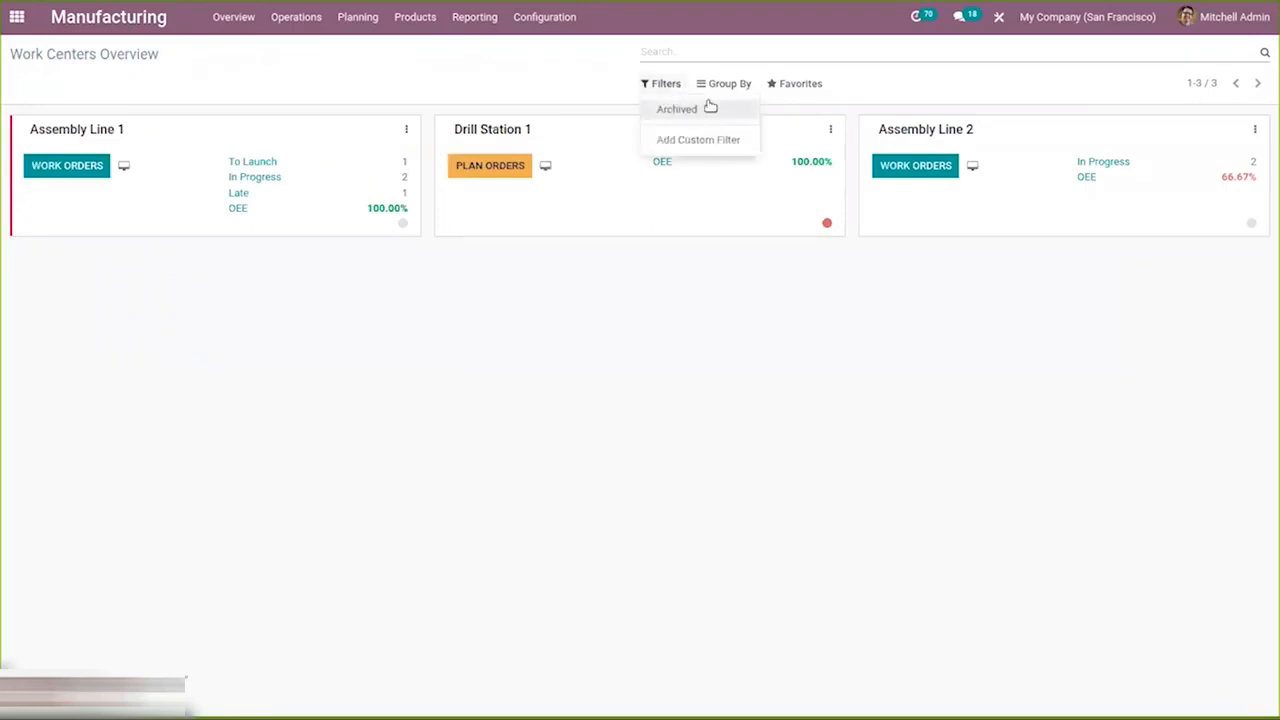
{"action": "left_click", "coordinate": [718, 83]}
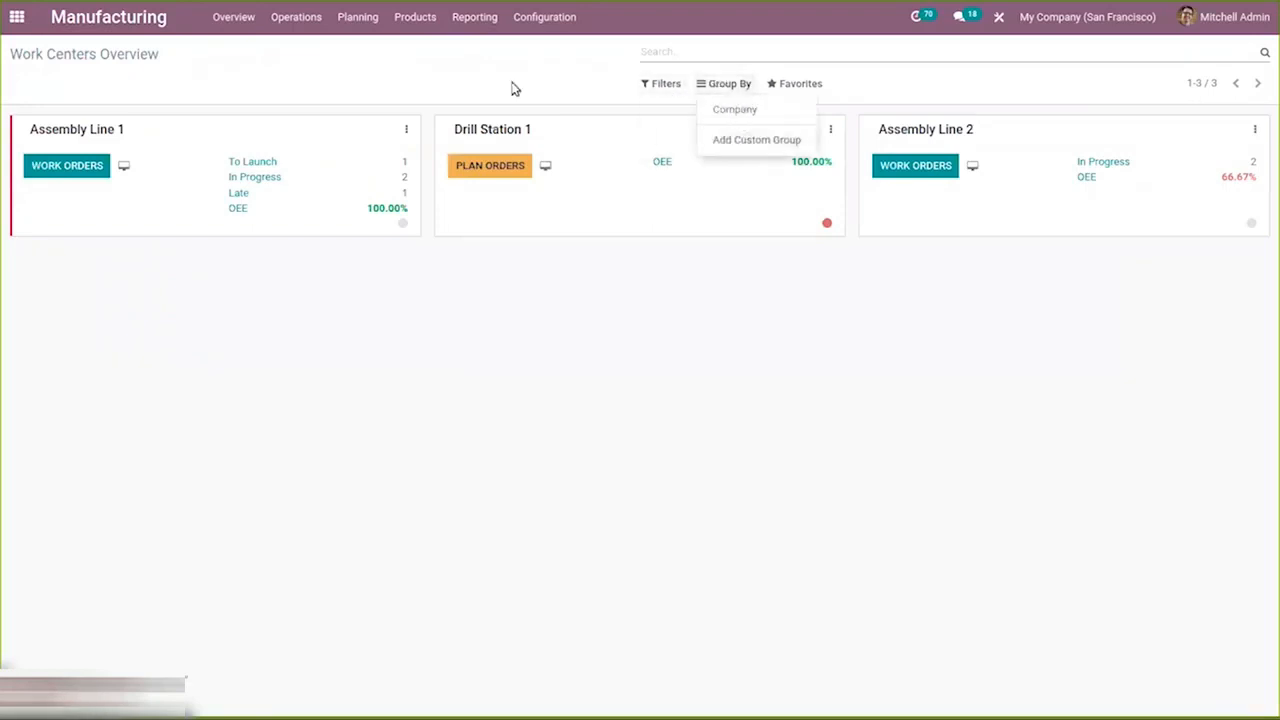
{"action": "left_click", "coordinate": [505, 87]}
Open the manufacturing settings and switch the Master Production Schedule time range to Monthly.
{"action": "left_click", "coordinate": [547, 20]}
{"action": "mouse_move", "coordinate": [534, 20]}
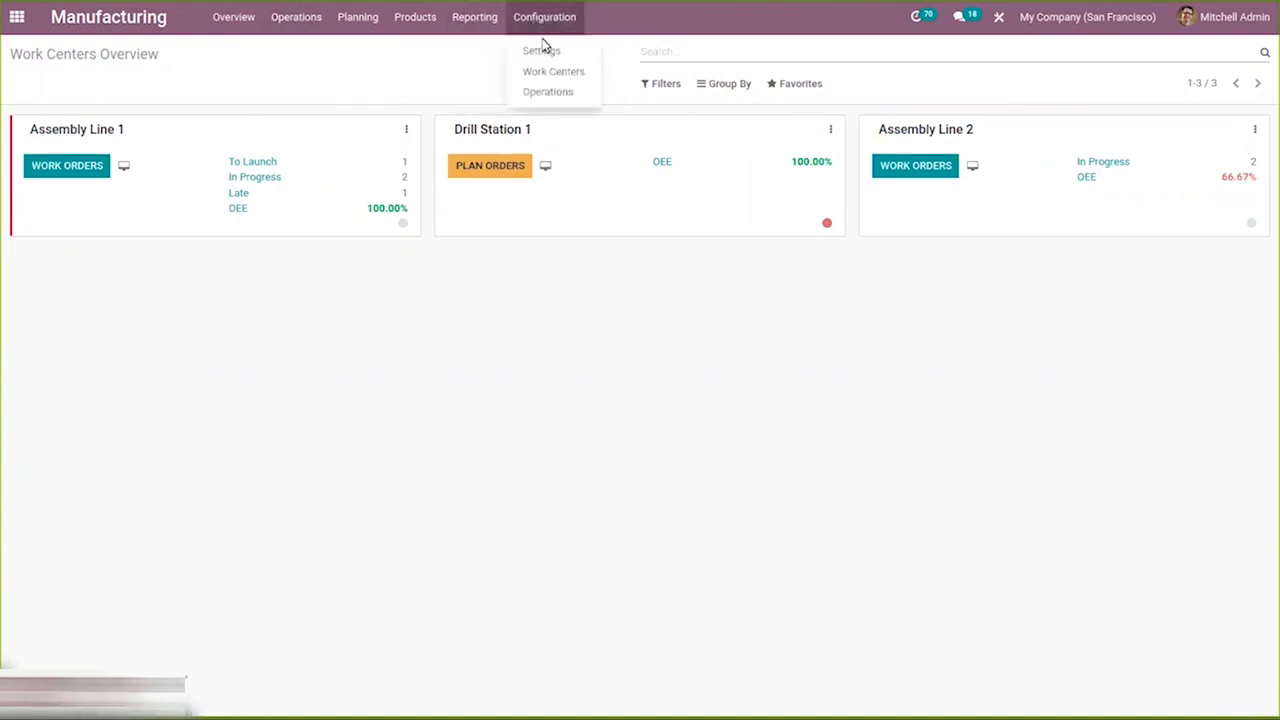
{"action": "left_click", "coordinate": [541, 49]}
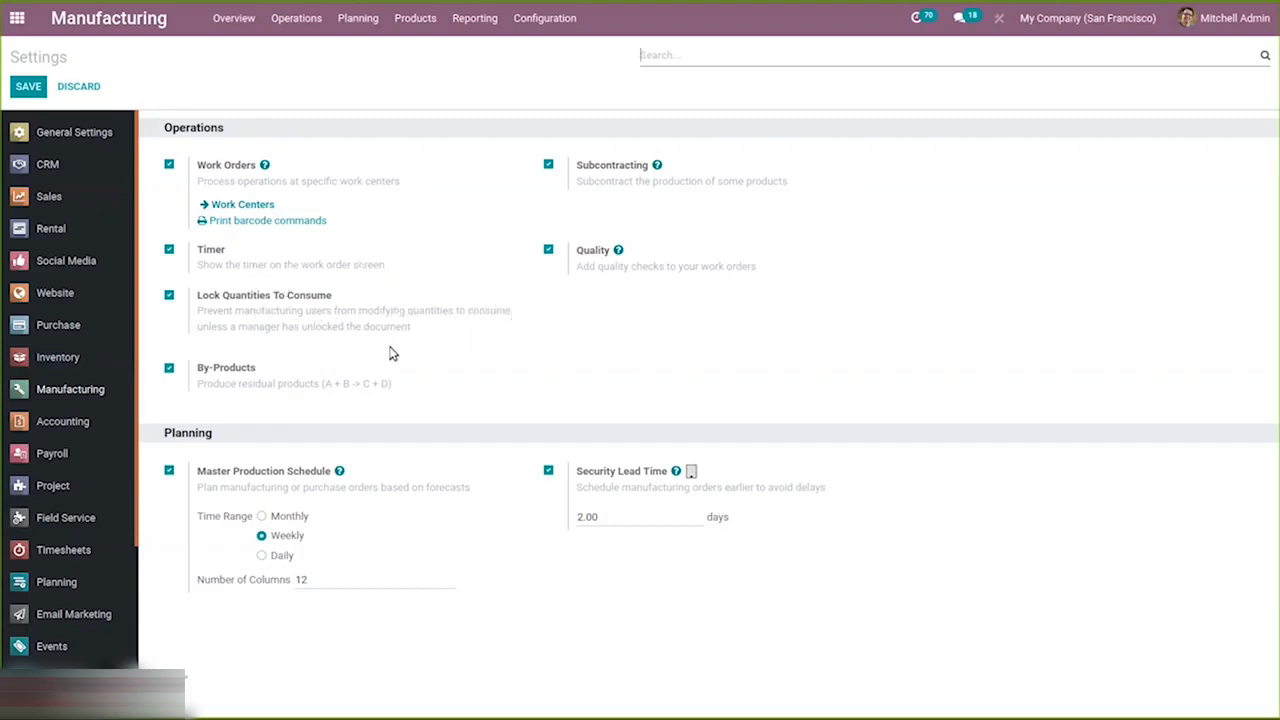
{"action": "mouse_move", "coordinate": [390, 325]}
{"action": "left_click", "coordinate": [280, 518]}
Set the Master Production Schedule time range back to Weekly and save the settings.
{"action": "left_click", "coordinate": [352, 28]}
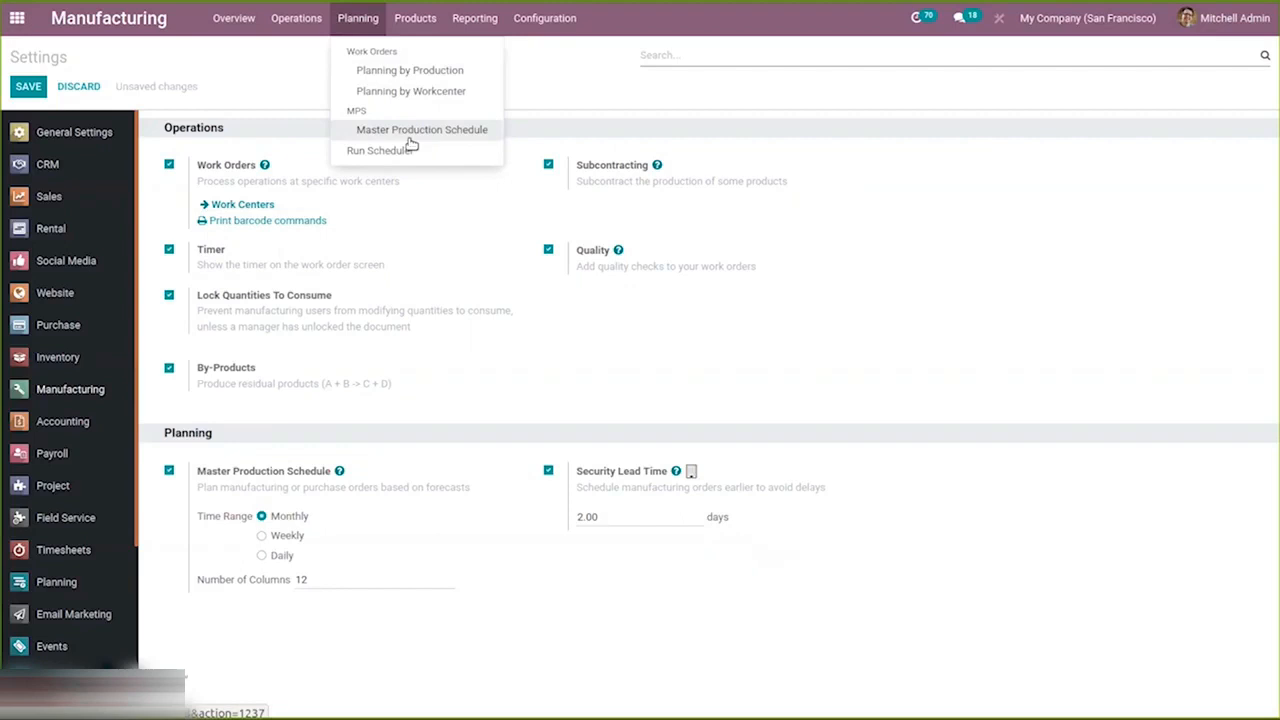
{"action": "left_click", "coordinate": [484, 418]}
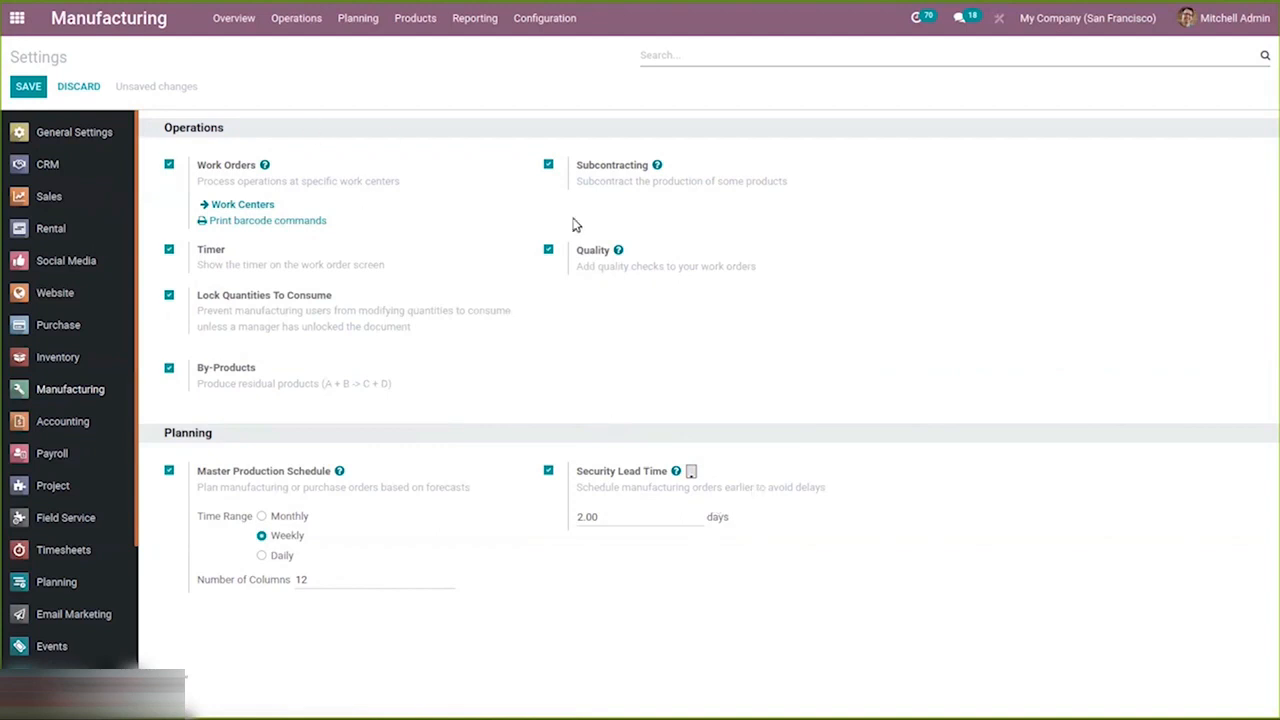
{"action": "left_click", "coordinate": [20, 87]}
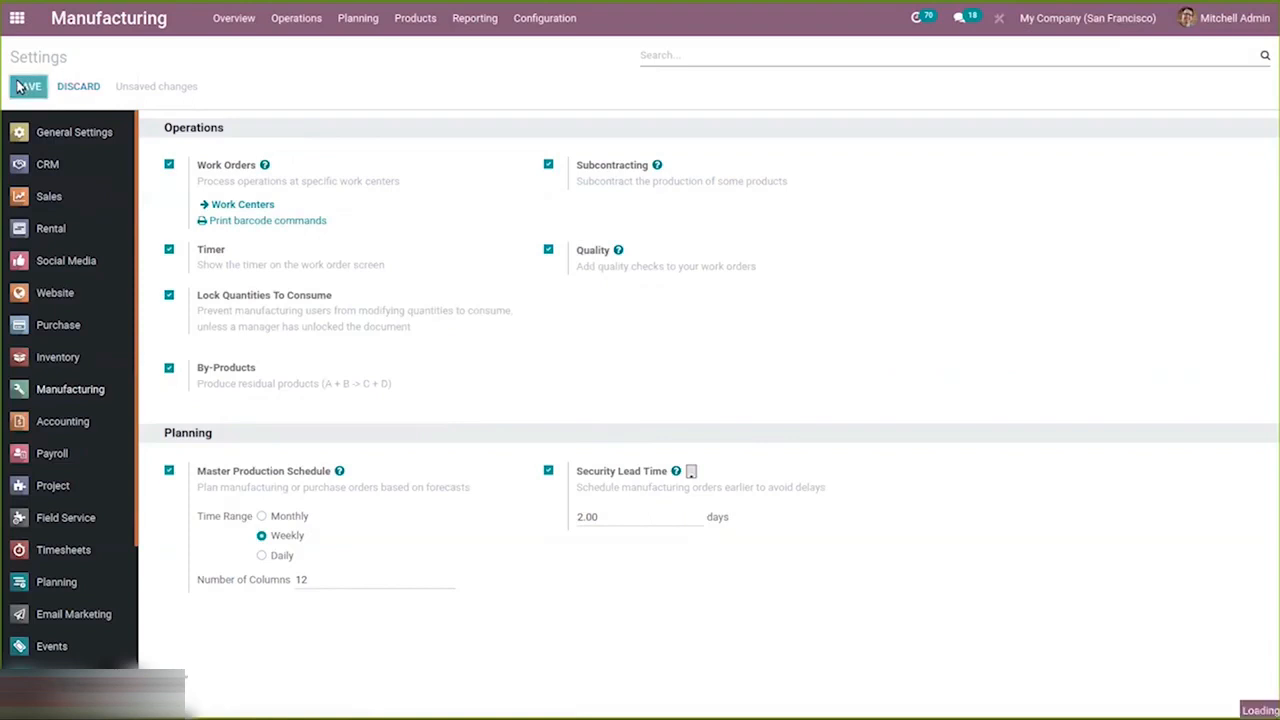
Review the configured work centers list and the operations list.
{"action": "left_click", "coordinate": [544, 18]}
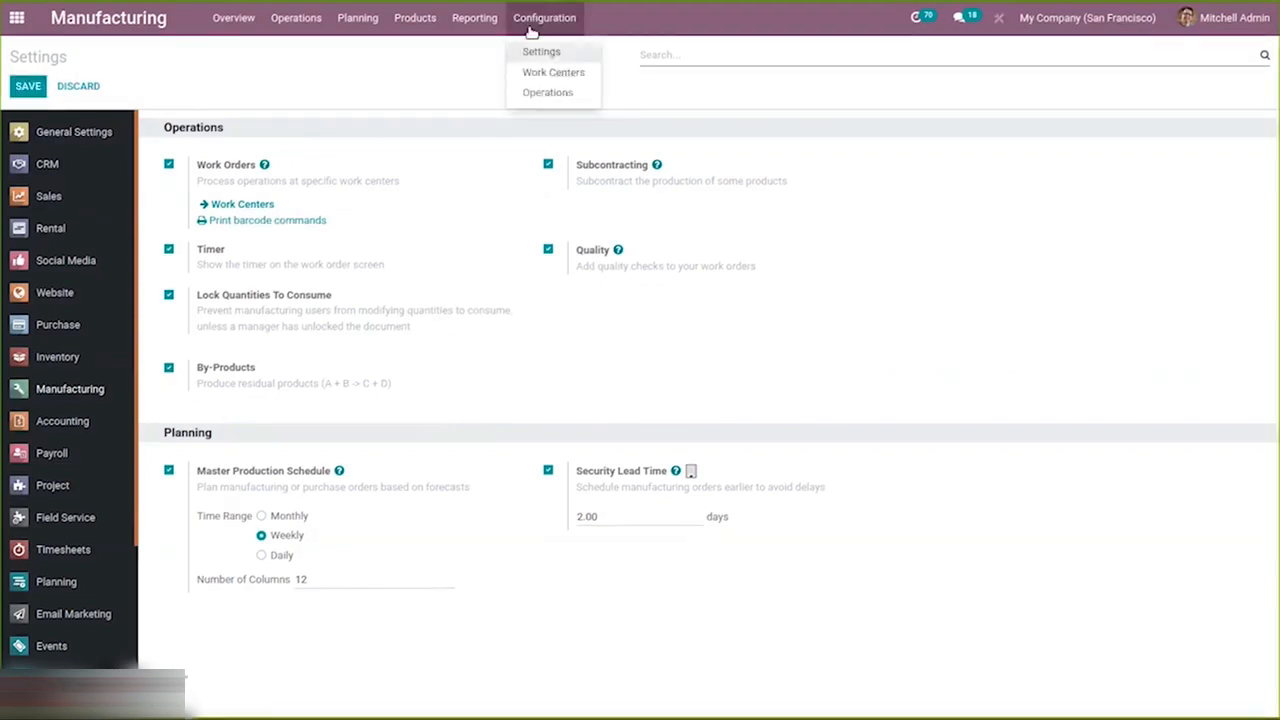
{"action": "left_click", "coordinate": [553, 73]}
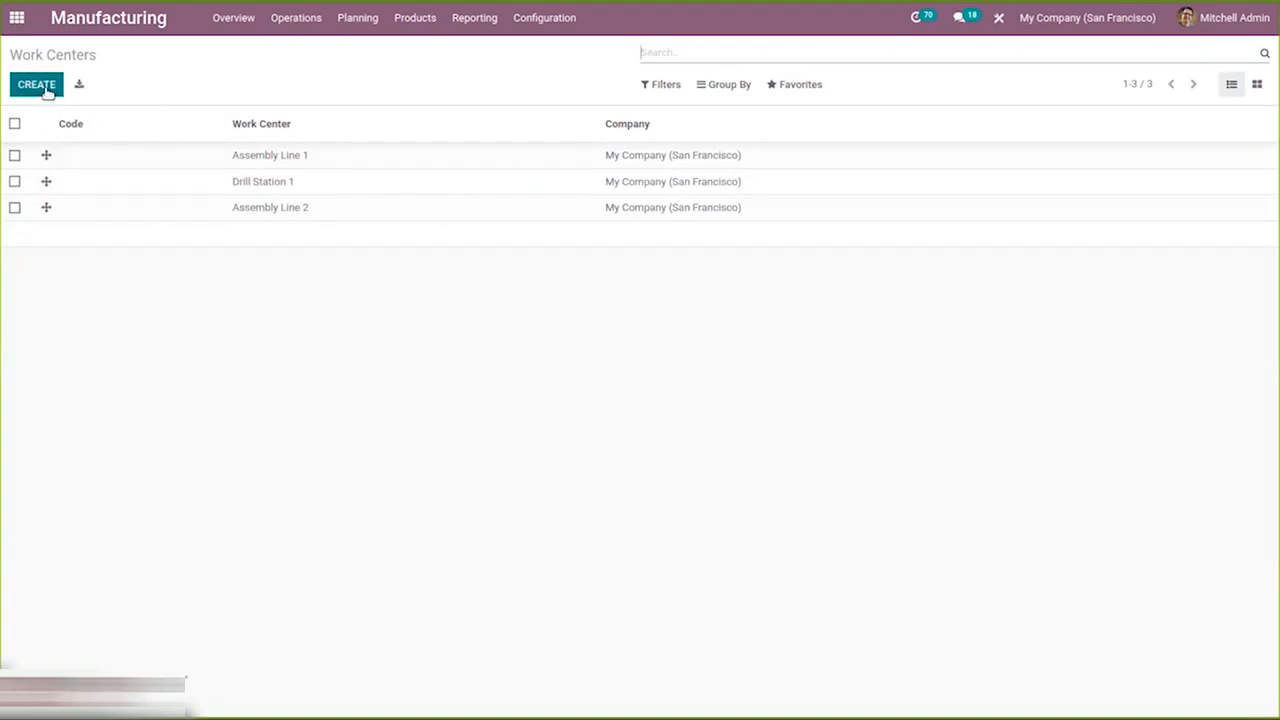
{"action": "left_click", "coordinate": [563, 17]}
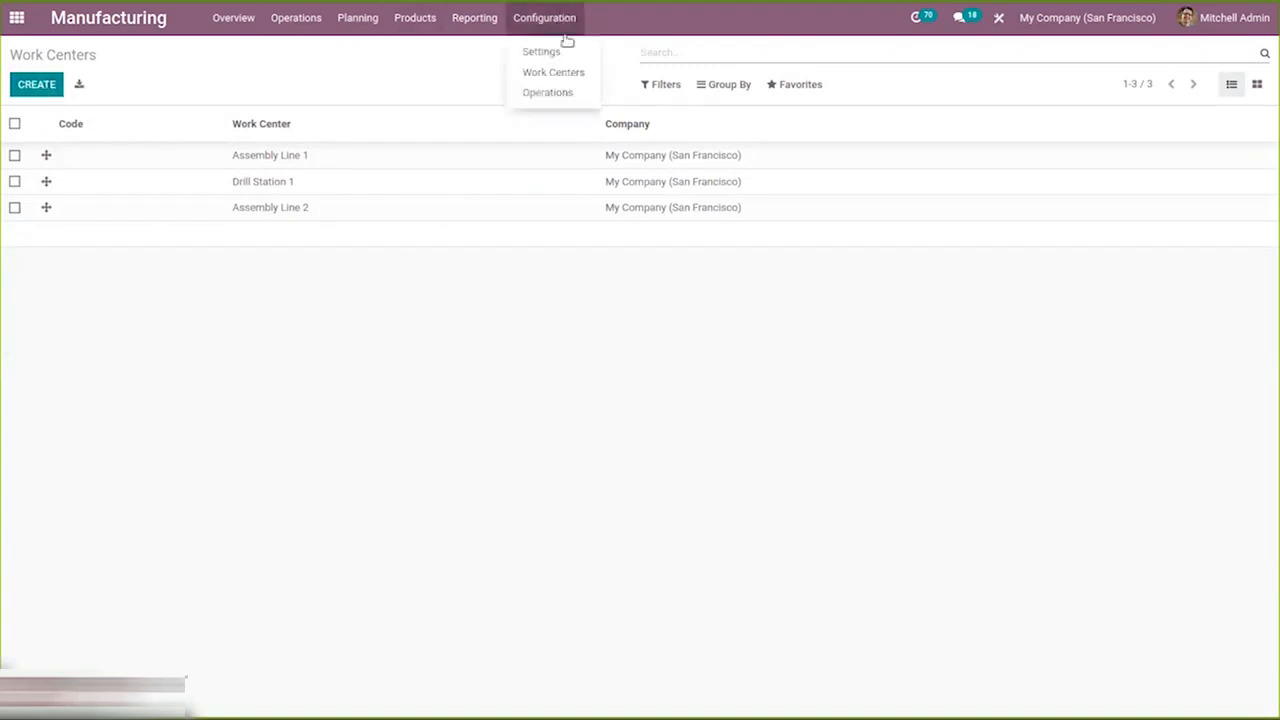
{"action": "left_click", "coordinate": [561, 93]}
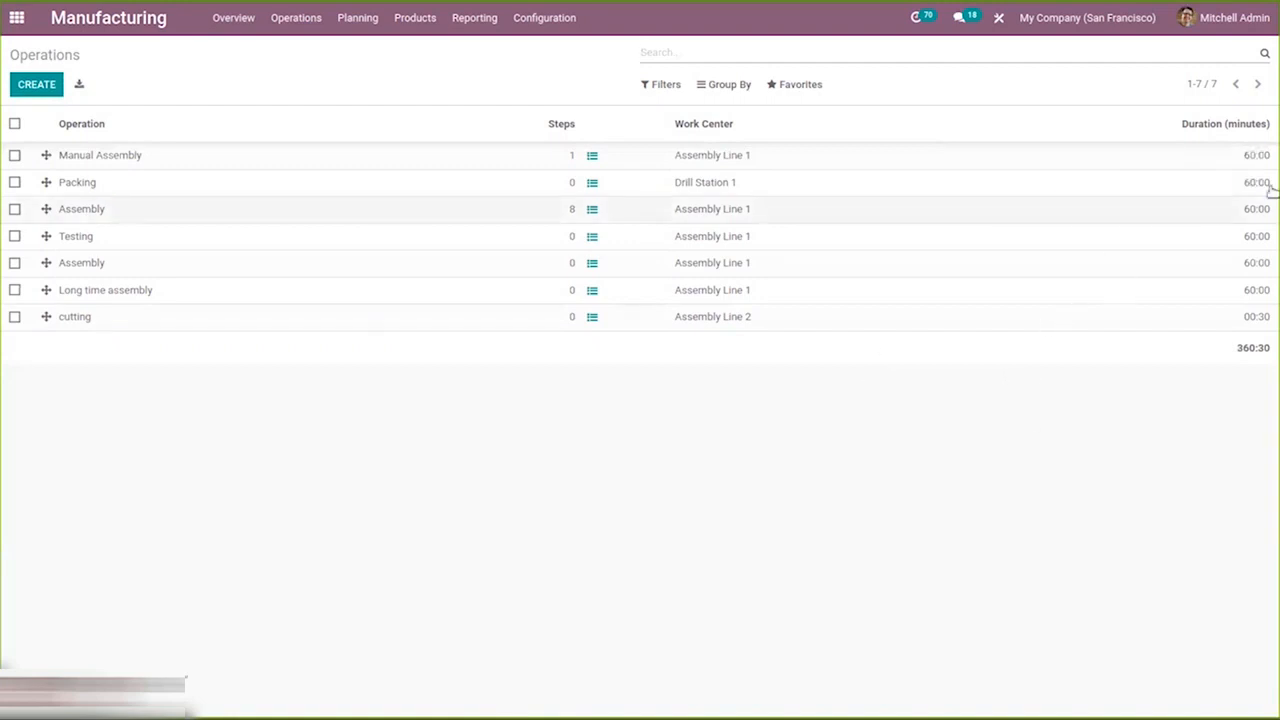
{"action": "left_click", "coordinate": [564, 22]}
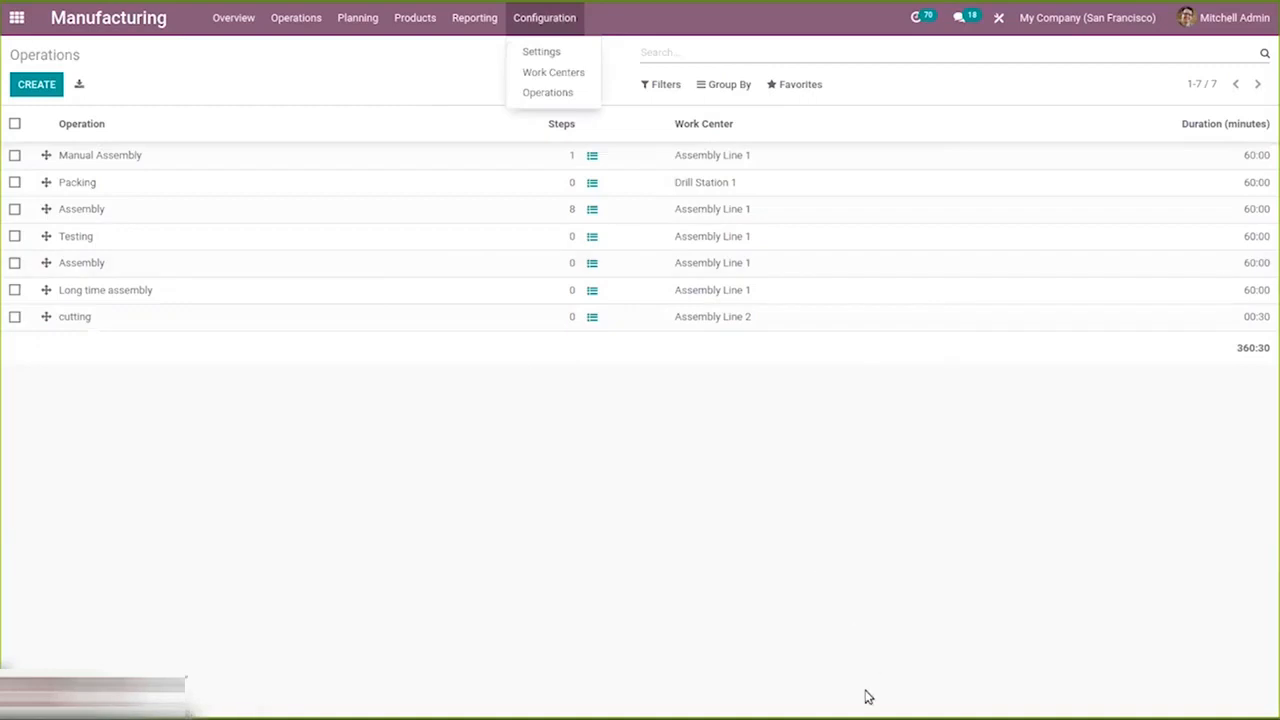
{"action": "left_click", "coordinate": [540, 92]}
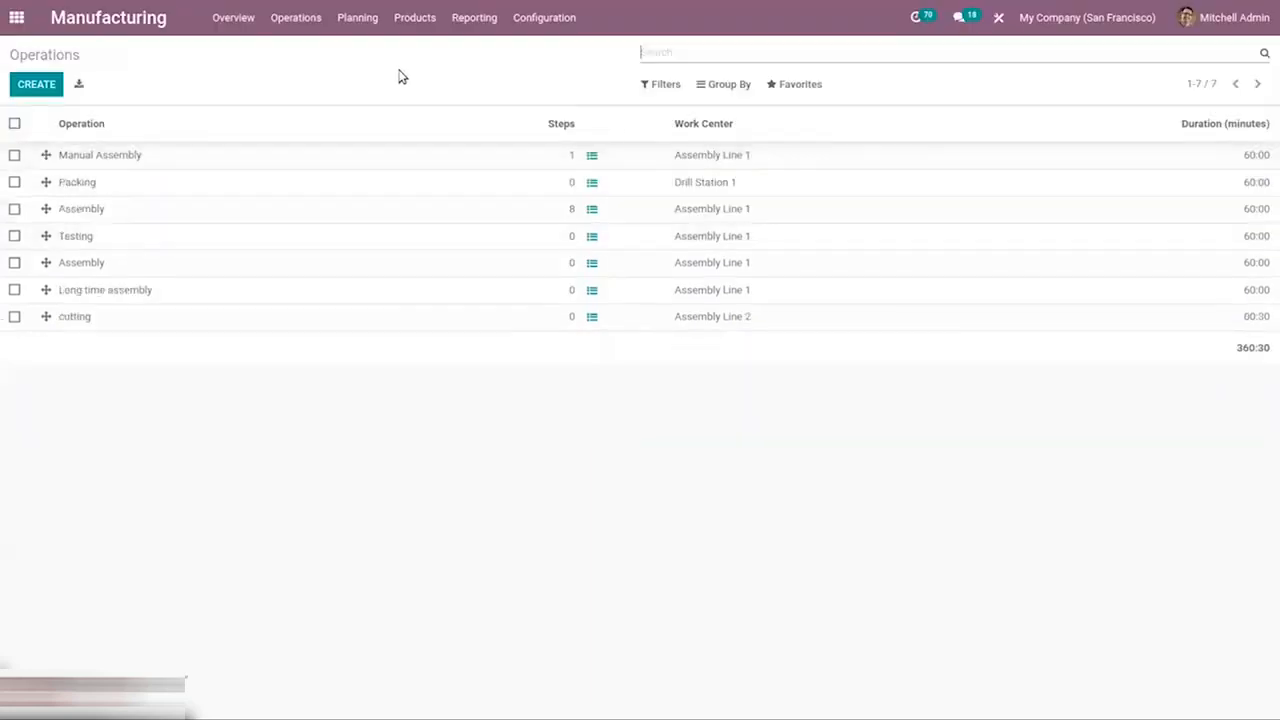
Open the Plastic Laminate bill of materials and view its operations.
{"action": "left_click", "coordinate": [405, 14]}
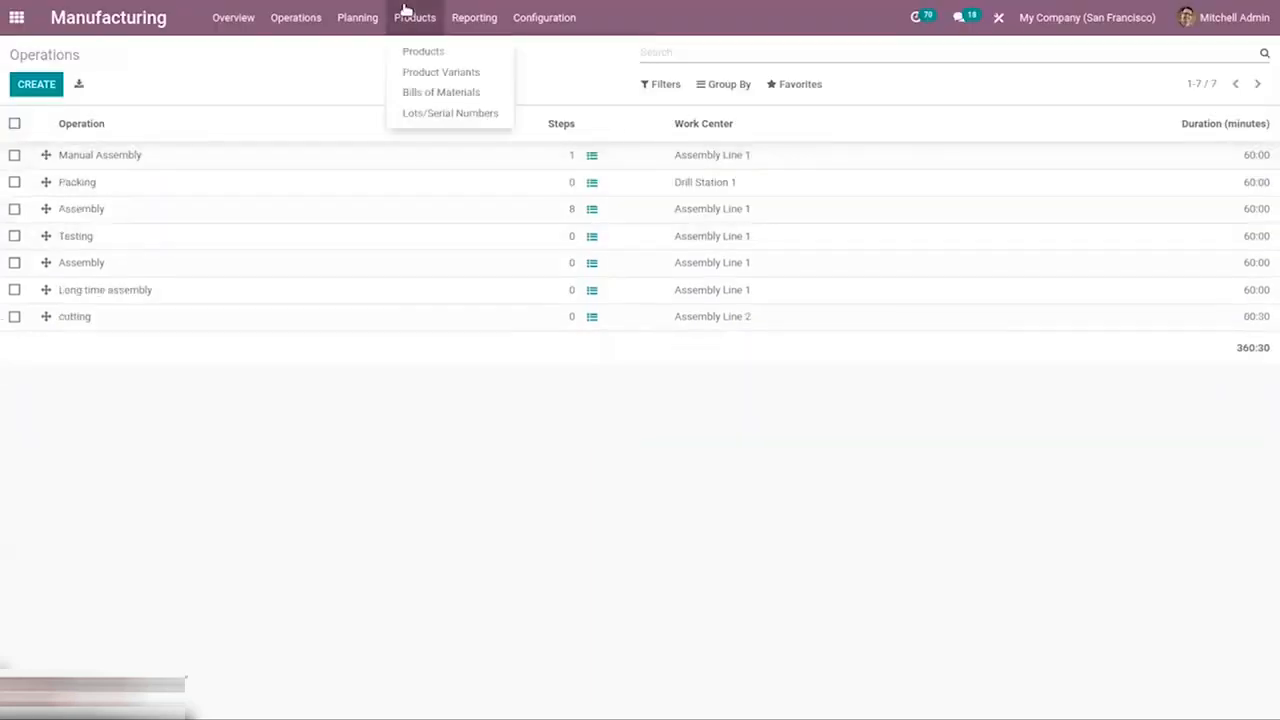
{"action": "left_click", "coordinate": [424, 94]}
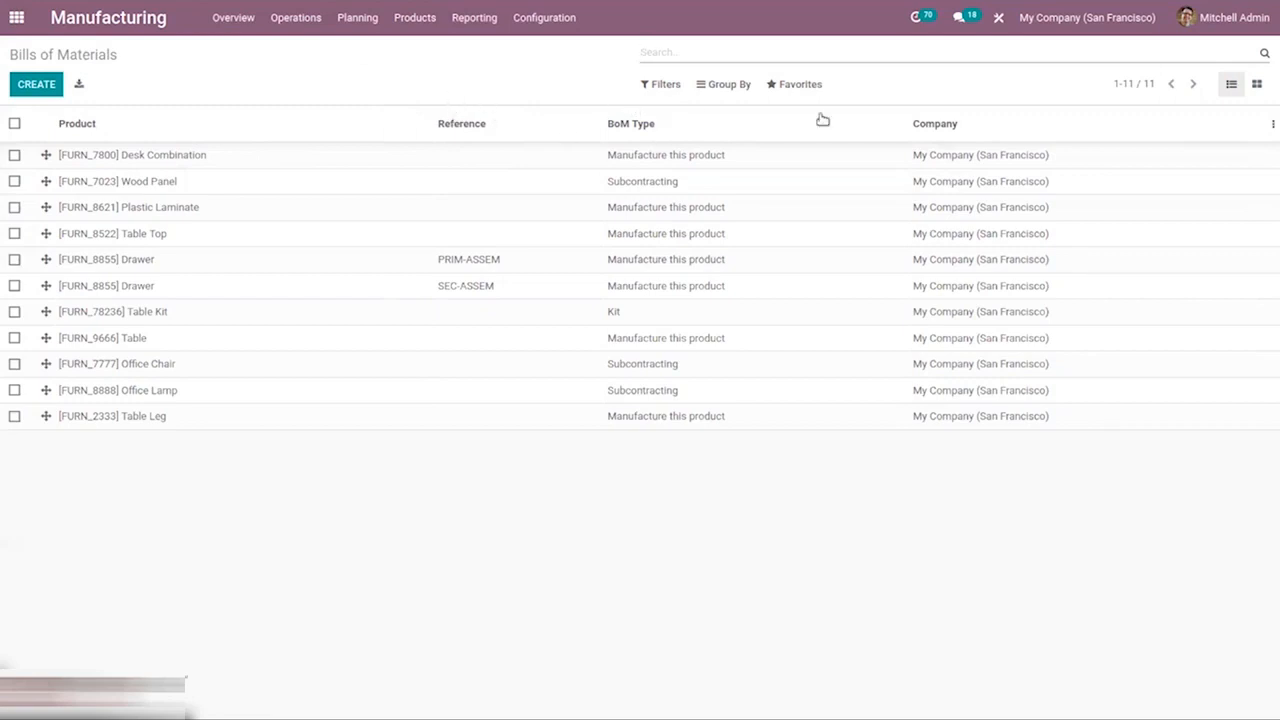
{"action": "left_click", "coordinate": [250, 219]}
{"action": "left_click", "coordinate": [30, 85]}
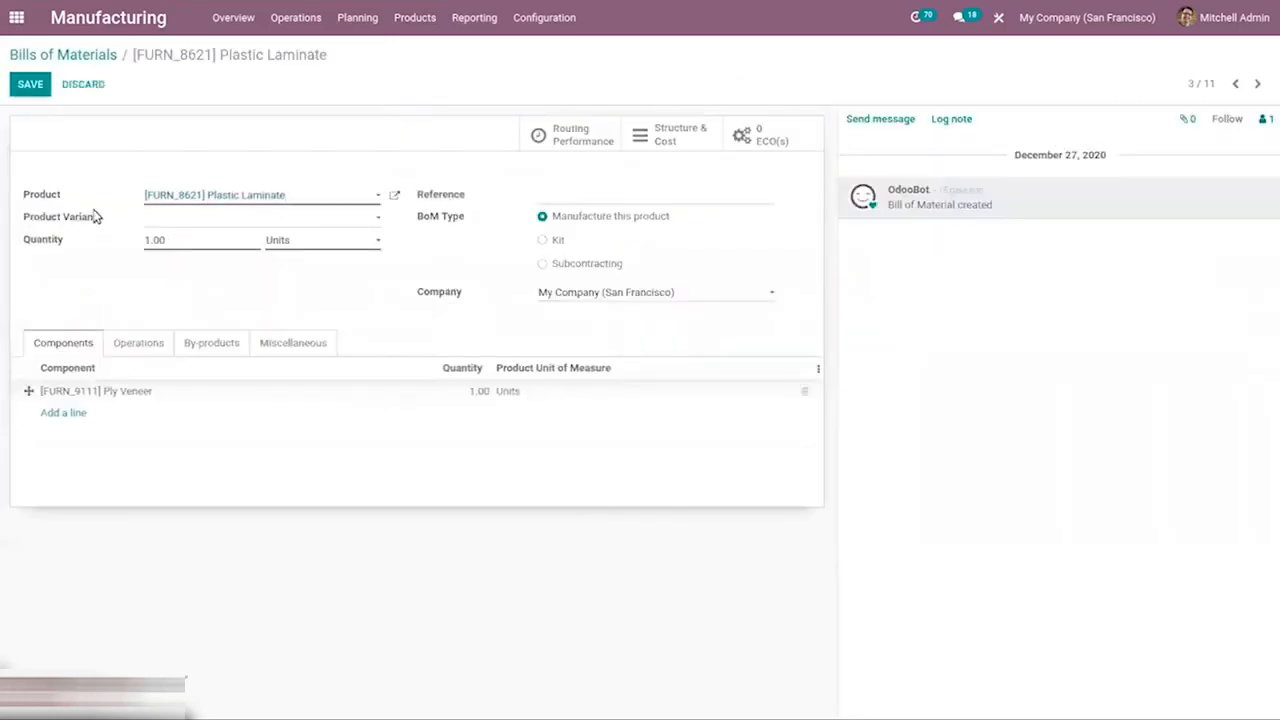
{"action": "mouse_move", "coordinate": [91, 216]}
{"action": "left_click", "coordinate": [152, 344]}
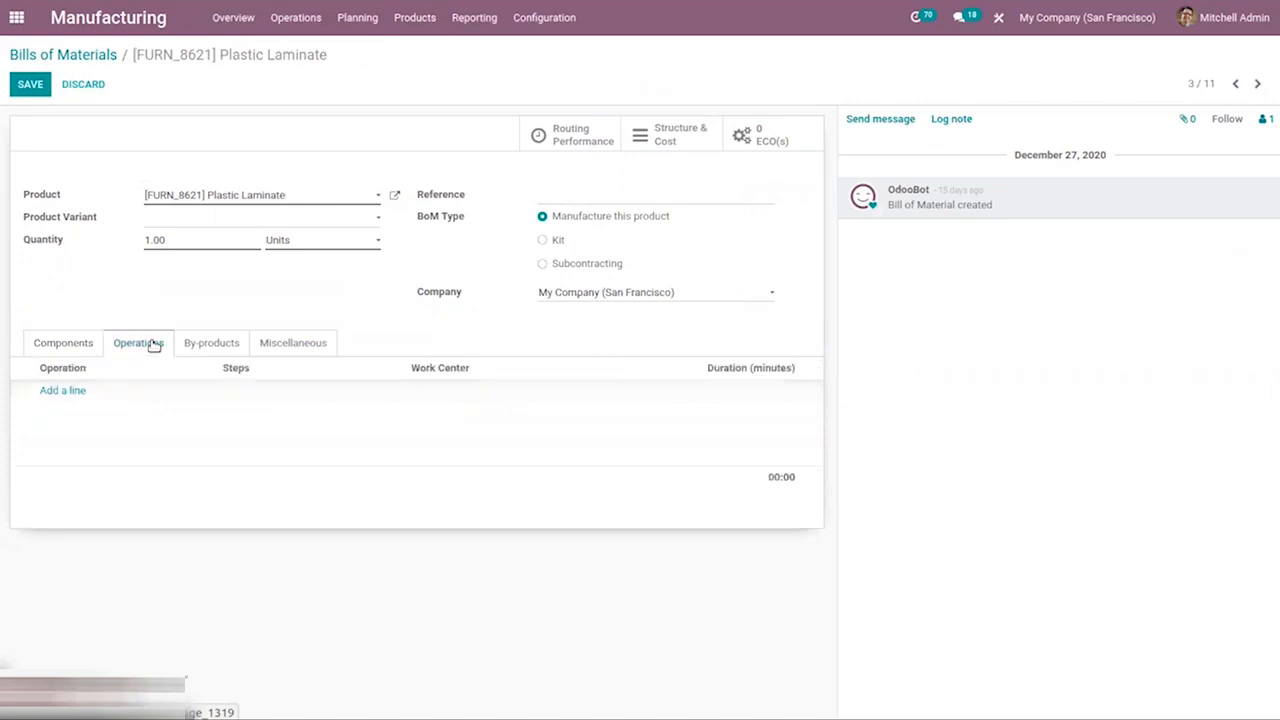
Browse the bill of materials' by-products and miscellaneous tabs, preview the Kit BoM type, and leave without saving.
{"action": "left_click", "coordinate": [217, 344]}
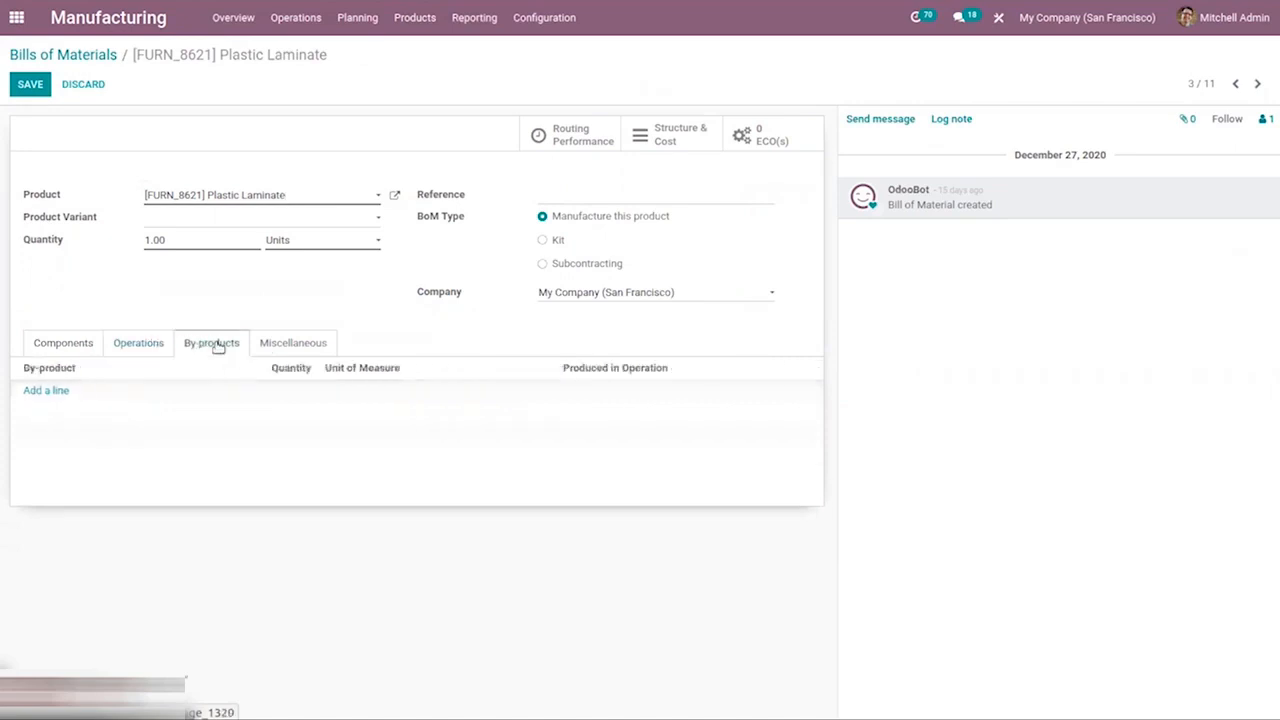
{"action": "left_click", "coordinate": [310, 346]}
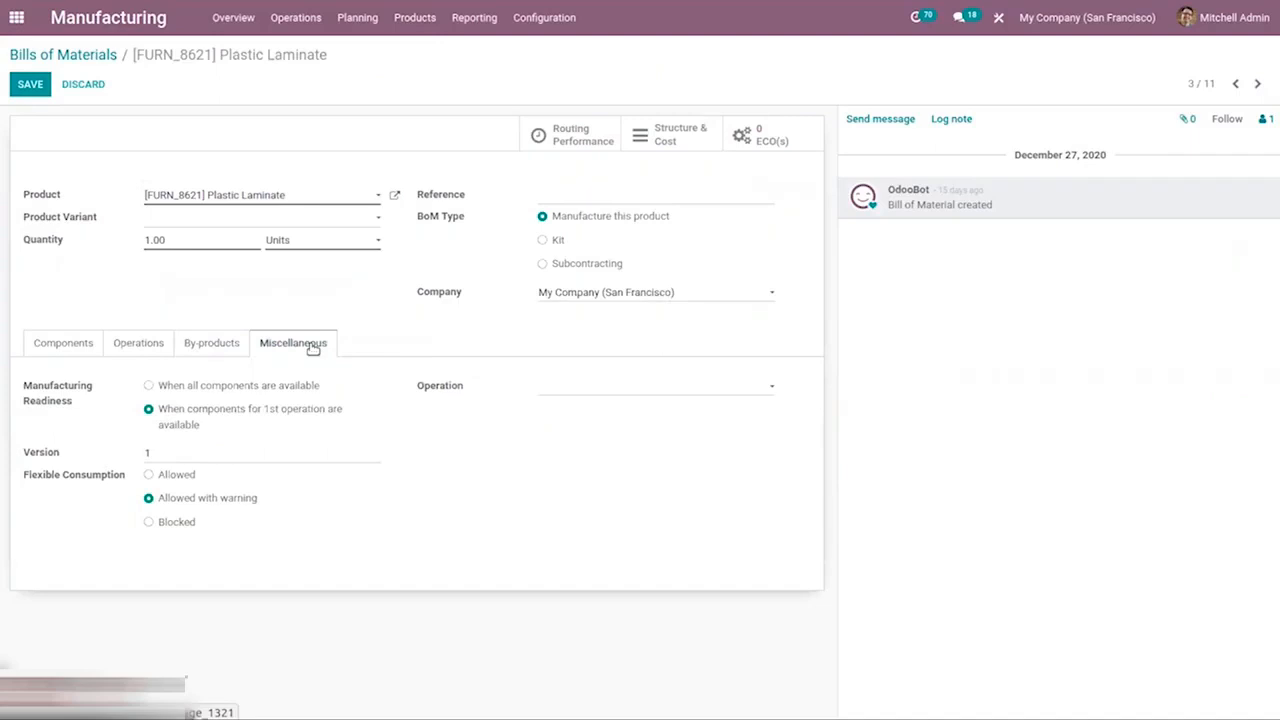
{"action": "left_click", "coordinate": [545, 241]}
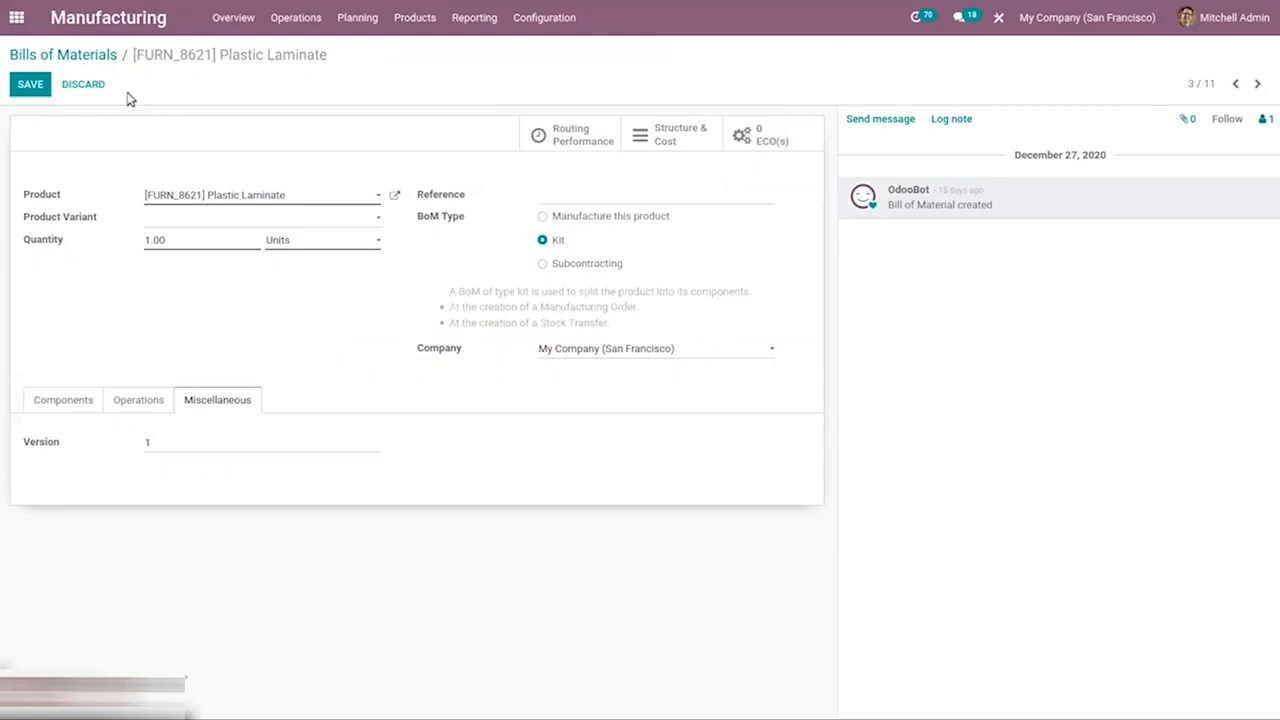
{"action": "left_click", "coordinate": [95, 54]}
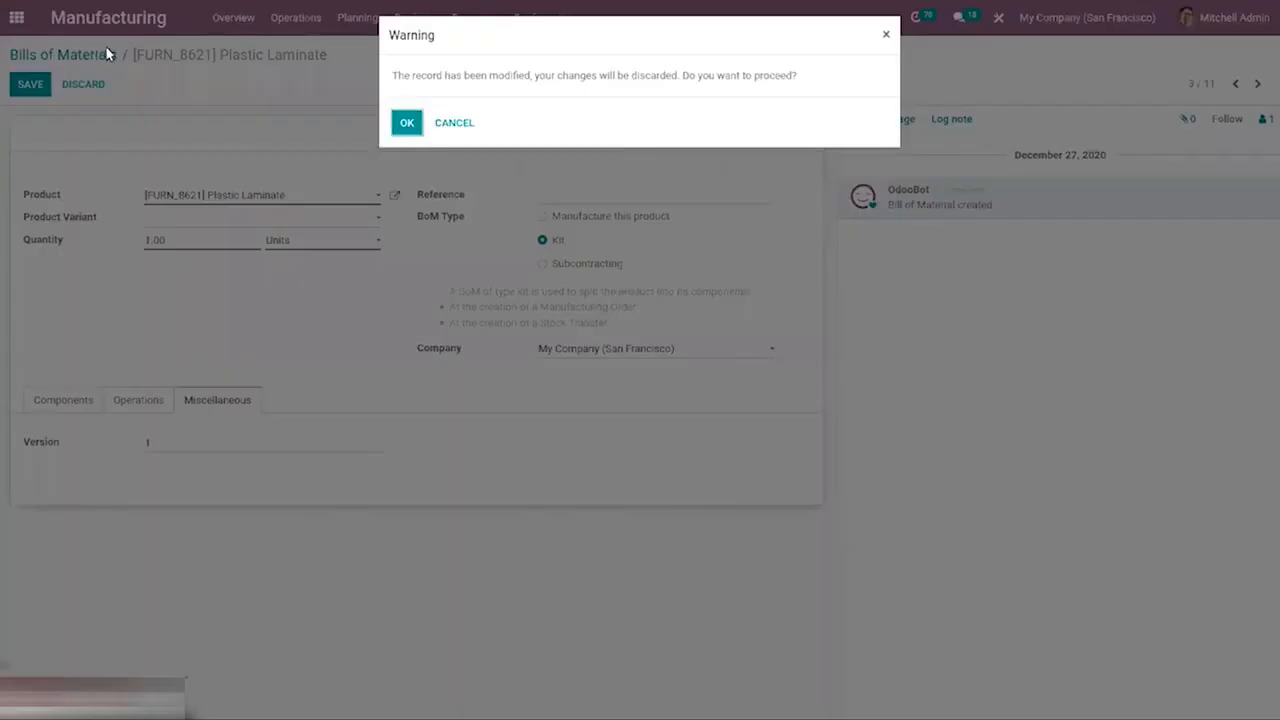
{"action": "left_click", "coordinate": [407, 123]}
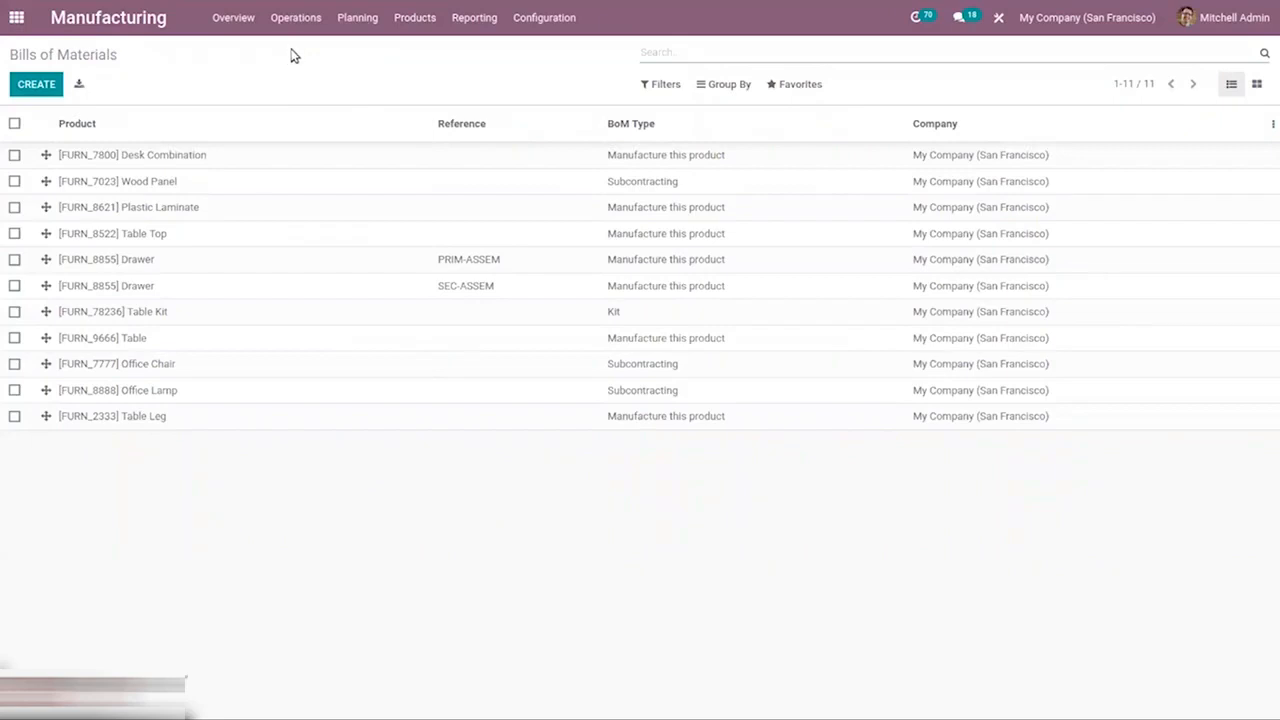
Create a new manufacturing order for the [FURN_8522] Table Top product.
{"action": "left_click", "coordinate": [411, 22]}
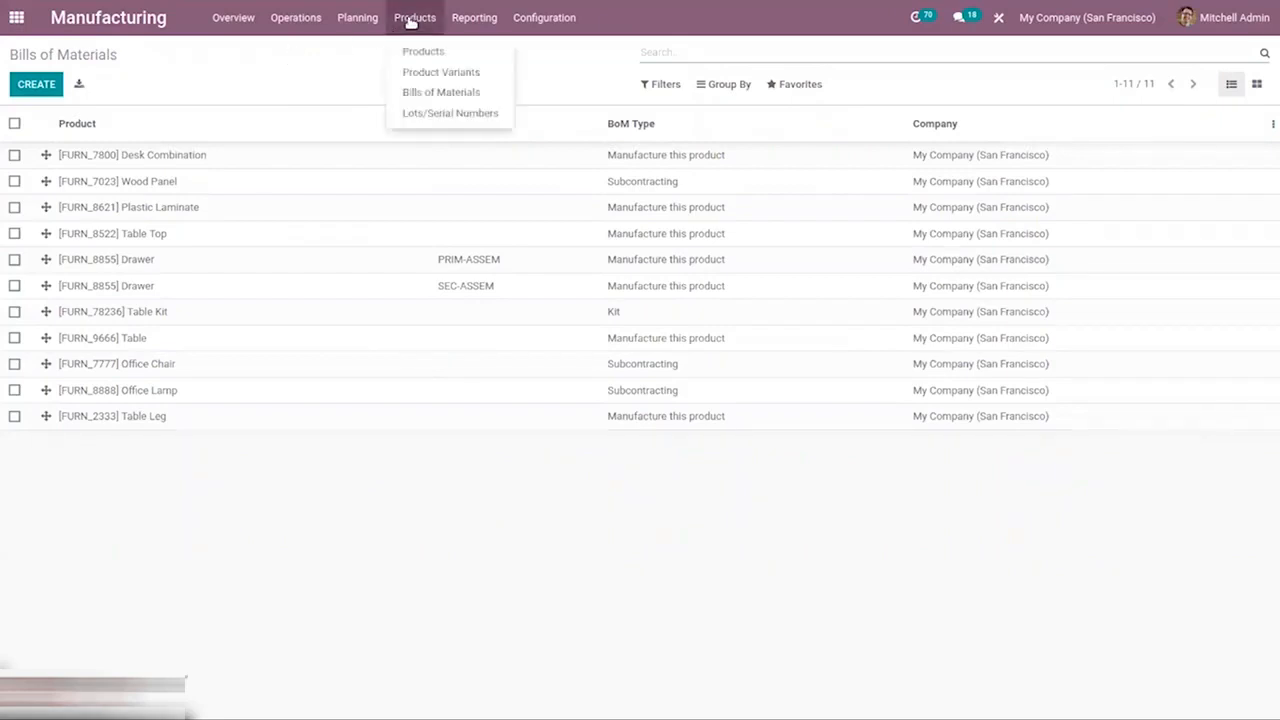
{"action": "mouse_move", "coordinate": [290, 14]}
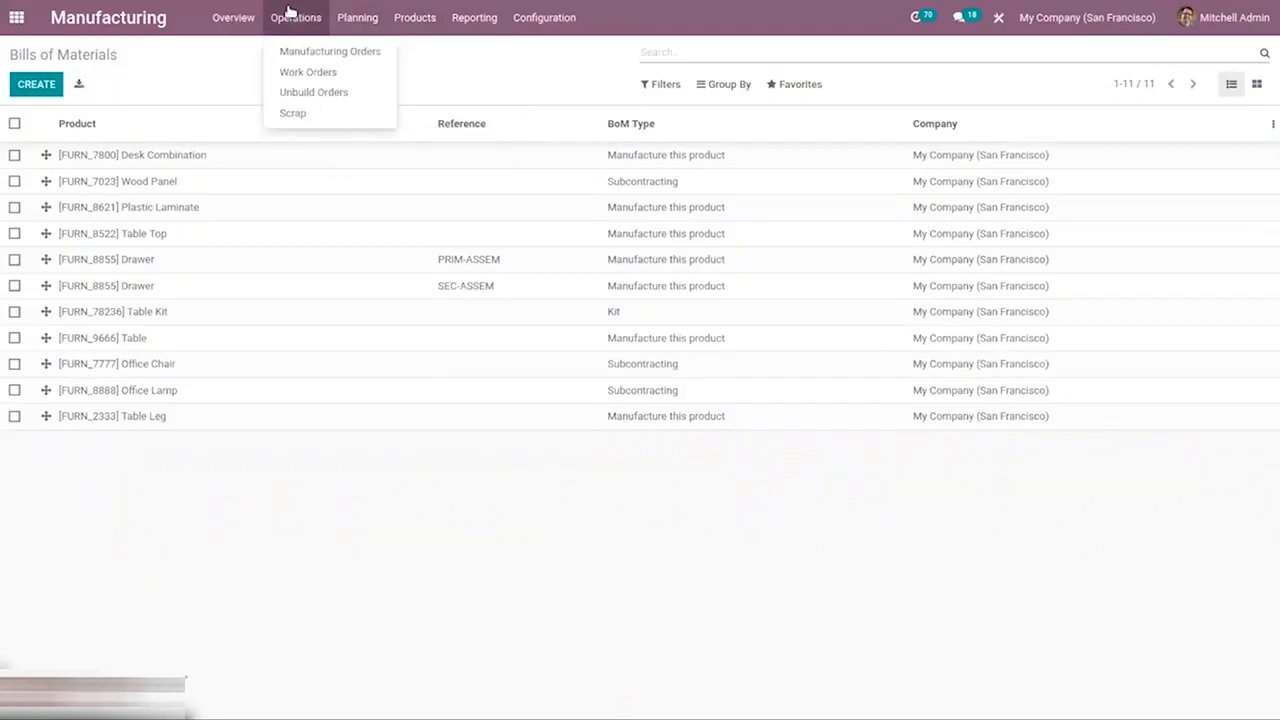
{"action": "left_click", "coordinate": [300, 55]}
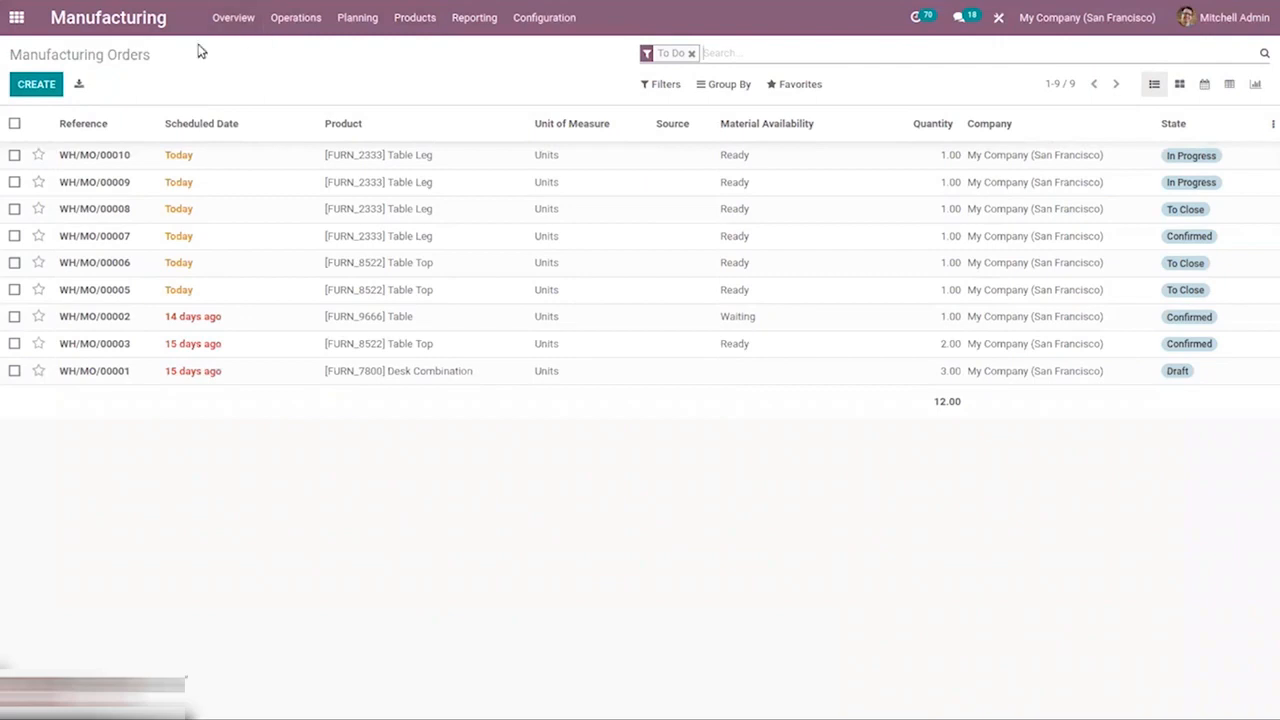
{"action": "left_click", "coordinate": [28, 86]}
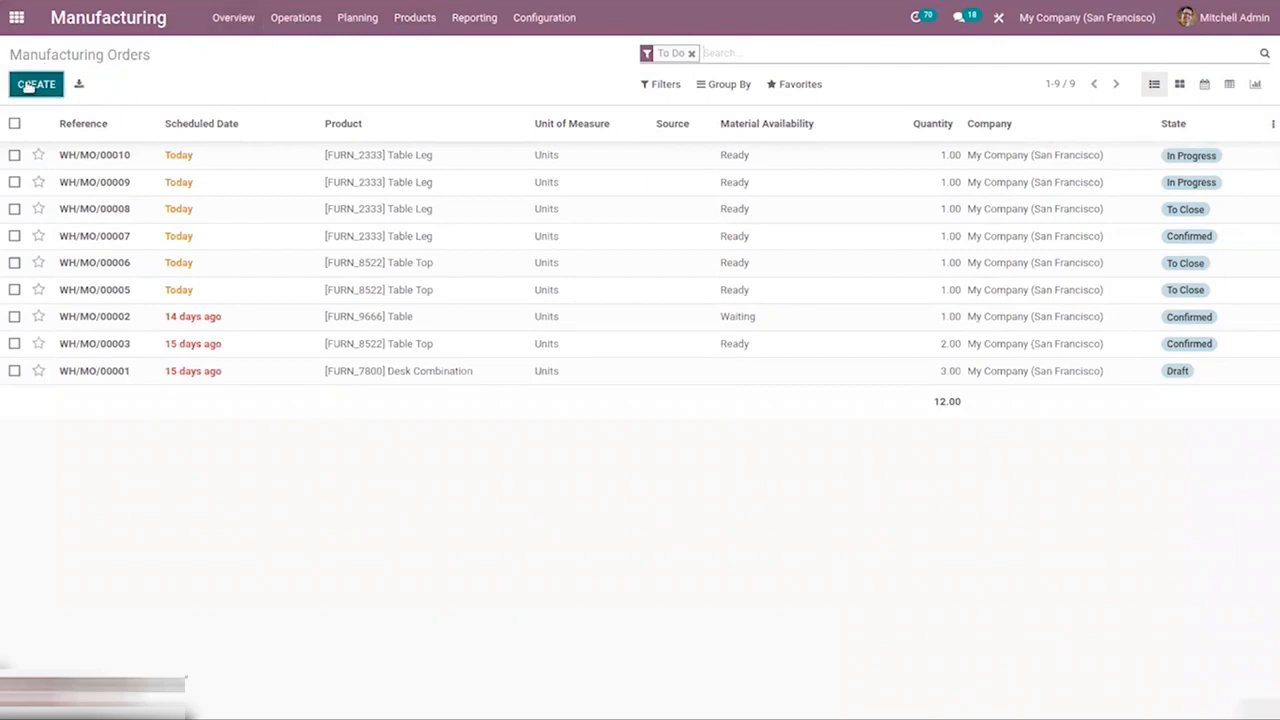
{"action": "left_click", "coordinate": [204, 233]}
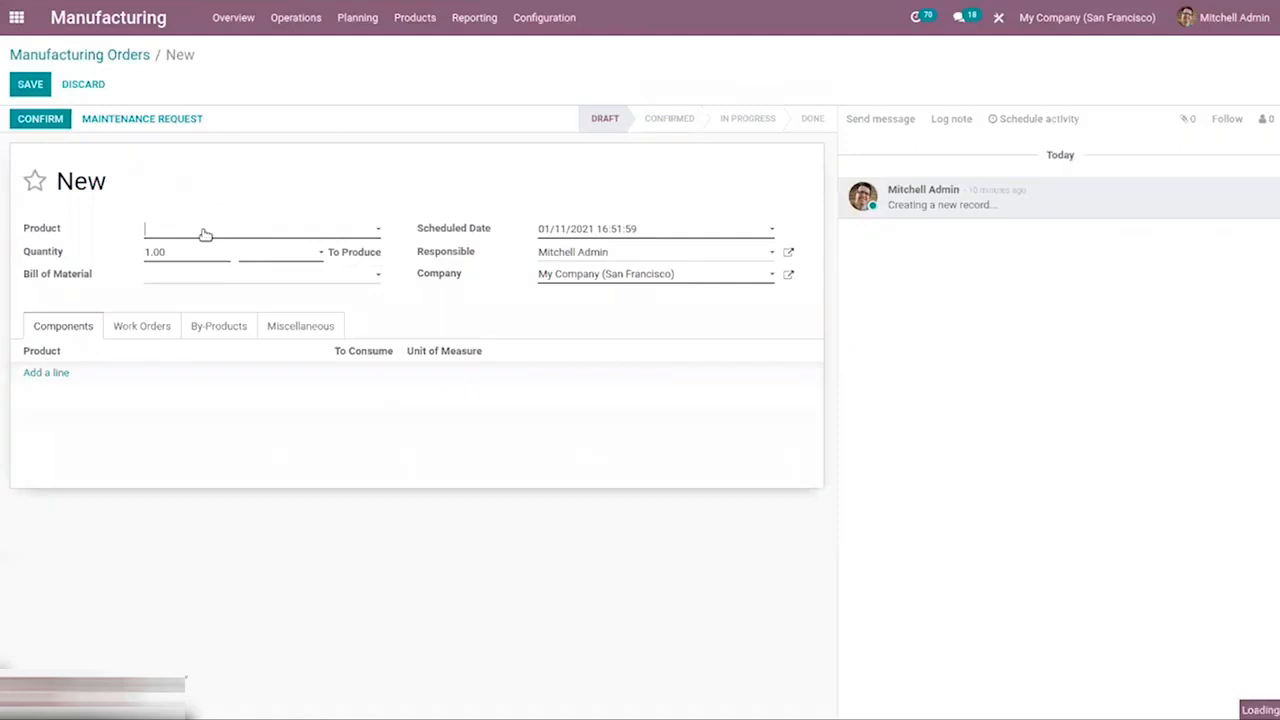
{"action": "type", "text": "woo"}
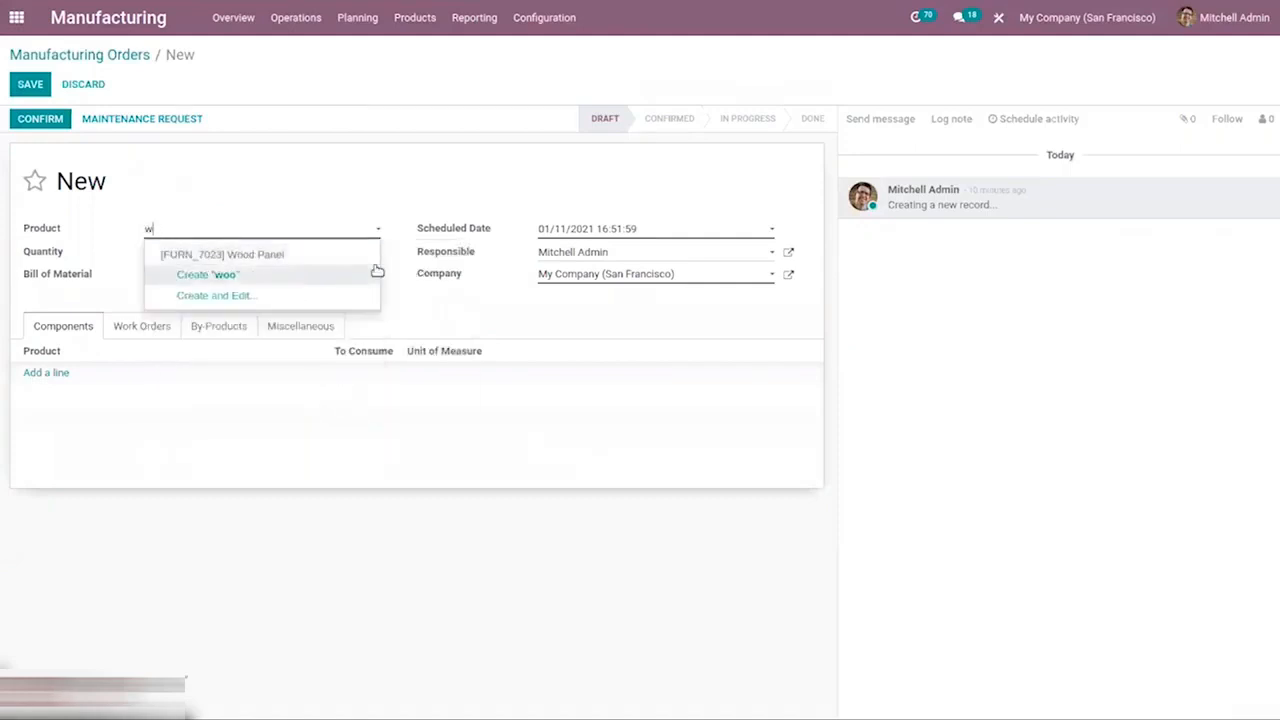
{"action": "key", "text": "BackSpace"}
{"action": "type", "text": "tab"}
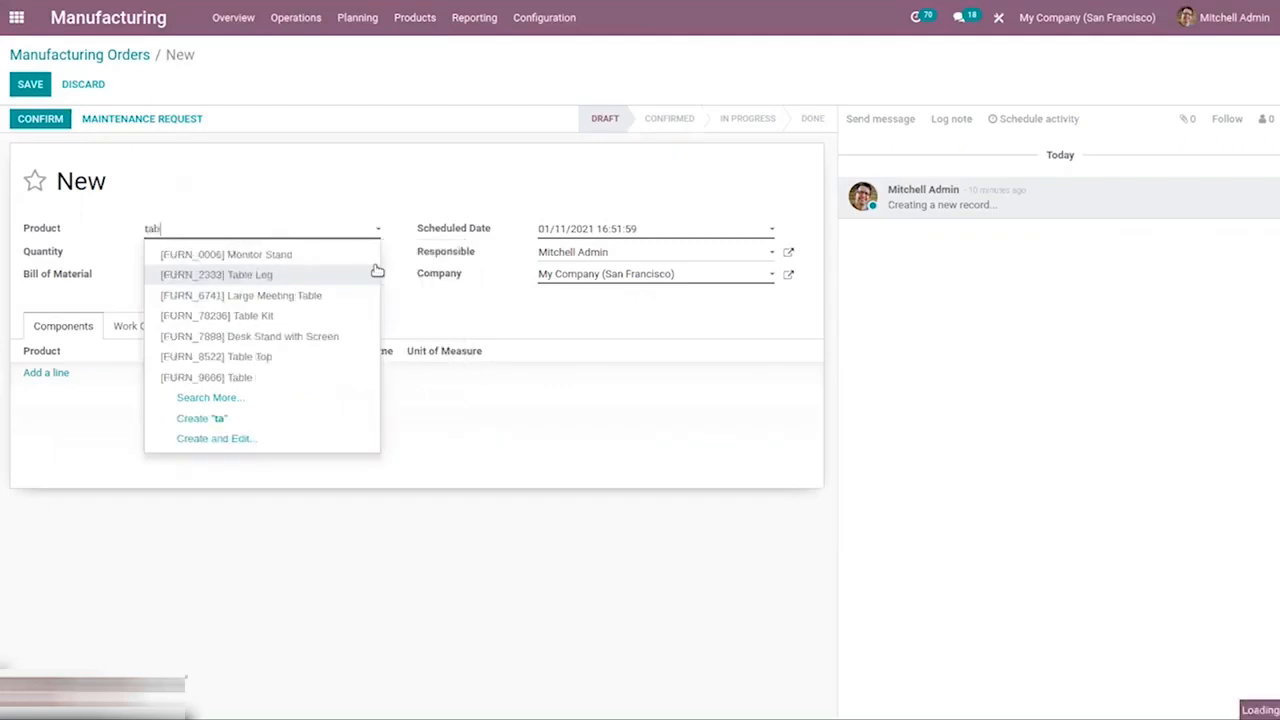
{"action": "left_click", "coordinate": [229, 314]}
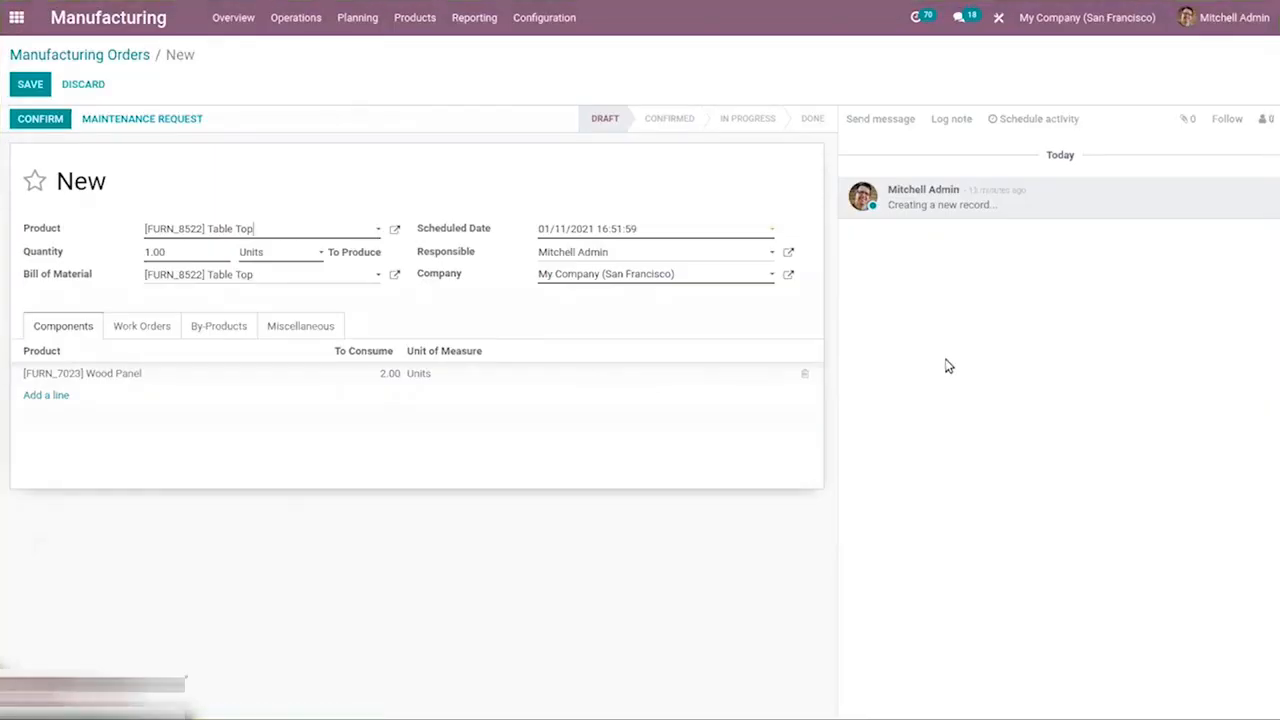
Review the order's work orders and by-products, then confirm the manufacturing order and save it.
{"action": "left_click", "coordinate": [140, 326]}
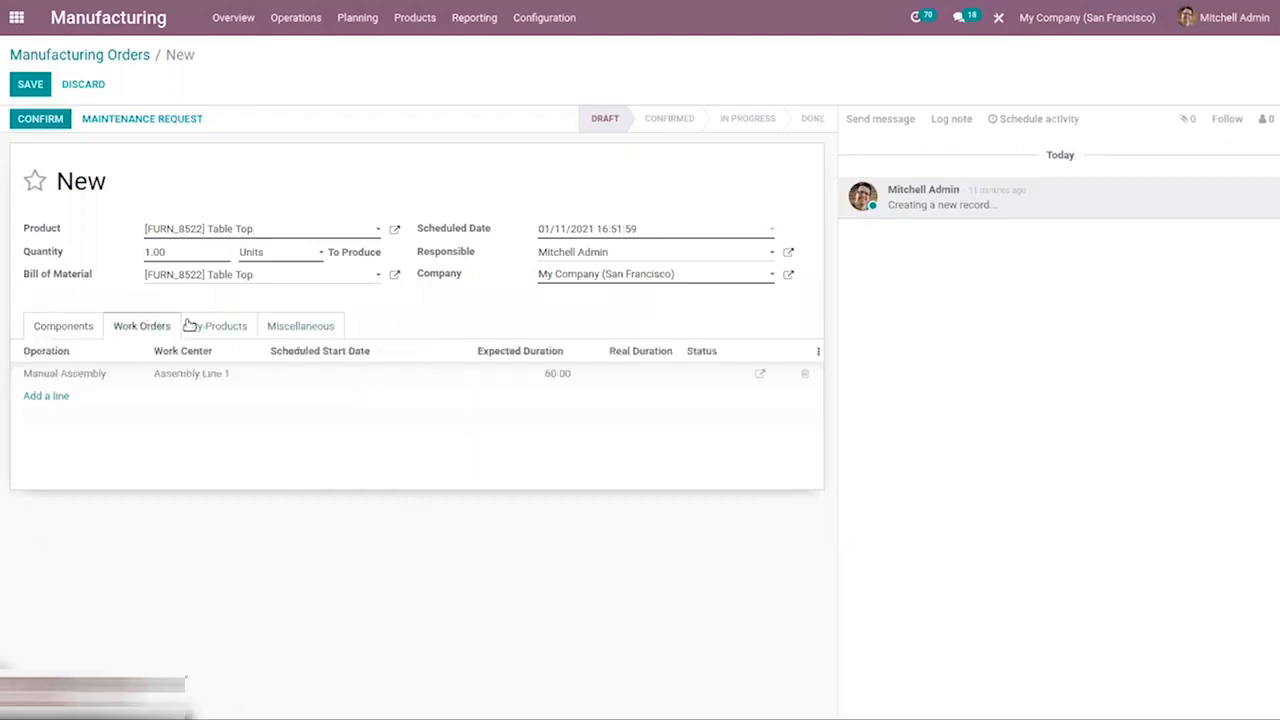
{"action": "left_click", "coordinate": [216, 326]}
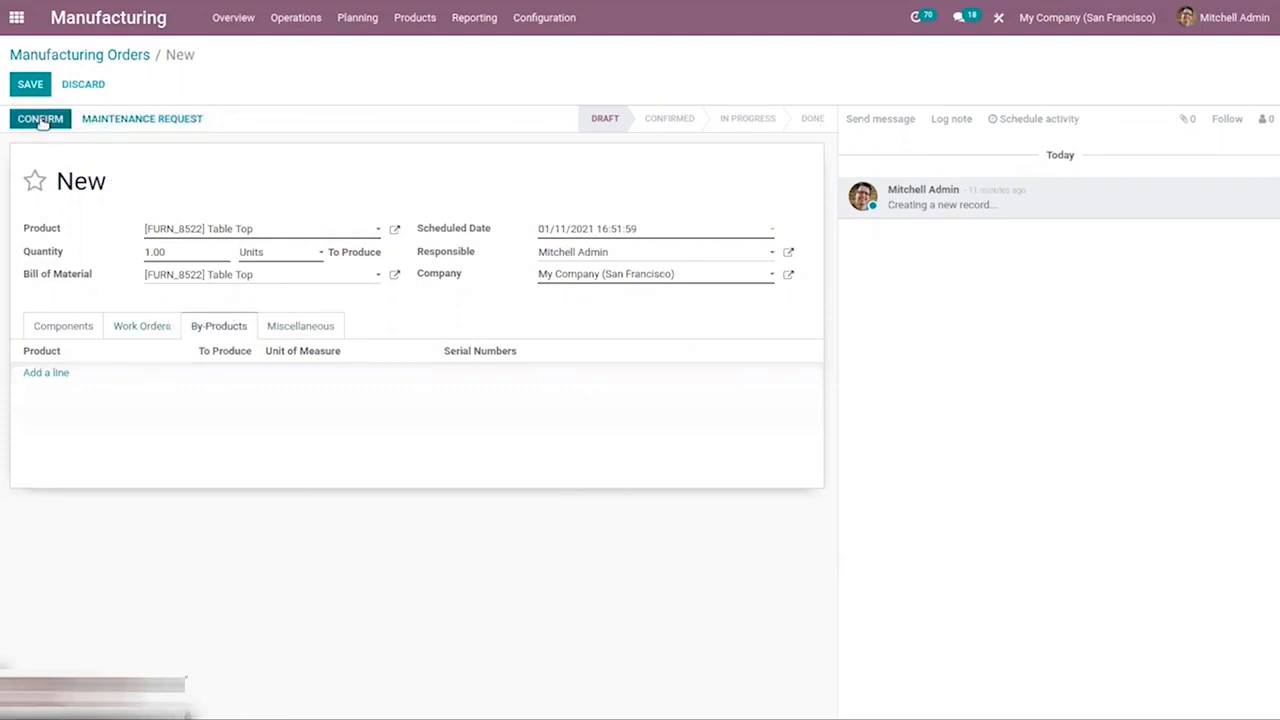
{"action": "left_click", "coordinate": [132, 328]}
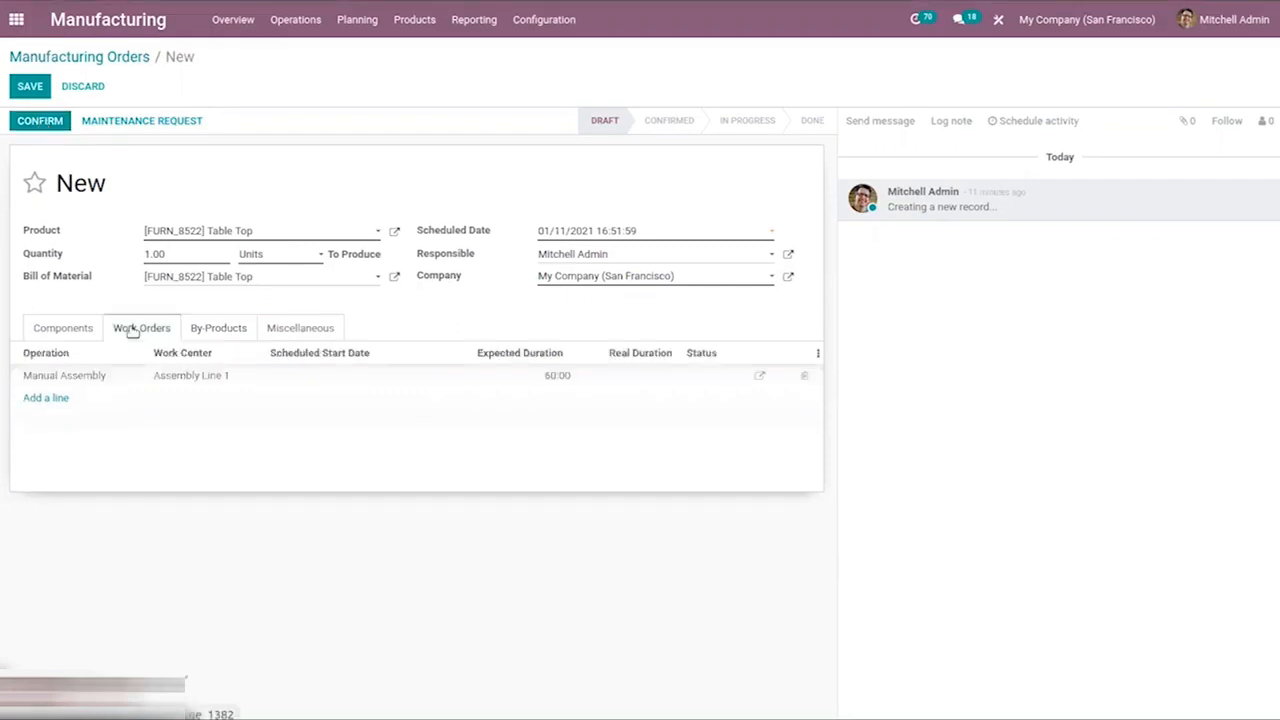
{"action": "left_click", "coordinate": [38, 119]}
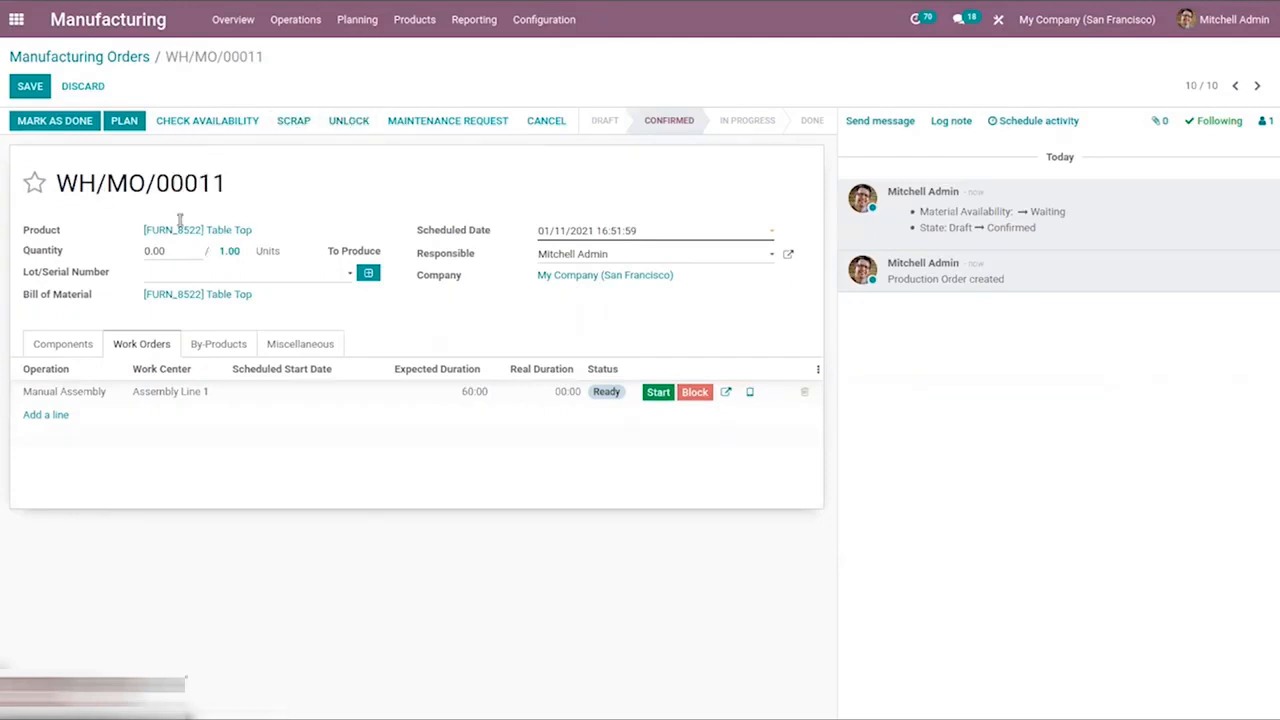
{"action": "left_click", "coordinate": [35, 86]}
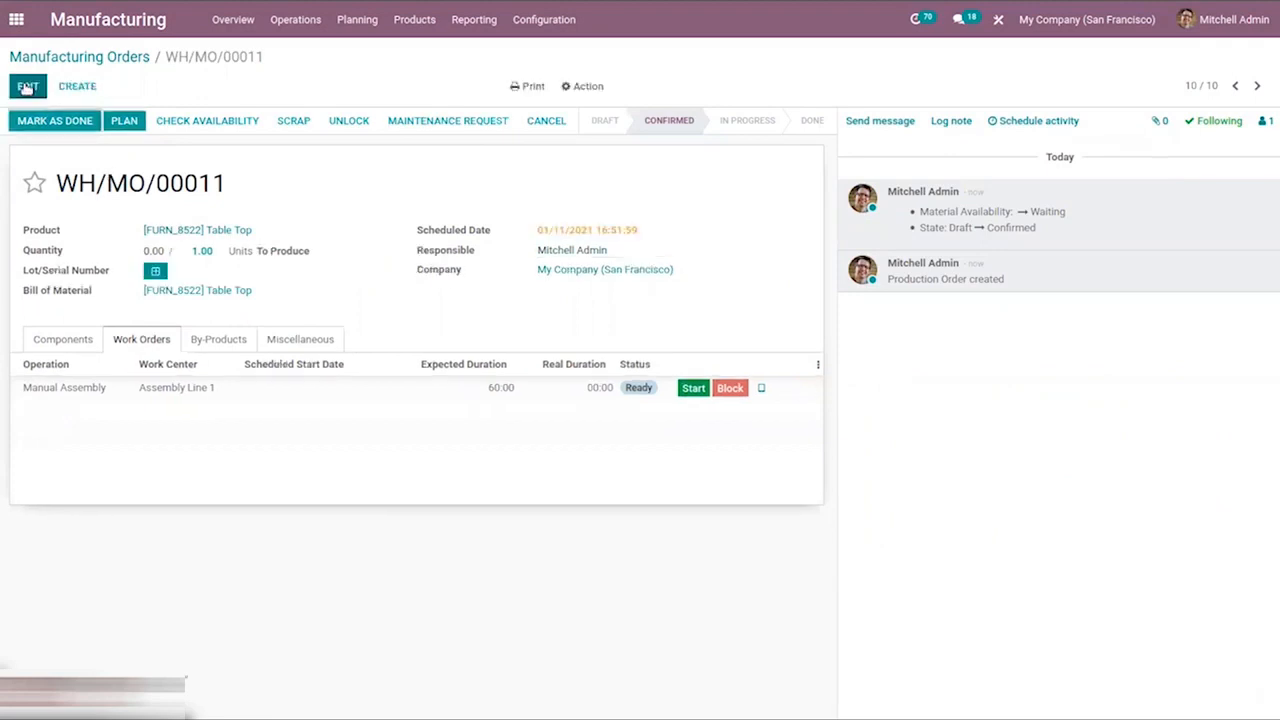
Unlock the order to inspect the editable component consumption, then save and lock it again.
{"action": "left_click", "coordinate": [27, 88]}
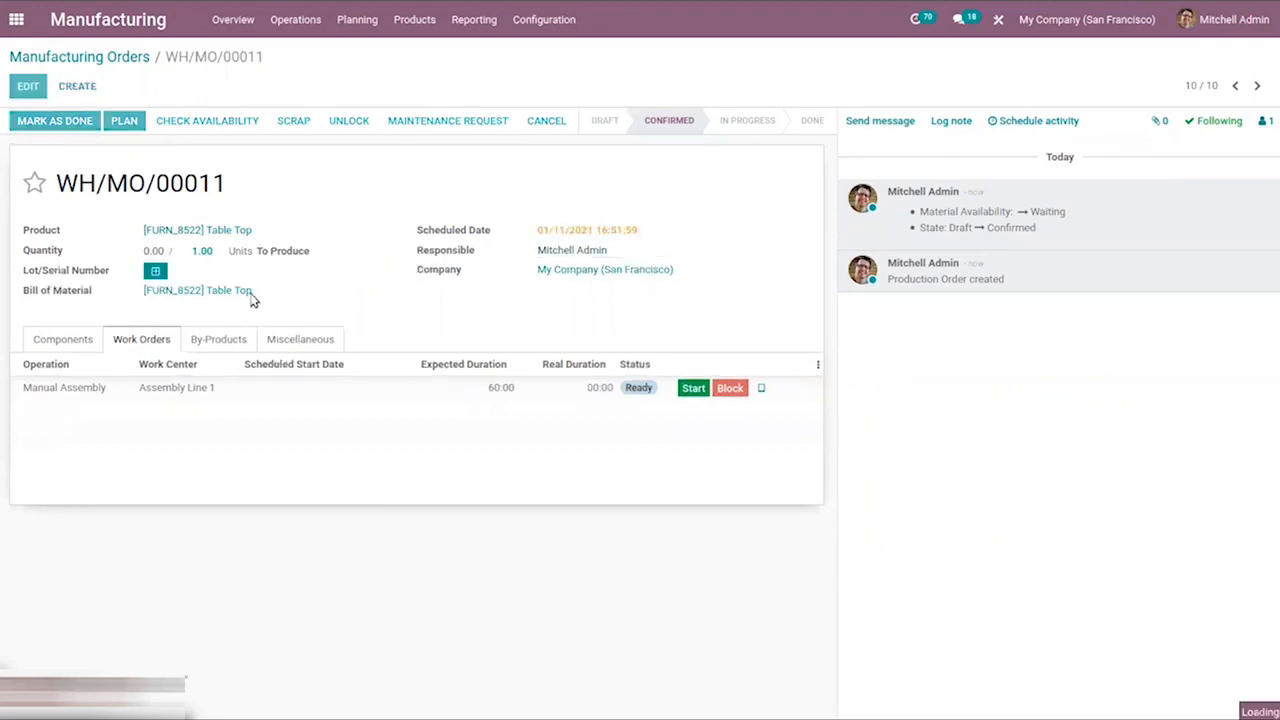
{"action": "left_click", "coordinate": [70, 343]}
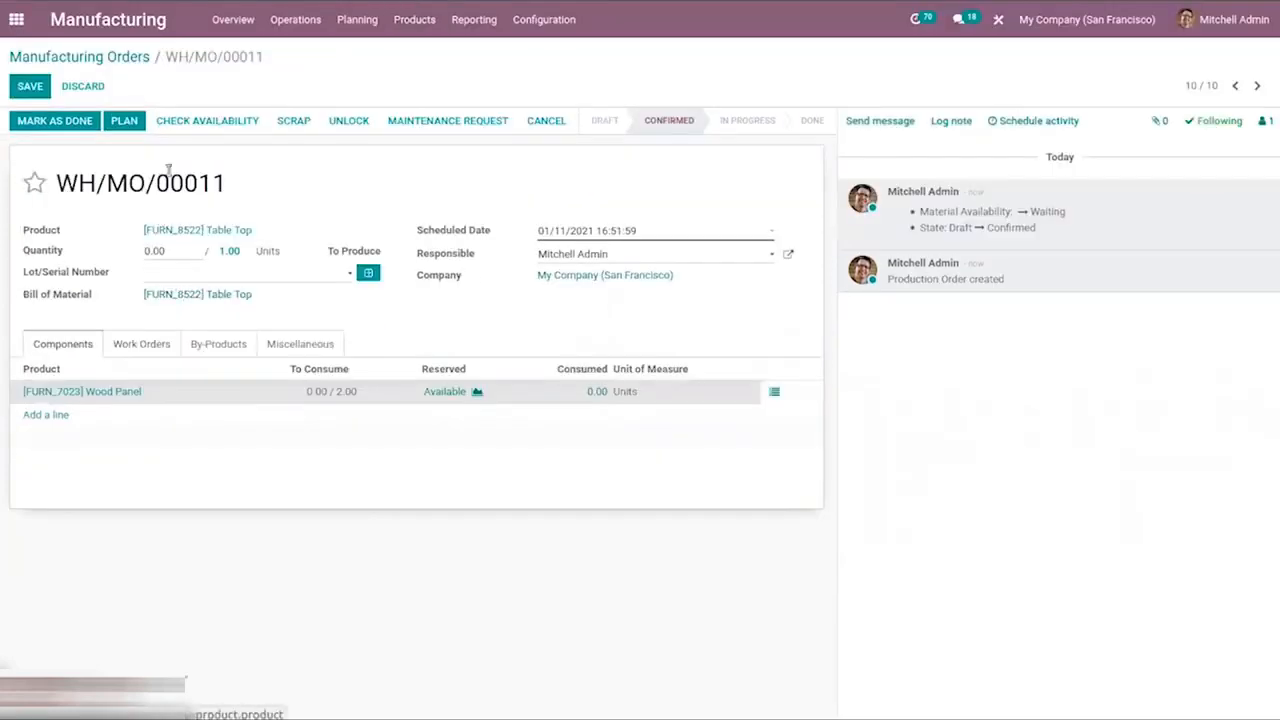
{"action": "left_click", "coordinate": [355, 122]}
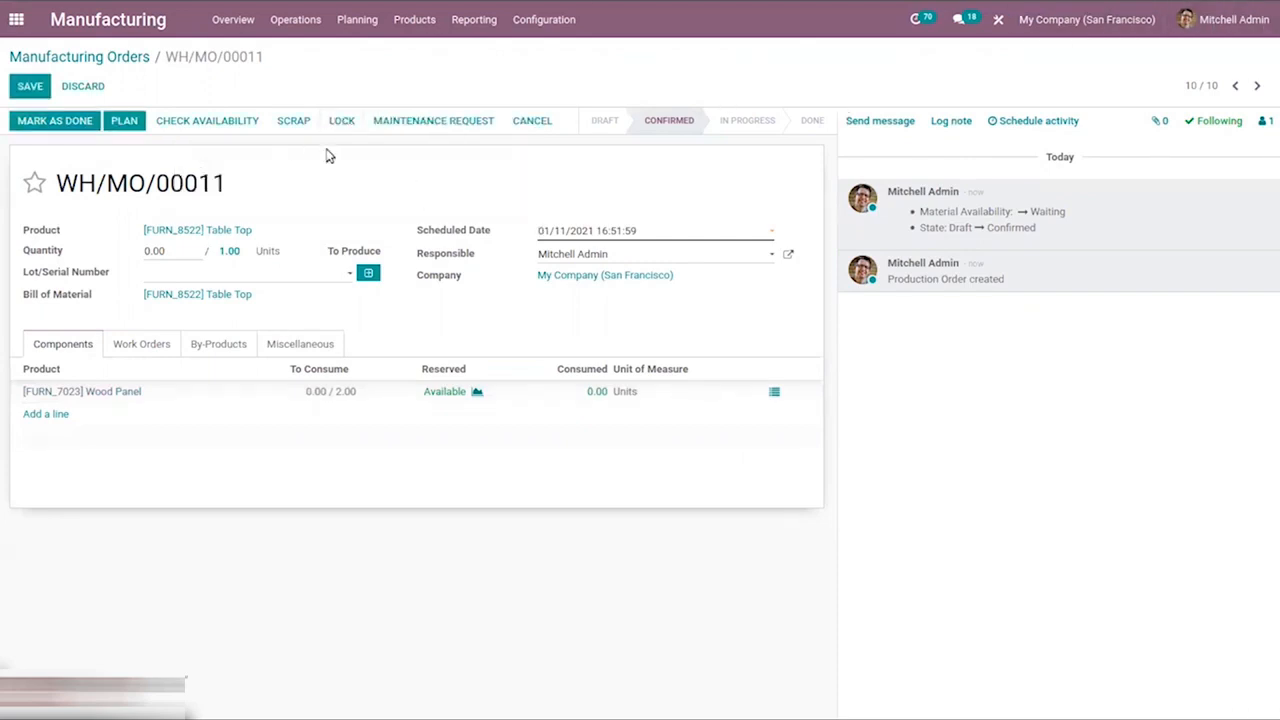
{"action": "left_click", "coordinate": [333, 390]}
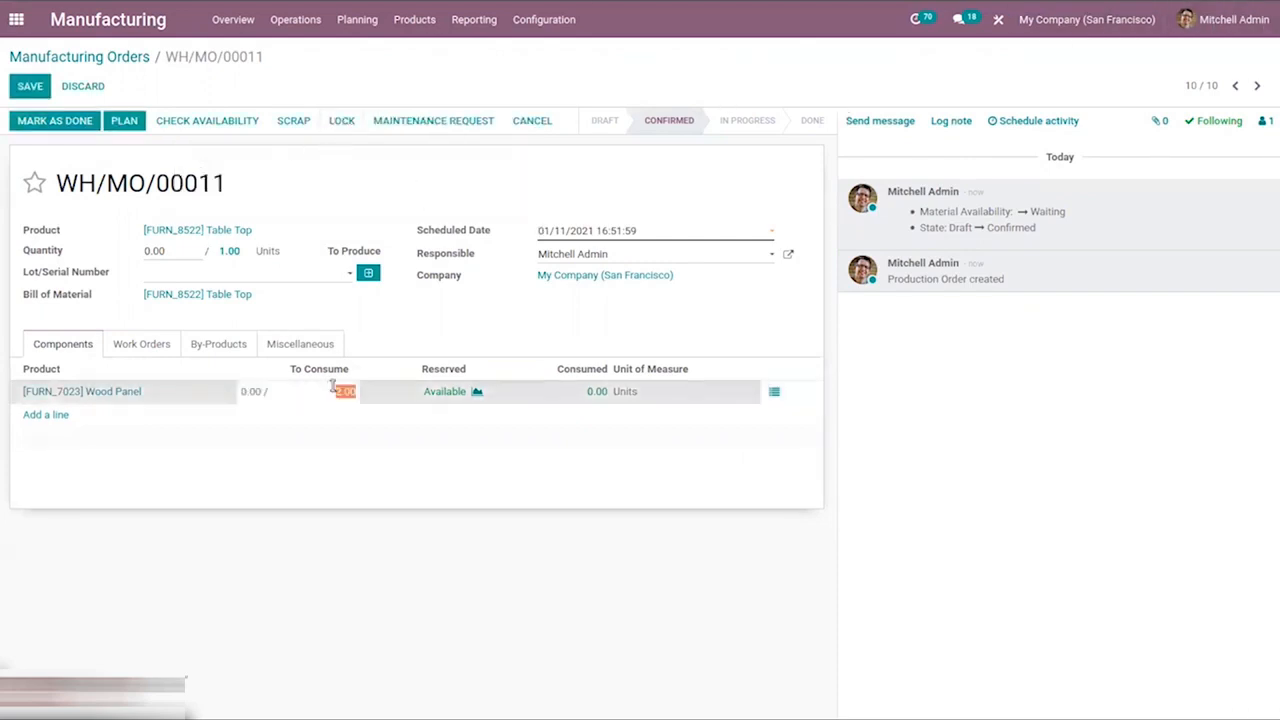
{"action": "left_click", "coordinate": [30, 88]}
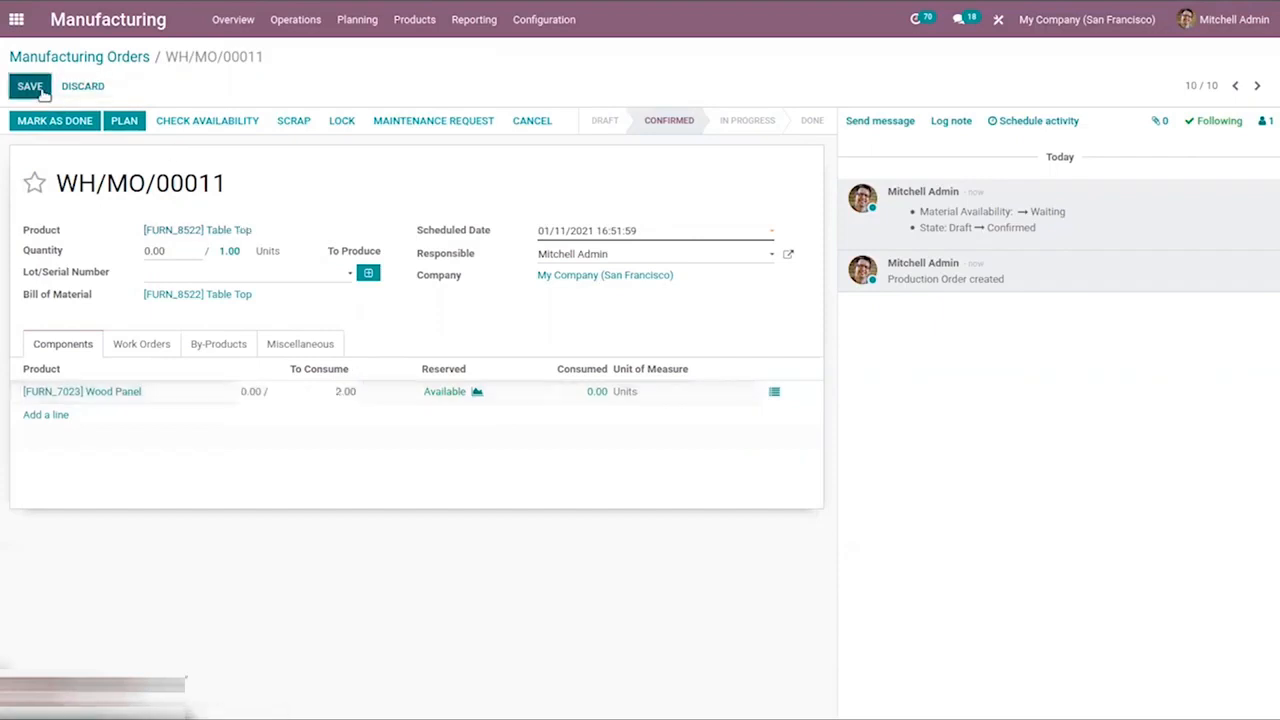
{"action": "left_click", "coordinate": [345, 121]}
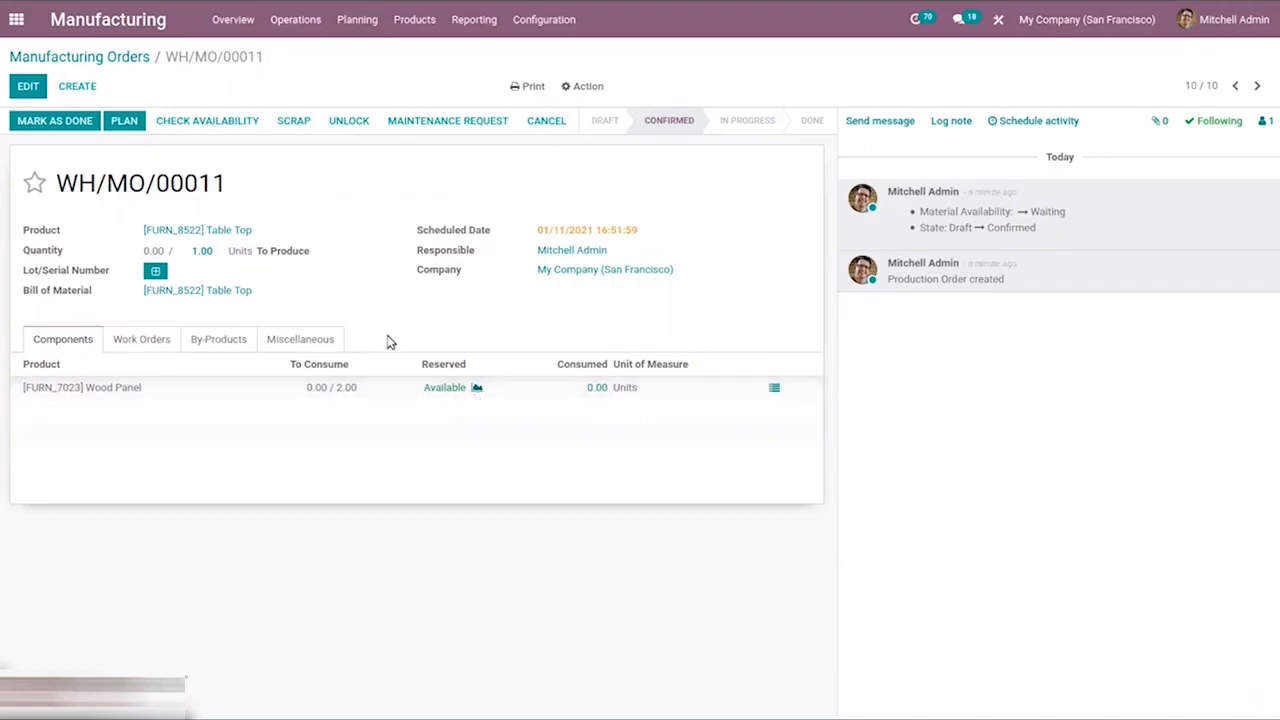
Start the Manual Assembly work order and pass its step in the tablet view.
{"action": "left_click", "coordinate": [157, 334]}
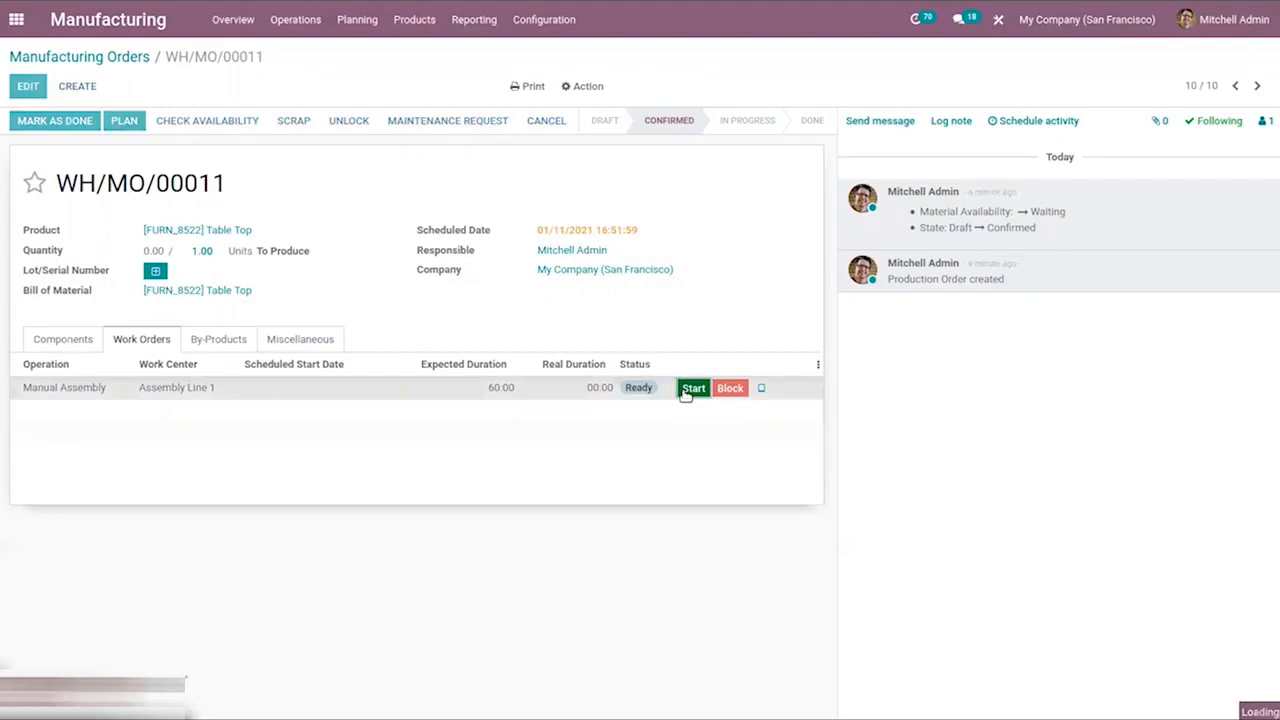
{"action": "left_click", "coordinate": [692, 389]}
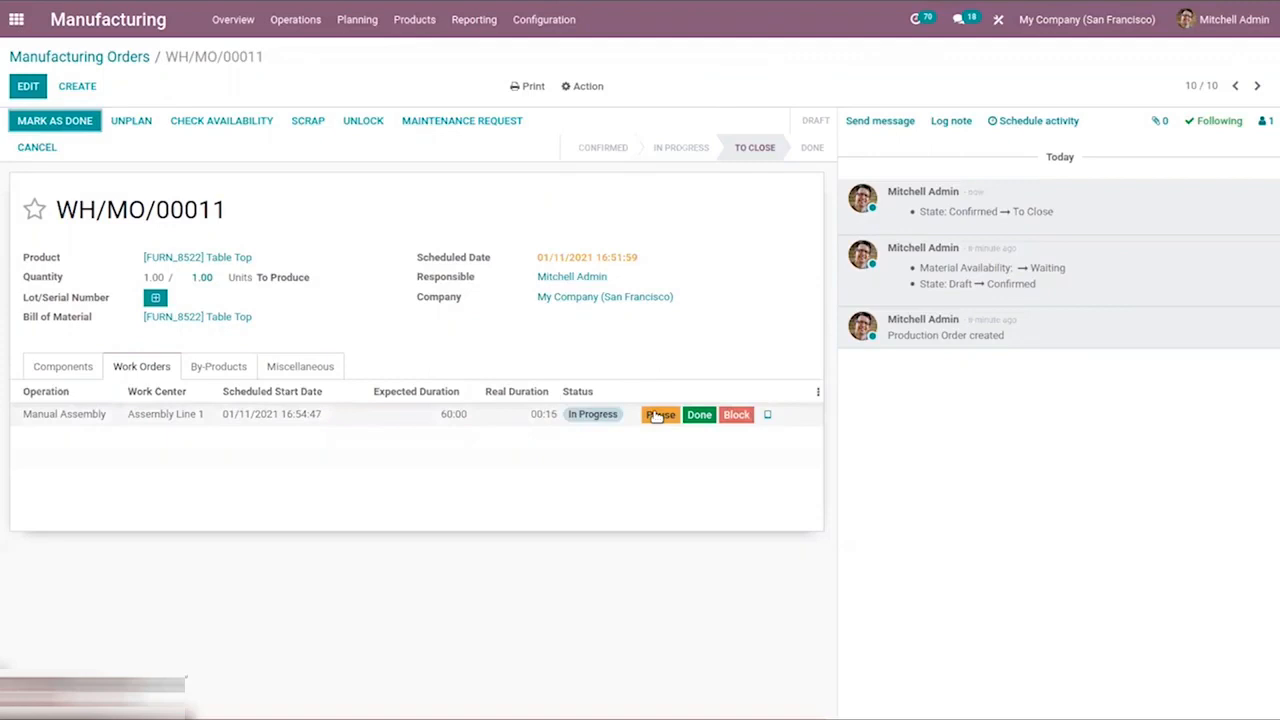
{"action": "left_click", "coordinate": [771, 416]}
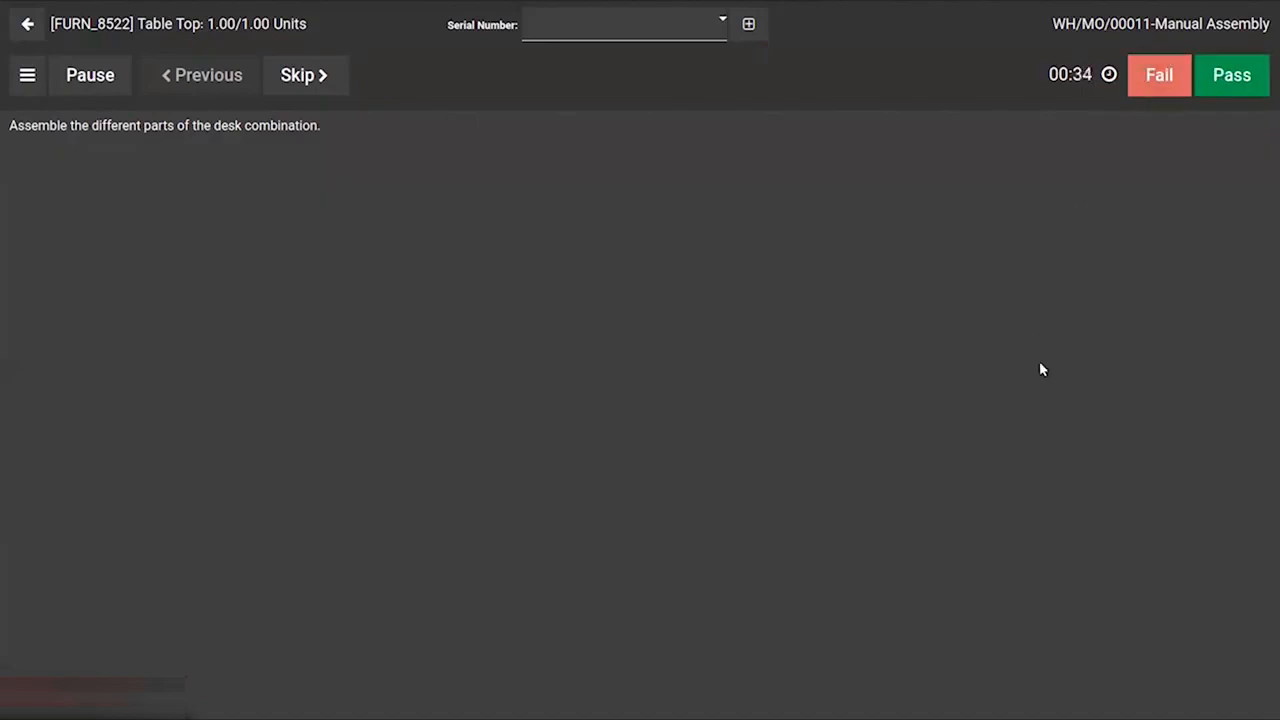
{"action": "left_click", "coordinate": [1236, 77]}
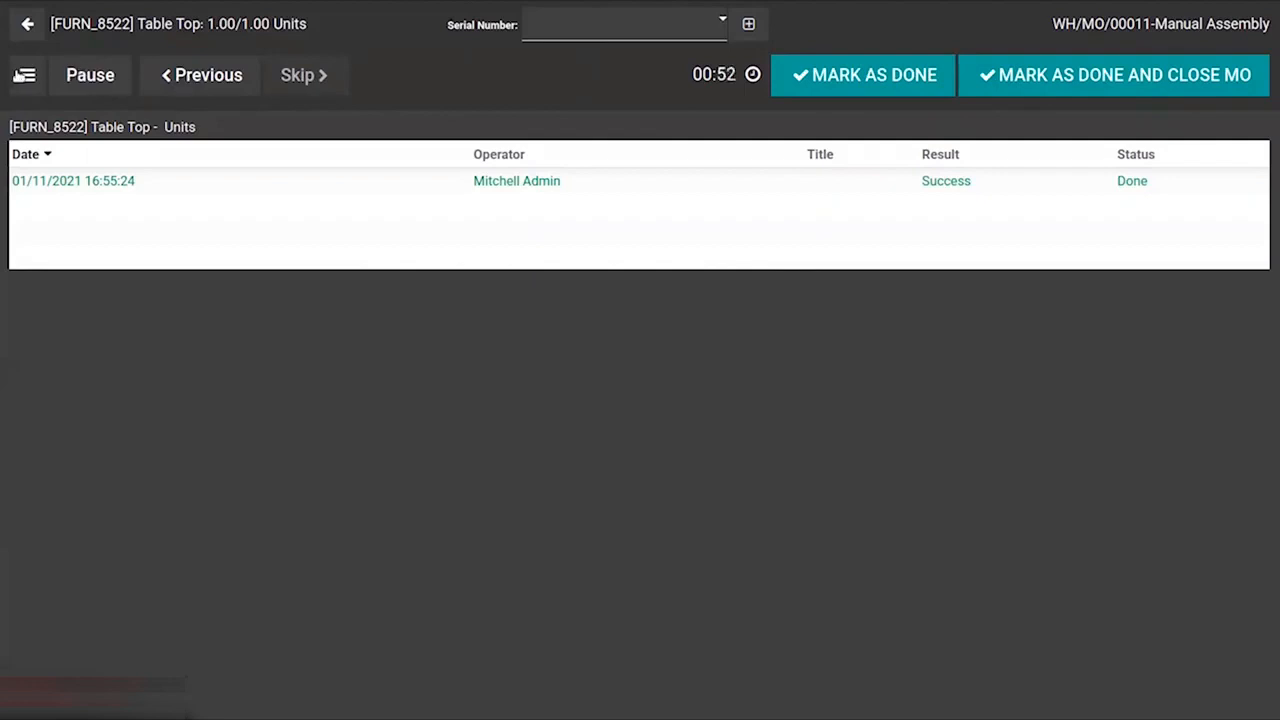
Open the tablet menu's maintenance request and quality alert forms and close each without saving.
{"action": "left_click", "coordinate": [20, 75]}
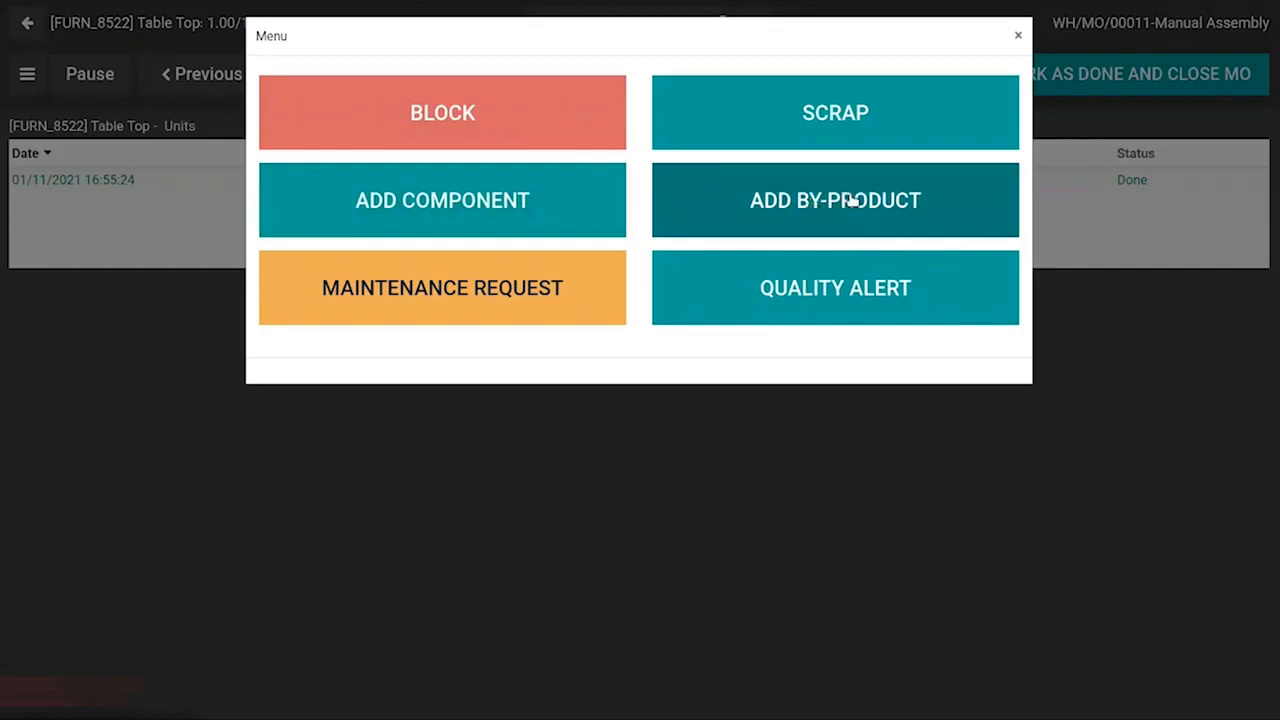
{"action": "left_click", "coordinate": [428, 302]}
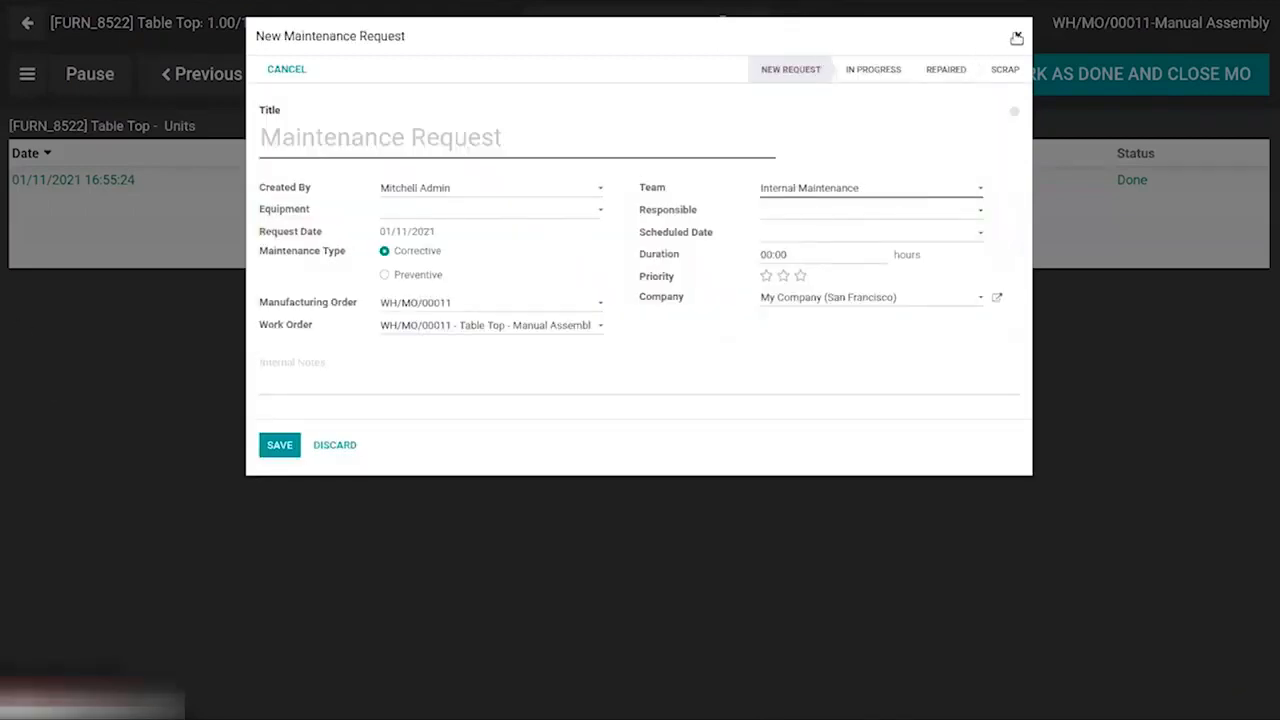
{"action": "left_click", "coordinate": [1016, 38]}
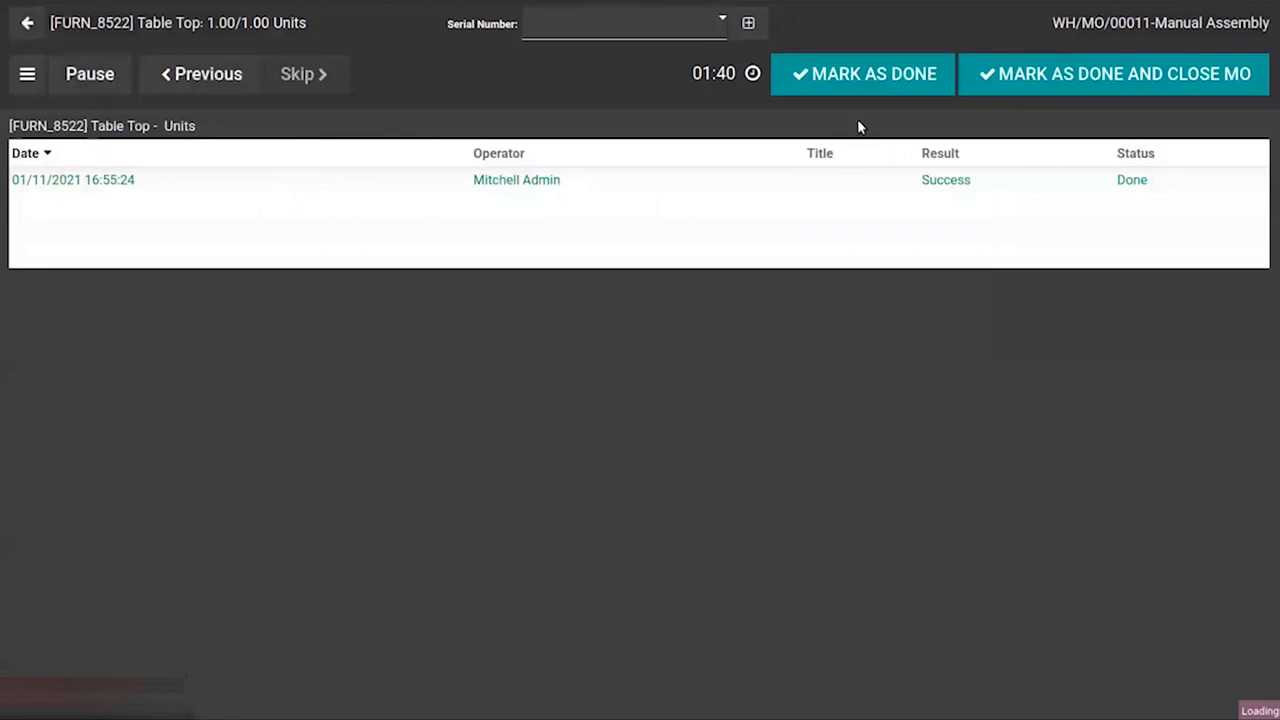
{"action": "left_click", "coordinate": [27, 74]}
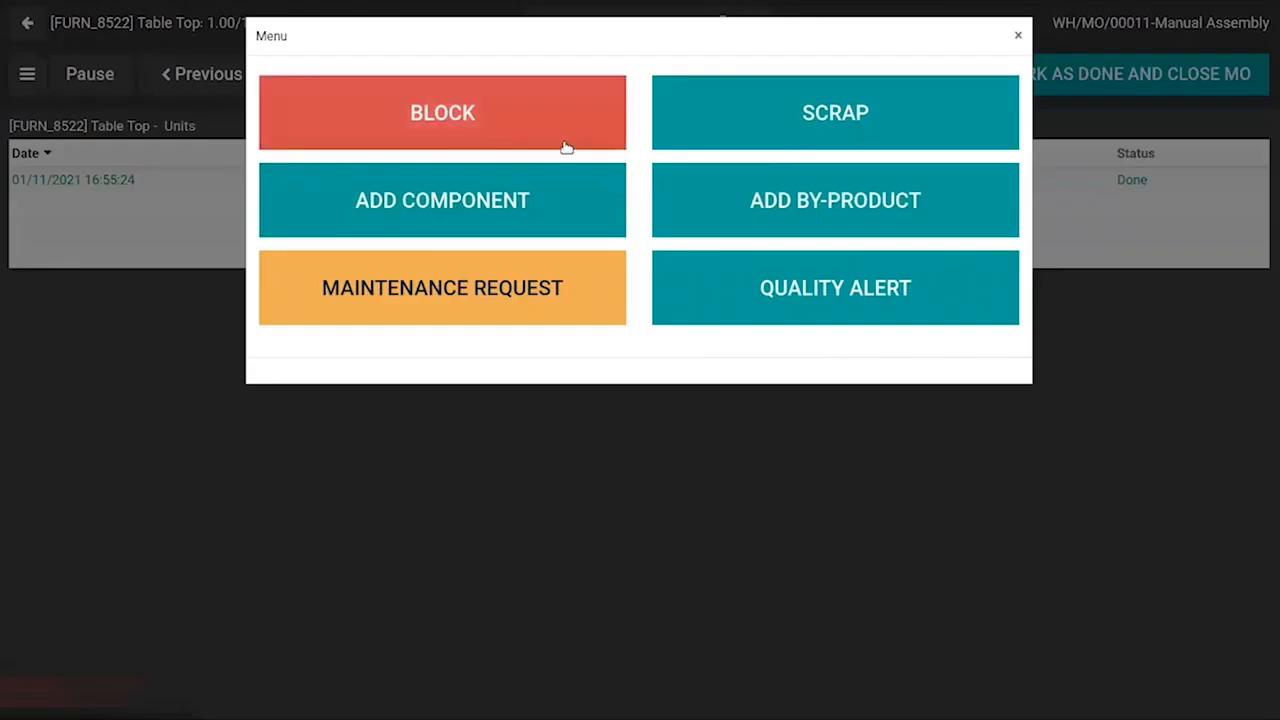
{"action": "left_click", "coordinate": [838, 294]}
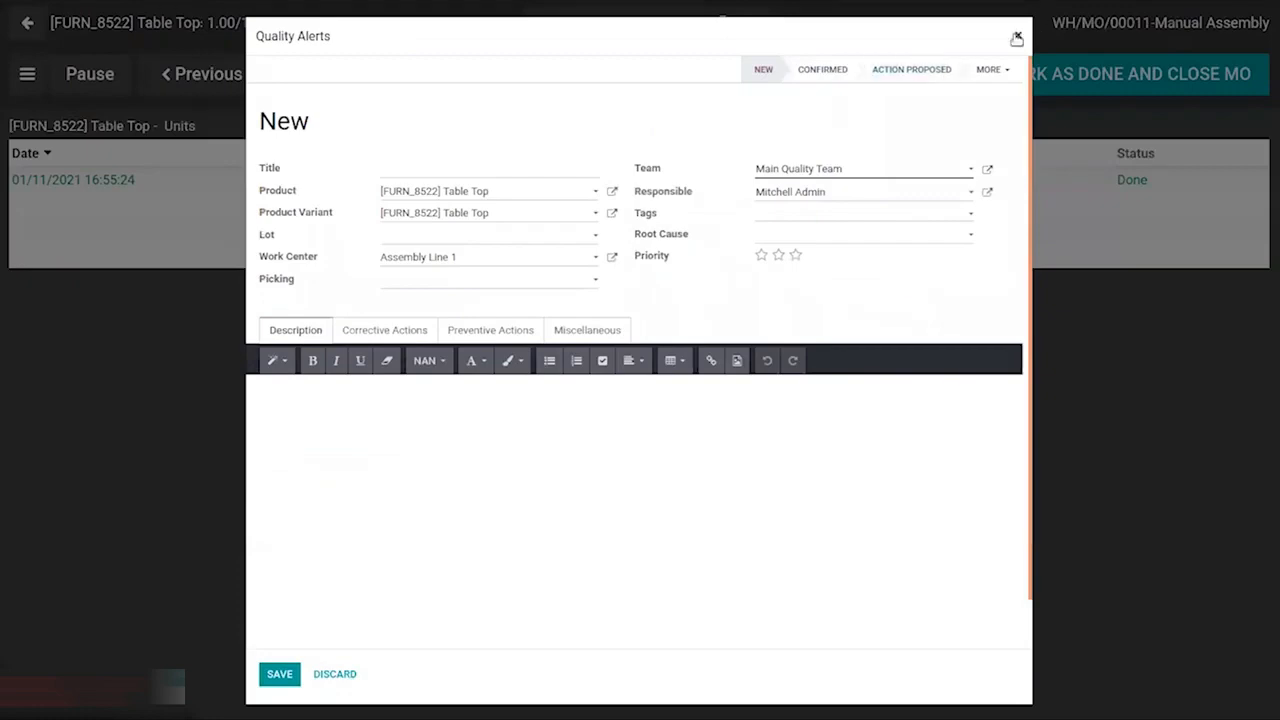
{"action": "left_click", "coordinate": [1017, 38]}
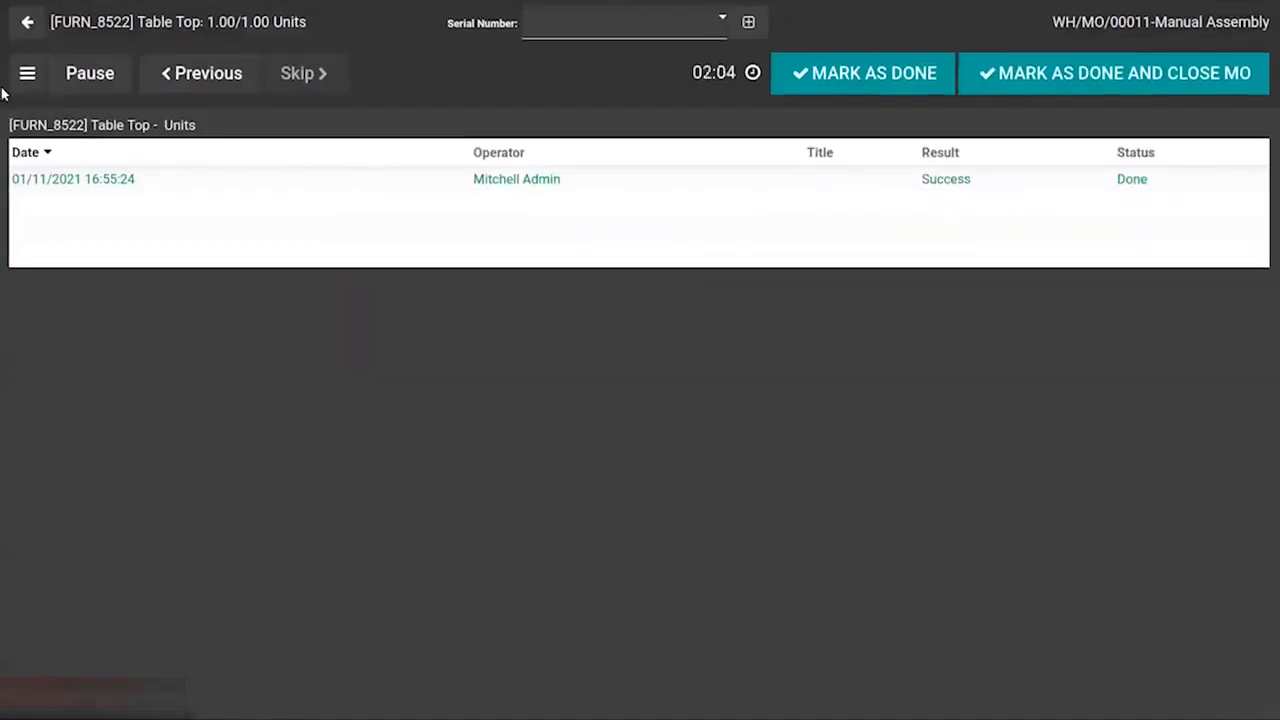
Assign the new serial number ser24234 to the finished Table Top and mark the work order as done.
{"action": "left_click", "coordinate": [869, 76]}
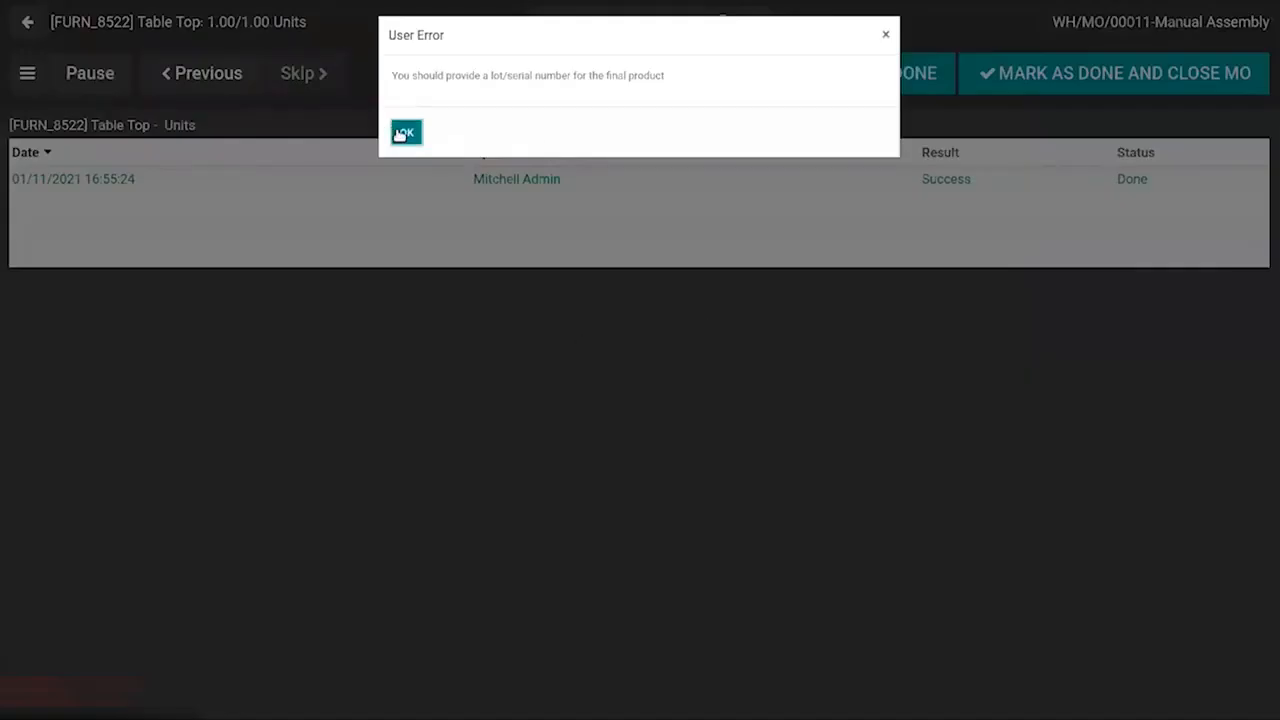
{"action": "left_click", "coordinate": [404, 133]}
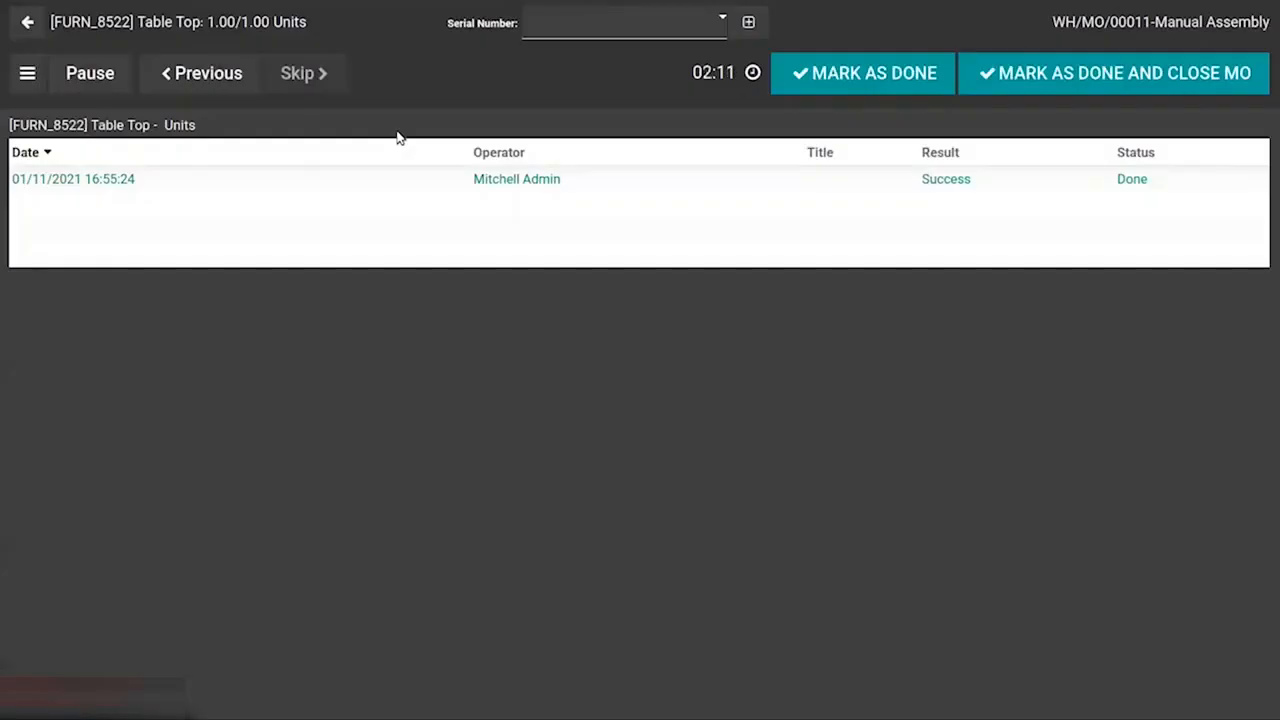
{"action": "left_click", "coordinate": [567, 36]}
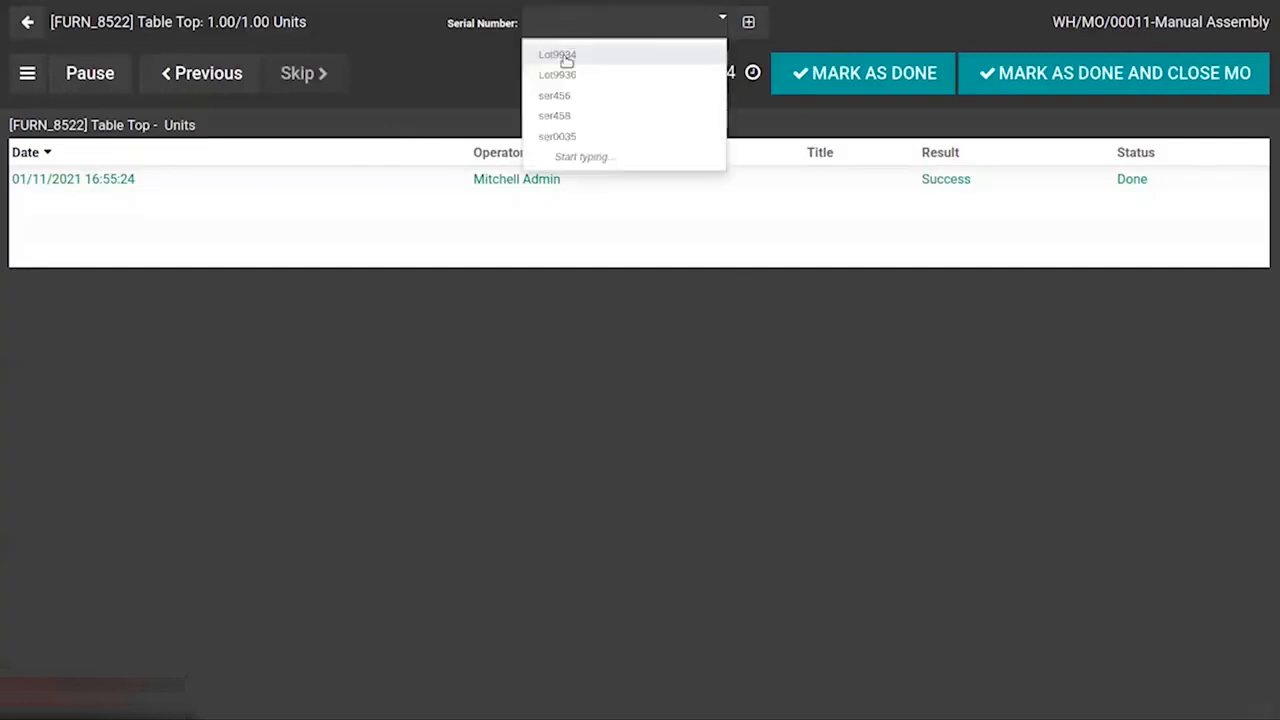
{"action": "left_click", "coordinate": [566, 57]}
{"action": "key", "text": "BackSpace"}
{"action": "key", "text": "BackSpace"}
{"action": "key", "text": "BackSpace"}
{"action": "key", "text": "BackSpace"}
{"action": "key", "text": "BackSpace"}
{"action": "key", "text": "BackSpace"}
{"action": "key", "text": "BackSpace"}
{"action": "type", "text": "ser24234"}
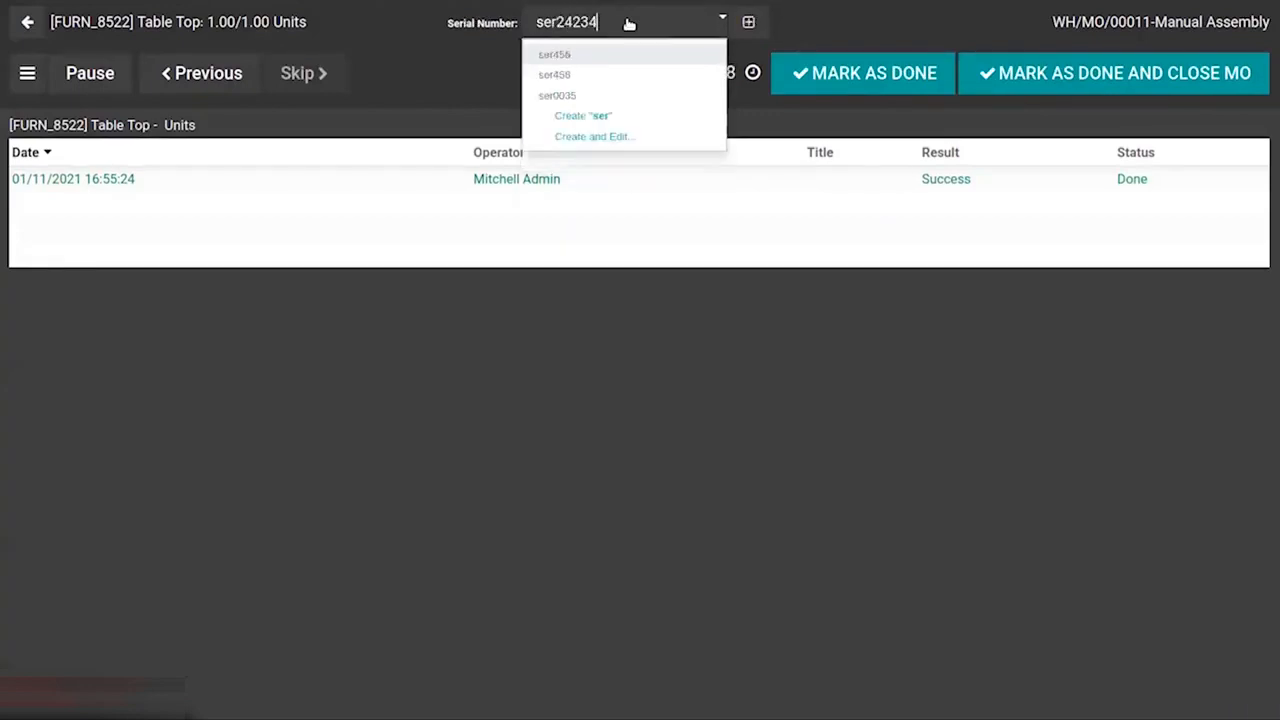
{"action": "left_click", "coordinate": [646, 54]}
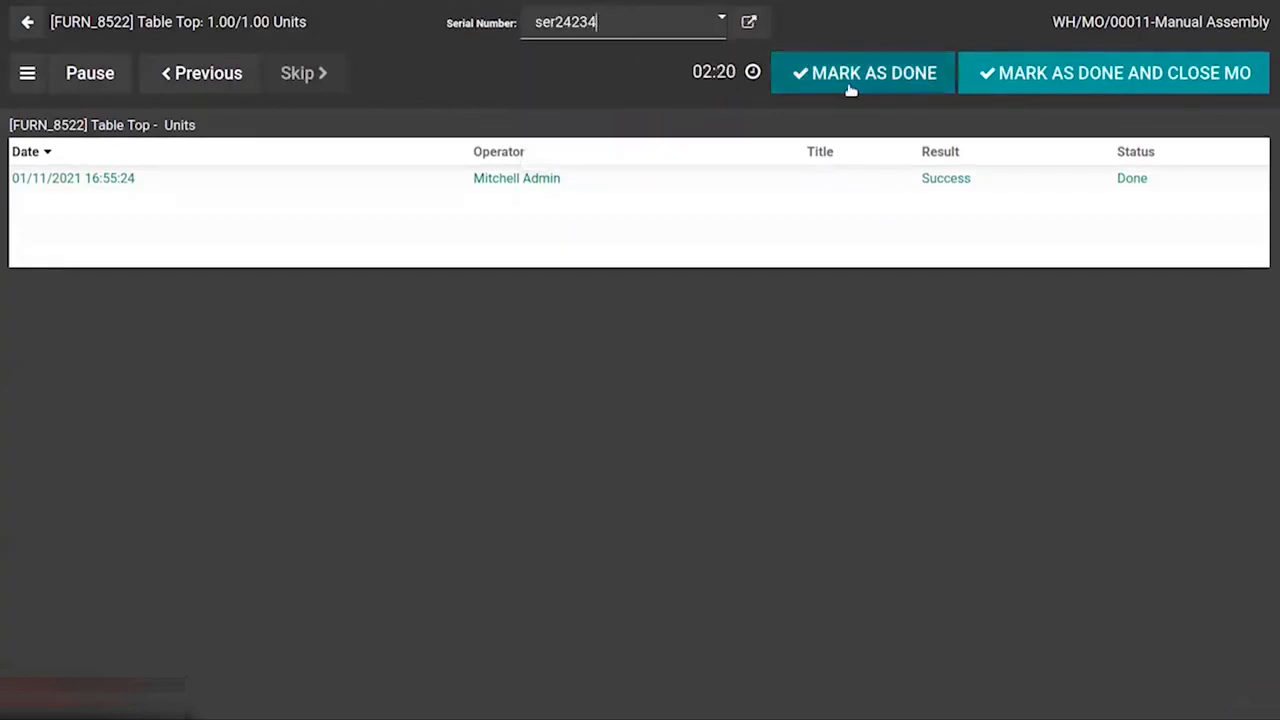
{"action": "mouse_move", "coordinate": [843, 20]}
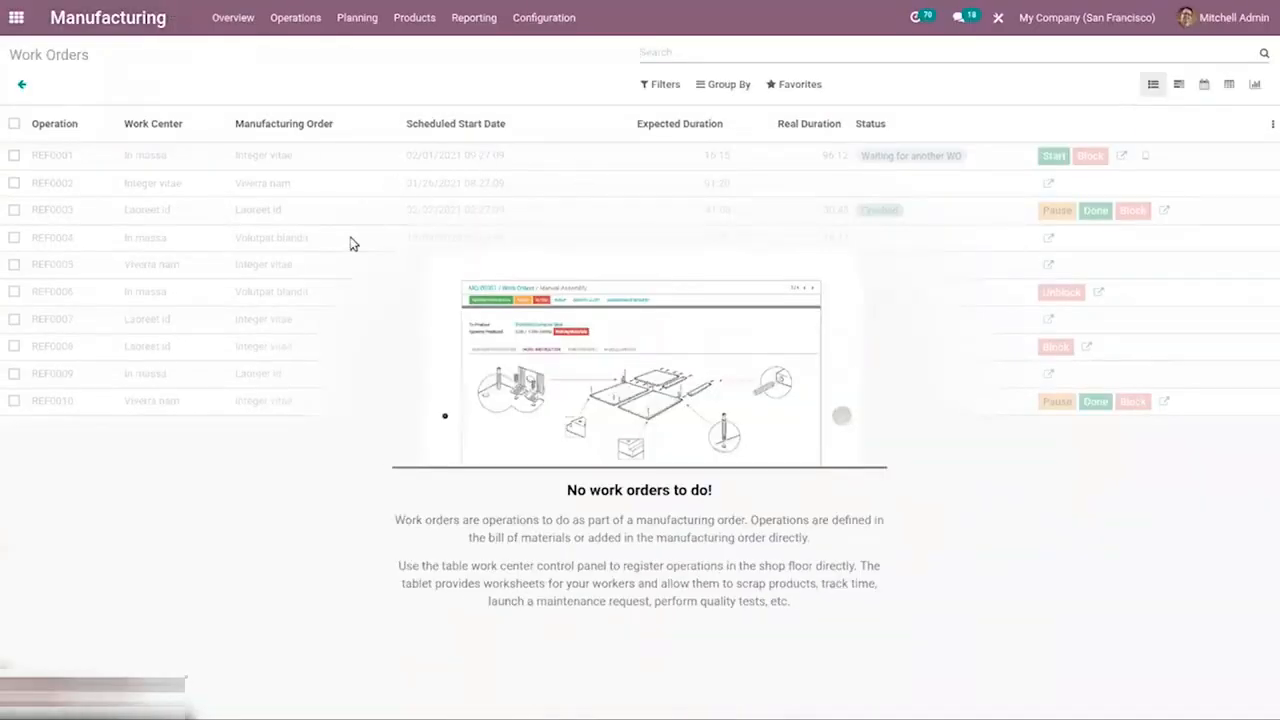
Open manufacturing order WH/MO/00011 from the manufacturing orders list.
{"action": "mouse_move", "coordinate": [290, 6]}
{"action": "left_click", "coordinate": [282, 24]}
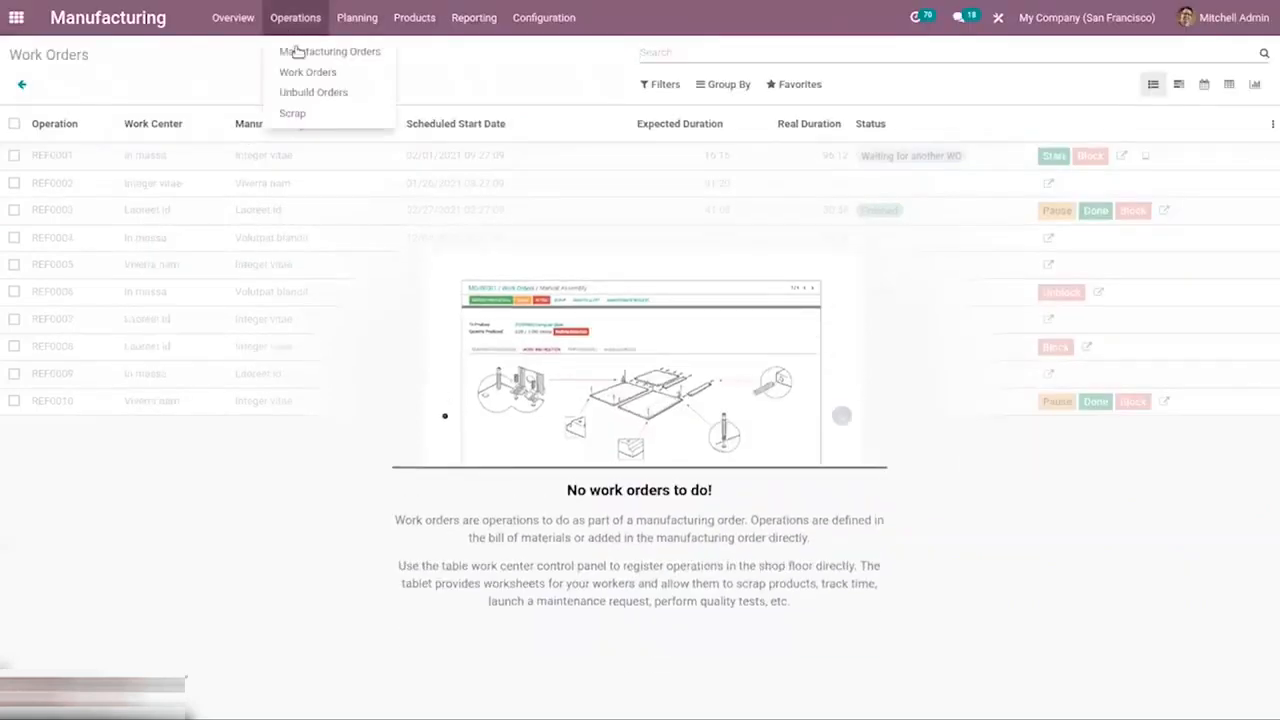
{"action": "left_click", "coordinate": [304, 54]}
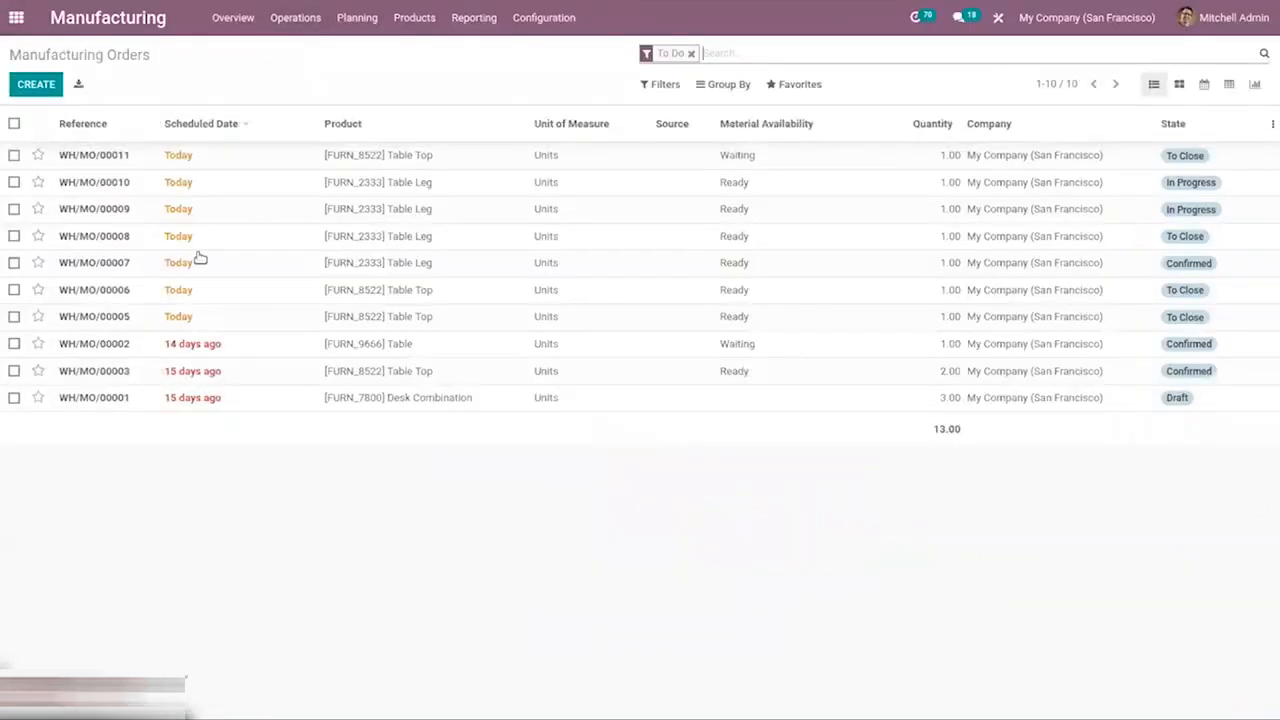
{"action": "left_click_drag", "start_coordinate": [187, 177], "coordinate": [202, 156]}
{"action": "left_click", "coordinate": [202, 156]}
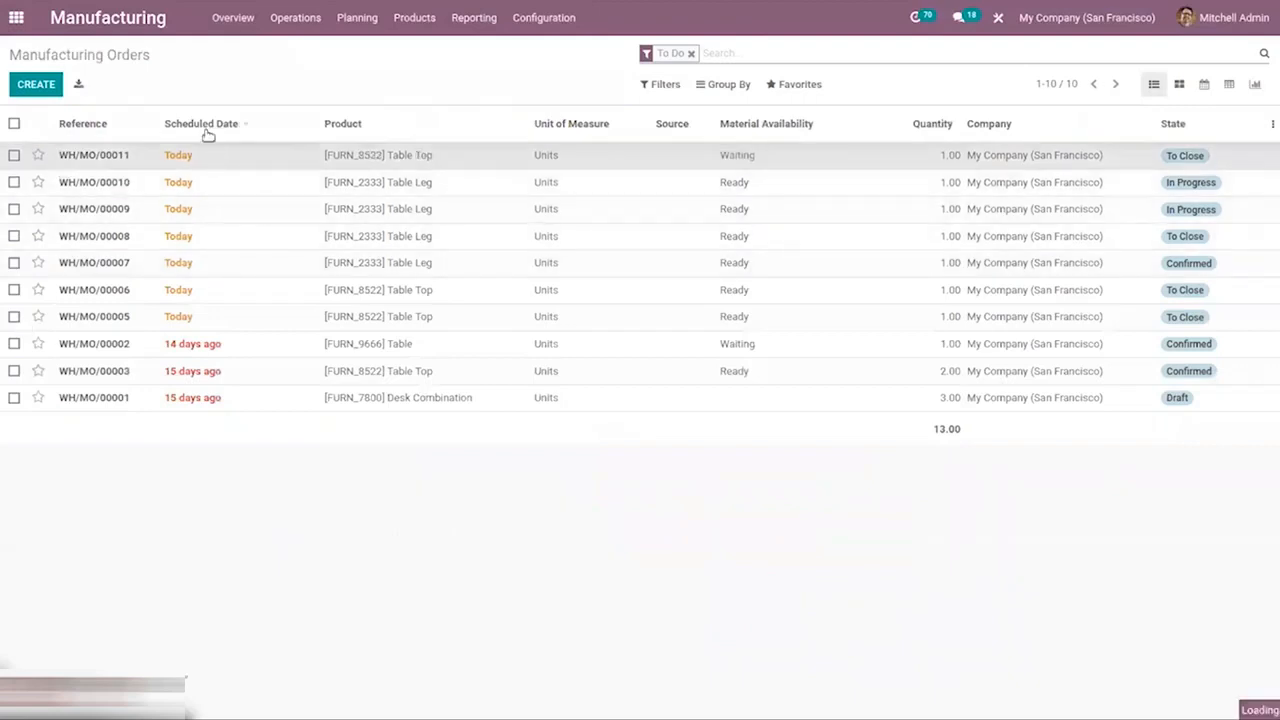
{"action": "left_click", "coordinate": [212, 157]}
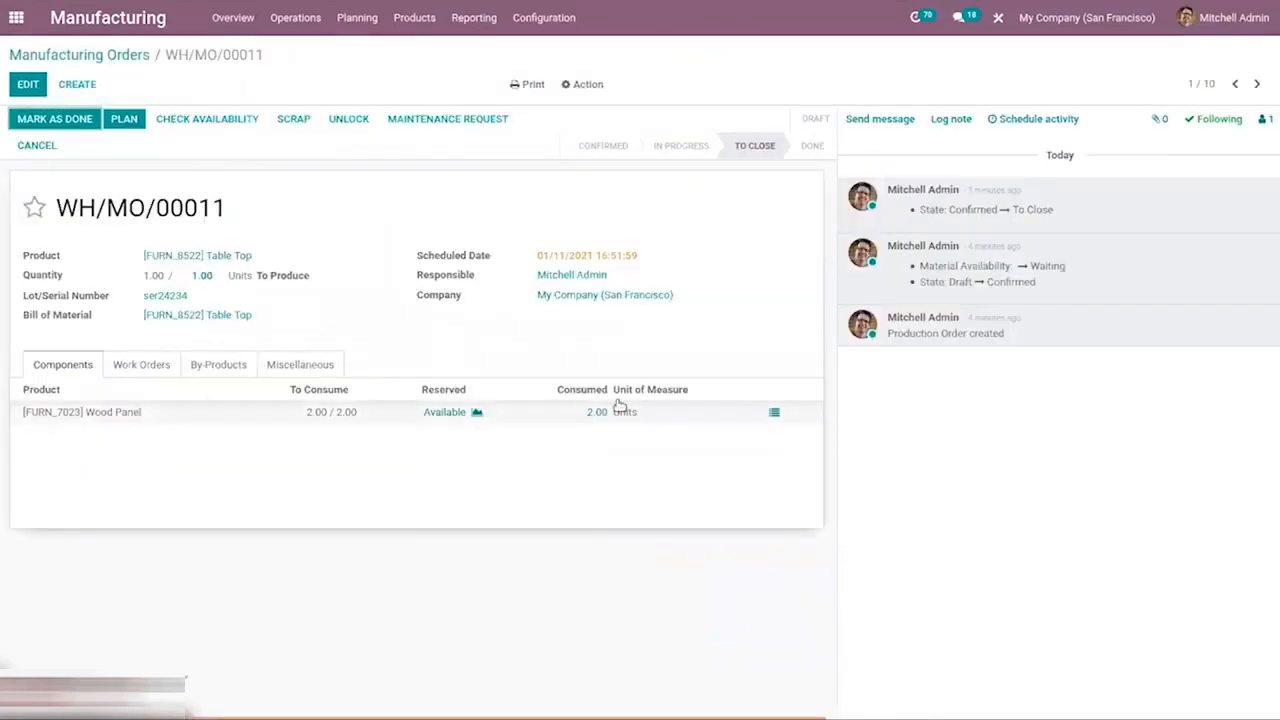
Review the order's work orders, by-products and miscellaneous tabs, then mark the manufacturing order as done.
{"action": "left_click", "coordinate": [126, 362]}
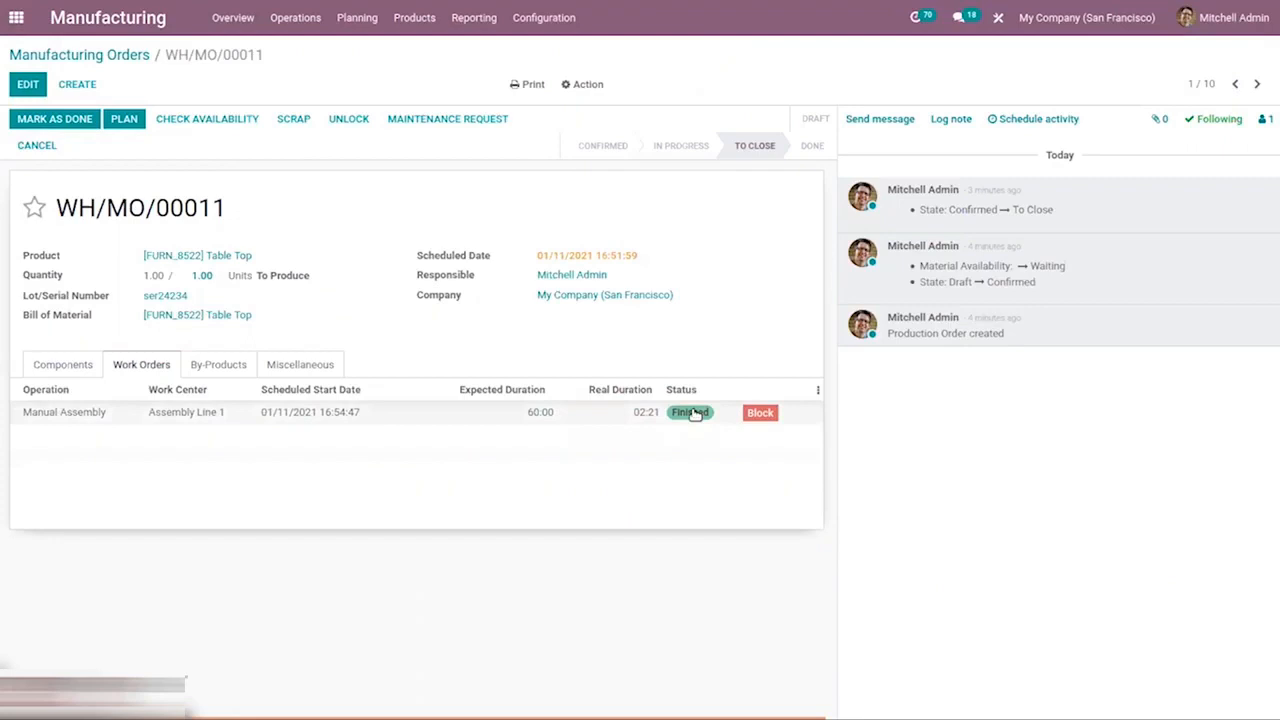
{"action": "left_click", "coordinate": [216, 360]}
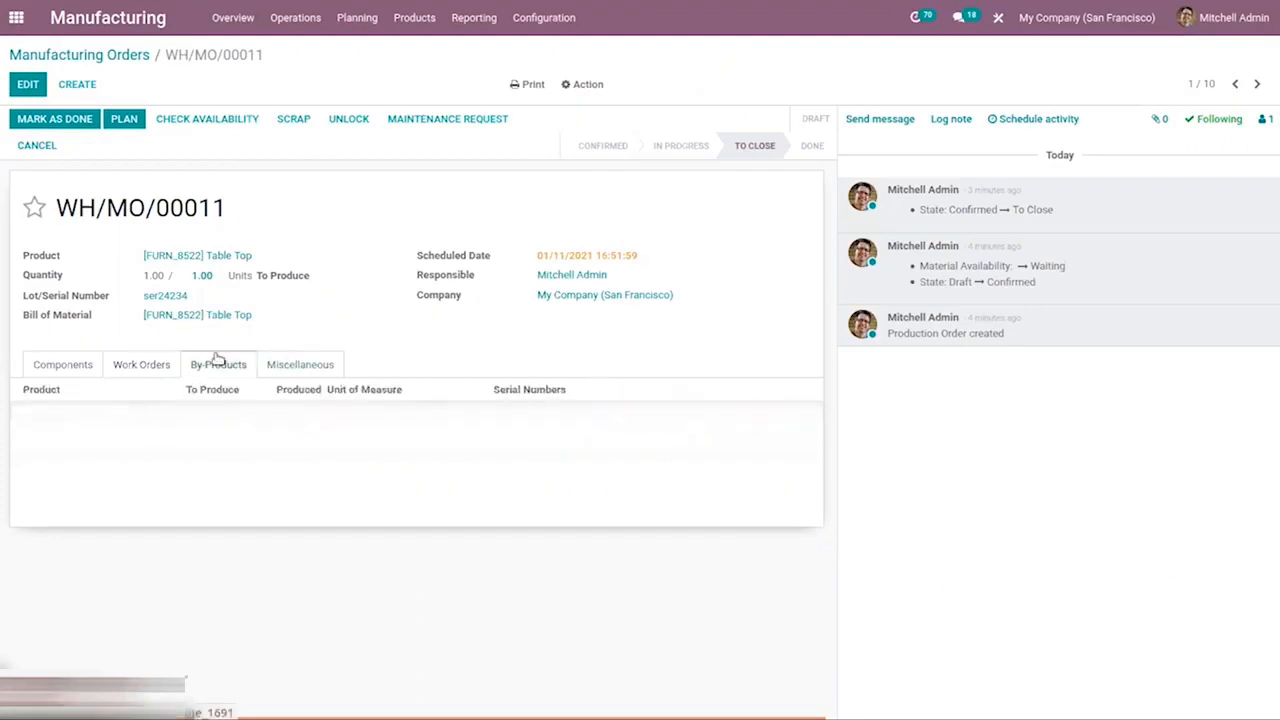
{"action": "left_click", "coordinate": [150, 363]}
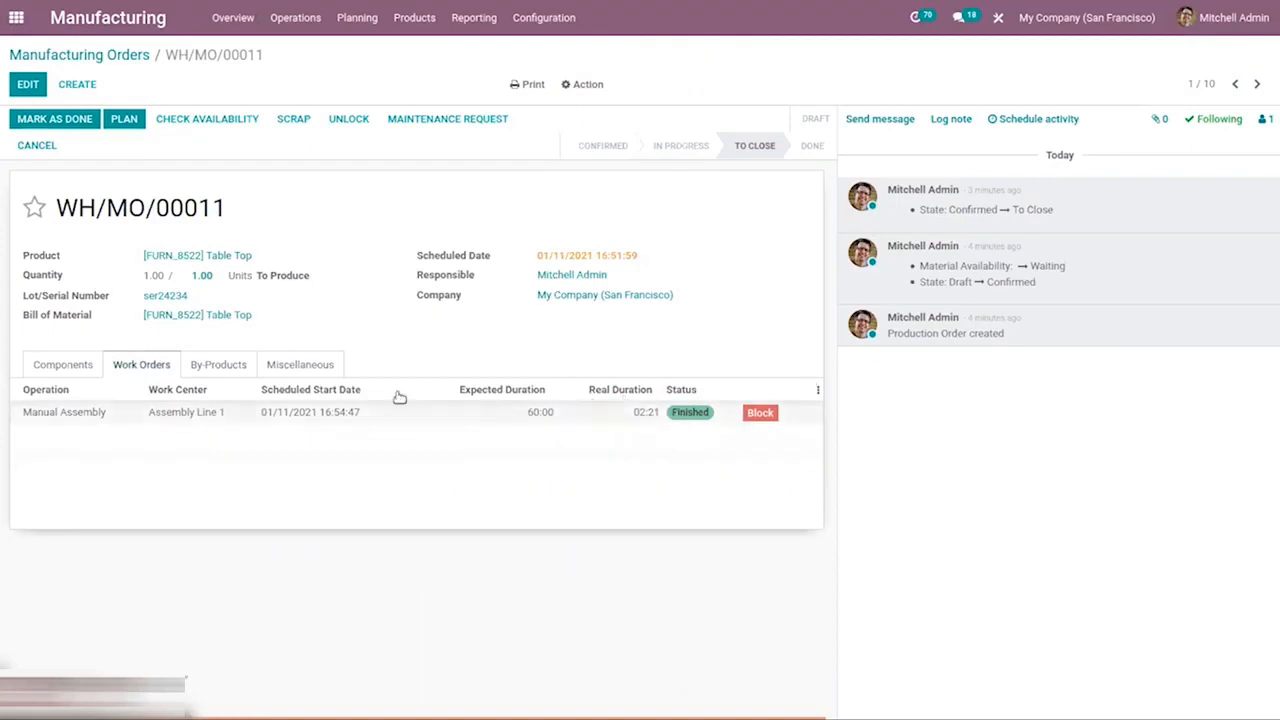
{"action": "left_click", "coordinate": [211, 366]}
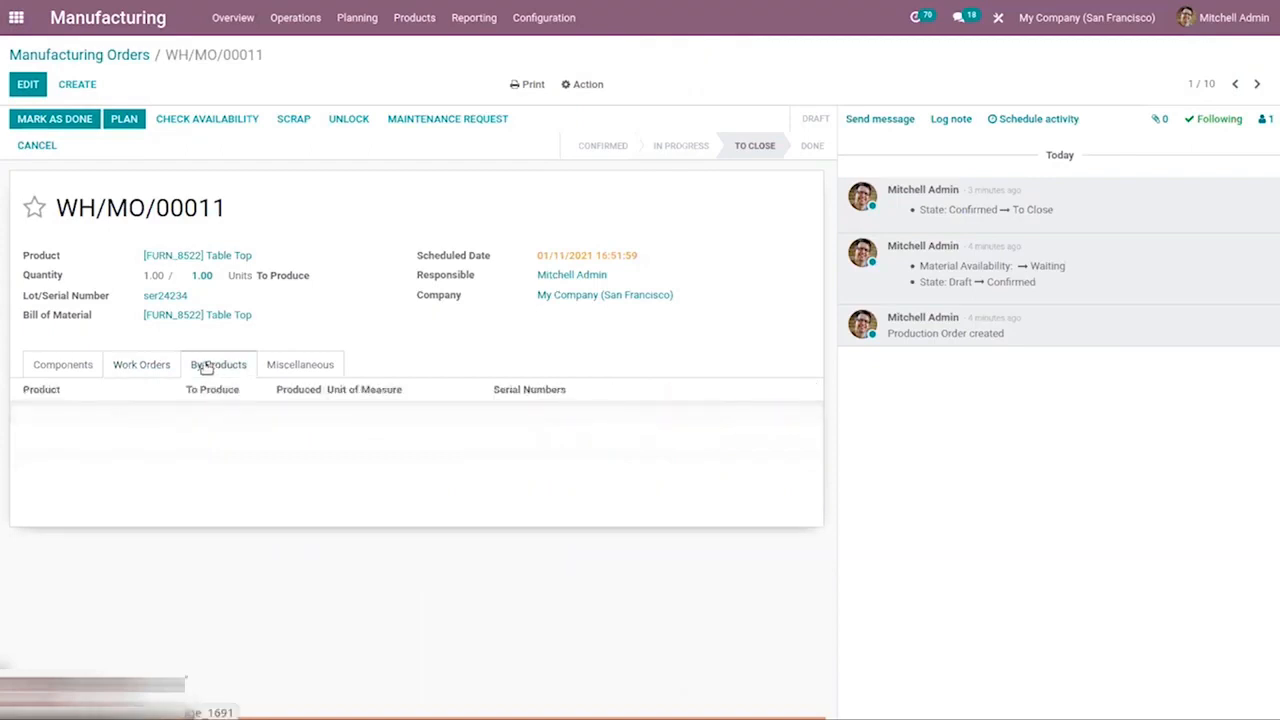
{"action": "left_click", "coordinate": [285, 366]}
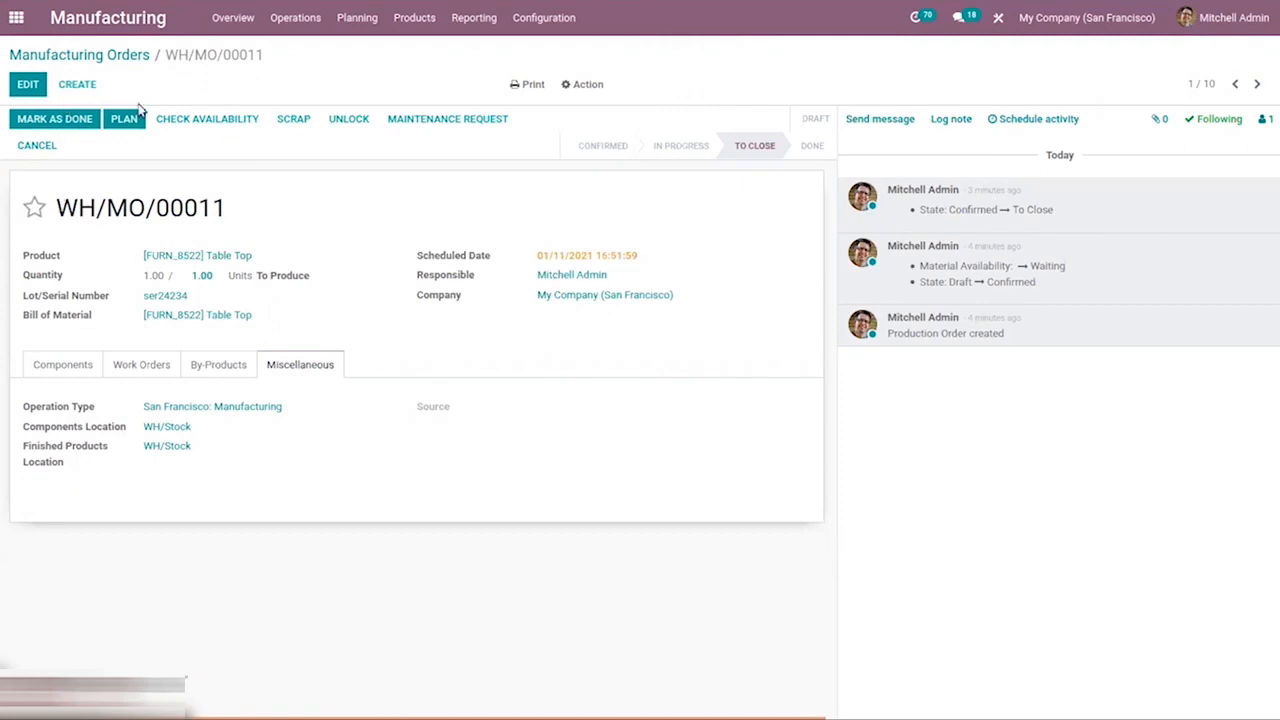
{"action": "left_click", "coordinate": [72, 117]}
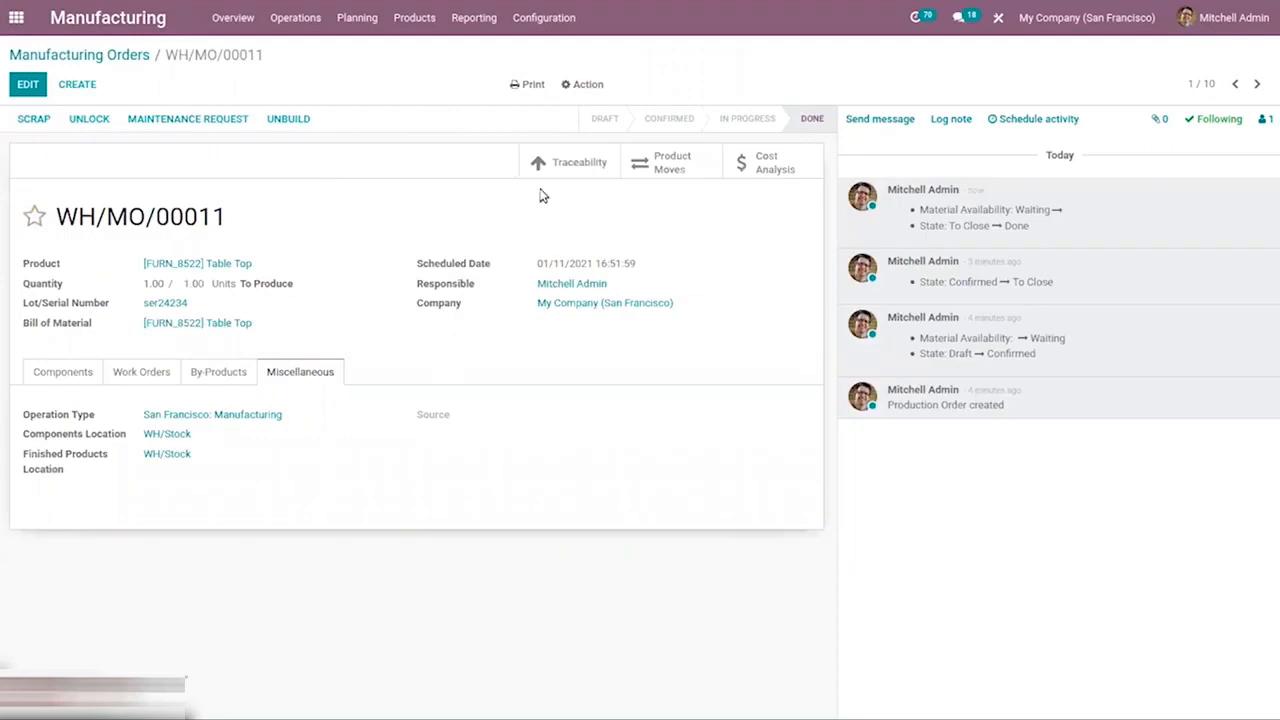
Inspect the finished order's traceability report, product moves and cost analysis, returning to the order each time.
{"action": "left_click", "coordinate": [580, 166]}
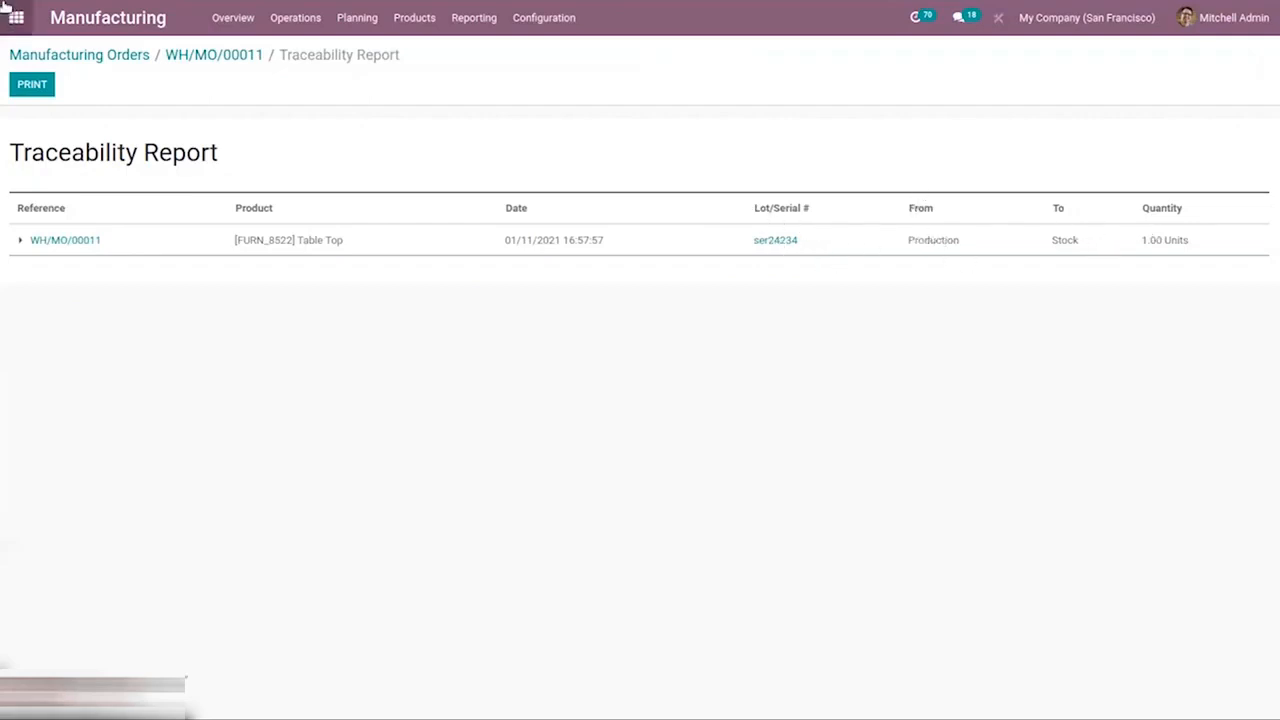
{"action": "left_click", "coordinate": [211, 63]}
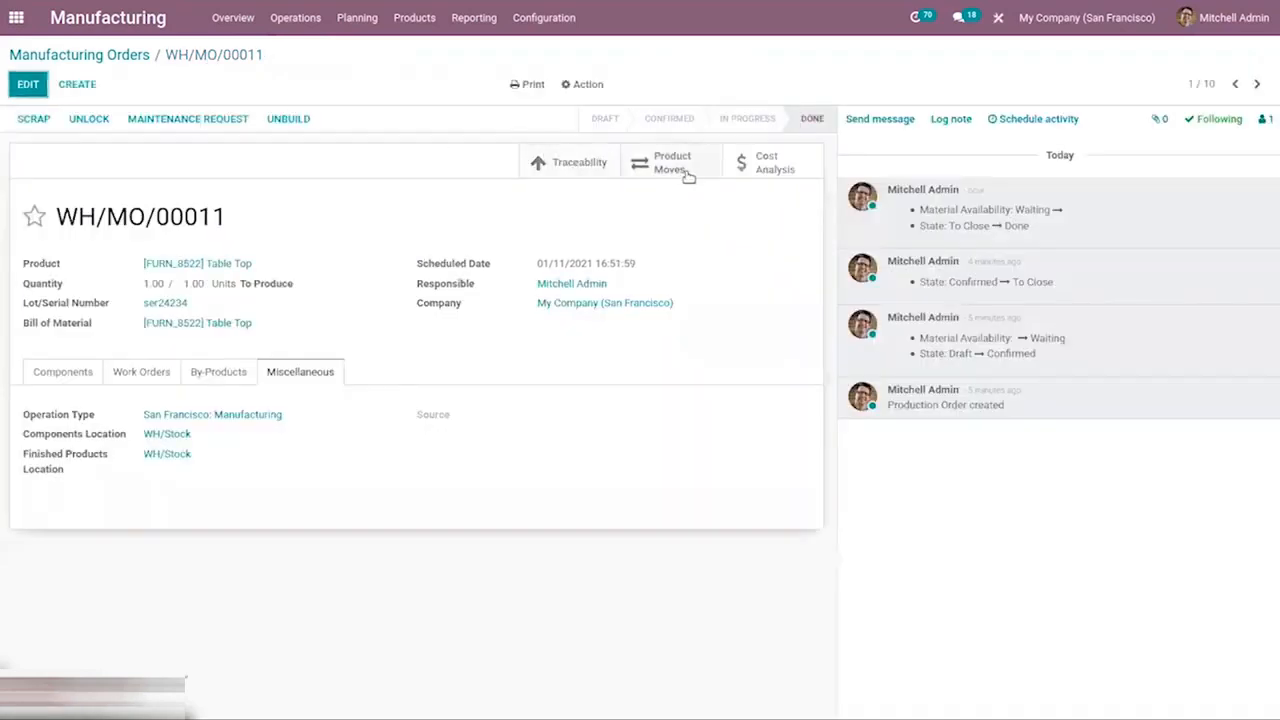
{"action": "left_click", "coordinate": [688, 172]}
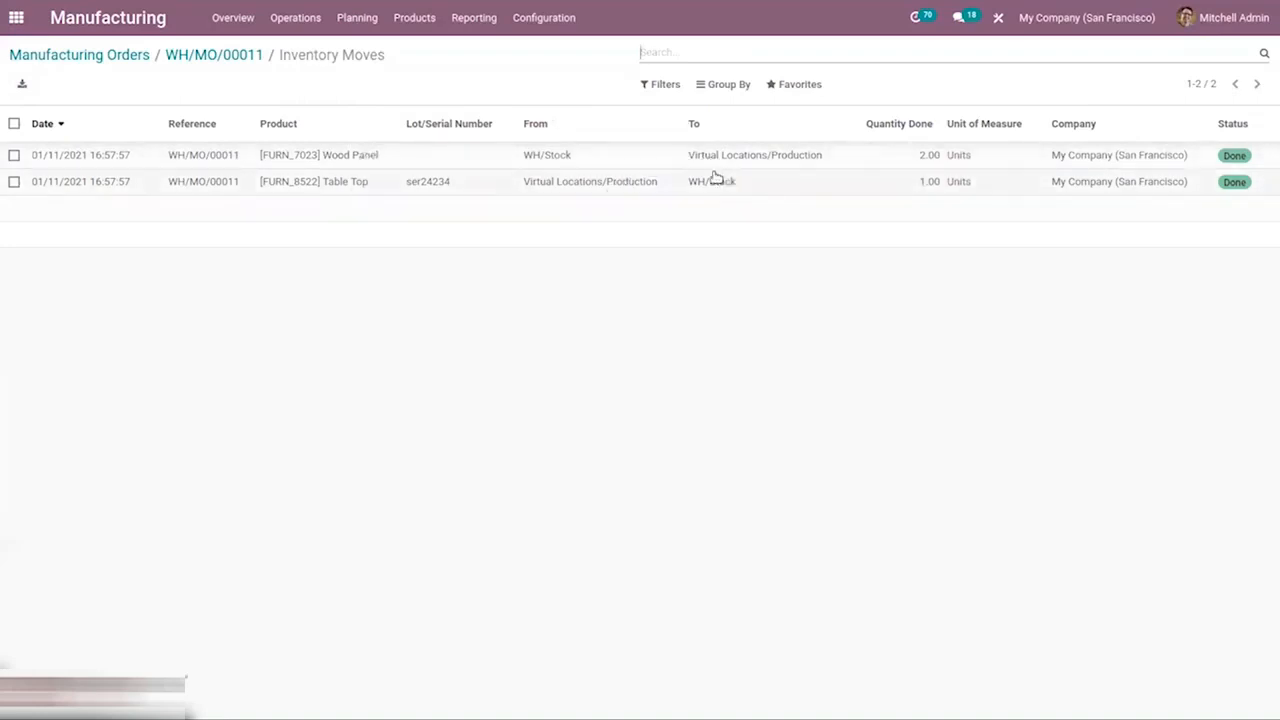
{"action": "left_click", "coordinate": [231, 57]}
{"action": "left_click", "coordinate": [773, 165]}
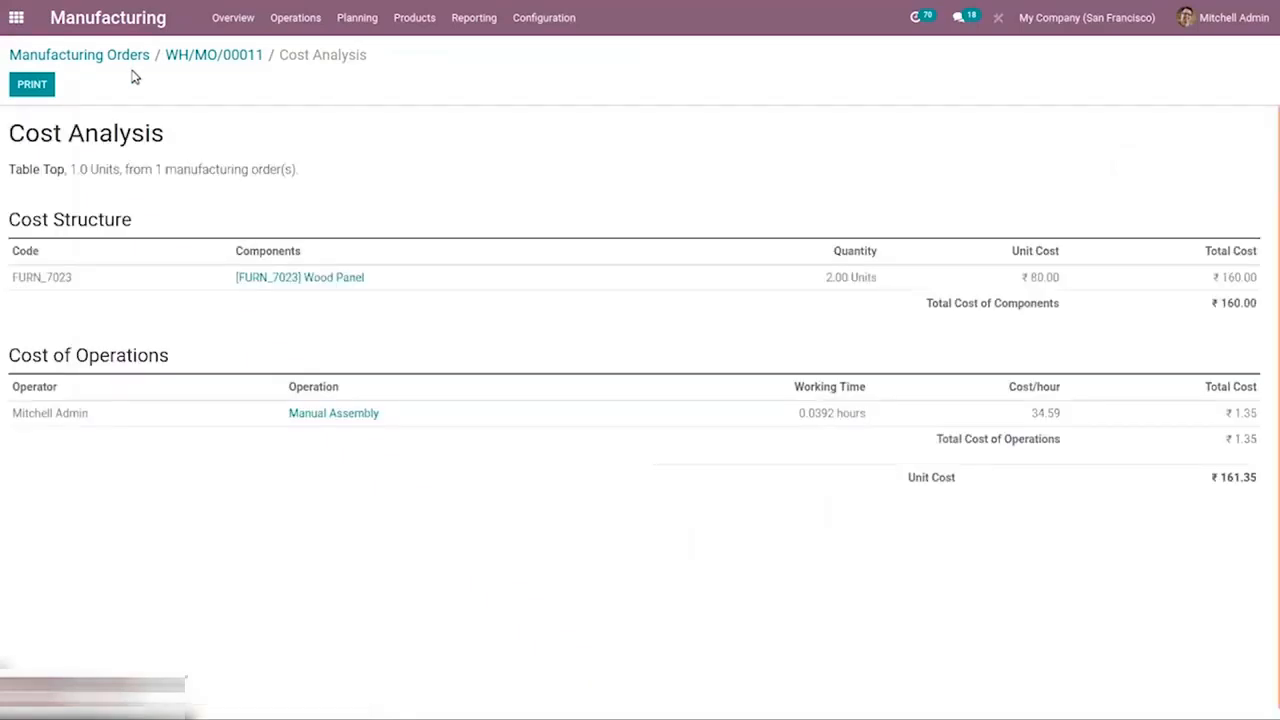
{"action": "left_click", "coordinate": [220, 55]}
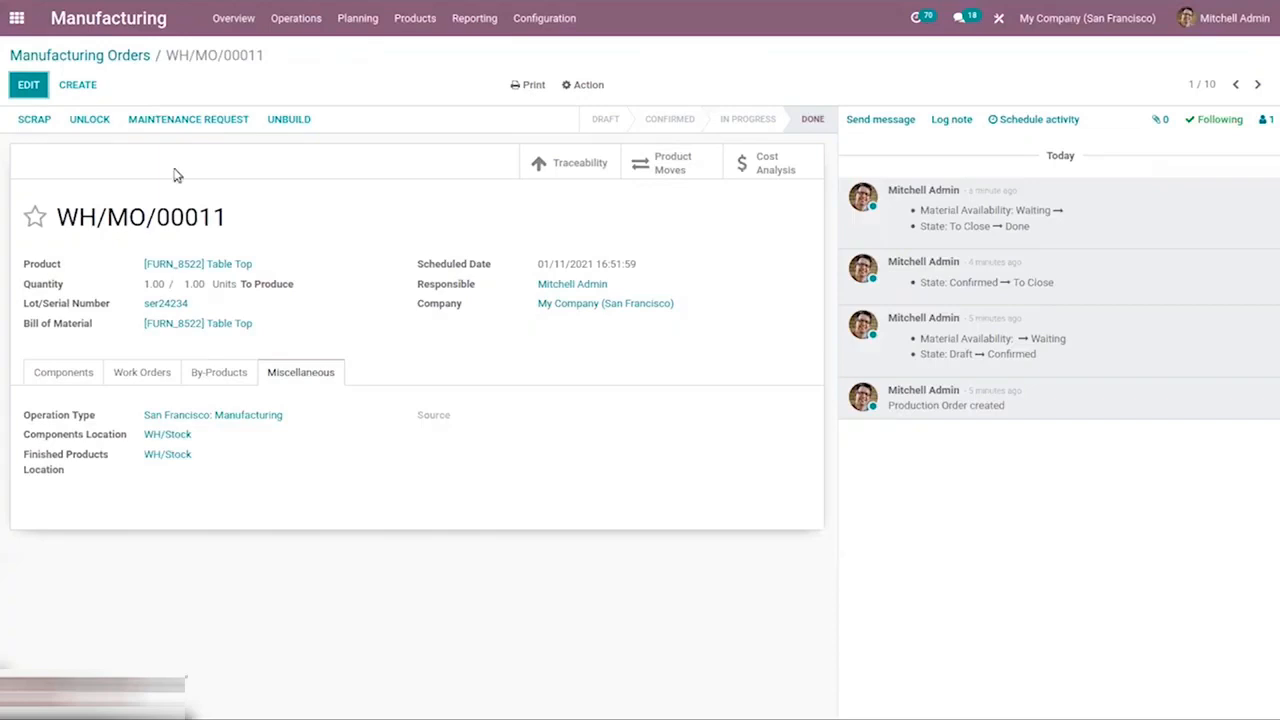
Open the work orders list and inspect the WH/MO/00005 Manual Assembly work order's tabs, discarding without changes.
{"action": "left_click", "coordinate": [86, 53]}
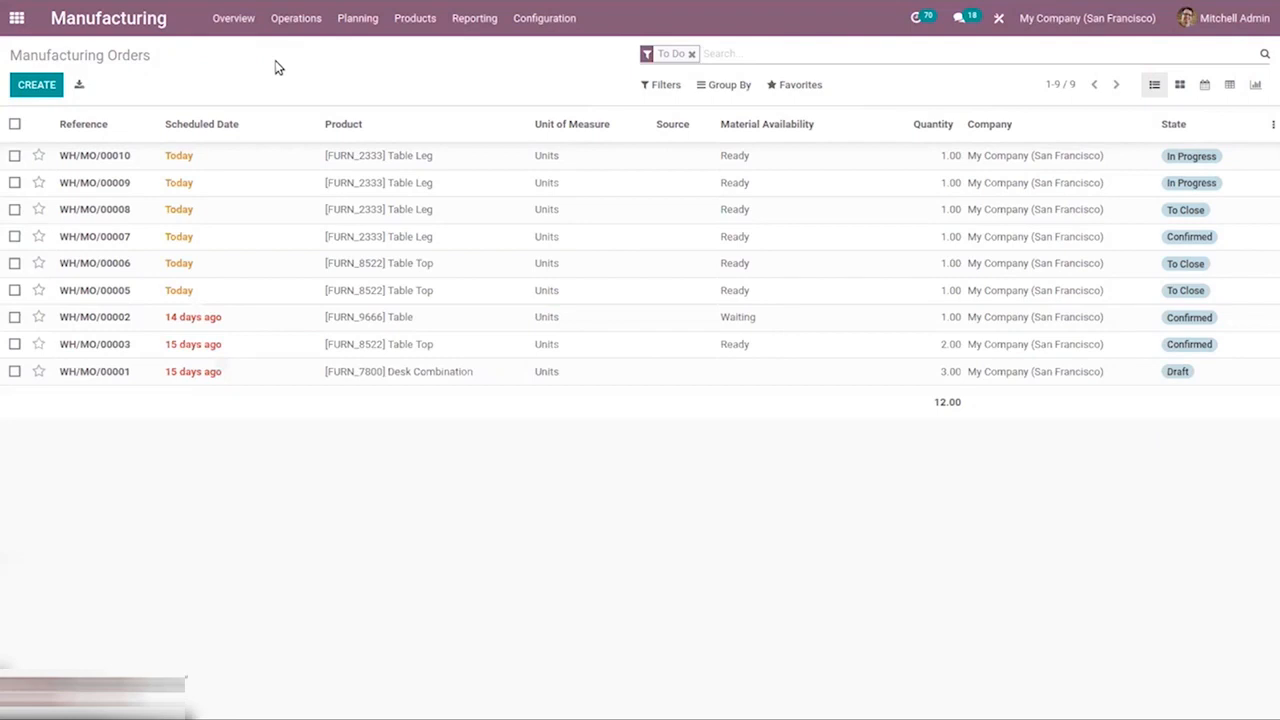
{"action": "left_click", "coordinate": [308, 16]}
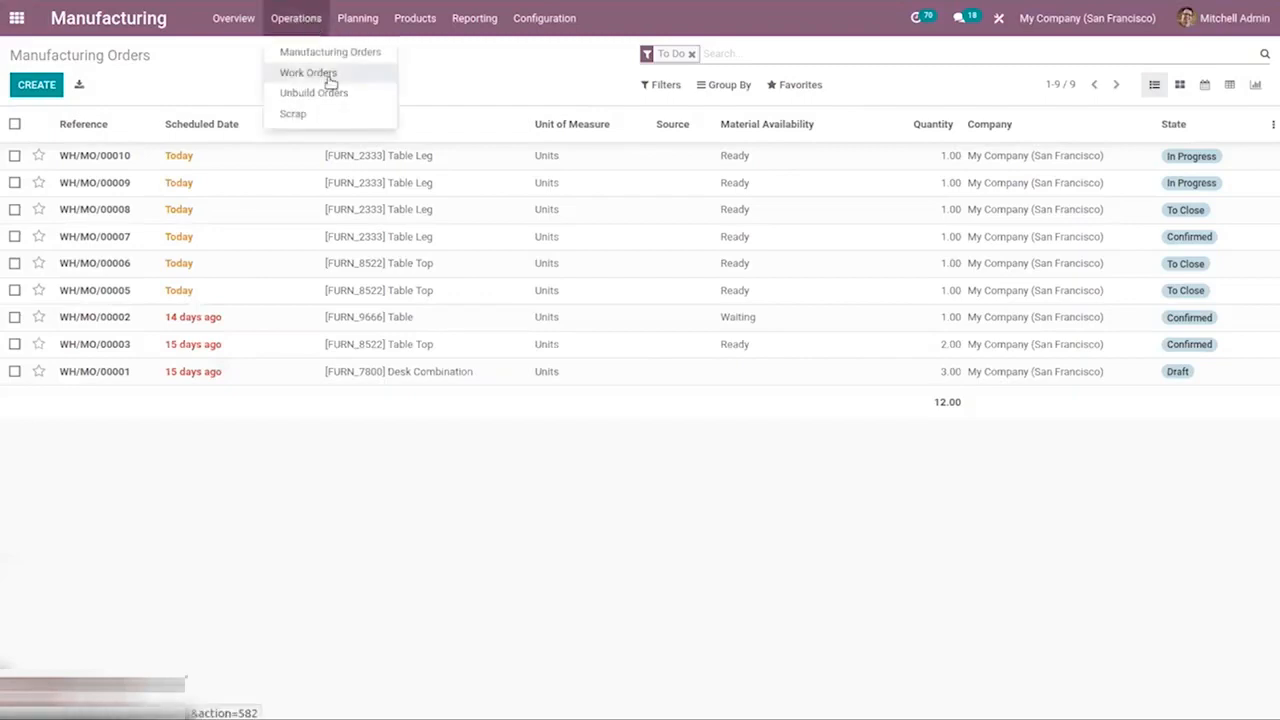
{"action": "left_click", "coordinate": [329, 77]}
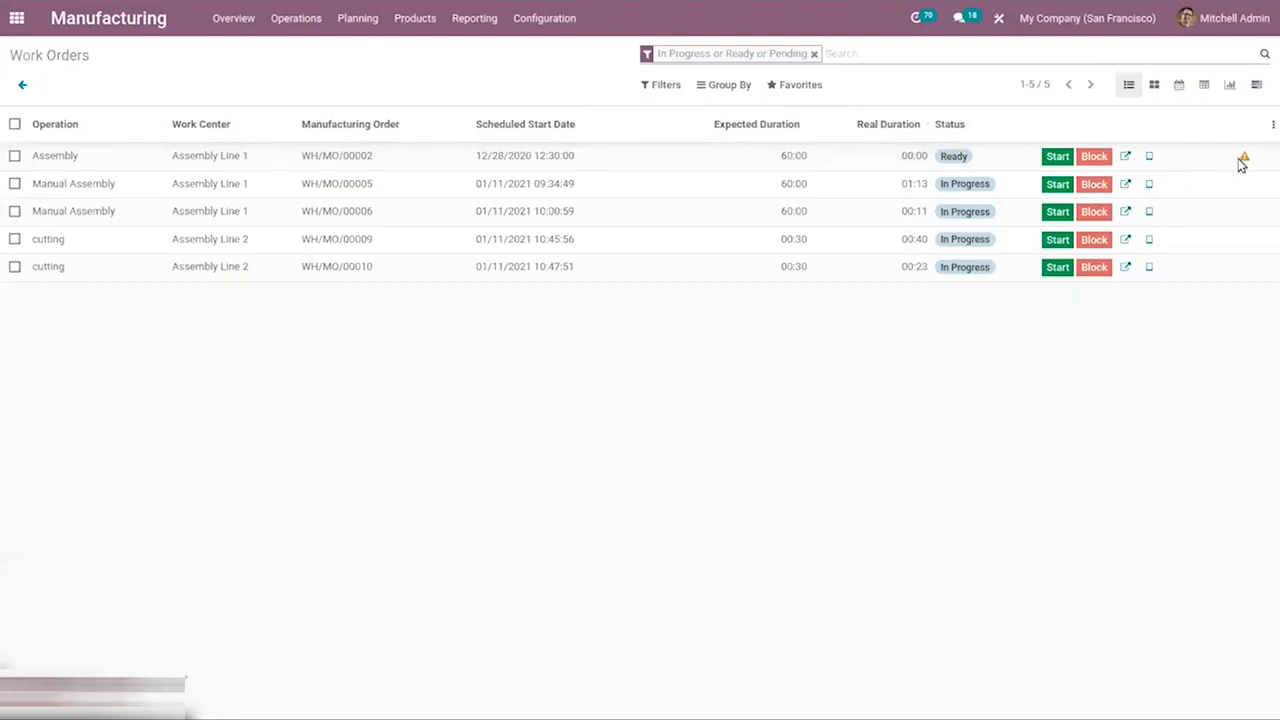
{"action": "left_click", "coordinate": [1126, 184]}
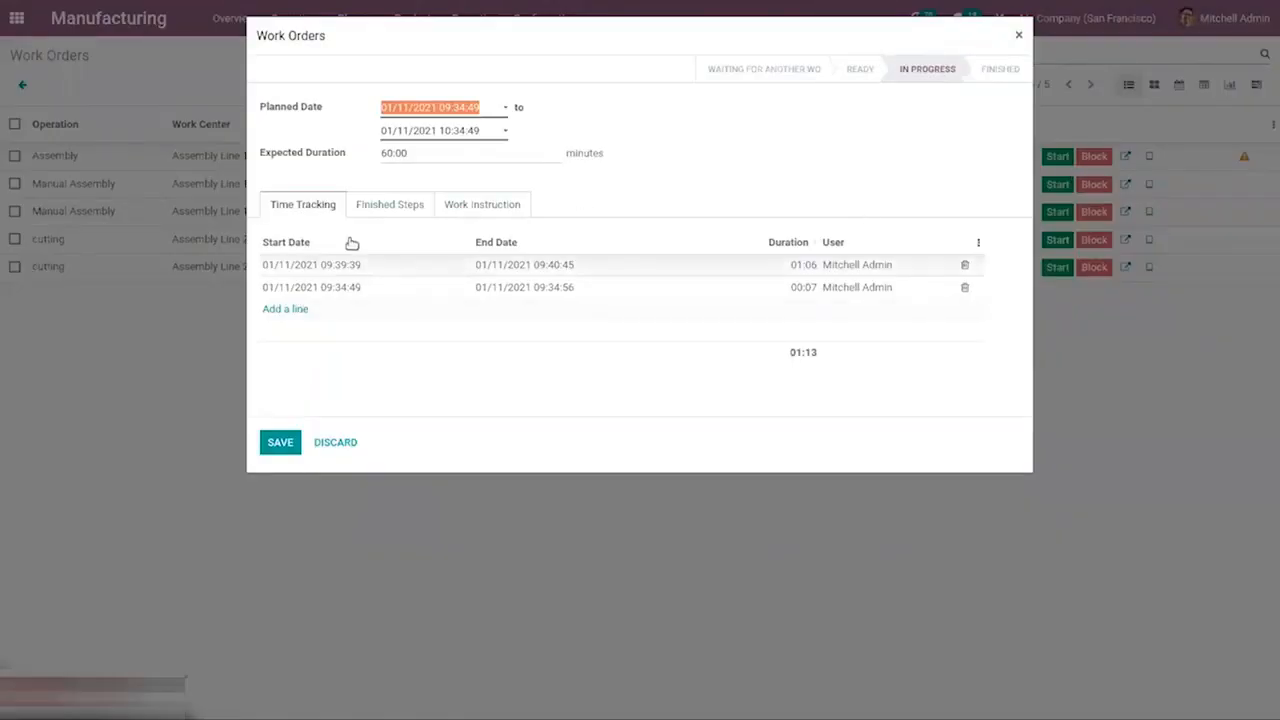
{"action": "left_click", "coordinate": [358, 204]}
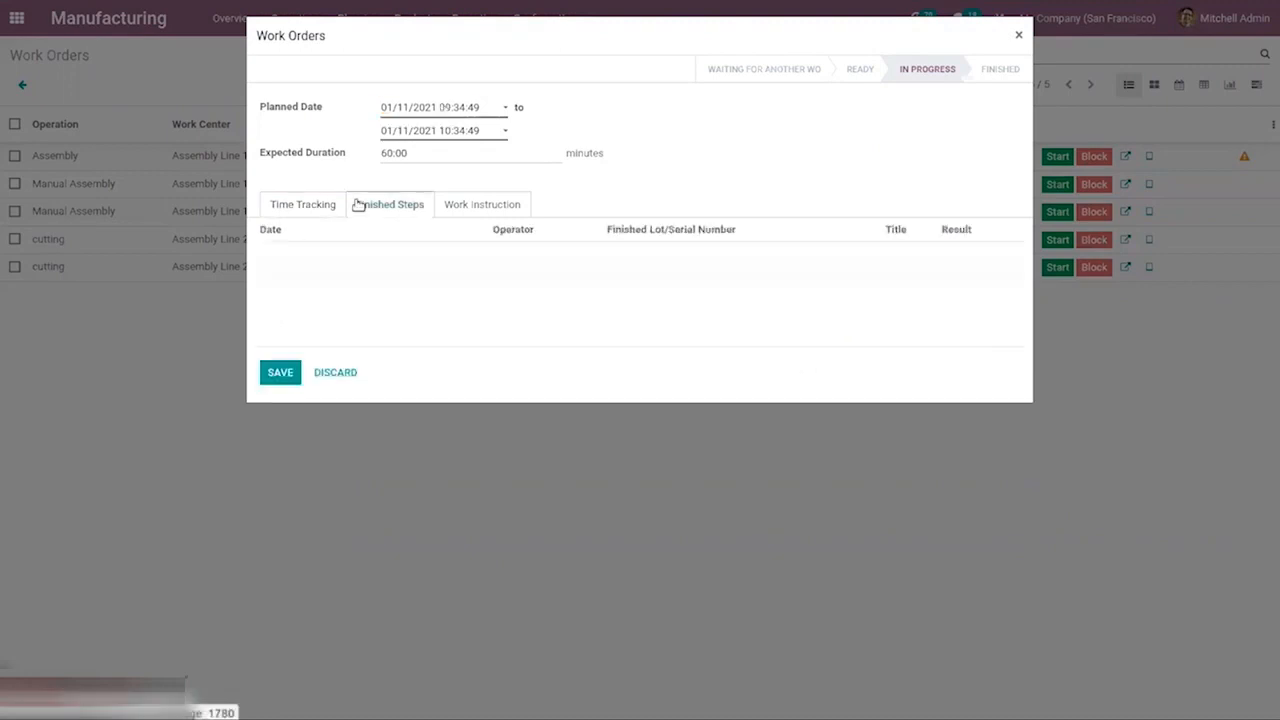
{"action": "left_click", "coordinate": [487, 205]}
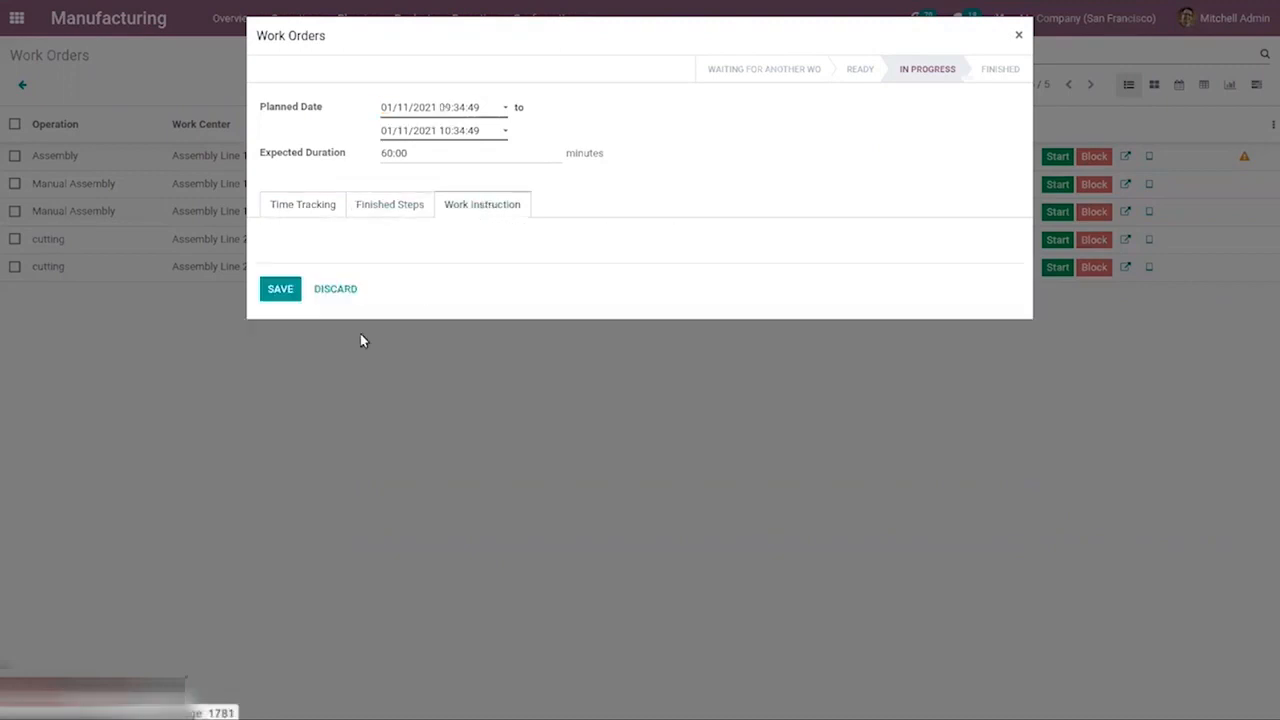
{"action": "left_click", "coordinate": [330, 290]}
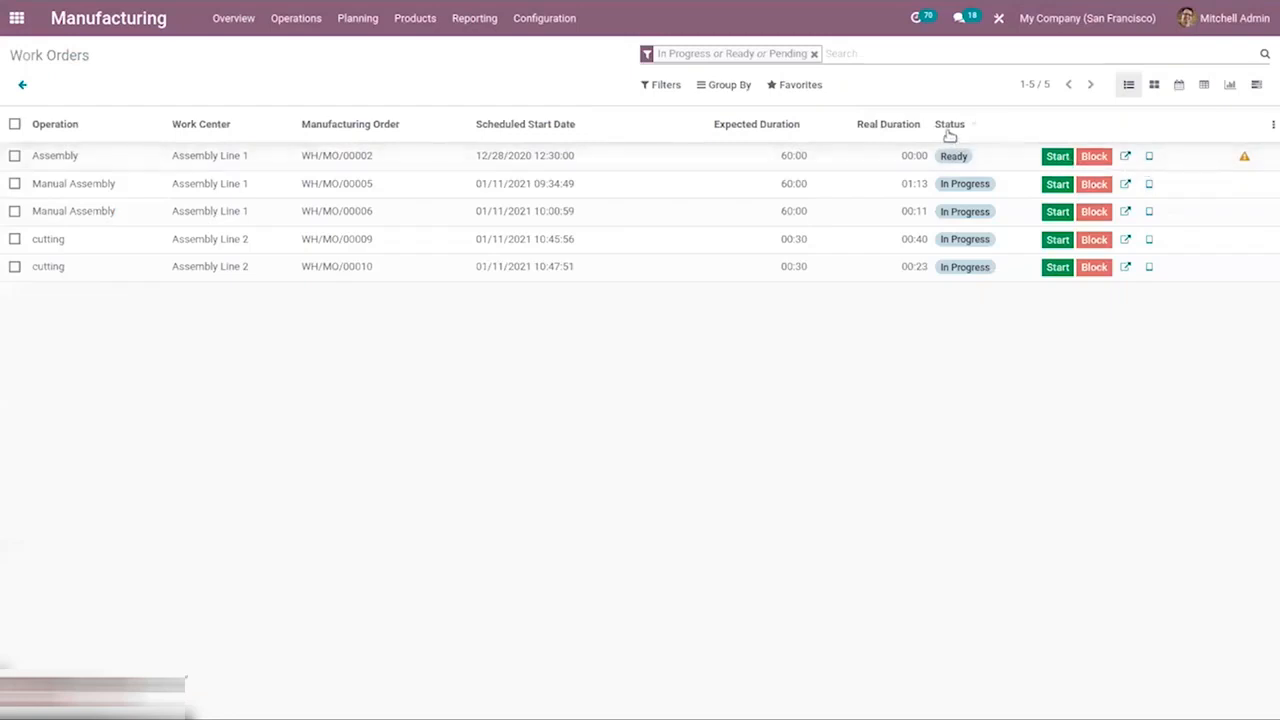
Block the Assembly Line 1 work center with a loss reason, then unblock it.
{"action": "left_click", "coordinate": [1091, 160]}
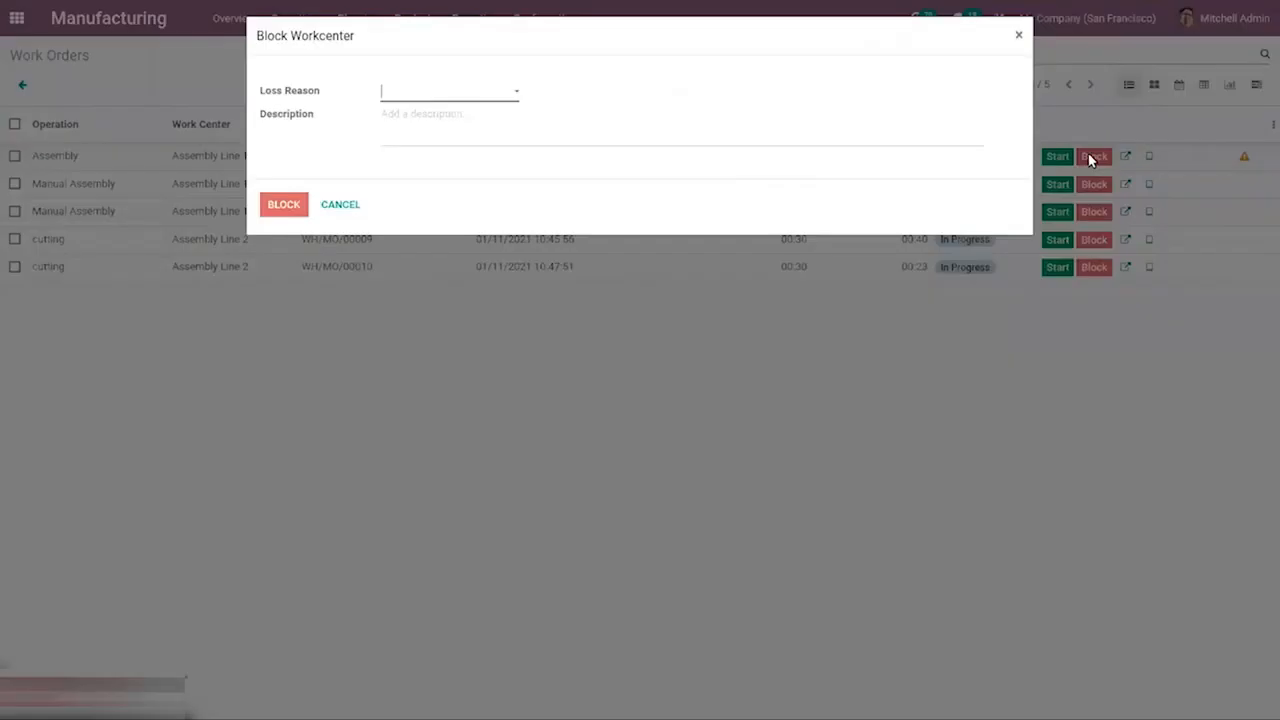
{"action": "left_click", "coordinate": [418, 92]}
{"action": "left_click", "coordinate": [403, 134]}
{"action": "left_click", "coordinate": [285, 205]}
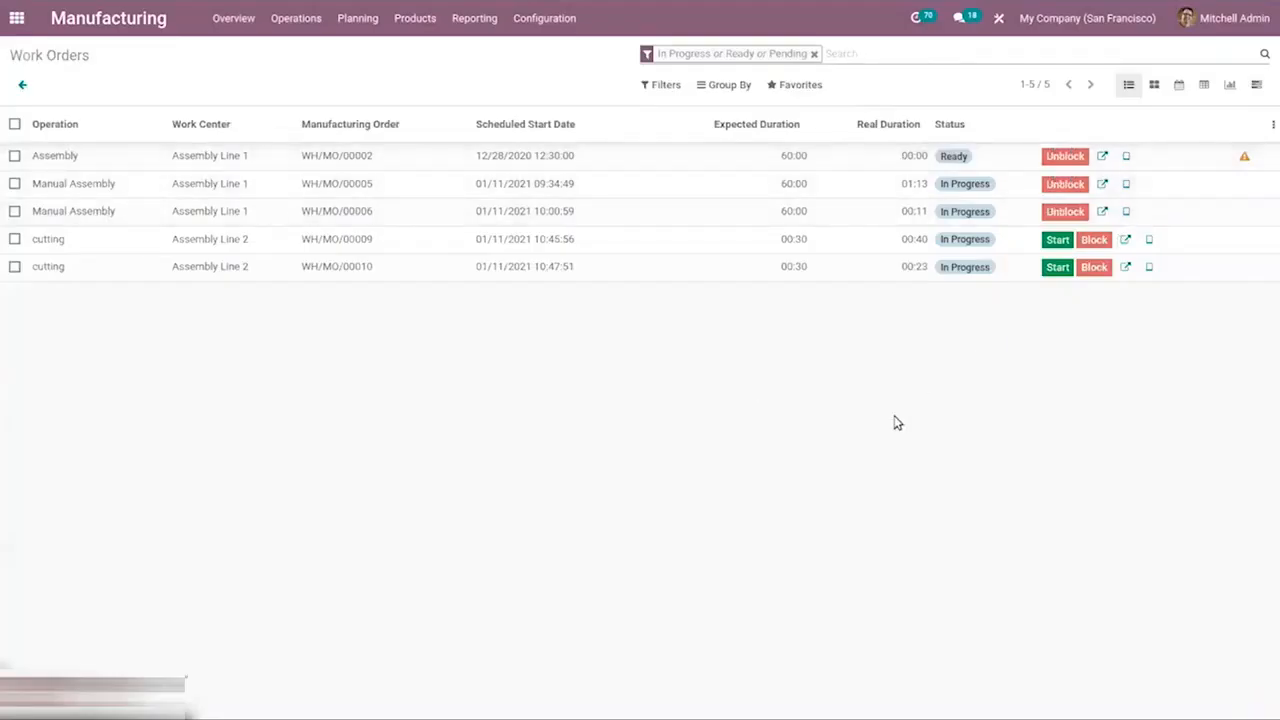
{"action": "left_click", "coordinate": [1062, 156]}
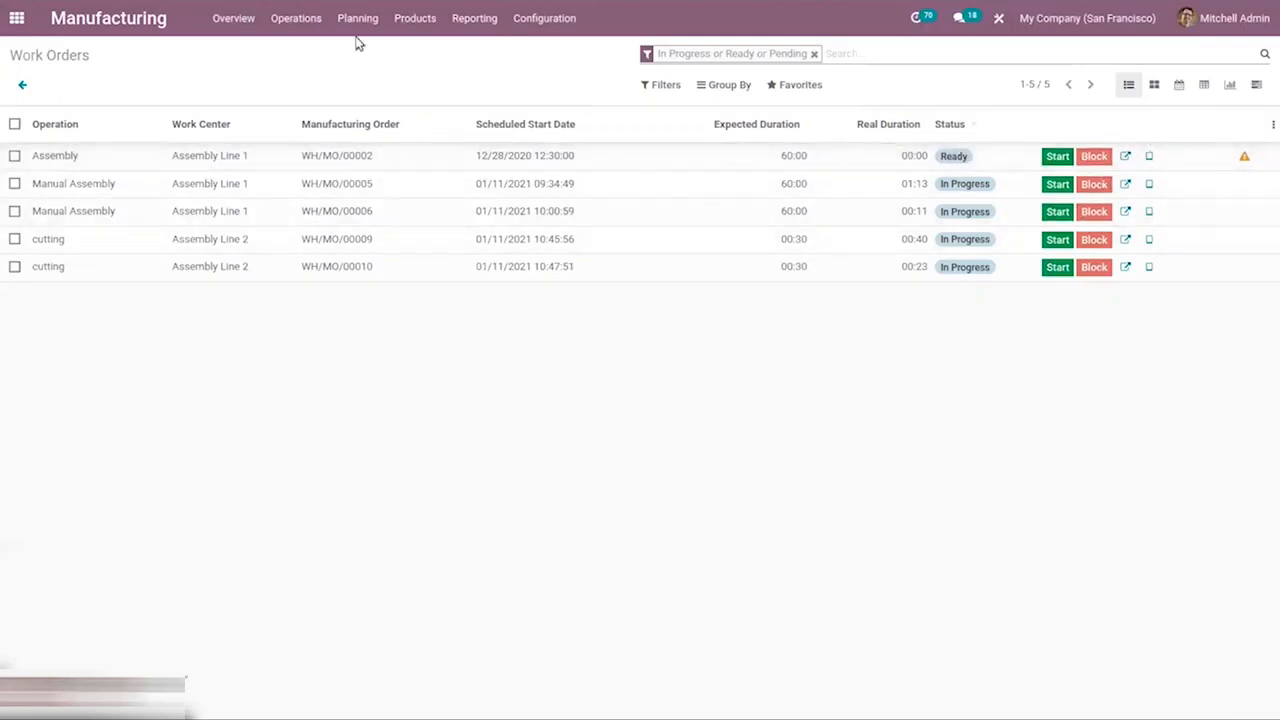
Browse the Unbuild Orders and Scrap Orders lists.
{"action": "left_click", "coordinate": [325, 29]}
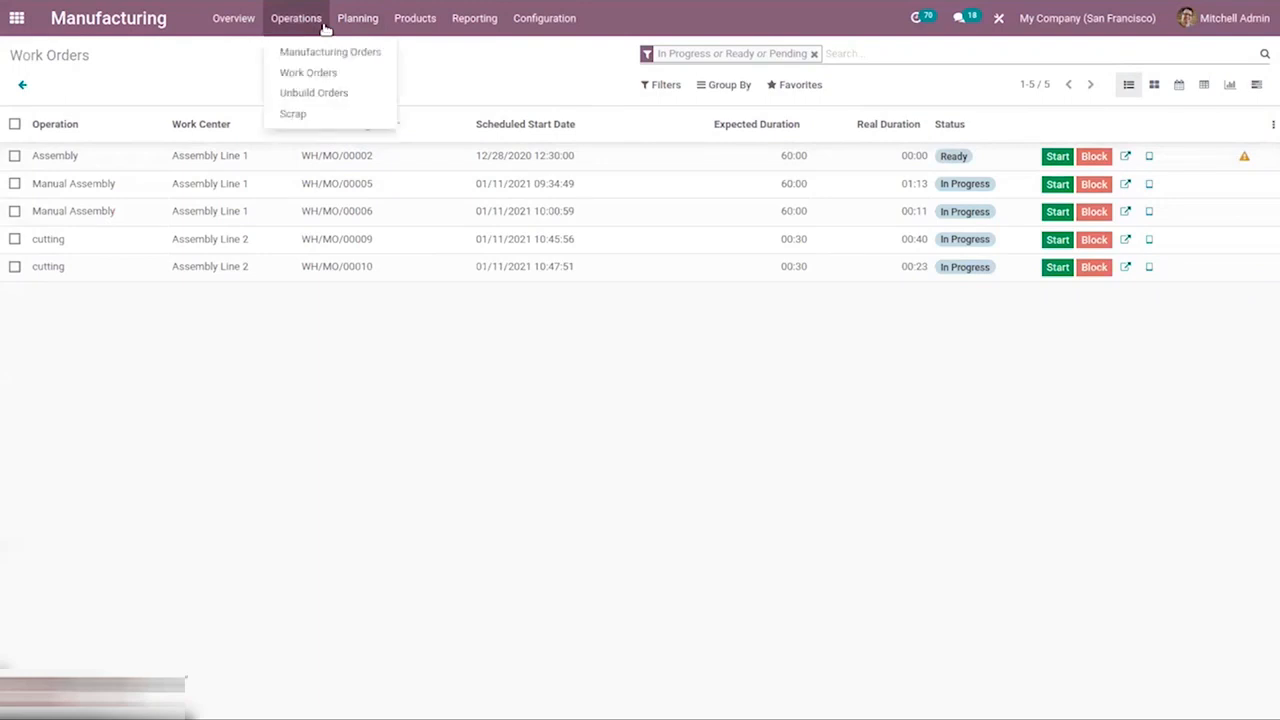
{"action": "left_click", "coordinate": [329, 93]}
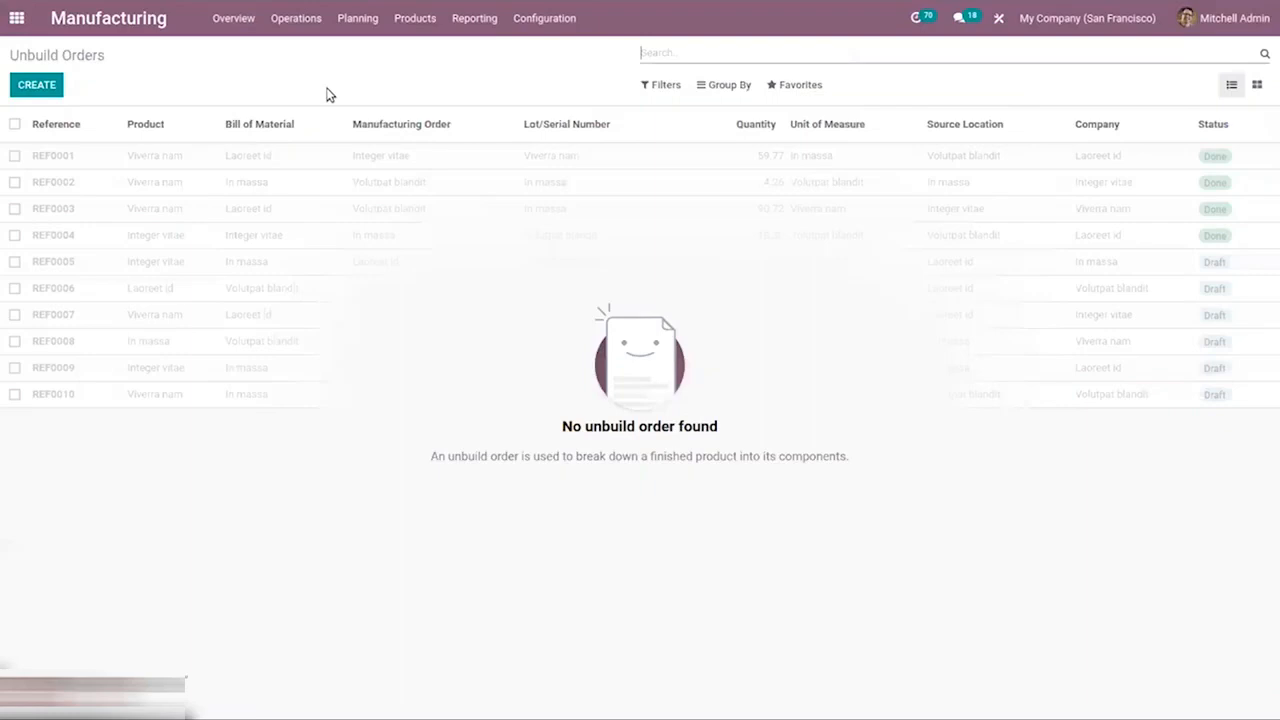
{"action": "left_click", "coordinate": [350, 12]}
{"action": "mouse_move", "coordinate": [297, 19]}
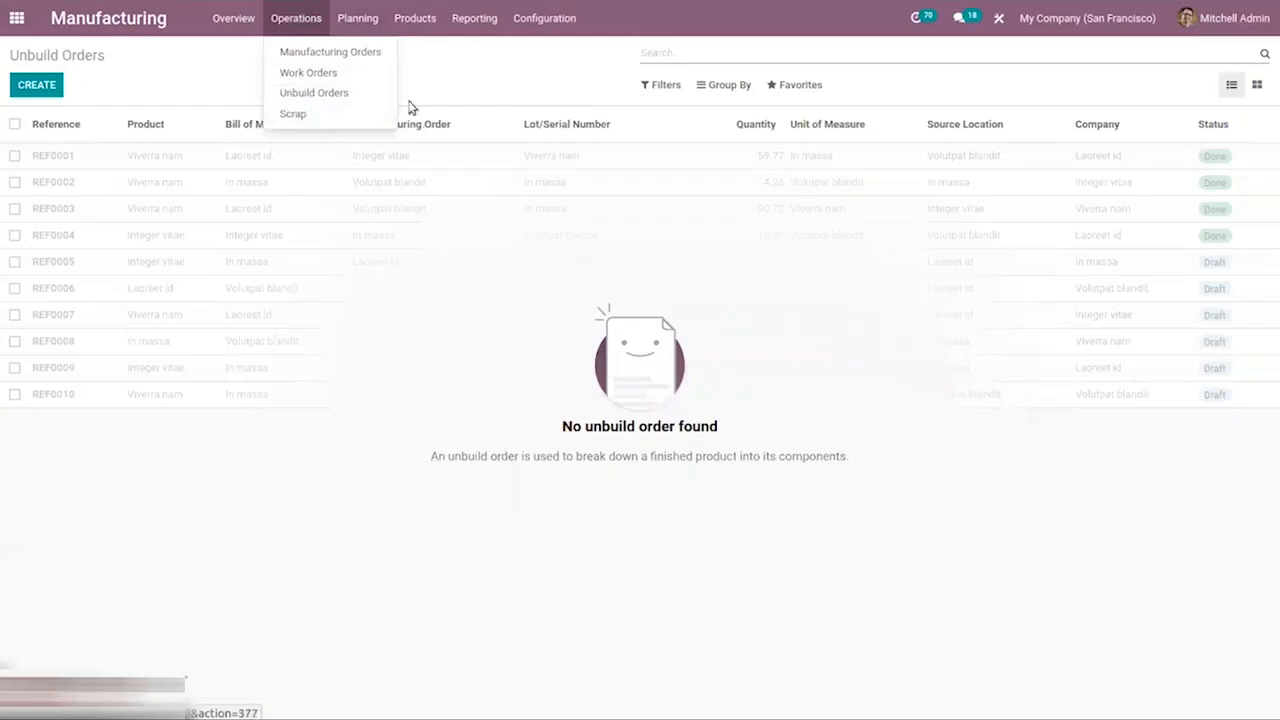
{"action": "left_click", "coordinate": [326, 115]}
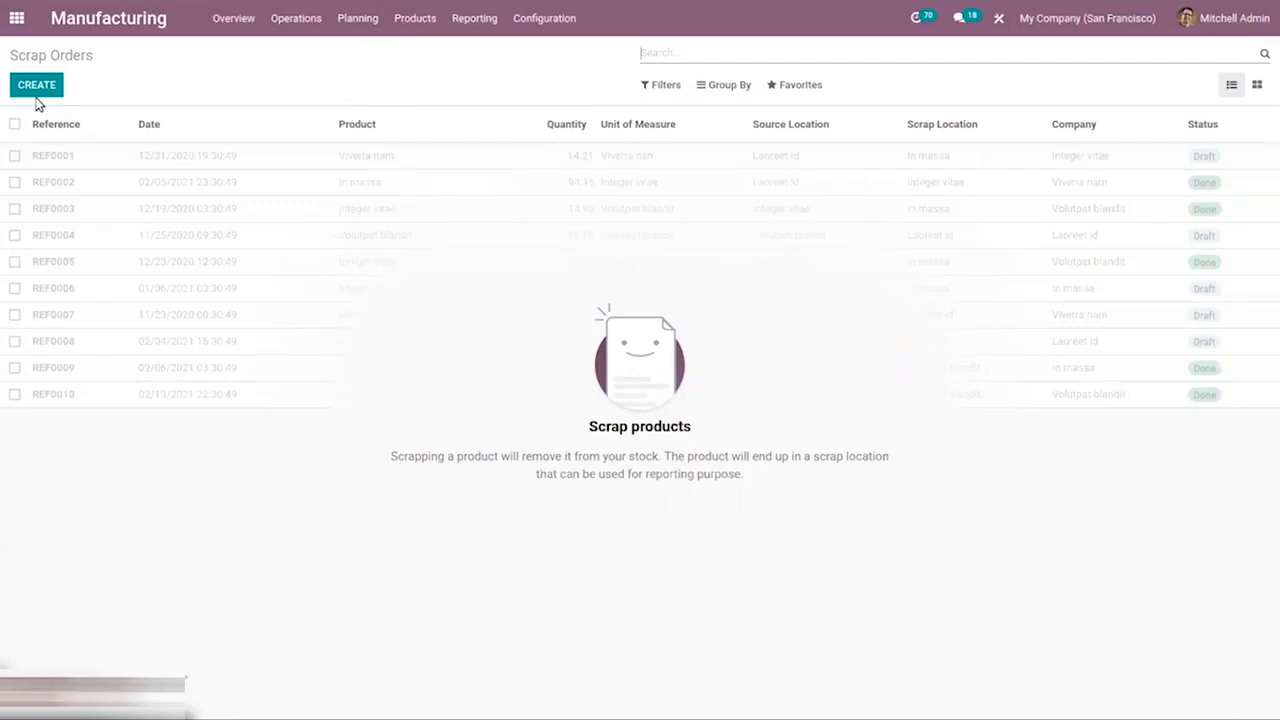
Open the work orders planning by production and inspect its filters, grouping and a work order's details.
{"action": "left_click", "coordinate": [349, 19]}
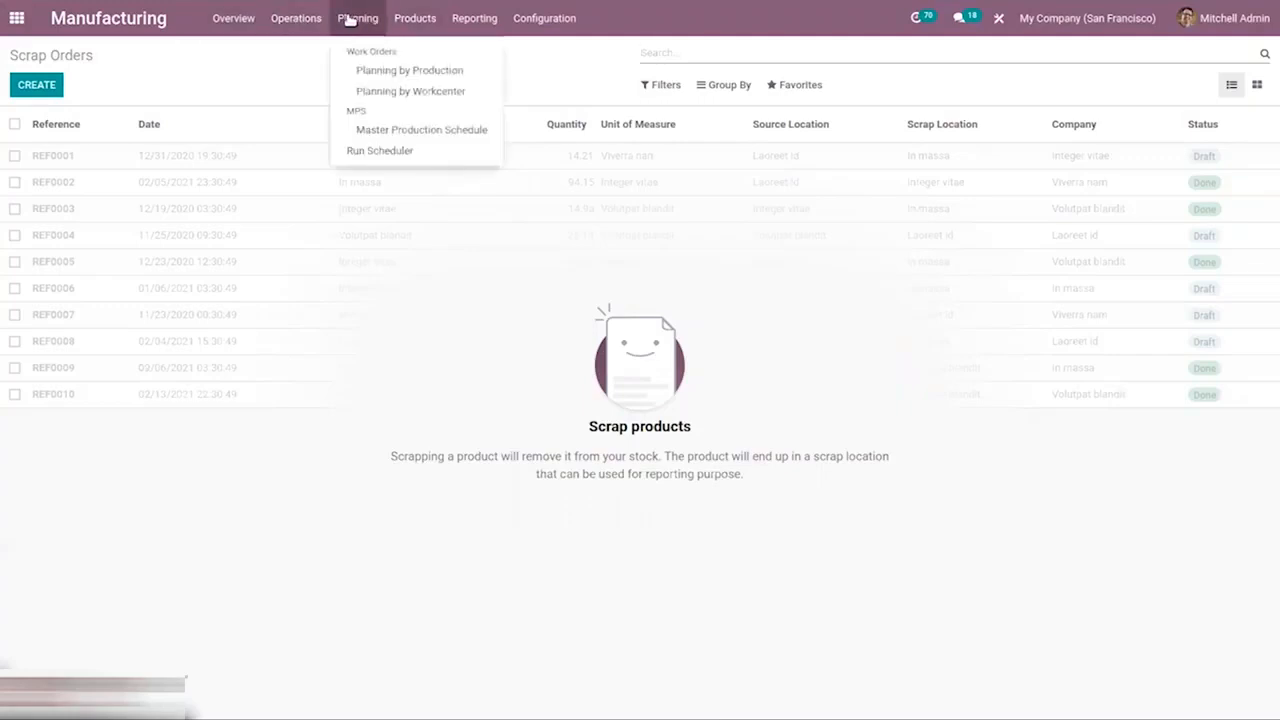
{"action": "left_click", "coordinate": [406, 19]}
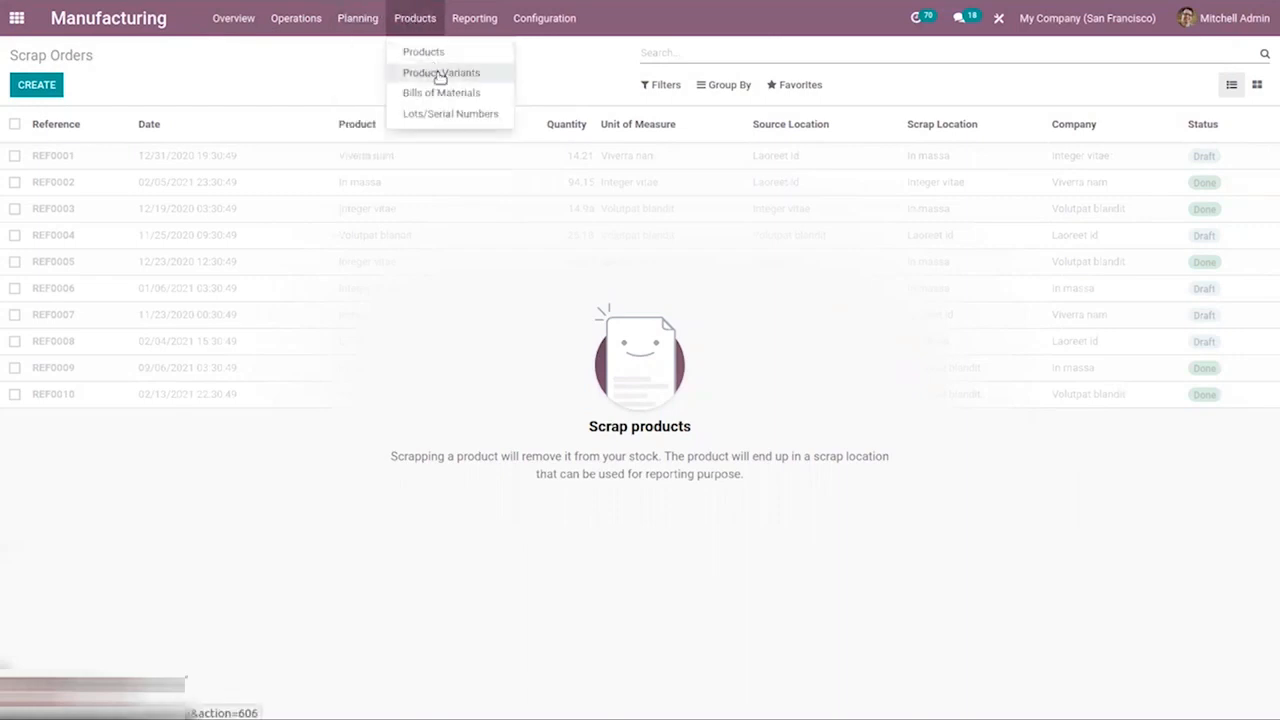
{"action": "mouse_move", "coordinate": [368, 22]}
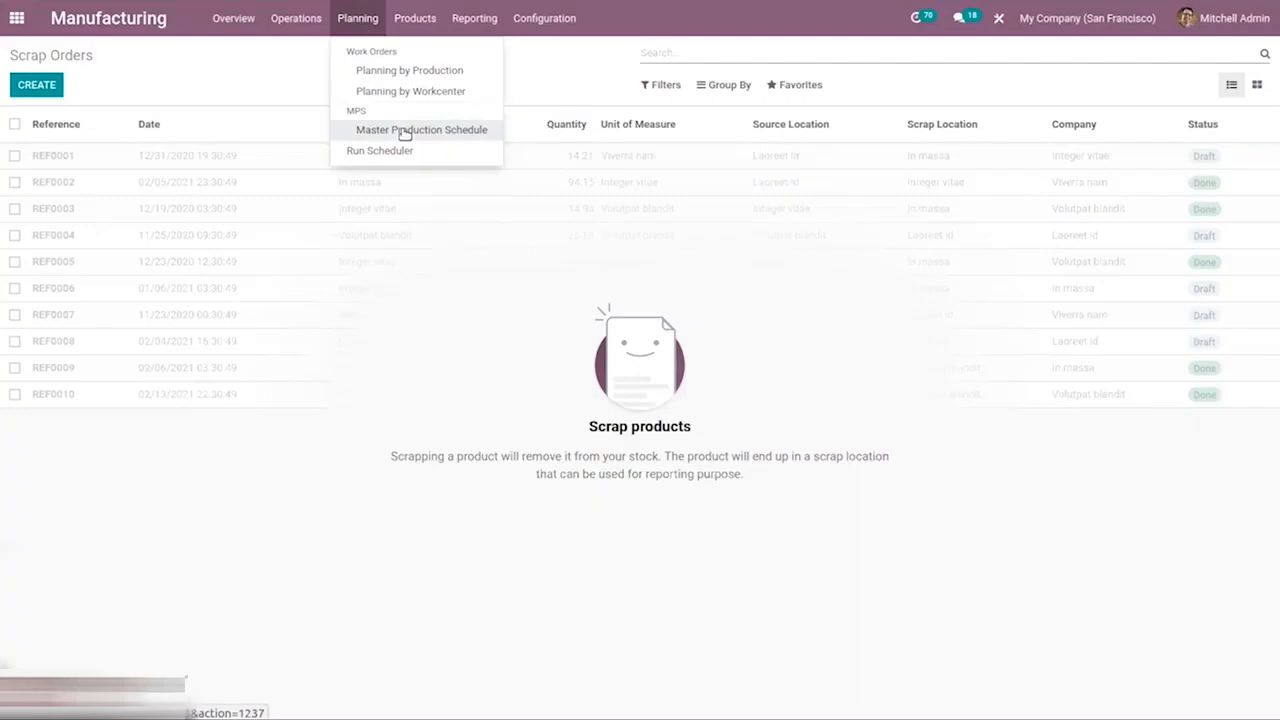
{"action": "left_click", "coordinate": [397, 71]}
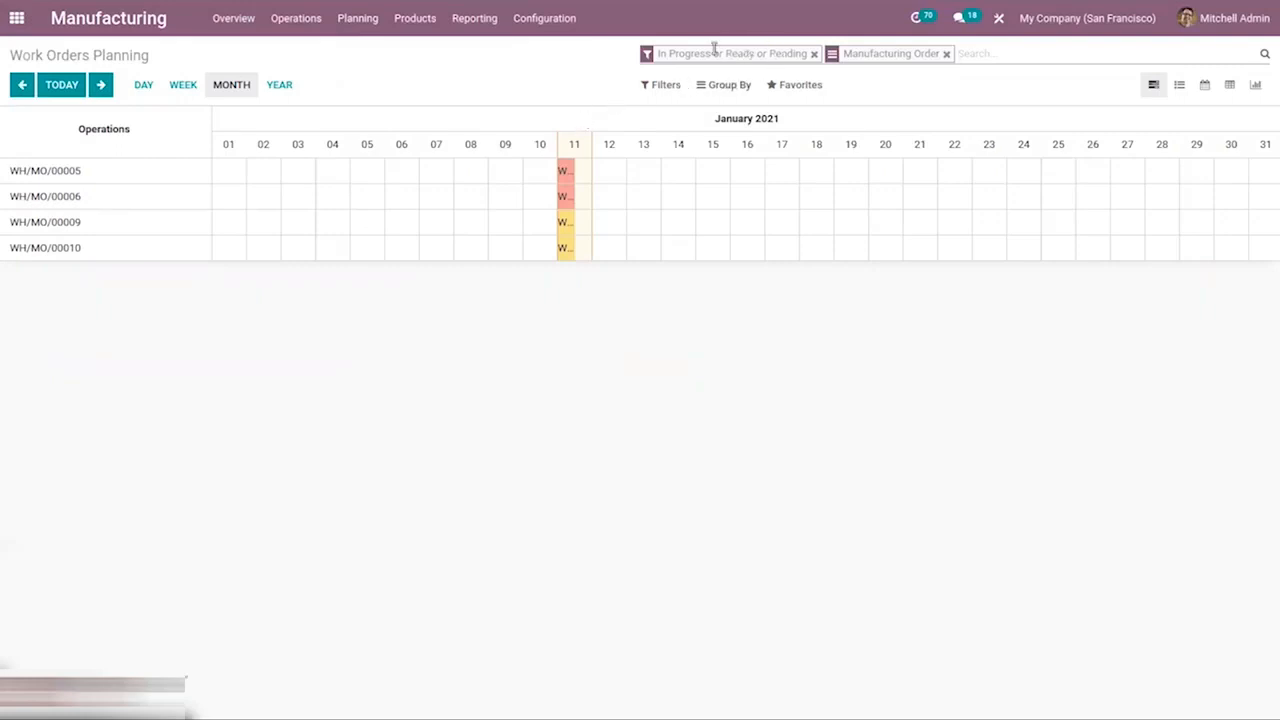
{"action": "left_click", "coordinate": [737, 88]}
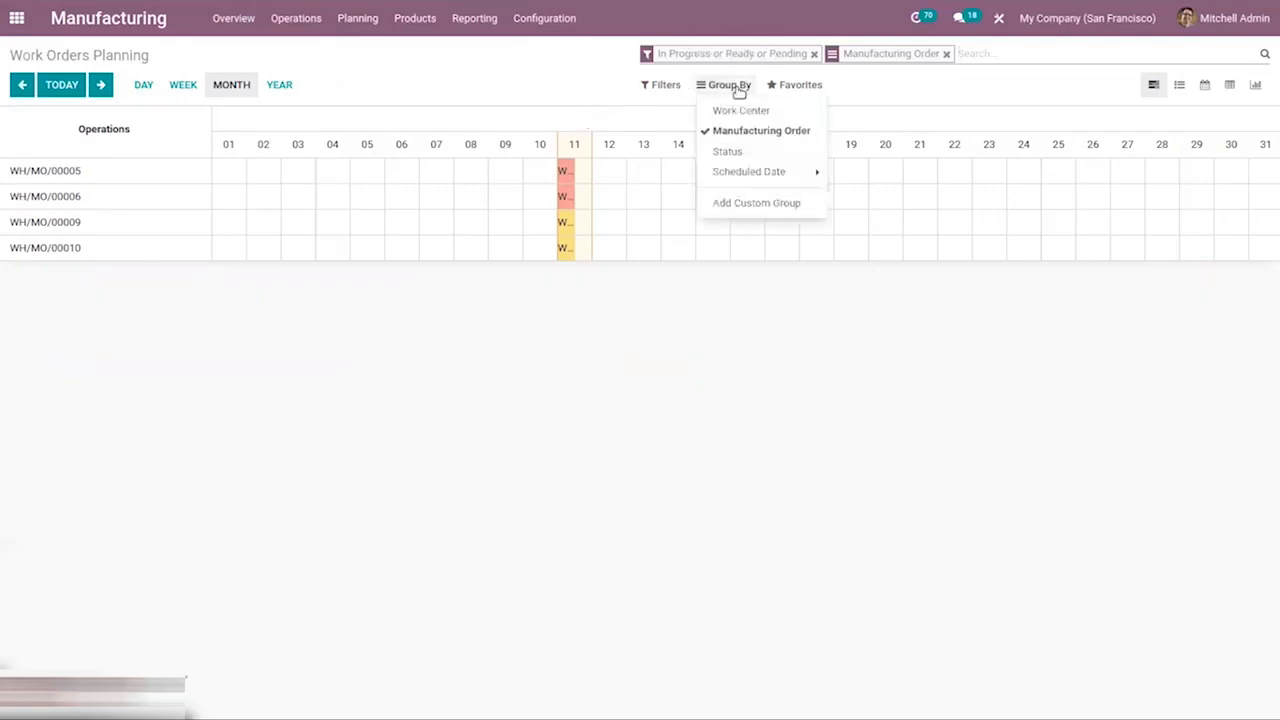
{"action": "left_click", "coordinate": [665, 84]}
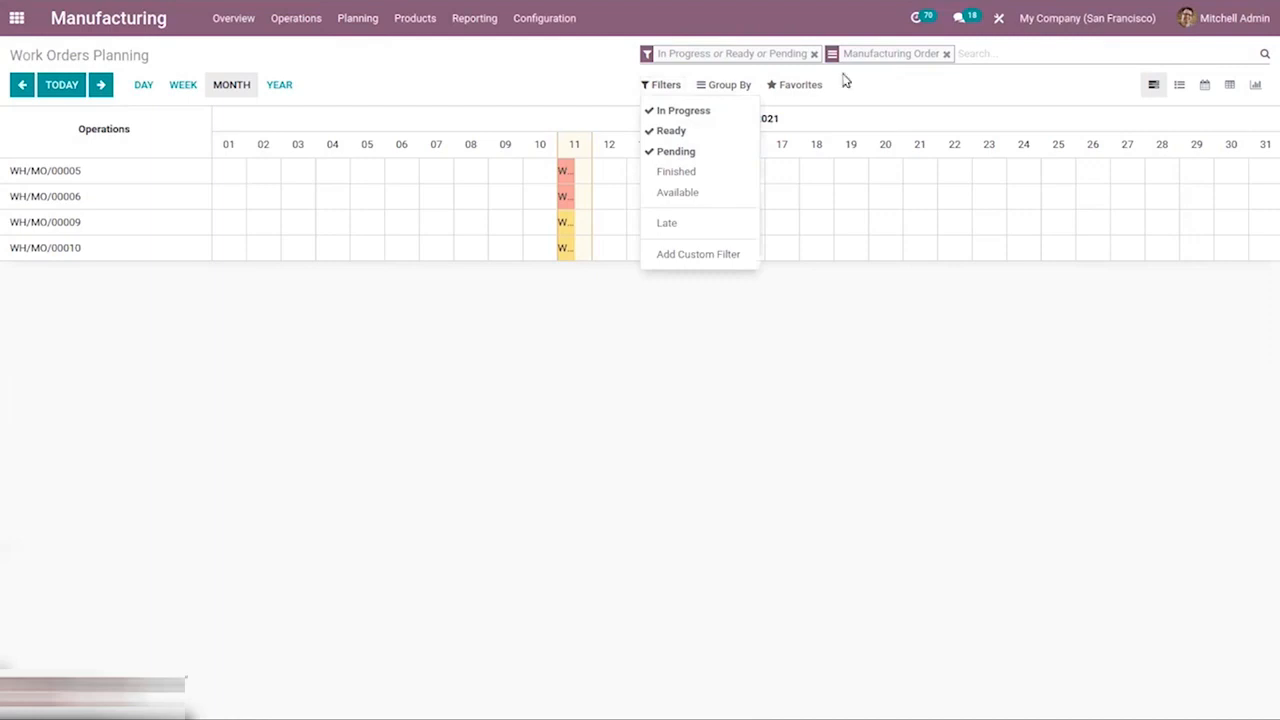
{"action": "left_click", "coordinate": [876, 87]}
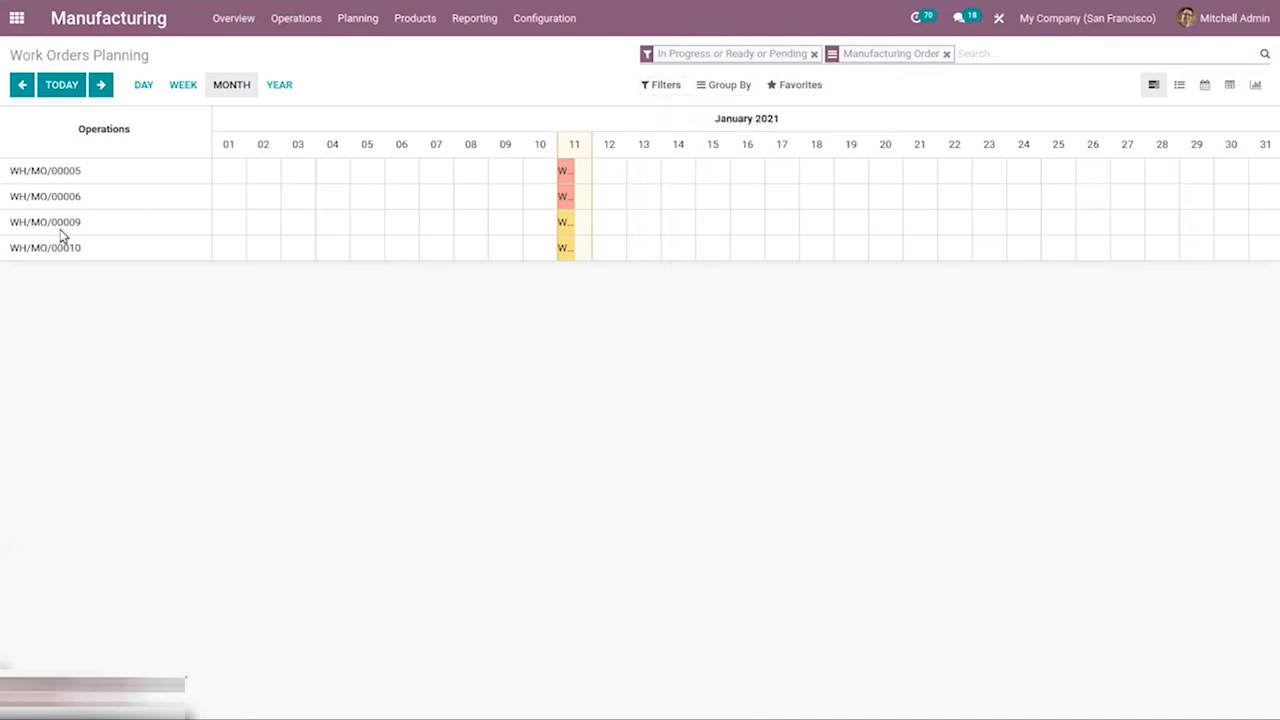
{"action": "mouse_move", "coordinate": [566, 174]}
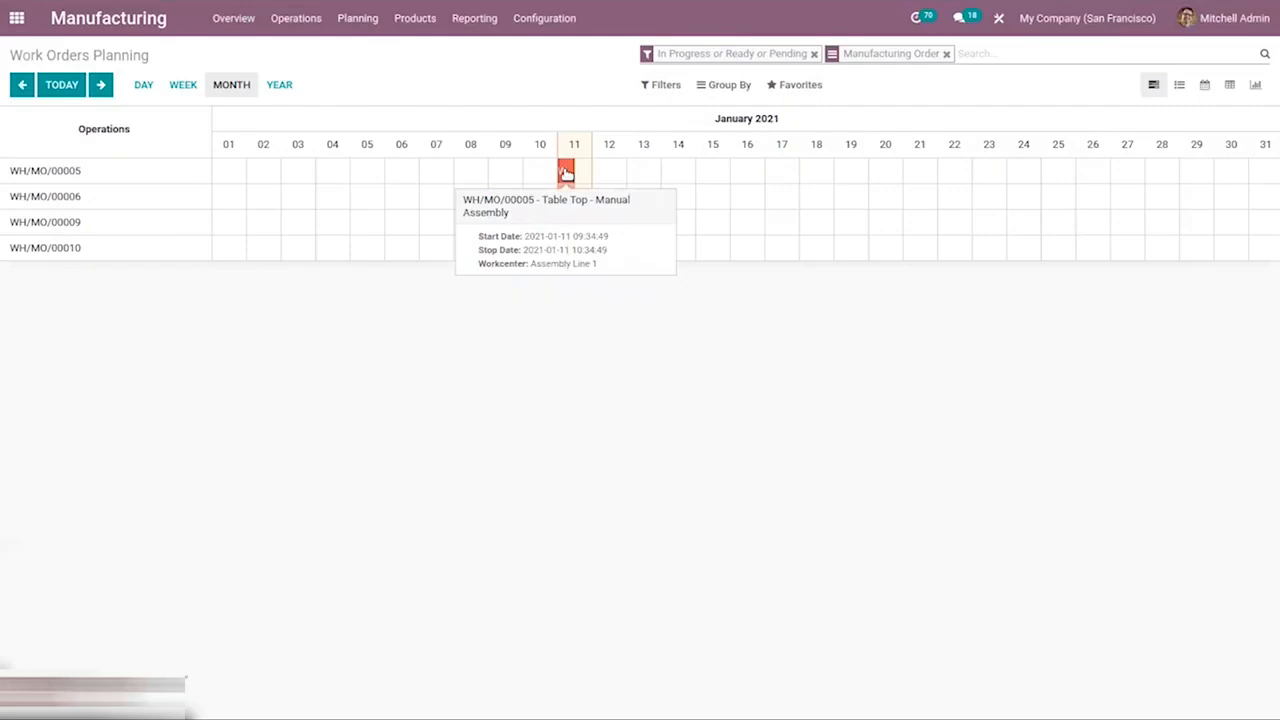
{"action": "mouse_move", "coordinate": [570, 199]}
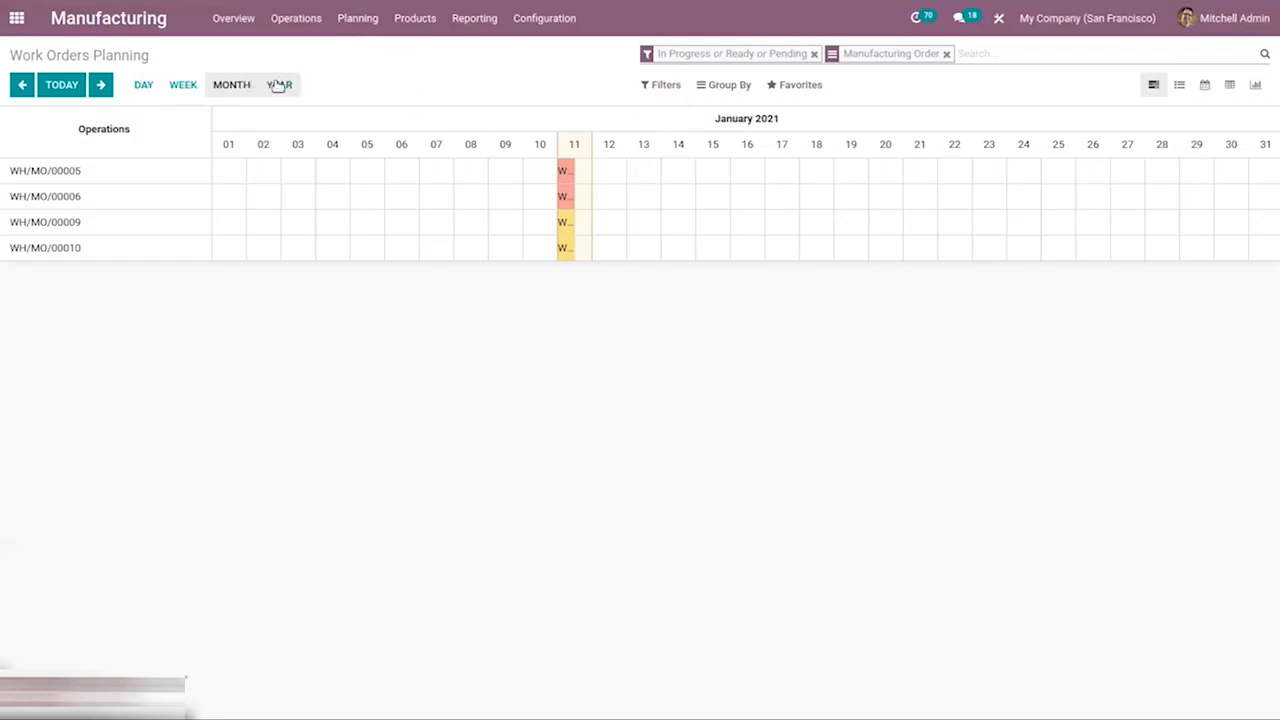
Switch the planning through list, pivot and graph views, then open the planning by work center.
{"action": "left_click", "coordinate": [1178, 84]}
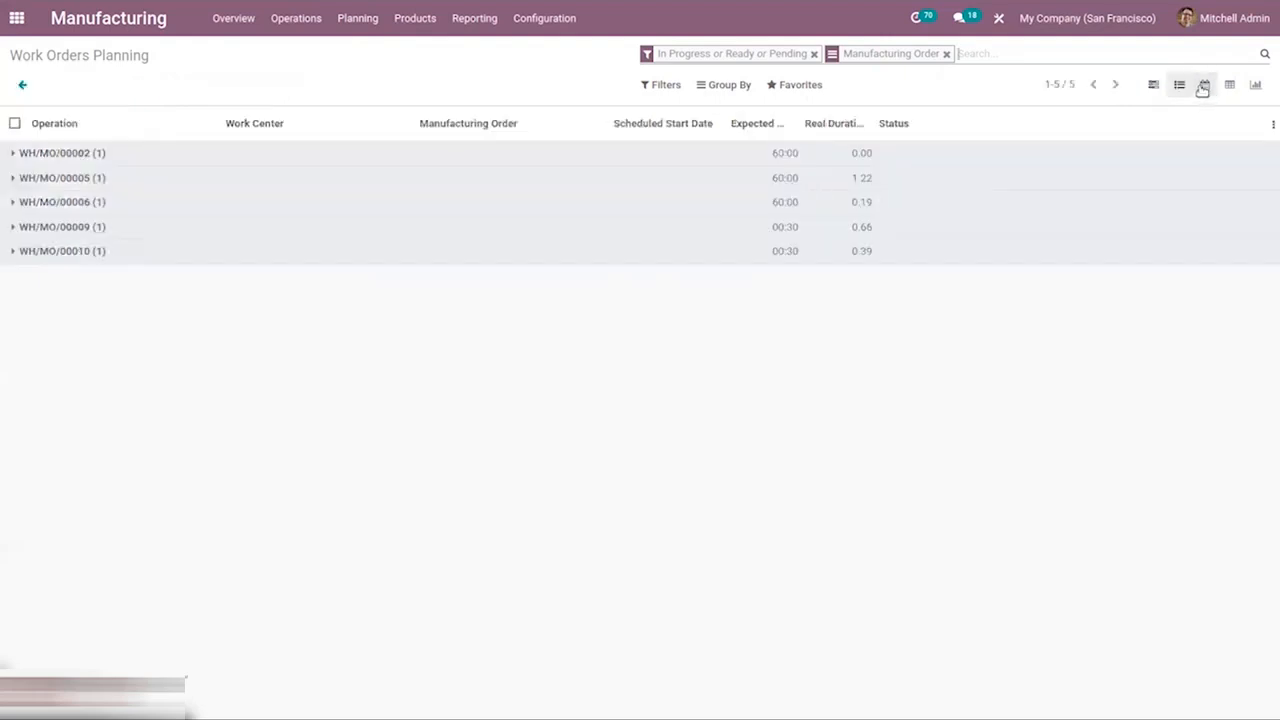
{"action": "left_click", "coordinate": [1204, 85]}
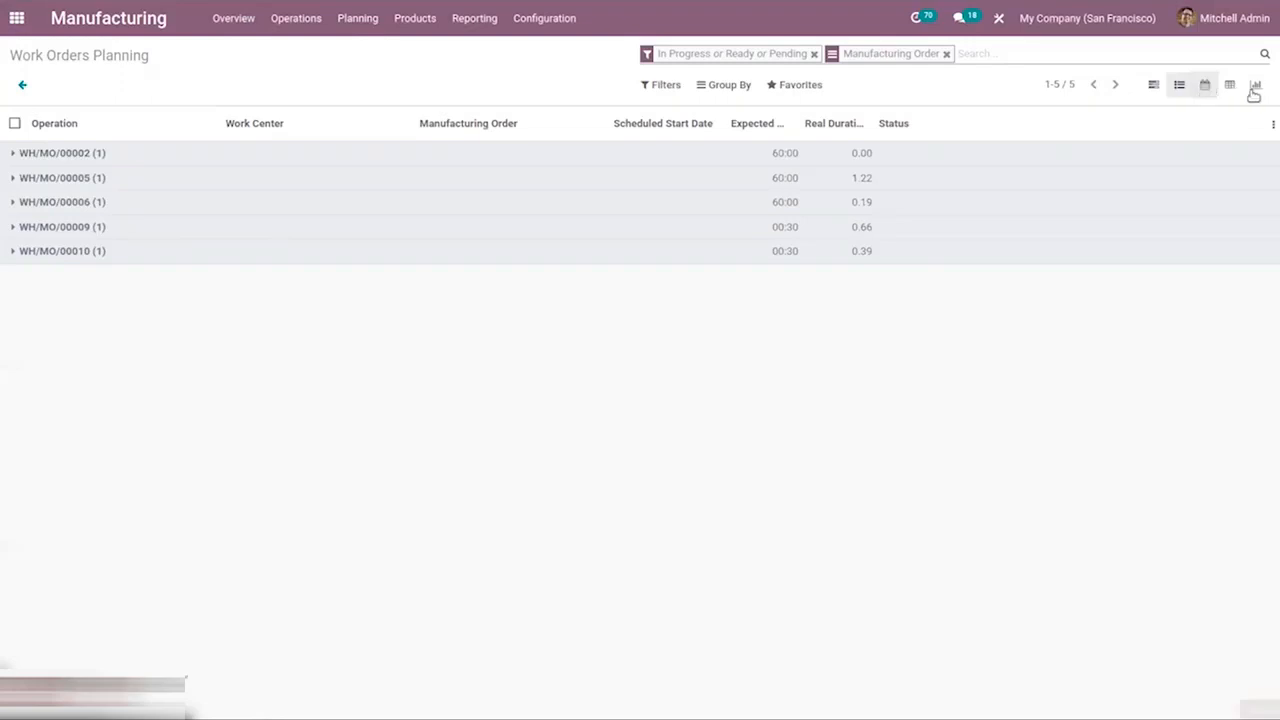
{"action": "left_click", "coordinate": [1236, 86]}
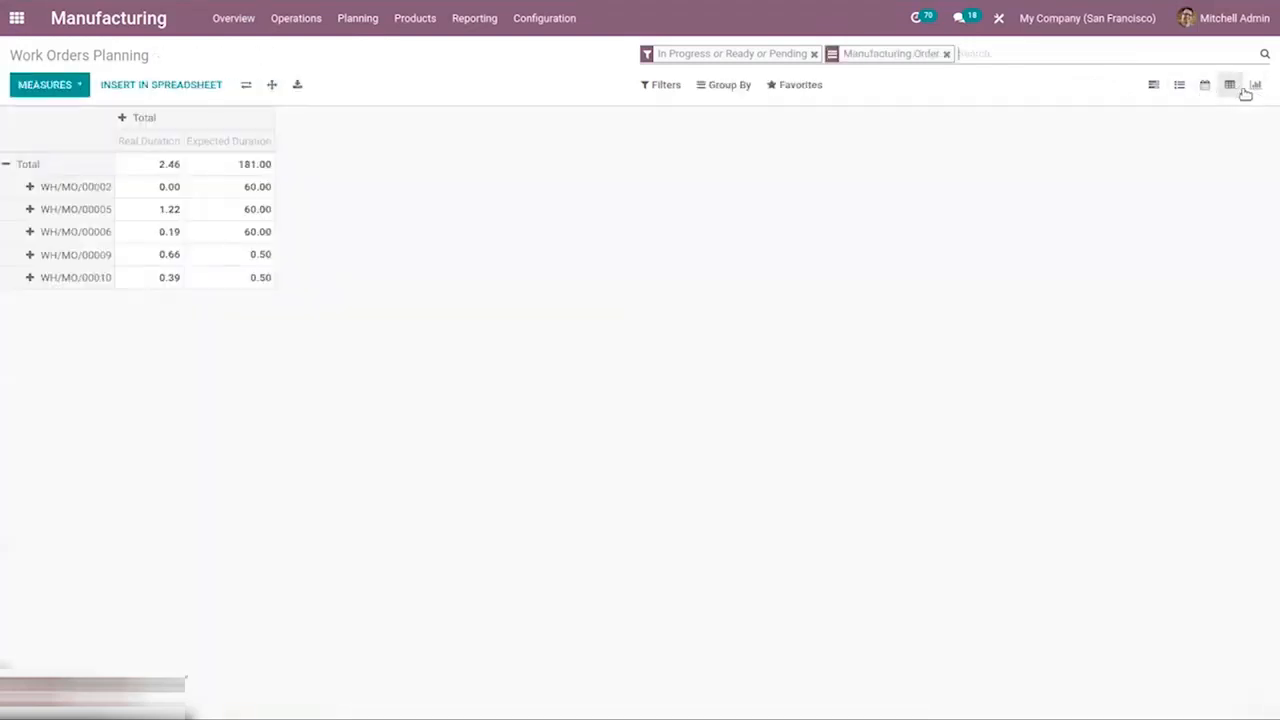
{"action": "left_click", "coordinate": [1256, 86]}
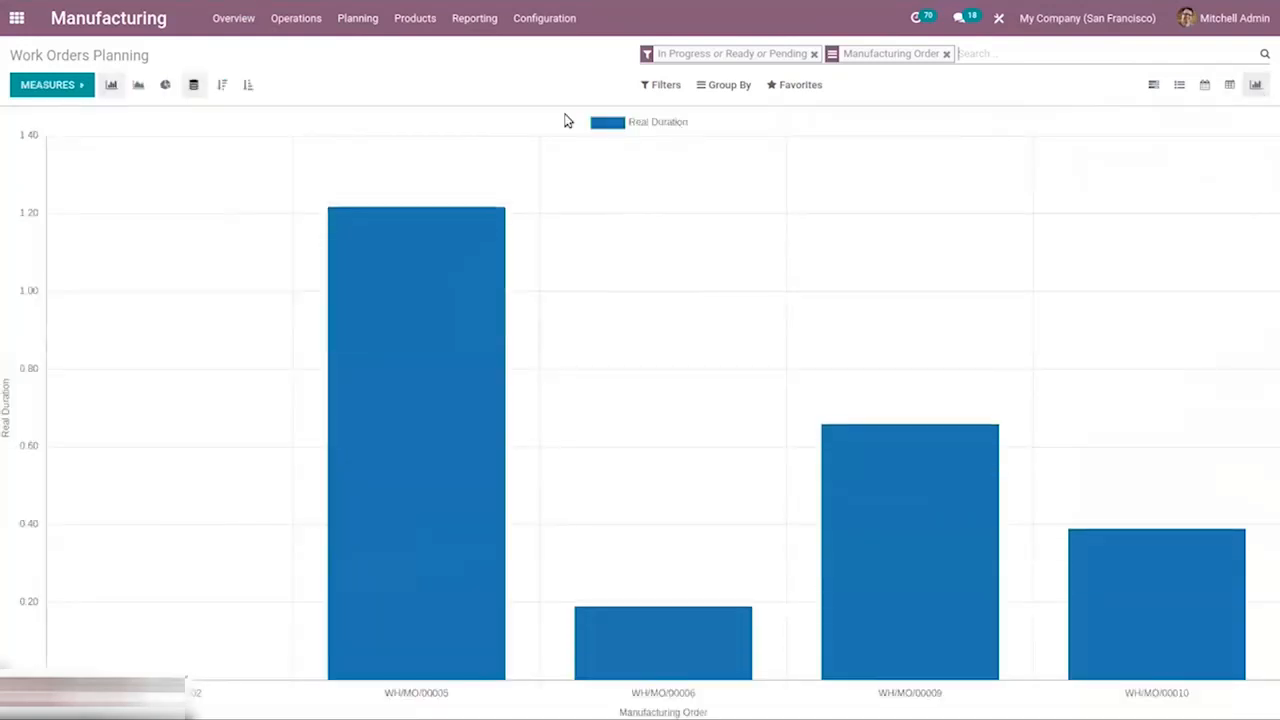
{"action": "left_click", "coordinate": [344, 22]}
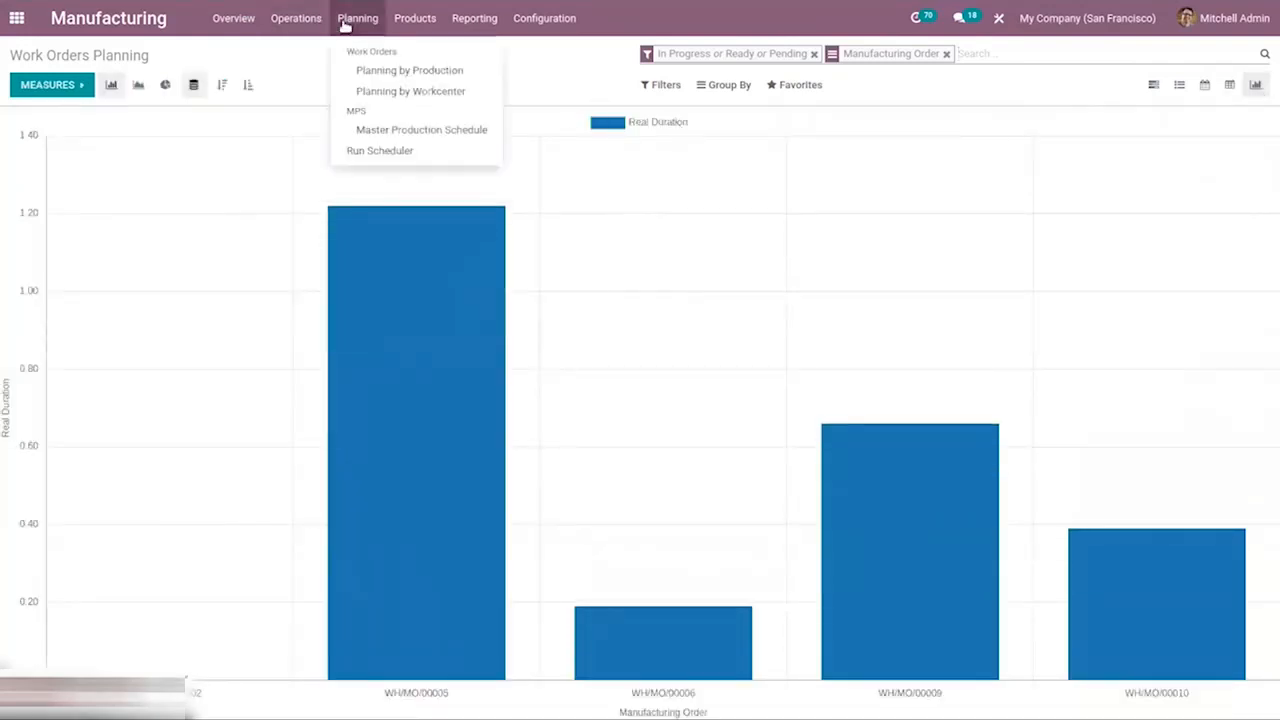
{"action": "left_click", "coordinate": [410, 92]}
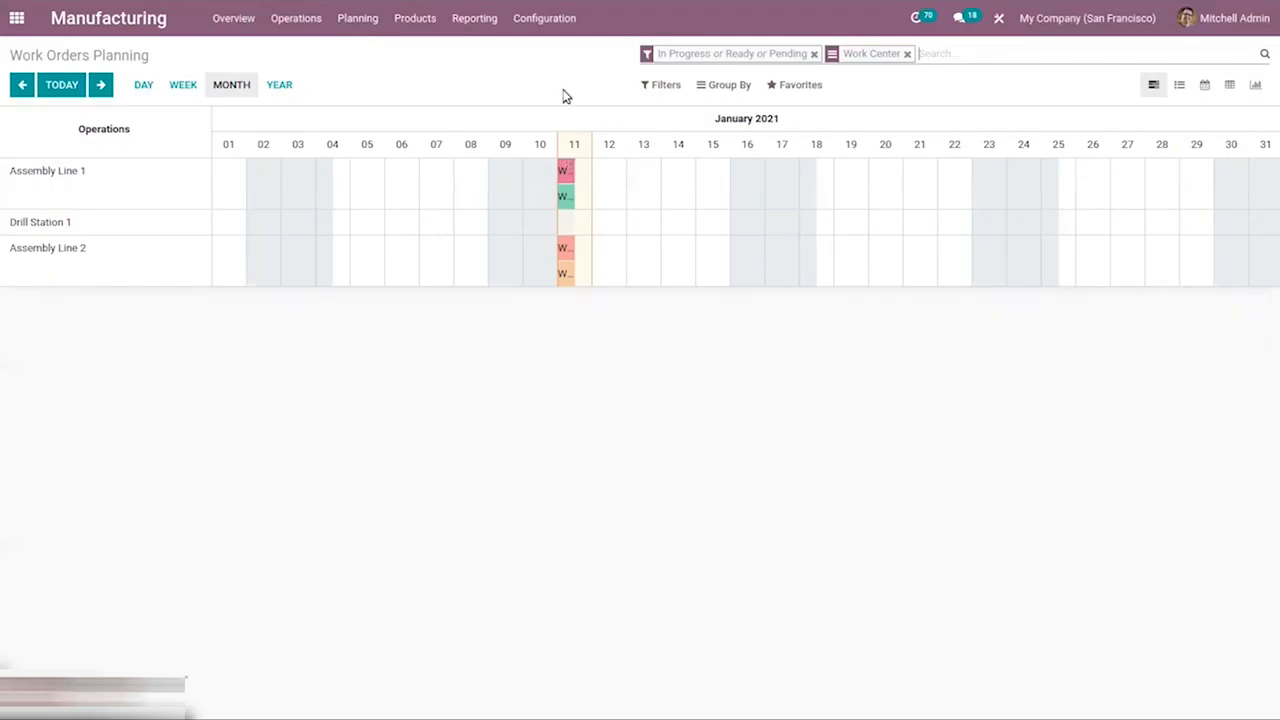
Open the Master Production Schedule and replenish the Desk Combination, then all suggested products.
{"action": "left_click", "coordinate": [360, 19]}
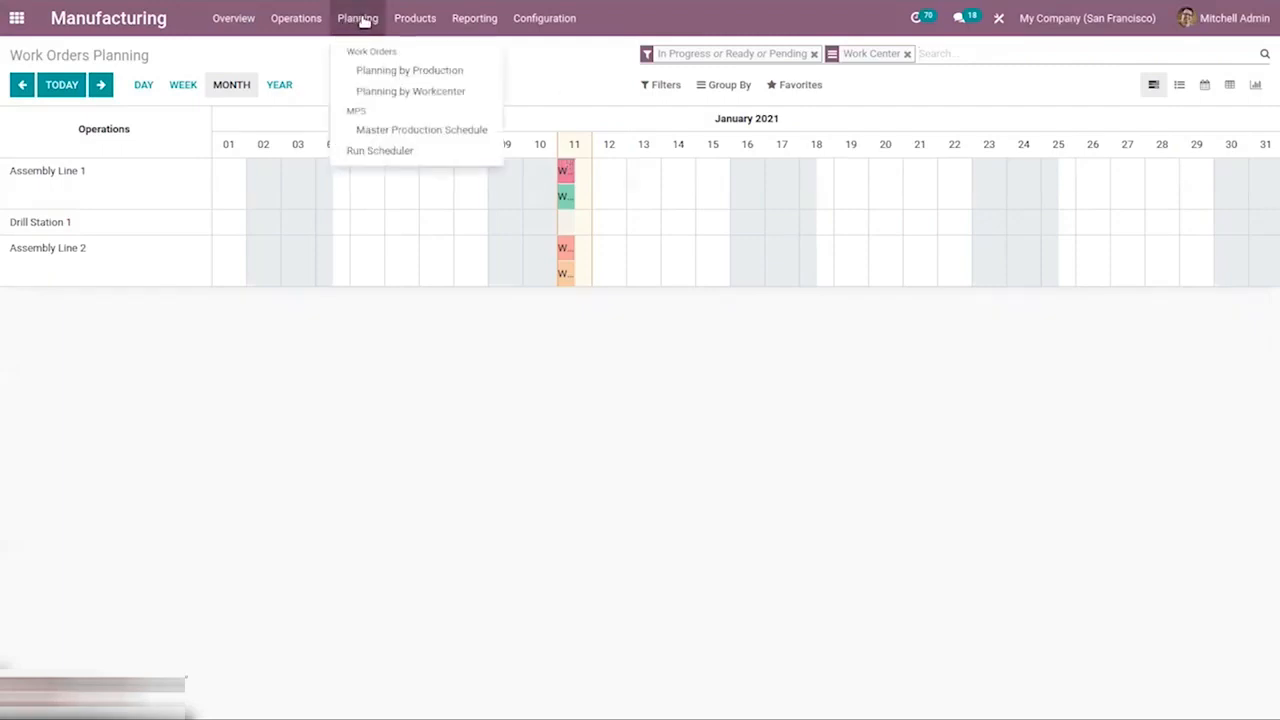
{"action": "left_click", "coordinate": [416, 131]}
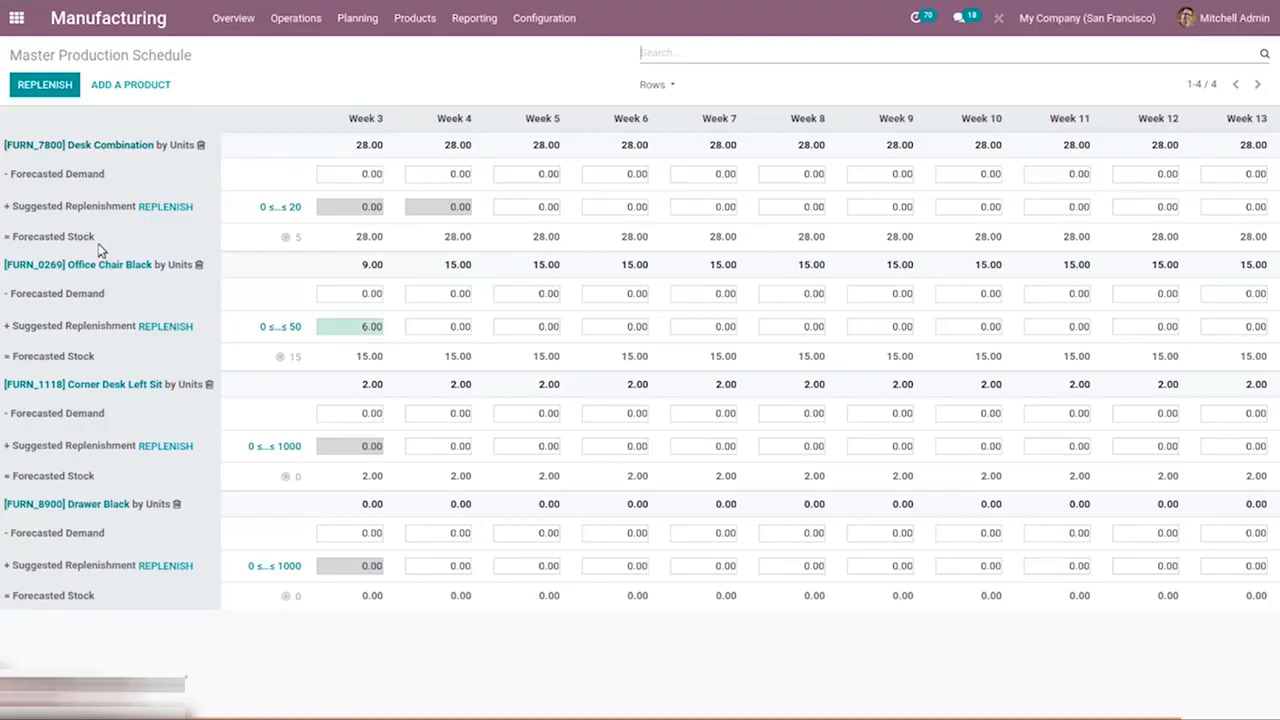
{"action": "mouse_move", "coordinate": [33, 175]}
{"action": "left_click", "coordinate": [168, 208]}
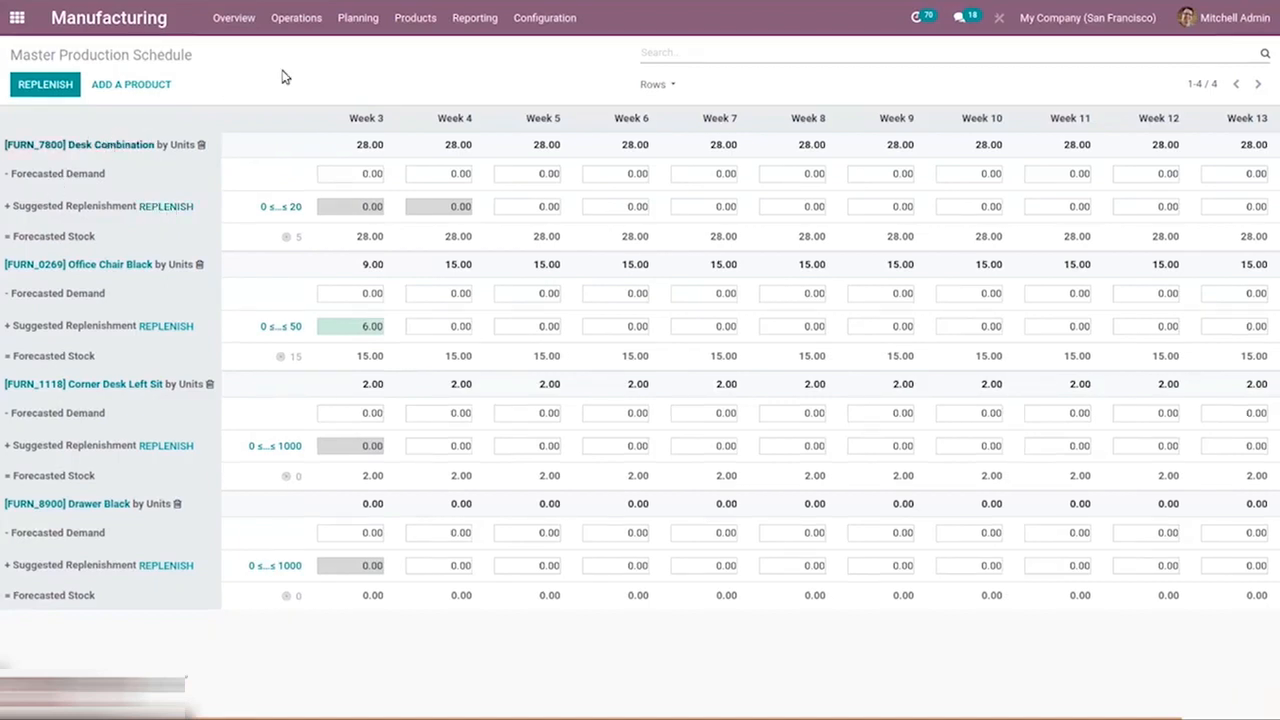
{"action": "left_click", "coordinate": [42, 86]}
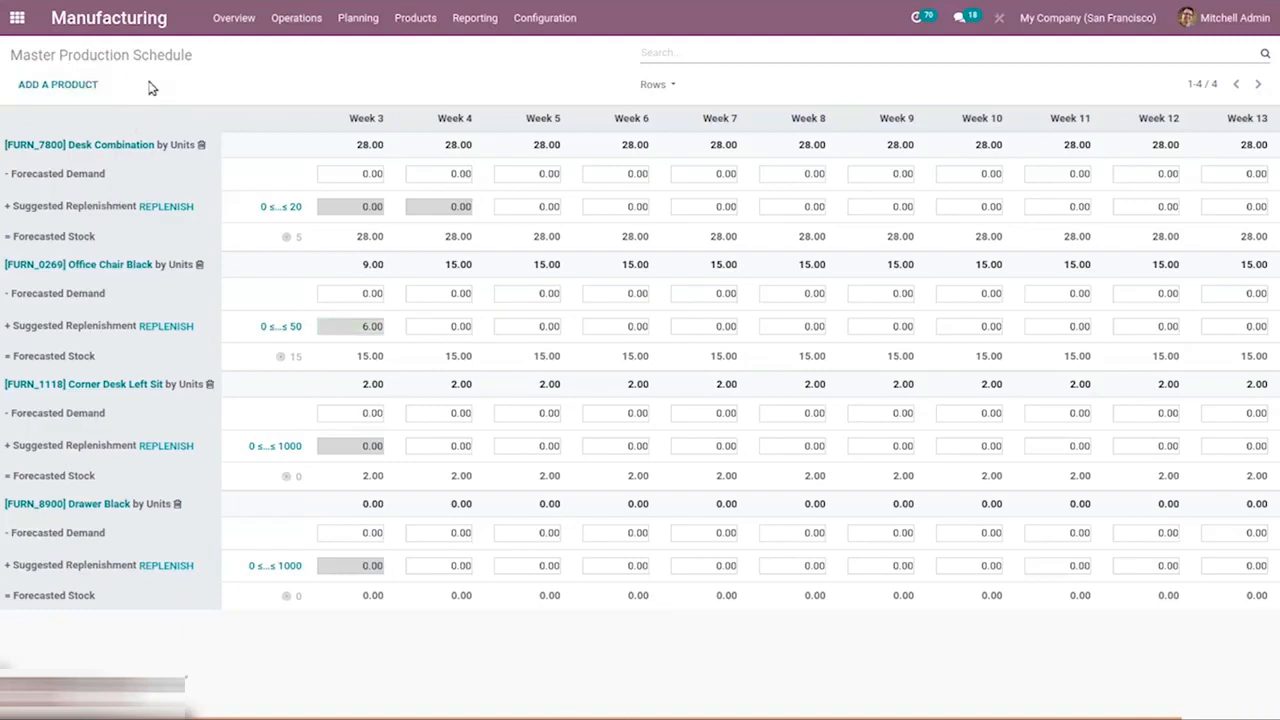
Add [DESK0004] Customizable Desk (CONFIG) (Aluminium, Black) to the schedule with safety stock target 10 and minimum to replenish 100.
{"action": "left_click", "coordinate": [48, 88]}
{"action": "left_click", "coordinate": [443, 111]}
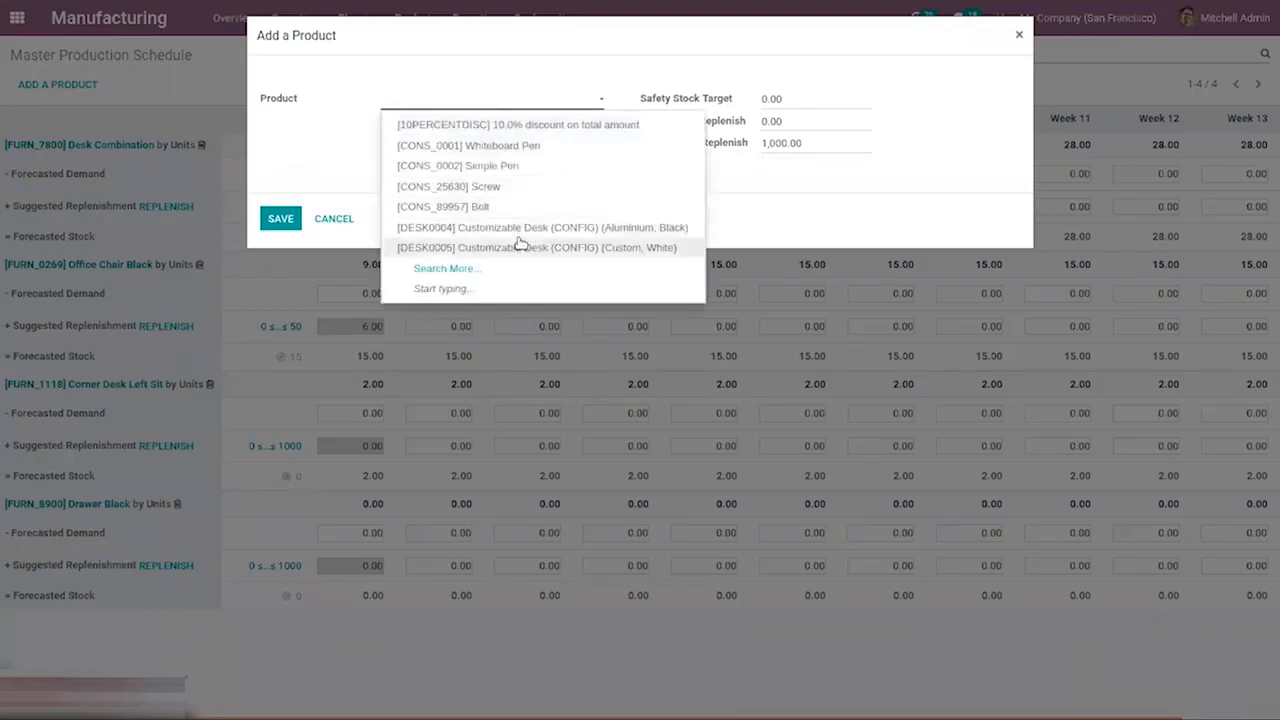
{"action": "left_click", "coordinate": [520, 228]}
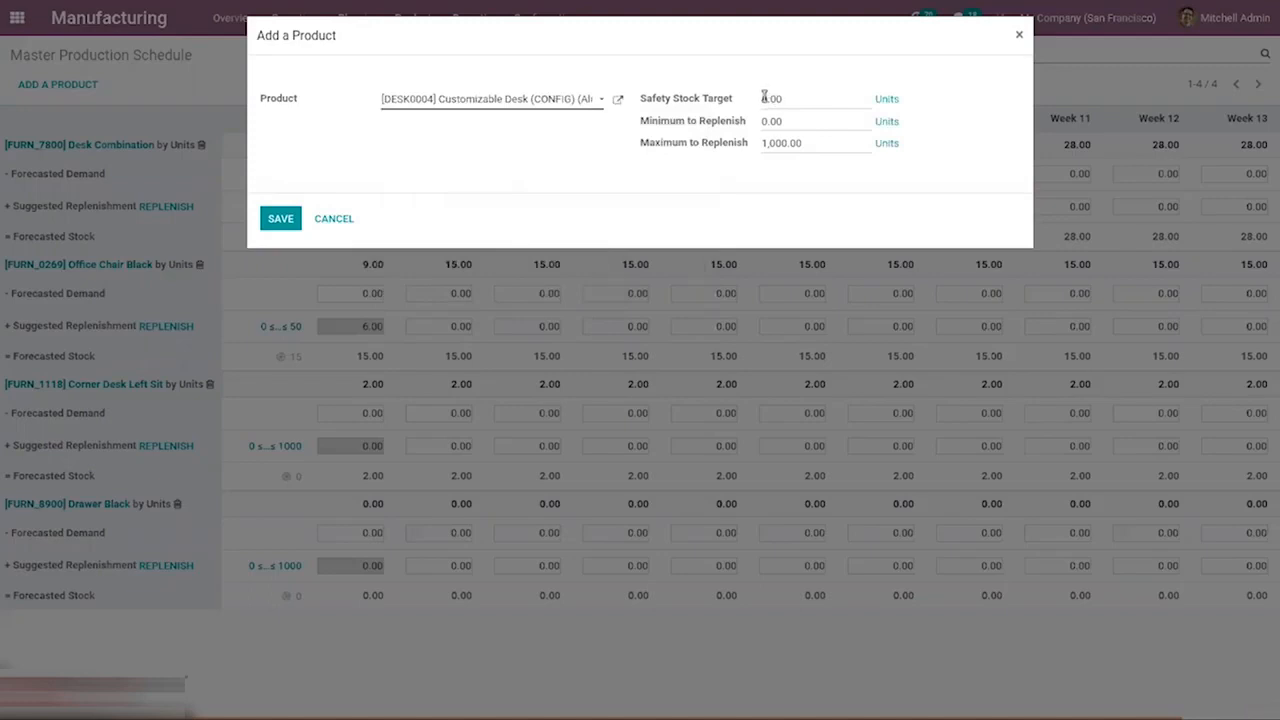
{"action": "key", "text": "BackSpace"}
{"action": "type", "text": "10"}
{"action": "left_click", "coordinate": [766, 121]}
{"action": "key", "text": "BackSpace"}
{"action": "type", "text": "100"}
{"action": "left_click", "coordinate": [270, 224]}
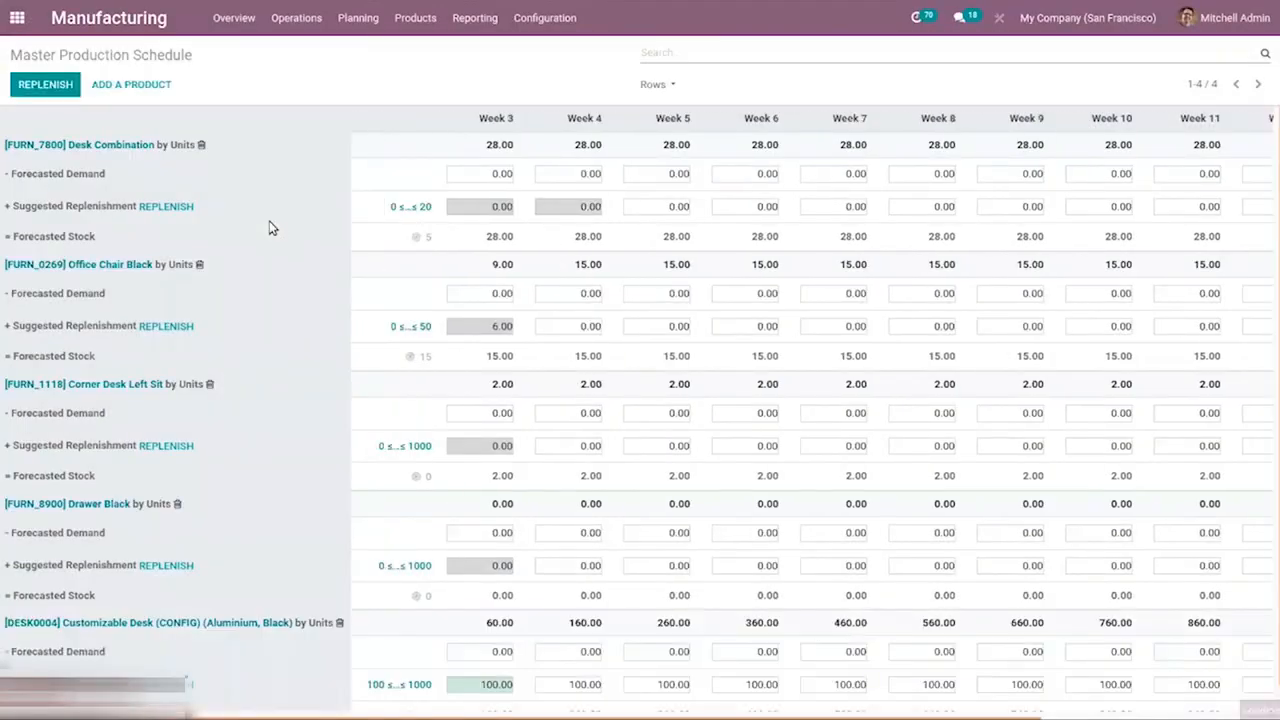
Show the Actual Demand, Actual Replenishment and Available to Promise rows in the schedule.
{"action": "scroll", "coordinate": [1272, 330], "scroll_direction": "down", "scroll_amount": 1}
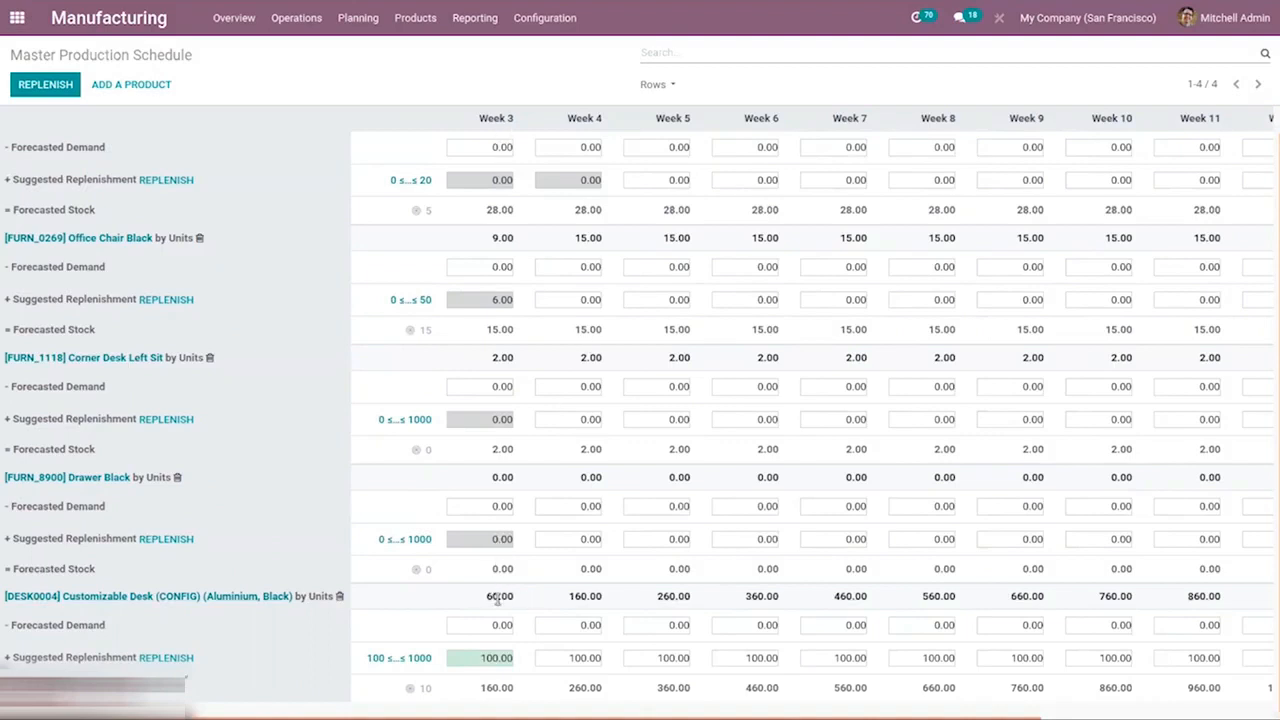
{"action": "mouse_move", "coordinate": [510, 594]}
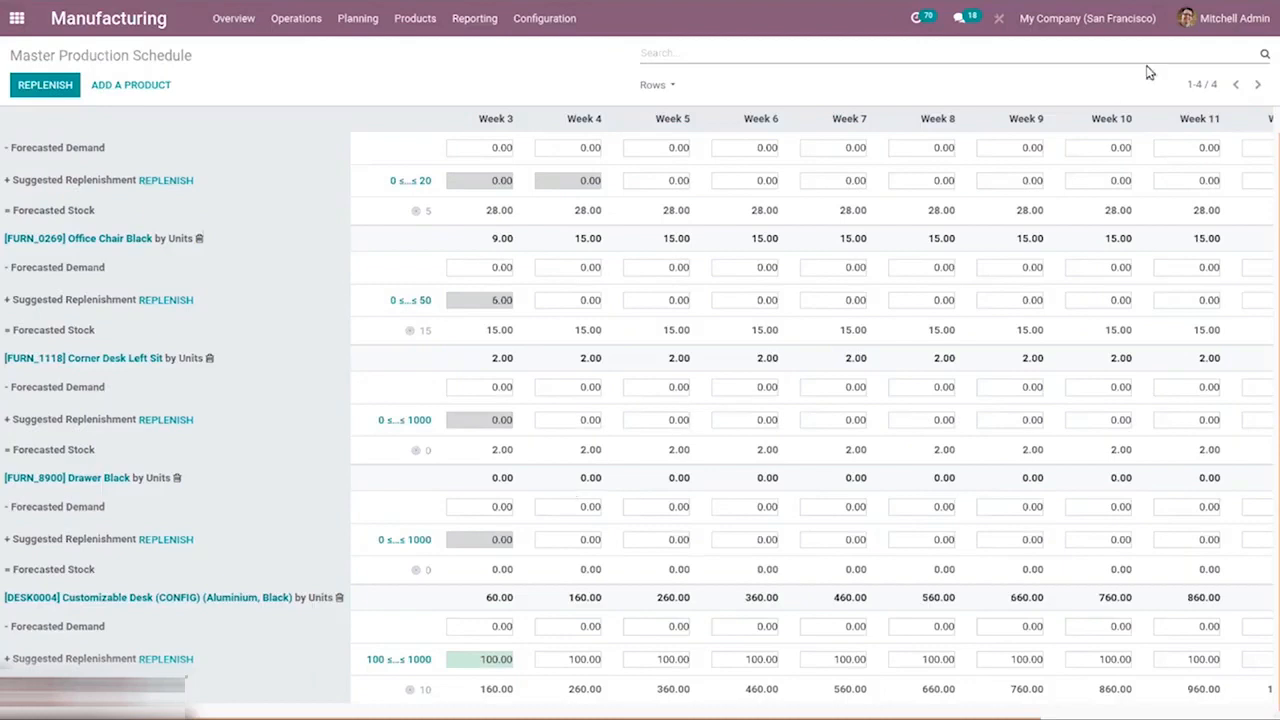
{"action": "left_click", "coordinate": [655, 87]}
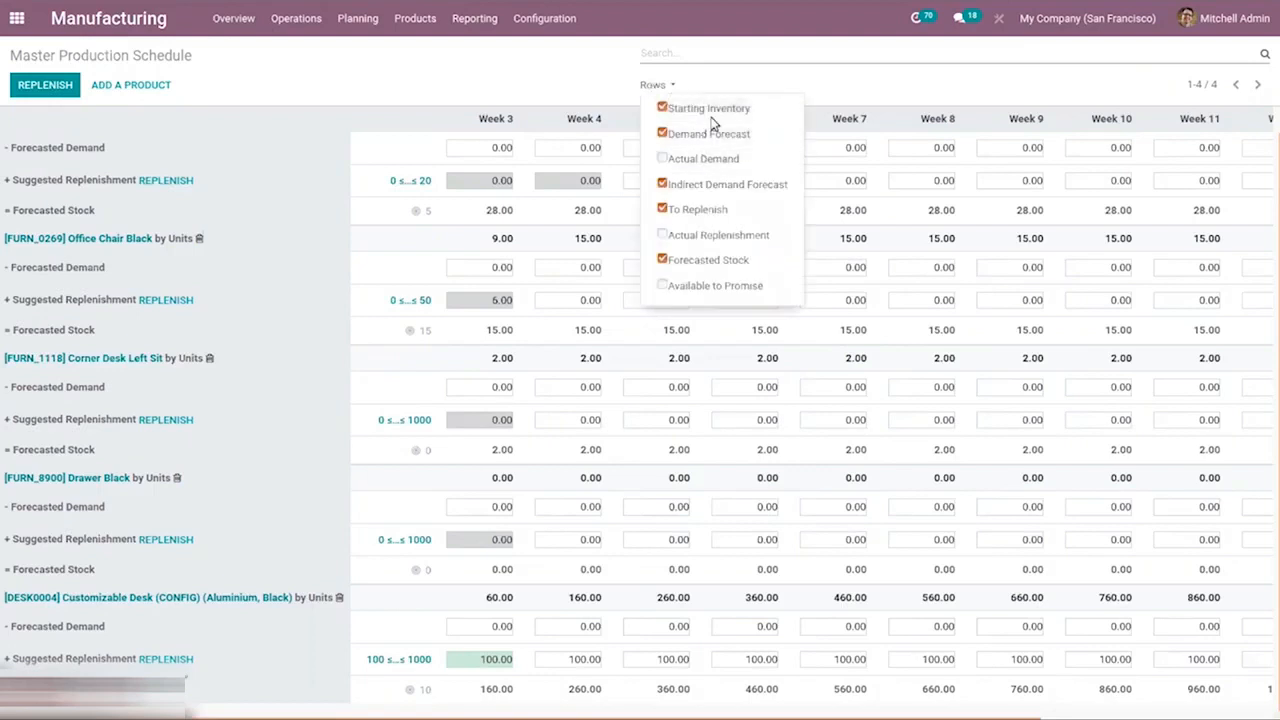
{"action": "left_click", "coordinate": [716, 170]}
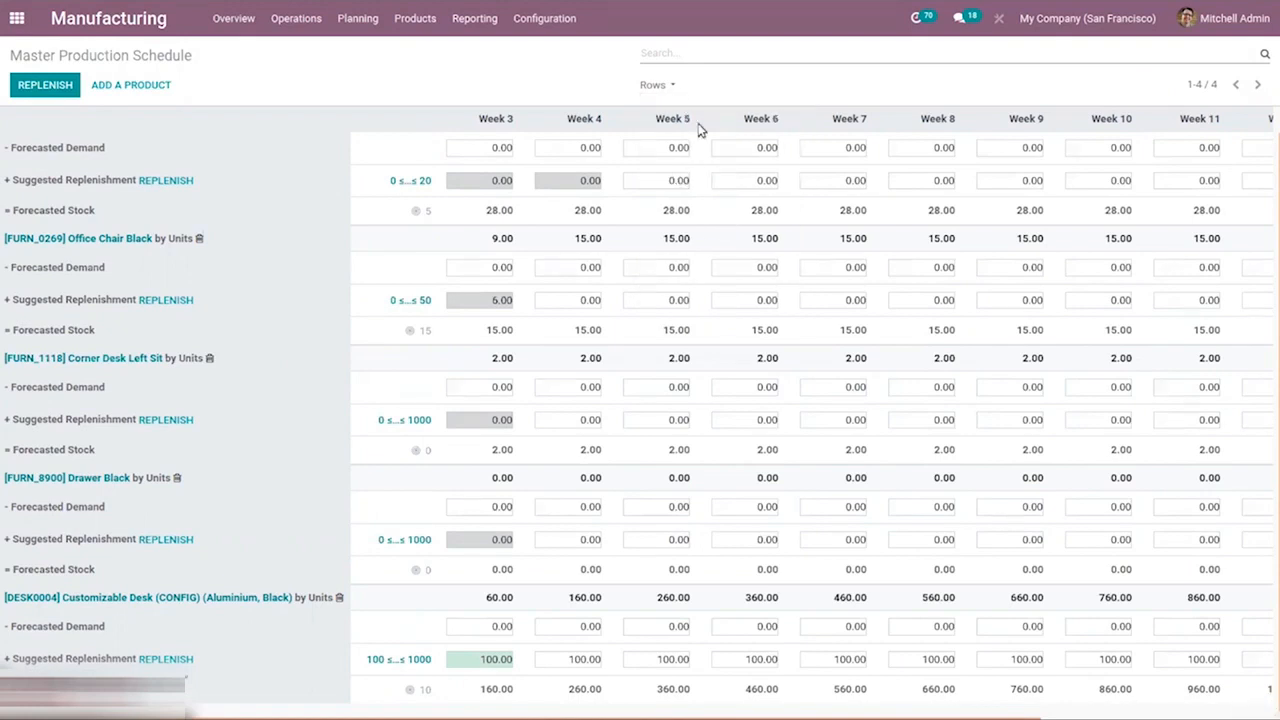
{"action": "left_click", "coordinate": [674, 86]}
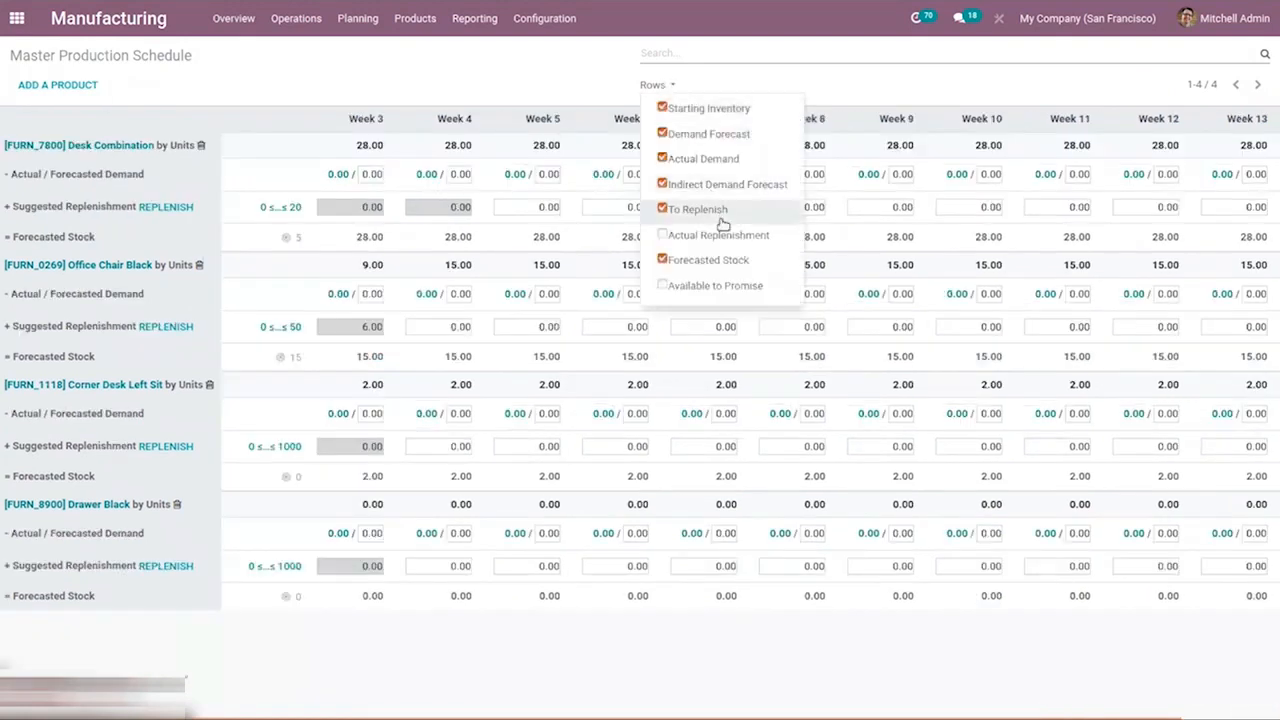
{"action": "left_click", "coordinate": [723, 234]}
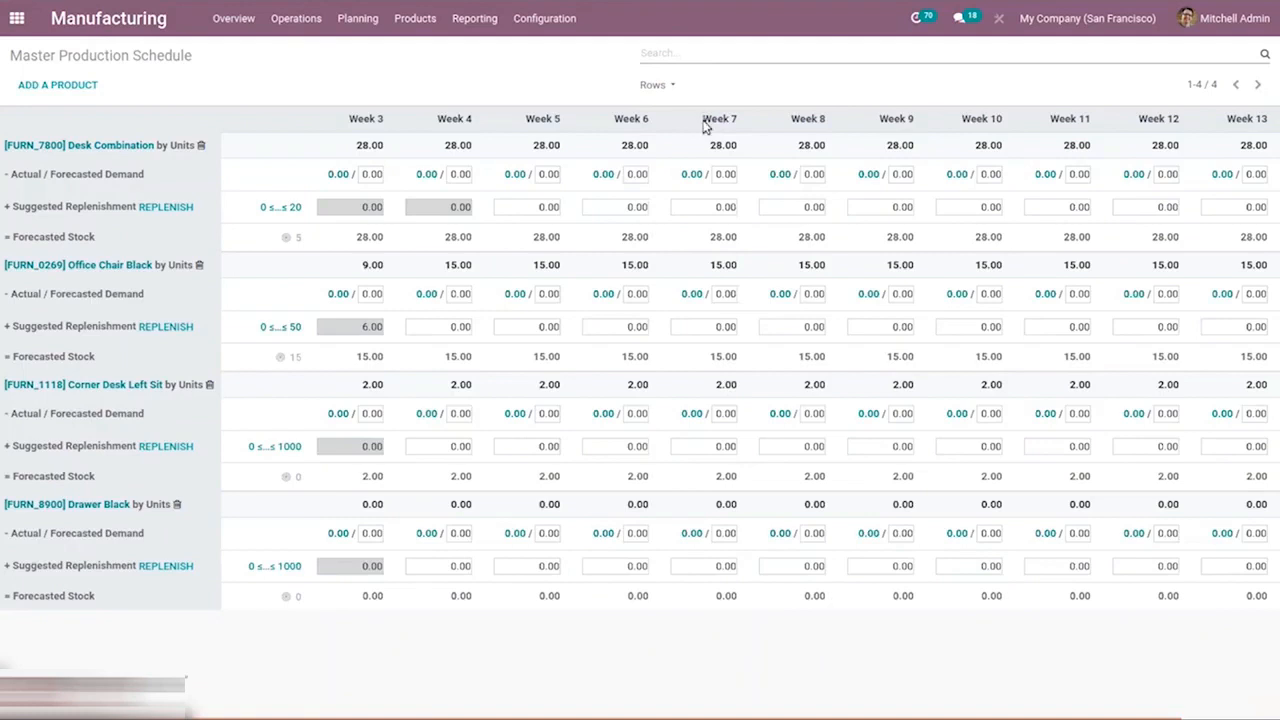
{"action": "left_click", "coordinate": [671, 86]}
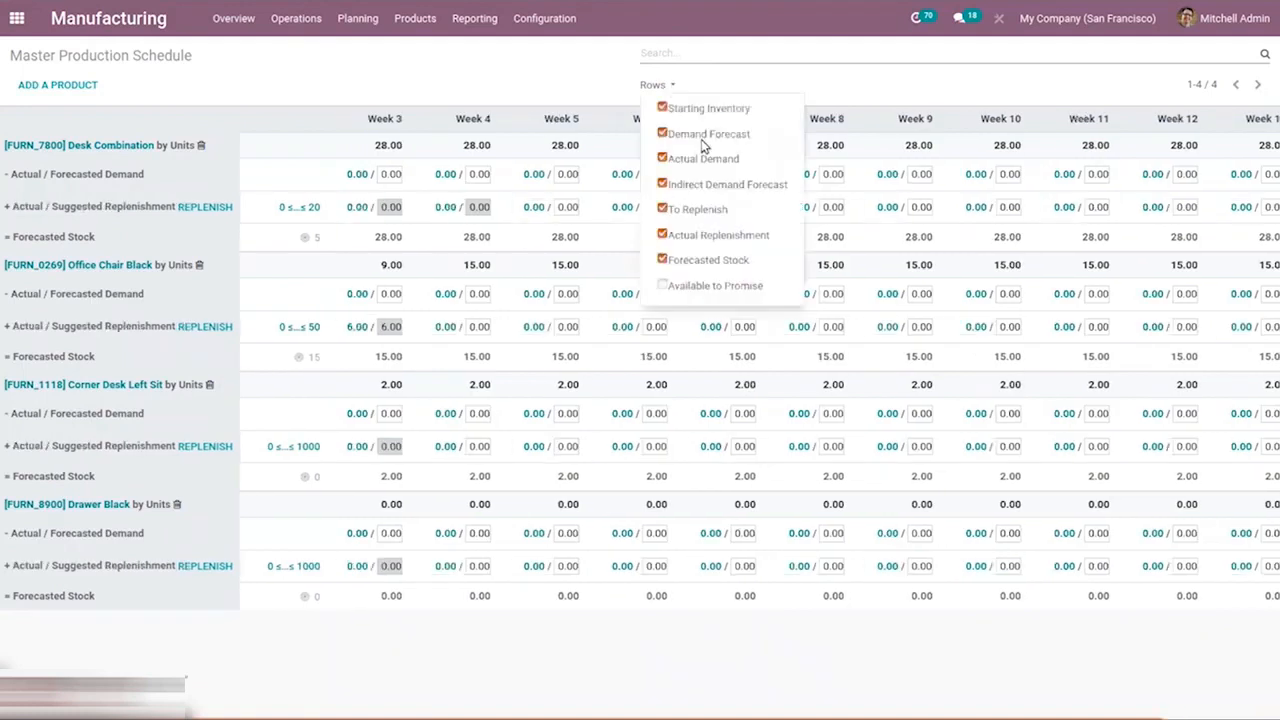
{"action": "left_click", "coordinate": [737, 287]}
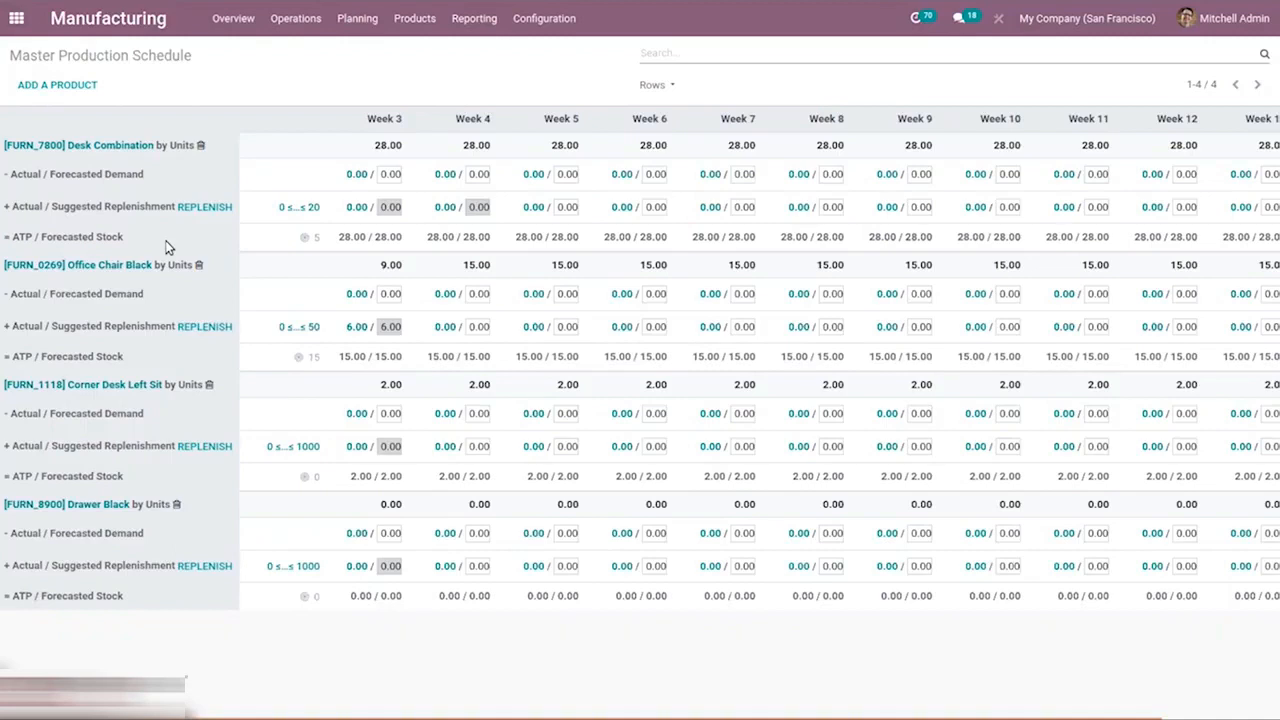
{"action": "left_click", "coordinate": [655, 85]}
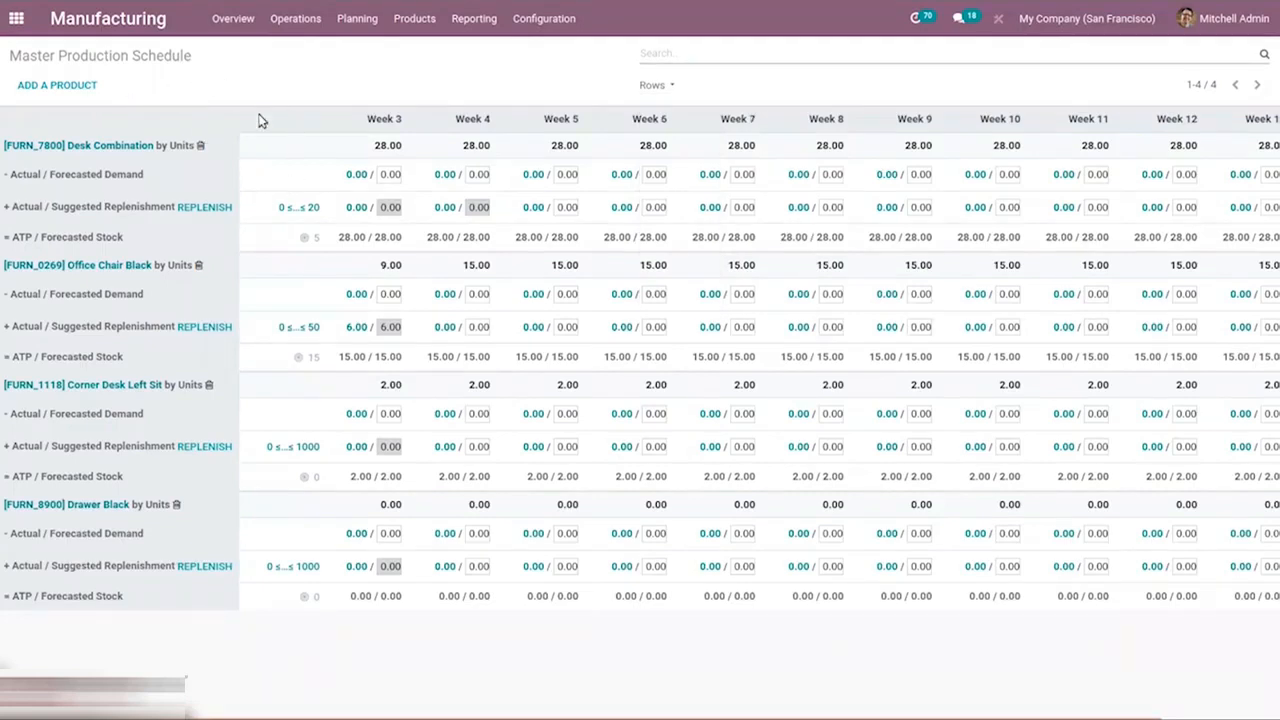
Try to remove the Desk Combination from the schedule, then cancel the deletion.
{"action": "left_click", "coordinate": [201, 148]}
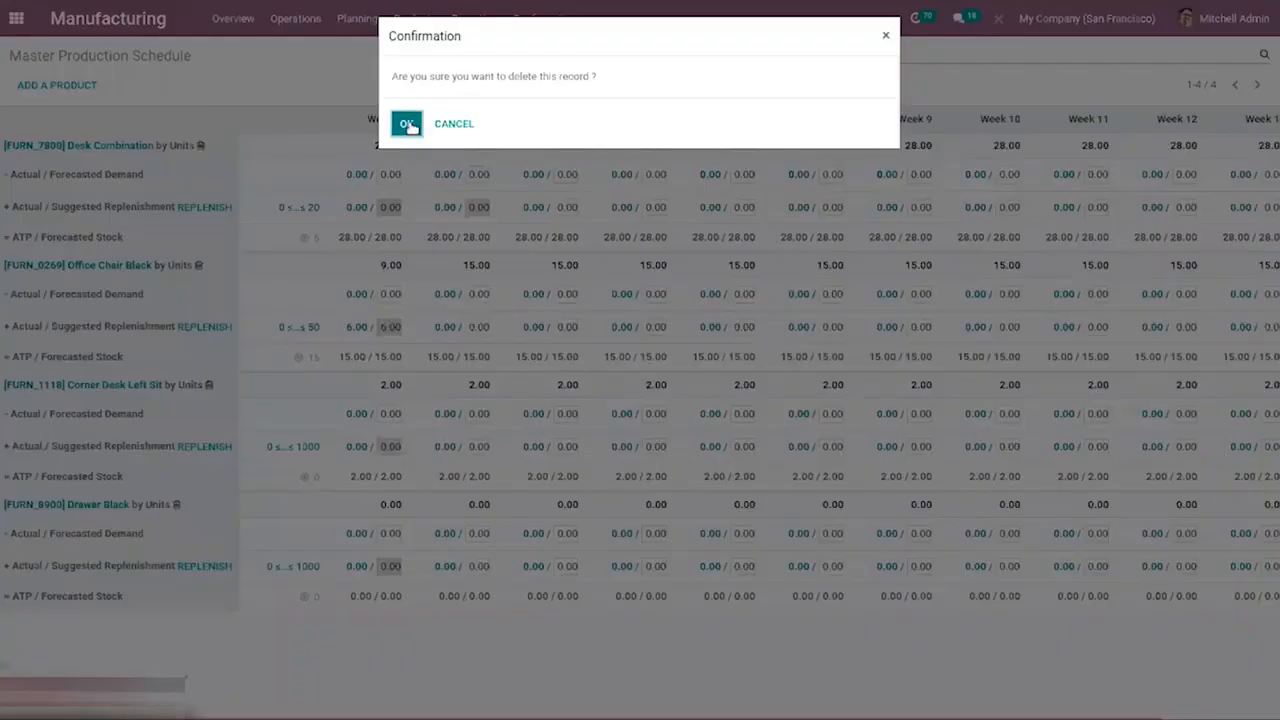
{"action": "left_click", "coordinate": [458, 124]}
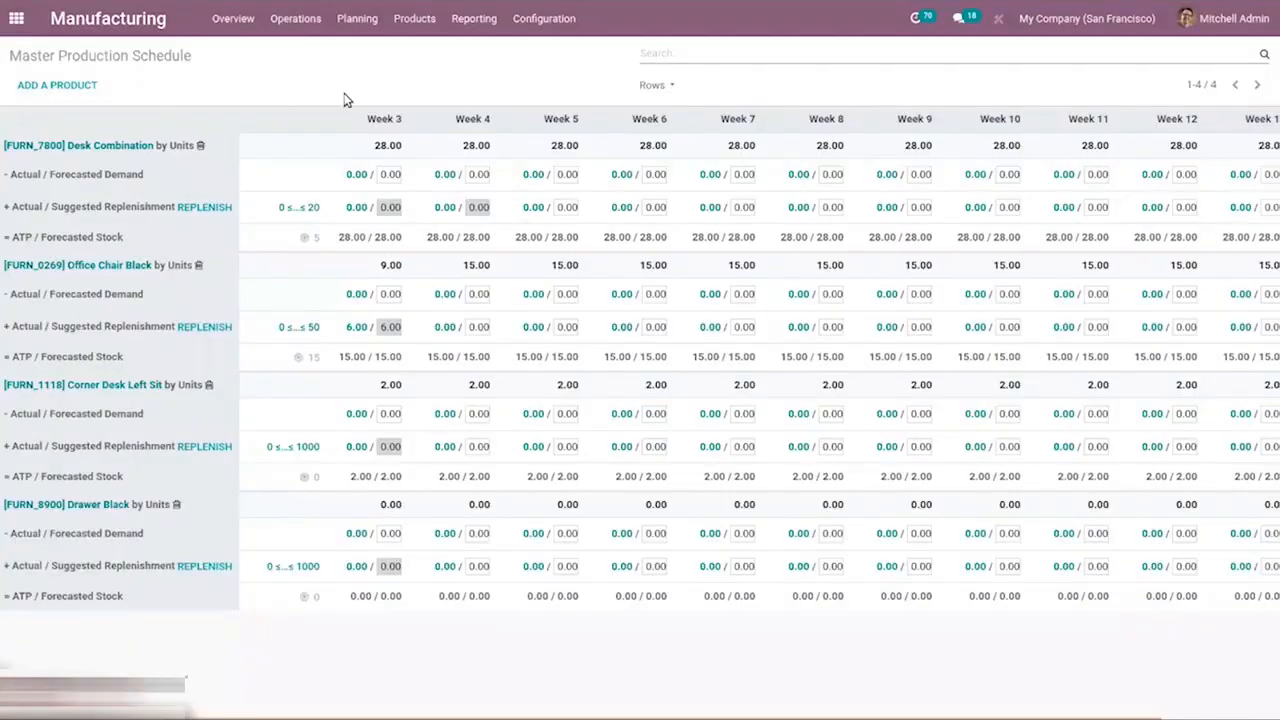
Run the scheduler from the planning options.
{"action": "left_click", "coordinate": [362, 19]}
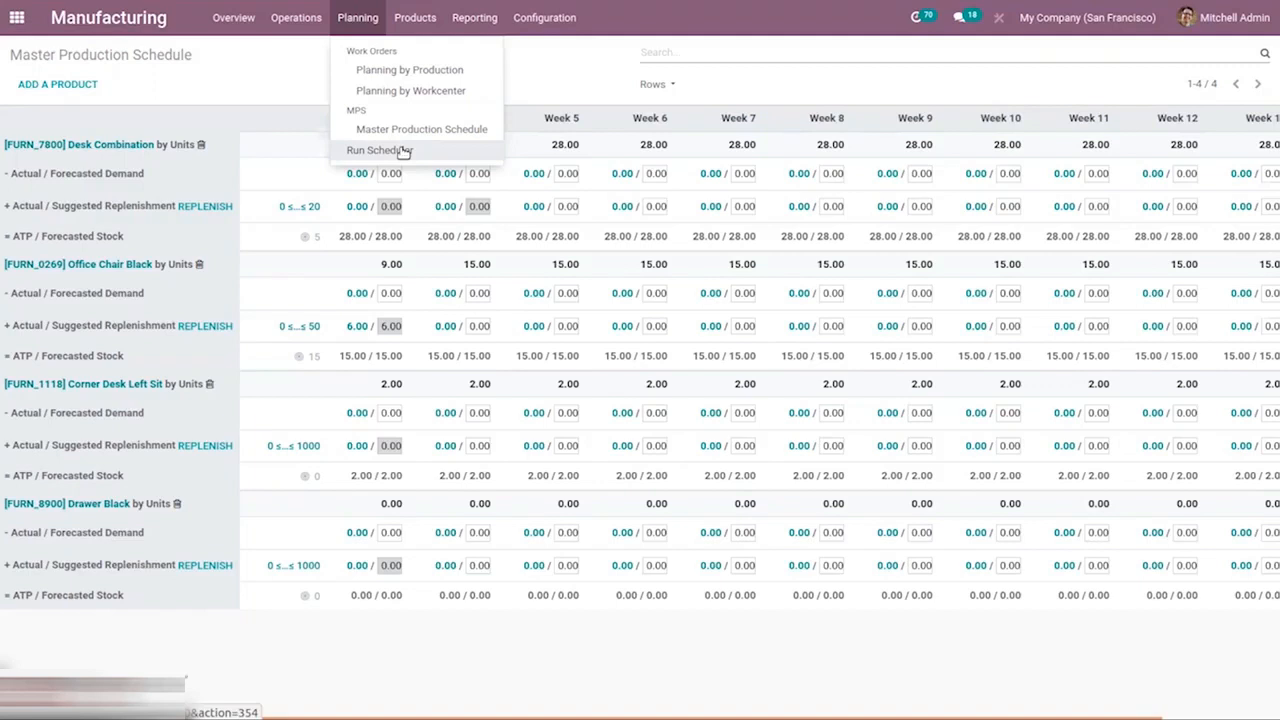
{"action": "left_click", "coordinate": [402, 150]}
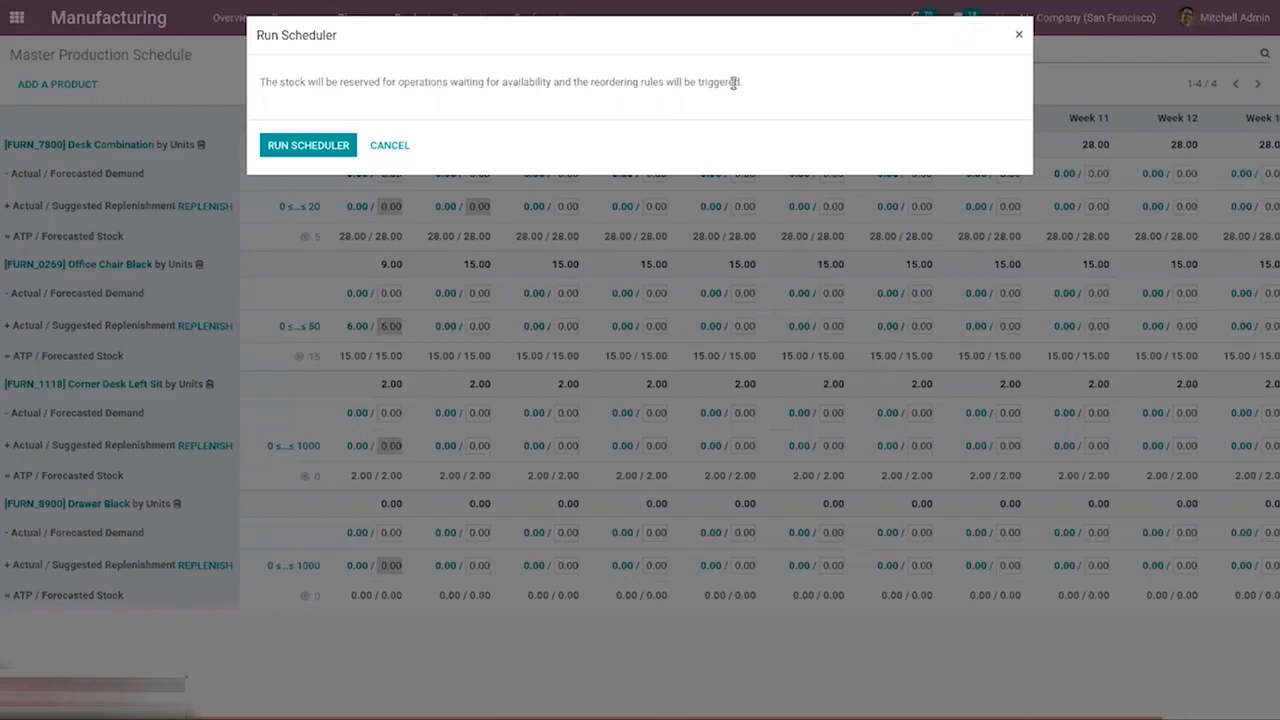
{"action": "left_click", "coordinate": [300, 150]}
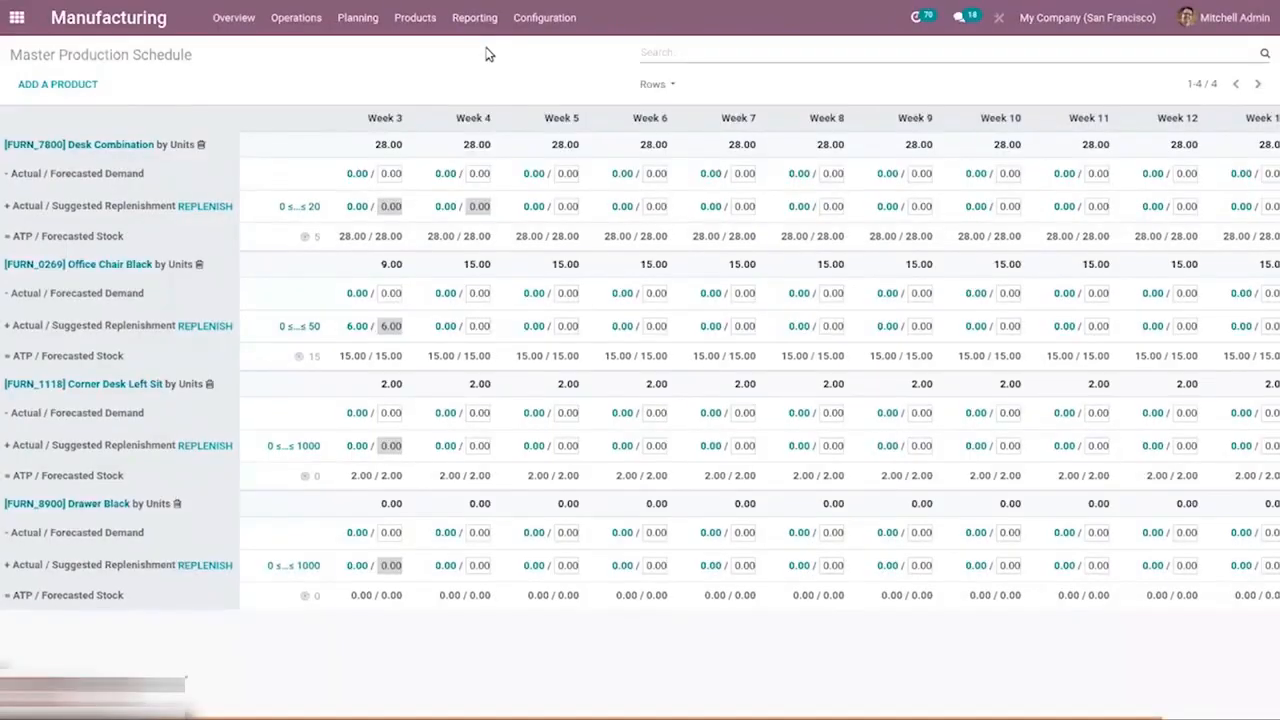
Browse the lots and serial numbers list, opening a Cable Management Box lot to inspect it.
{"action": "left_click", "coordinate": [357, 18]}
{"action": "left_click", "coordinate": [426, 13]}
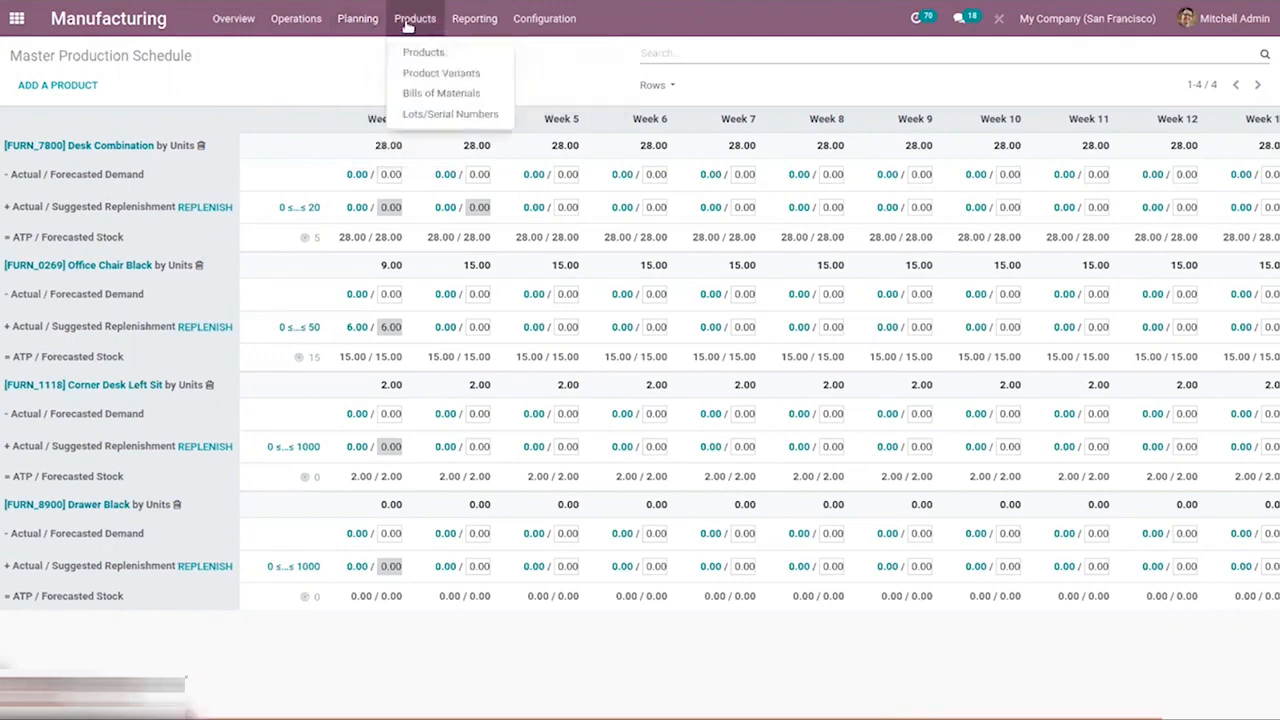
{"action": "left_click", "coordinate": [425, 116]}
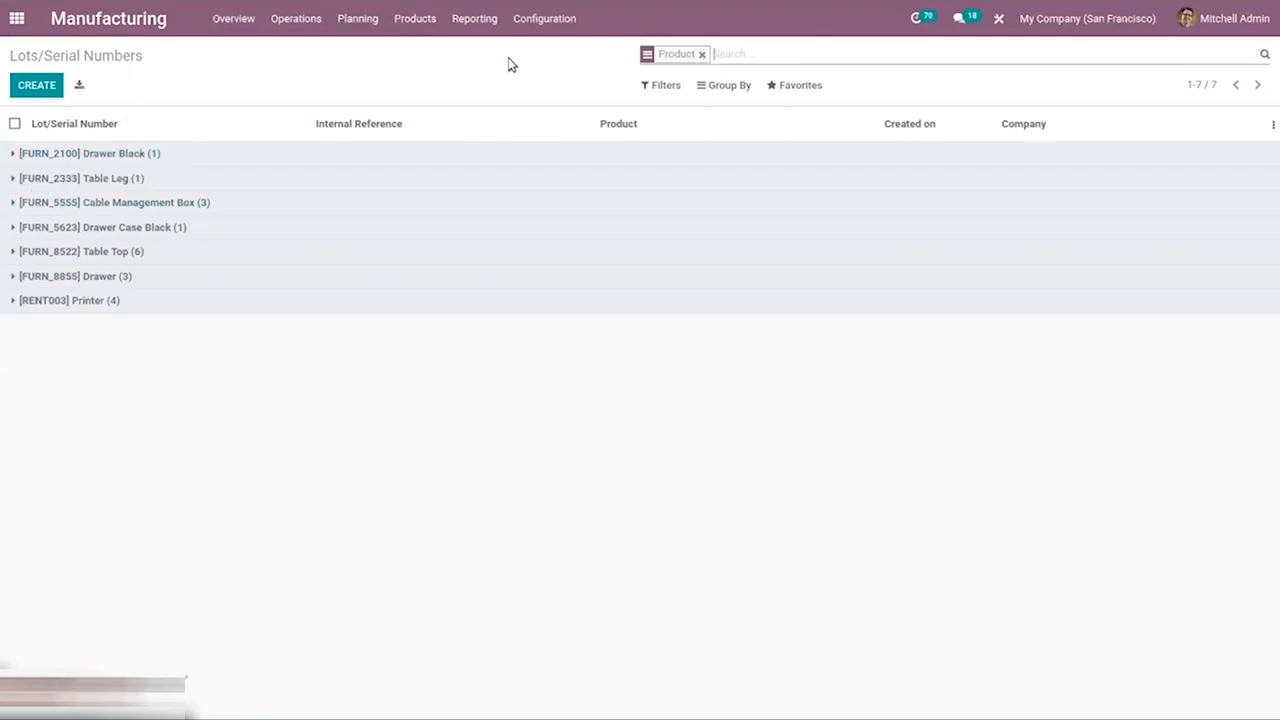
{"action": "left_click", "coordinate": [110, 203]}
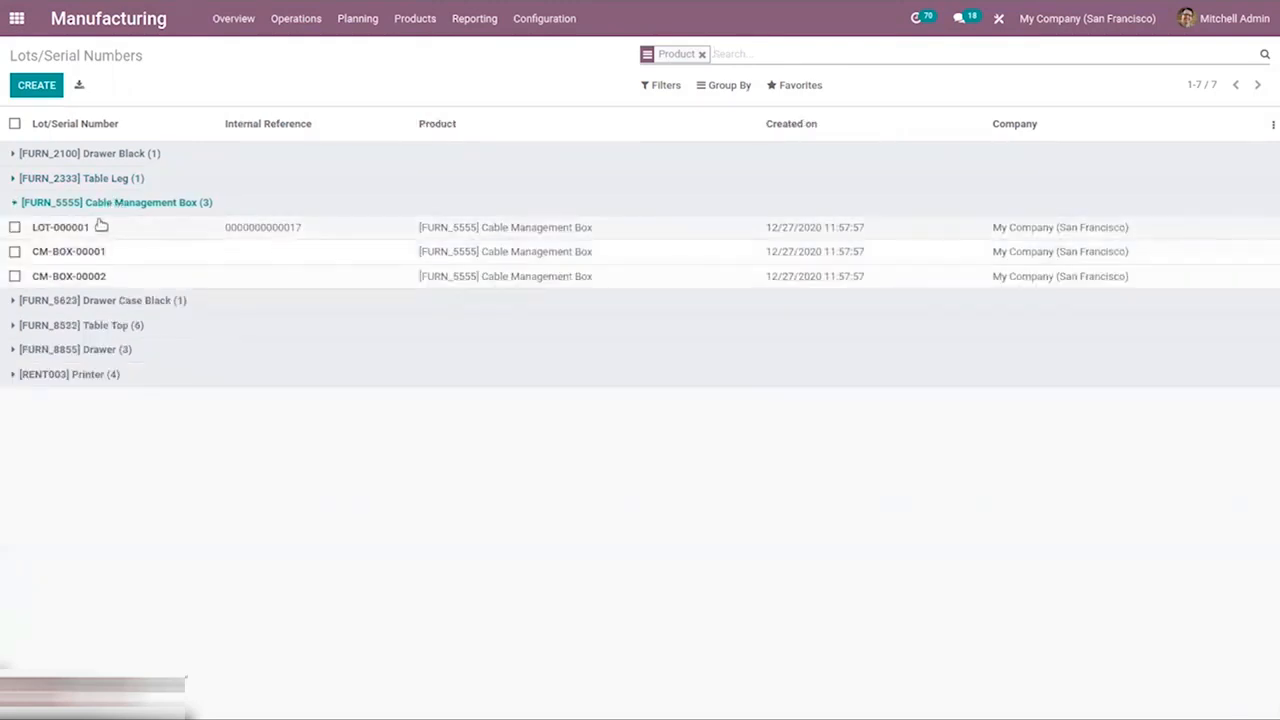
{"action": "left_click", "coordinate": [610, 231]}
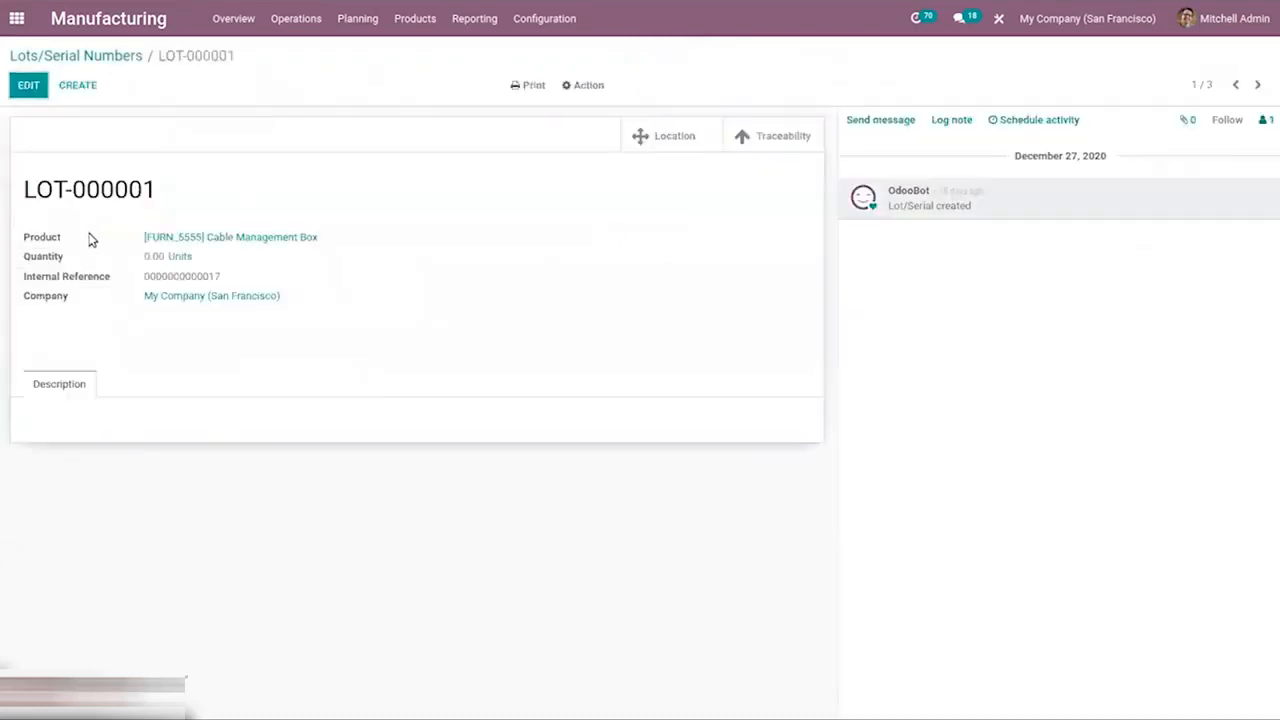
{"action": "left_click", "coordinate": [66, 55]}
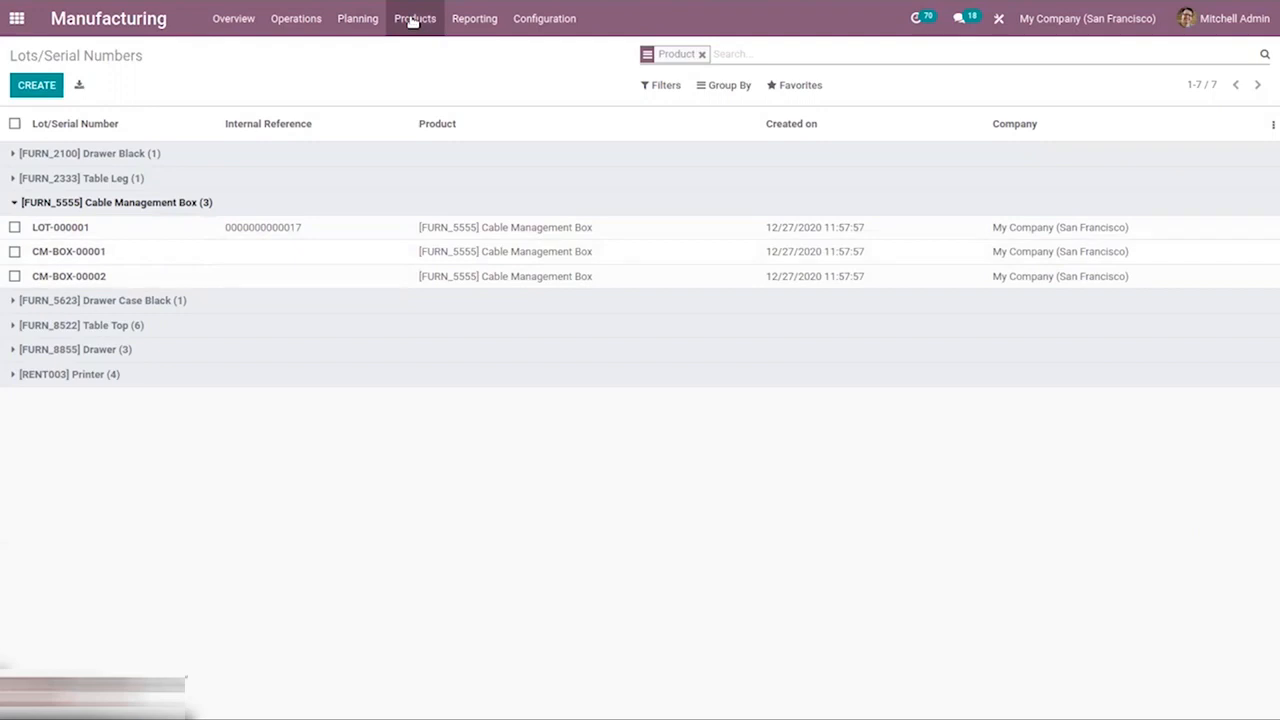
Open the Corner Desk Left Sit product and set its inventory tracking to By Lots.
{"action": "left_click", "coordinate": [413, 20]}
{"action": "left_click", "coordinate": [457, 51]}
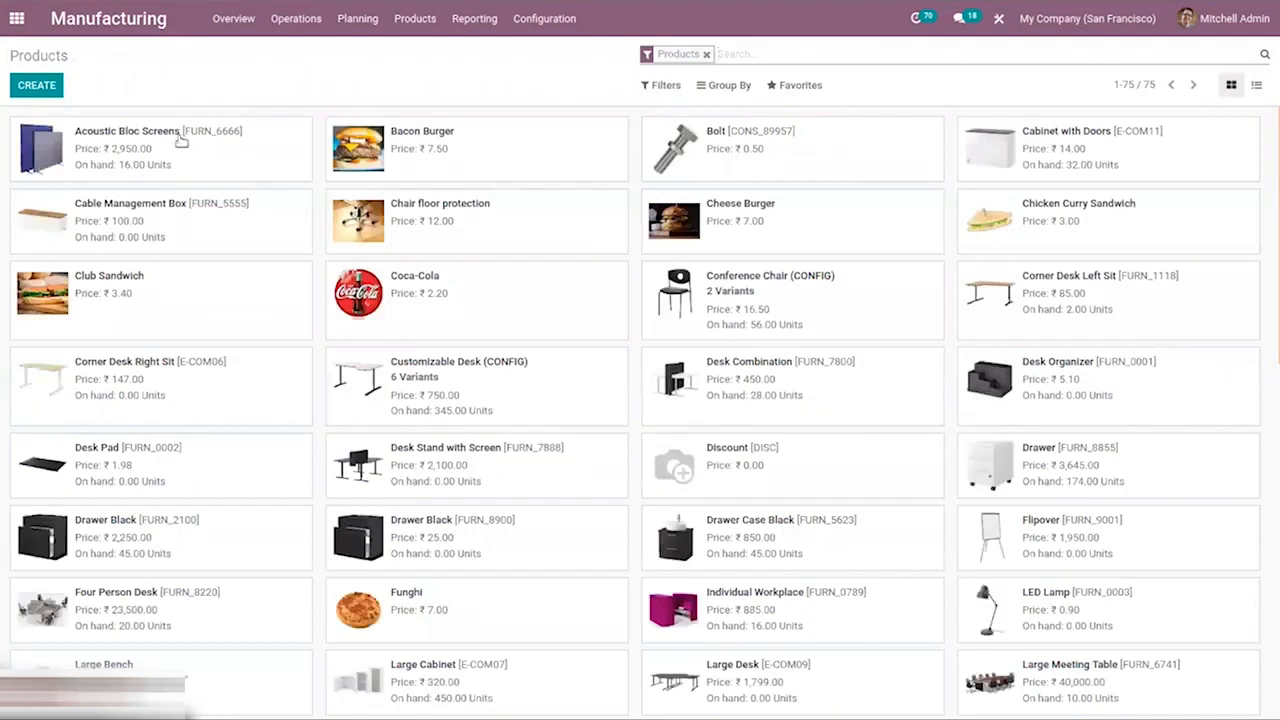
{"action": "left_click", "coordinate": [1070, 280]}
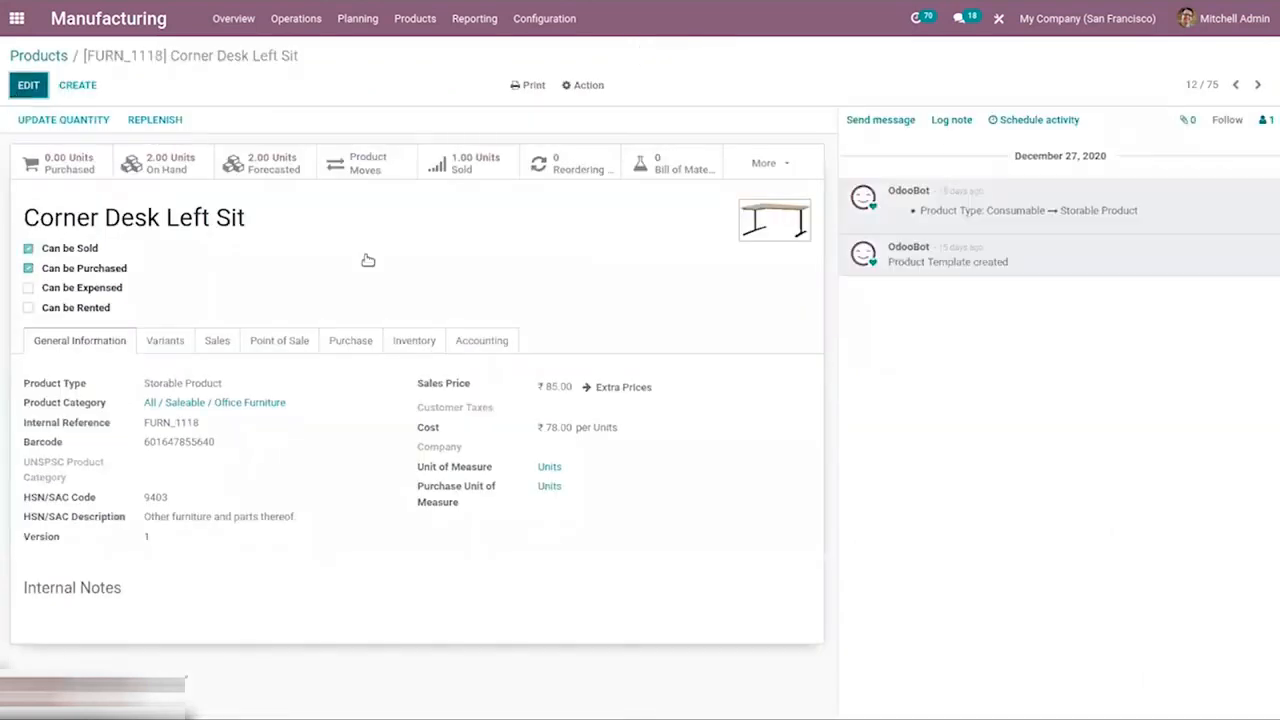
{"action": "left_click", "coordinate": [414, 366]}
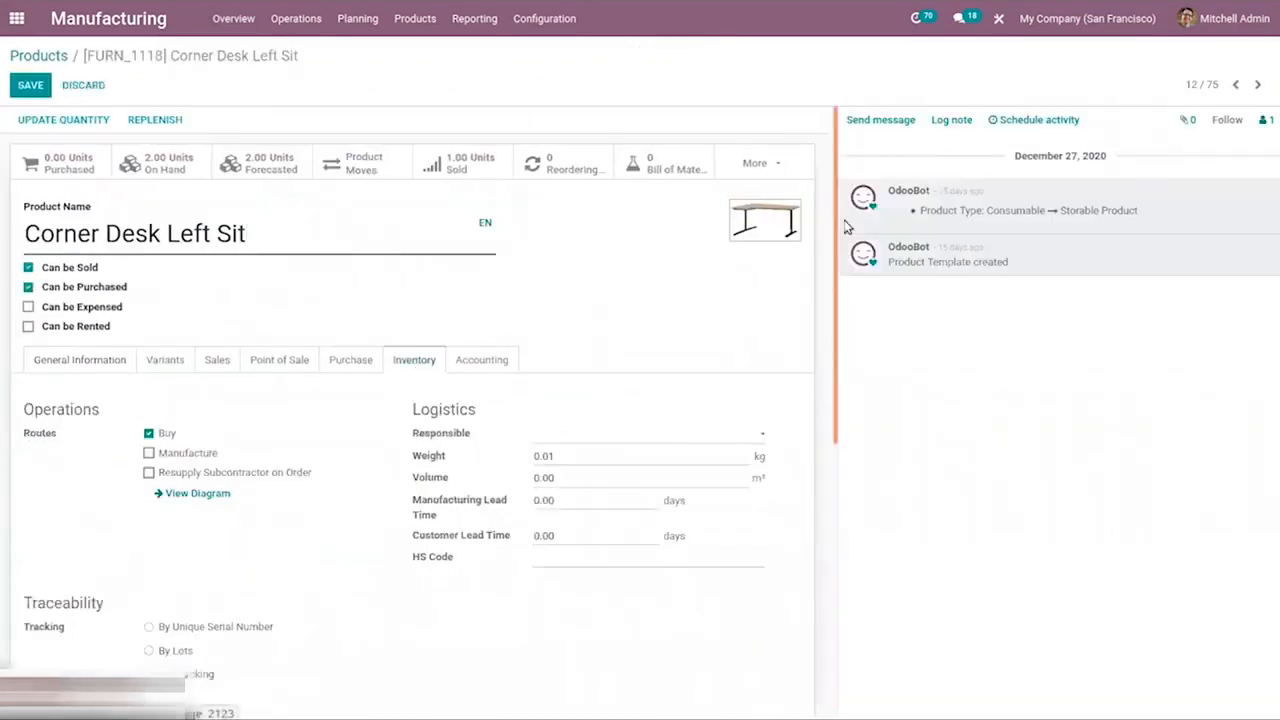
{"action": "left_click_drag", "start_coordinate": [833, 218], "coordinate": [846, 446]}
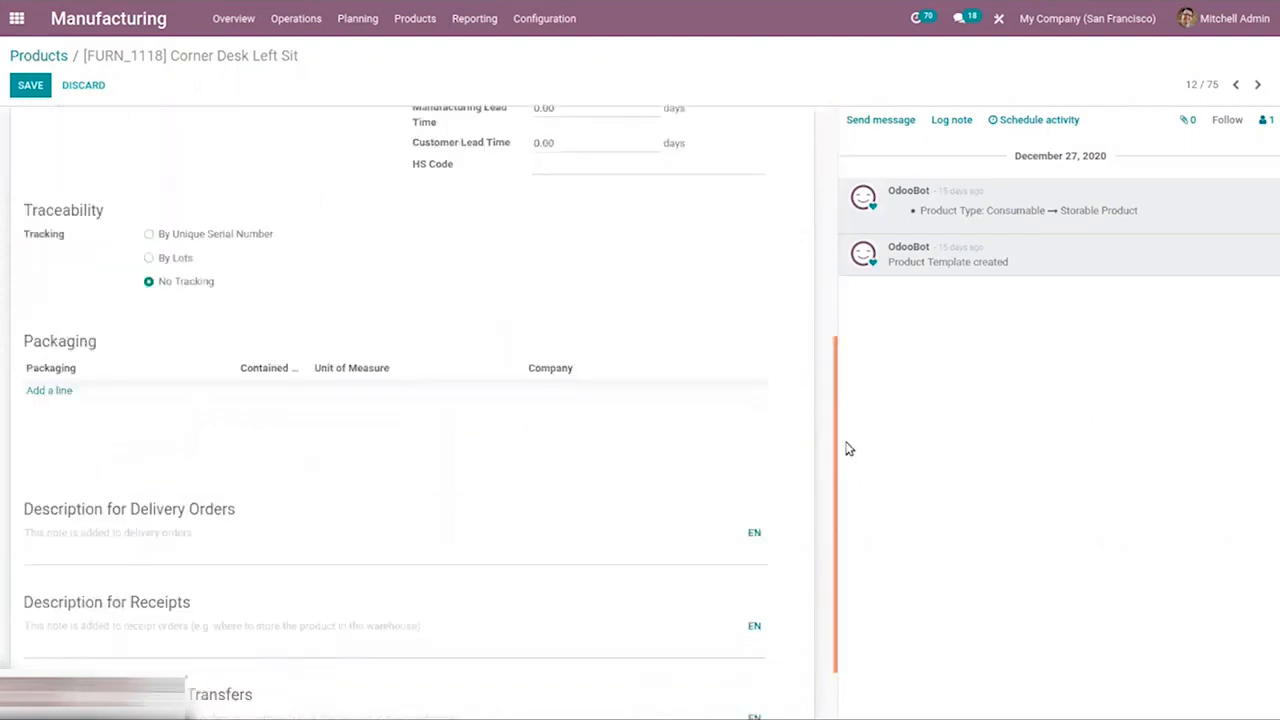
{"action": "left_click", "coordinate": [195, 234]}
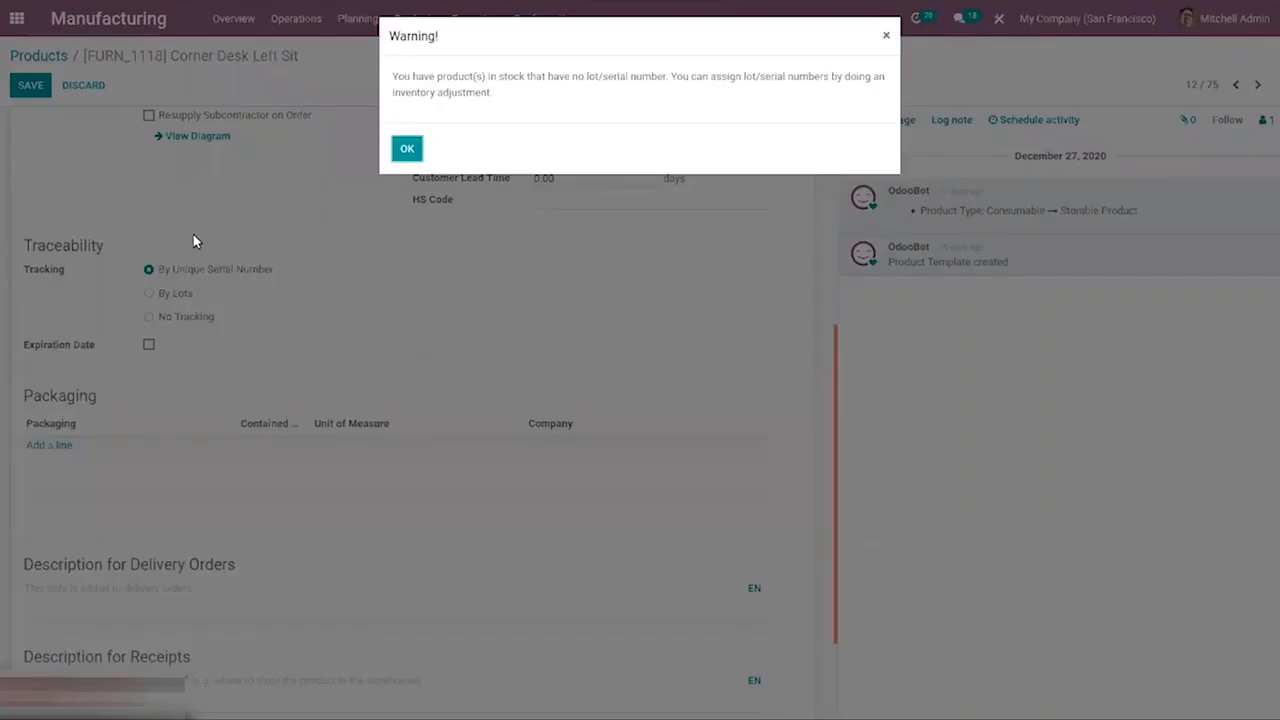
{"action": "left_click", "coordinate": [405, 149]}
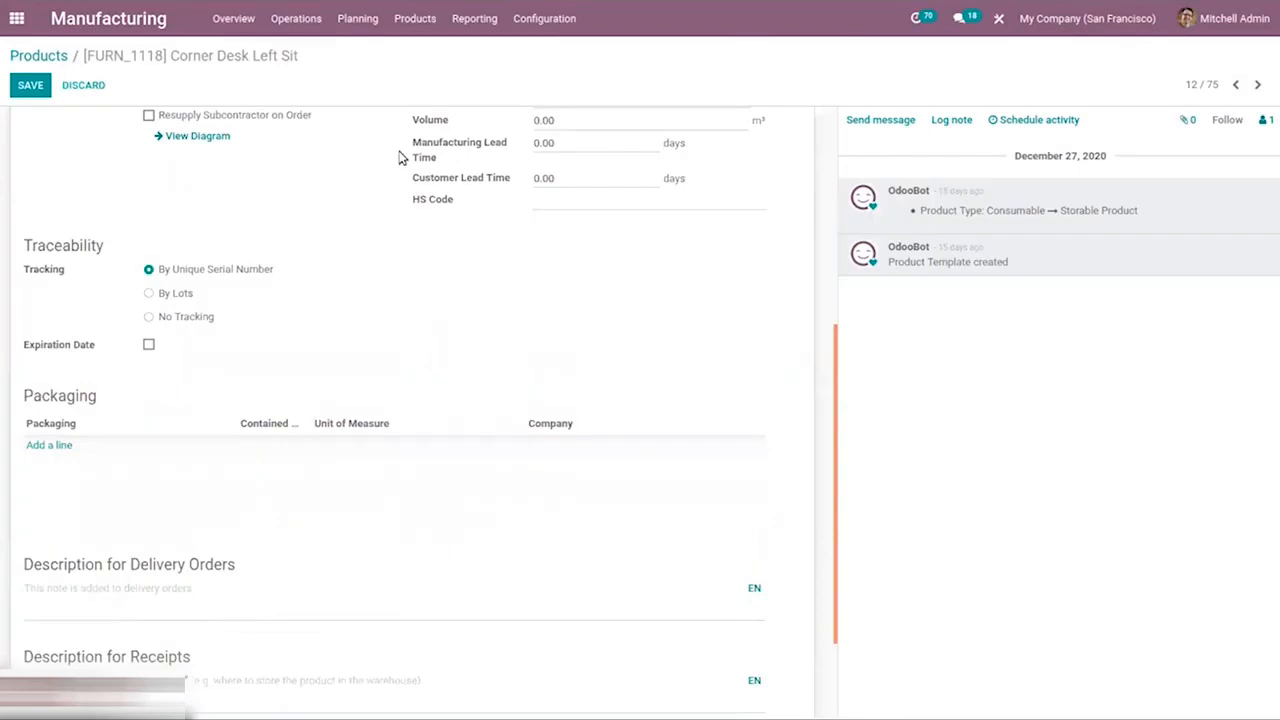
{"action": "left_click", "coordinate": [166, 293]}
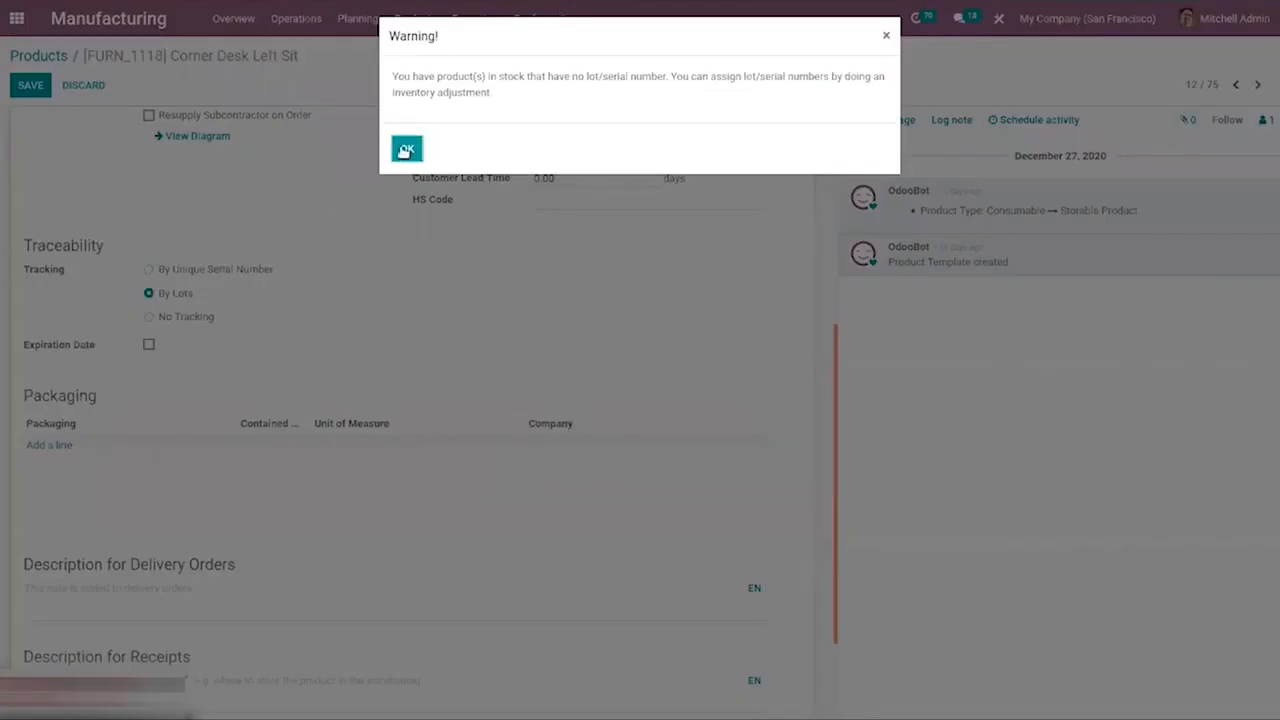
{"action": "left_click", "coordinate": [405, 149]}
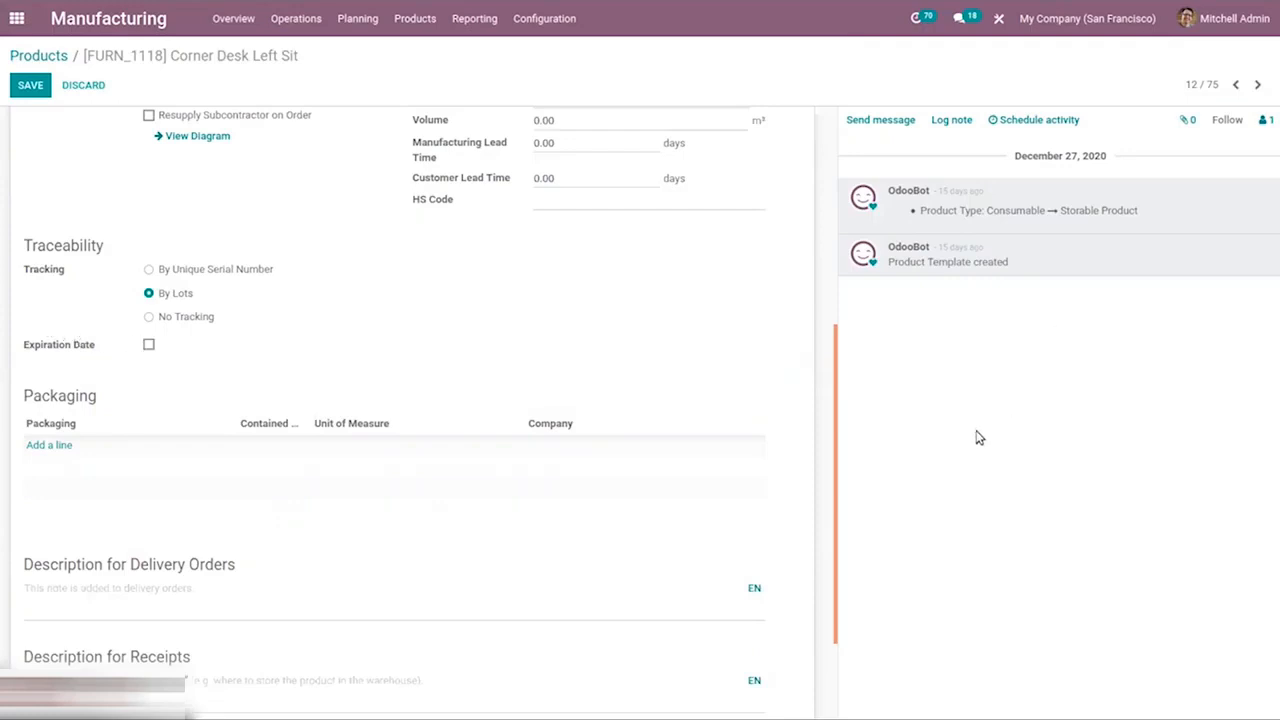
Enable expiration dates with expiration time 4 days, best before 2 days and removal time 2 days, then save the product.
{"action": "left_click", "coordinate": [1006, 117]}
{"action": "left_click", "coordinate": [149, 345]}
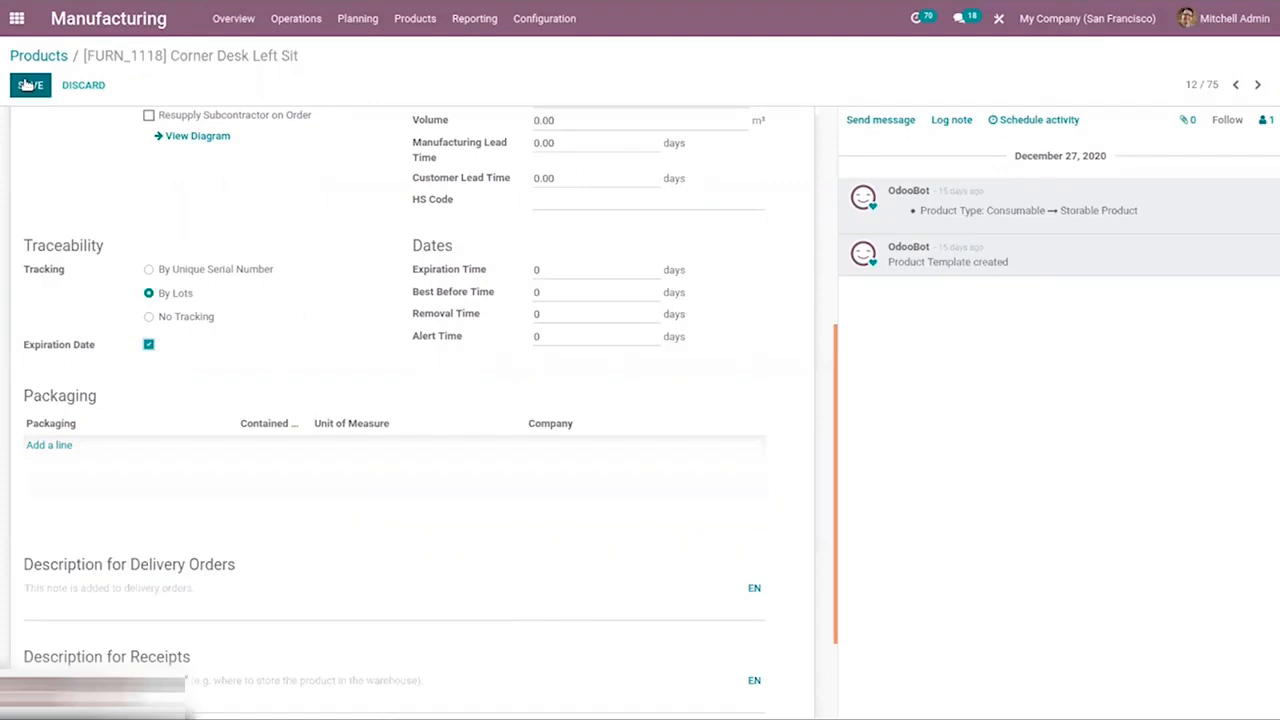
{"action": "type", "text": "4"}
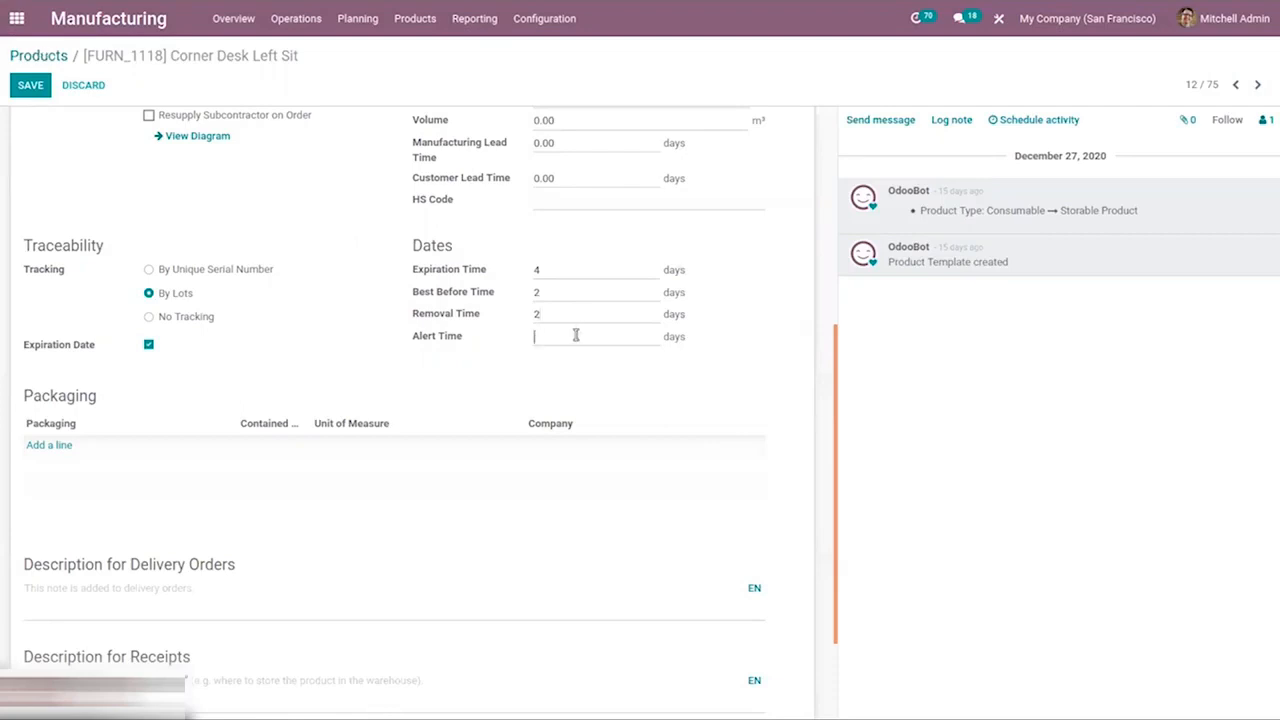
{"action": "left_click", "coordinate": [26, 87]}
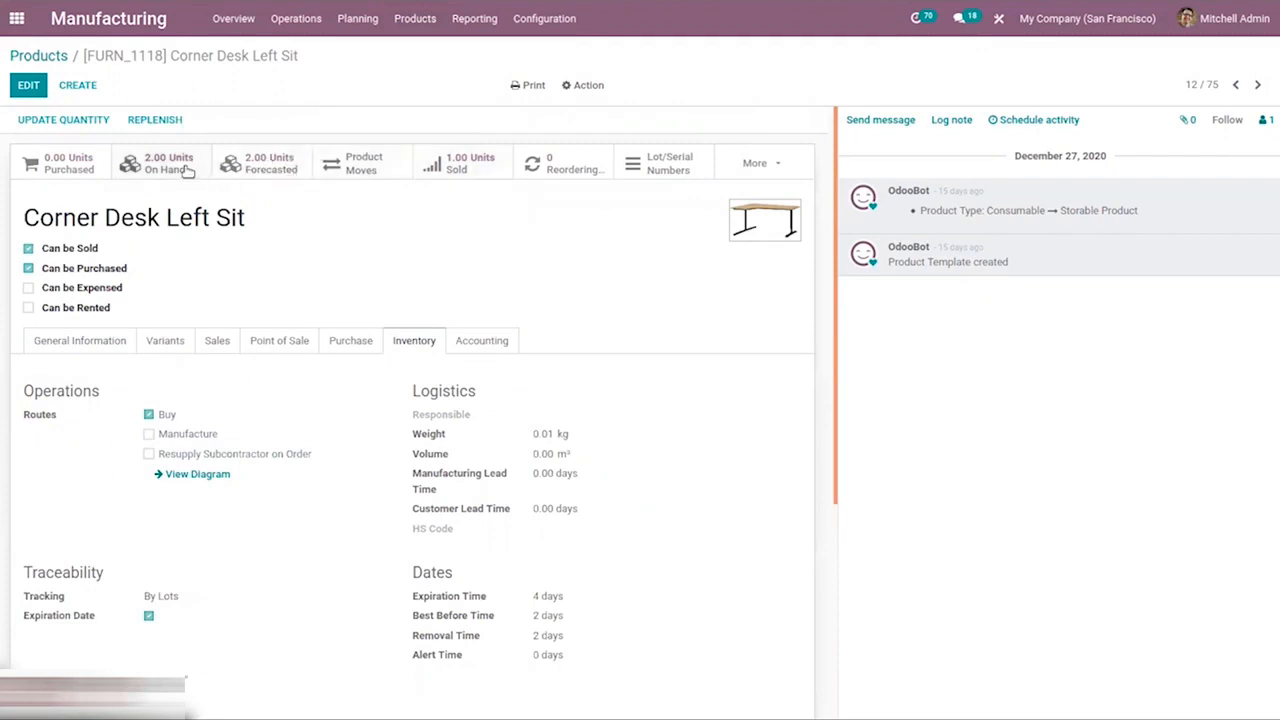
Add 7 units of Corner Desk Left Sit in WH/Stock under a new lot named lot989324.
{"action": "left_click", "coordinate": [44, 119]}
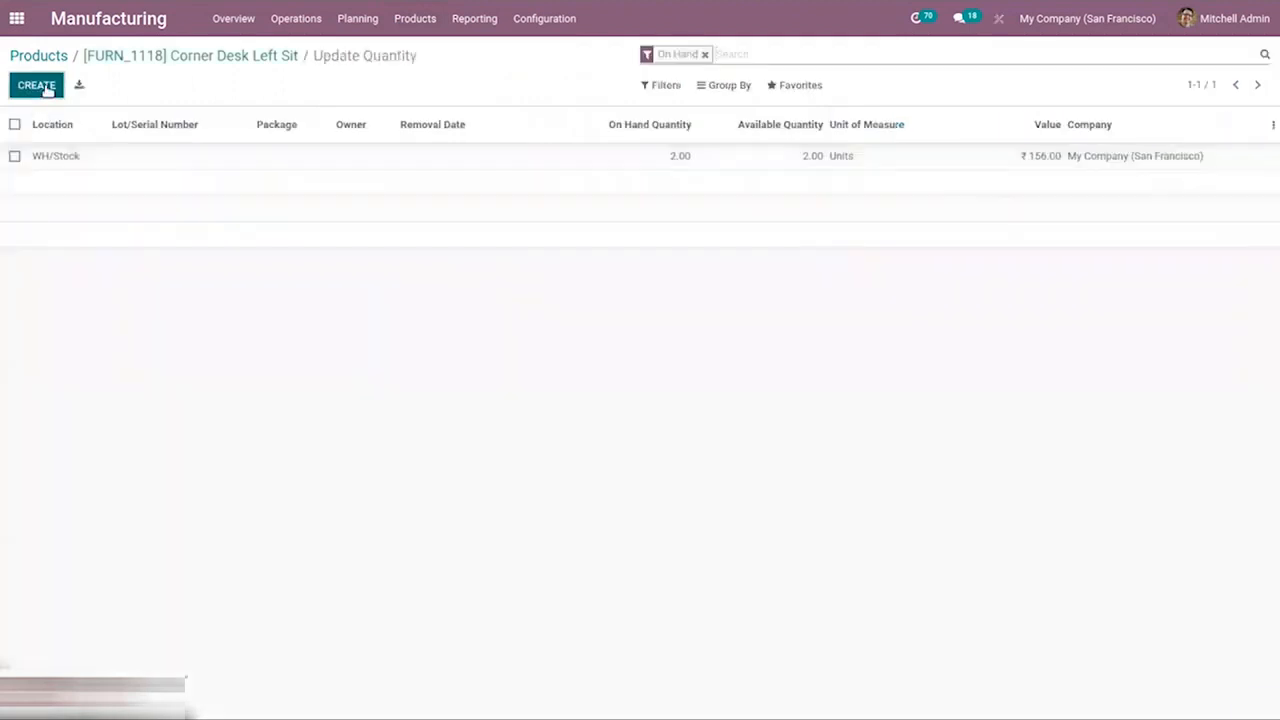
{"action": "left_click", "coordinate": [45, 87]}
{"action": "type", "text": "w"}
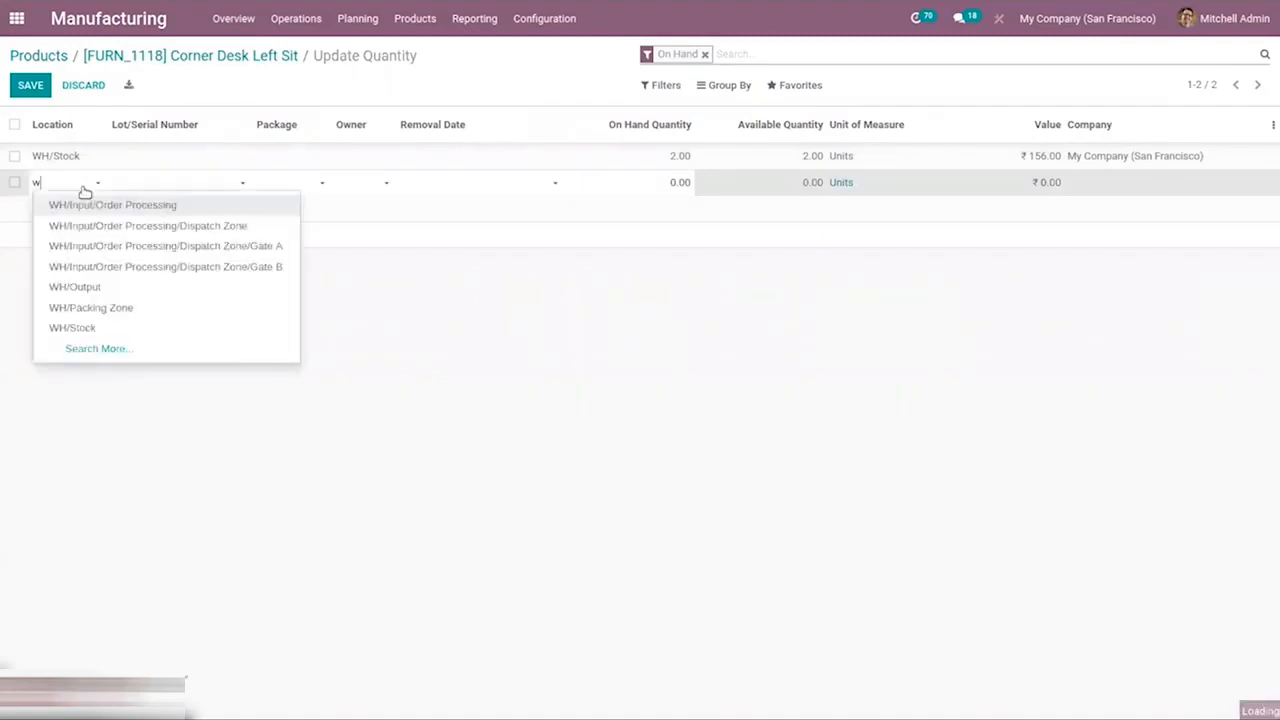
{"action": "left_click", "coordinate": [112, 331]}
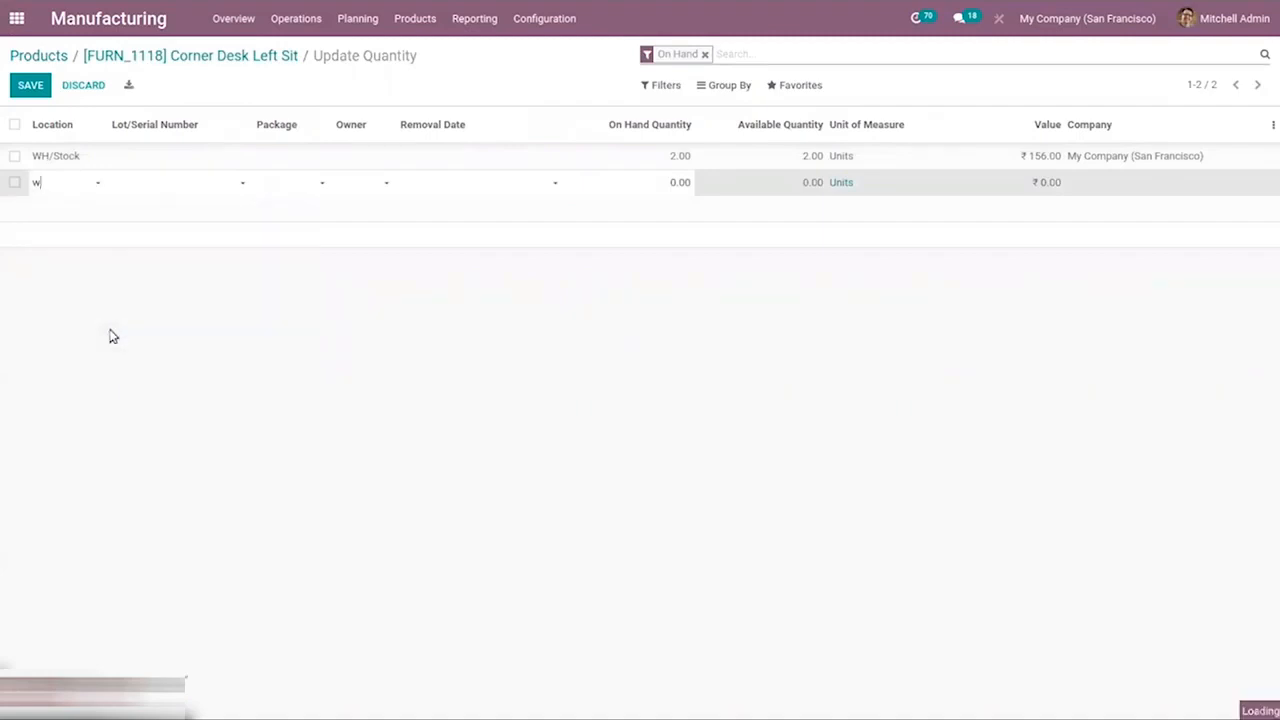
{"action": "left_click", "coordinate": [204, 189]}
{"action": "type", "text": "lot989324"}
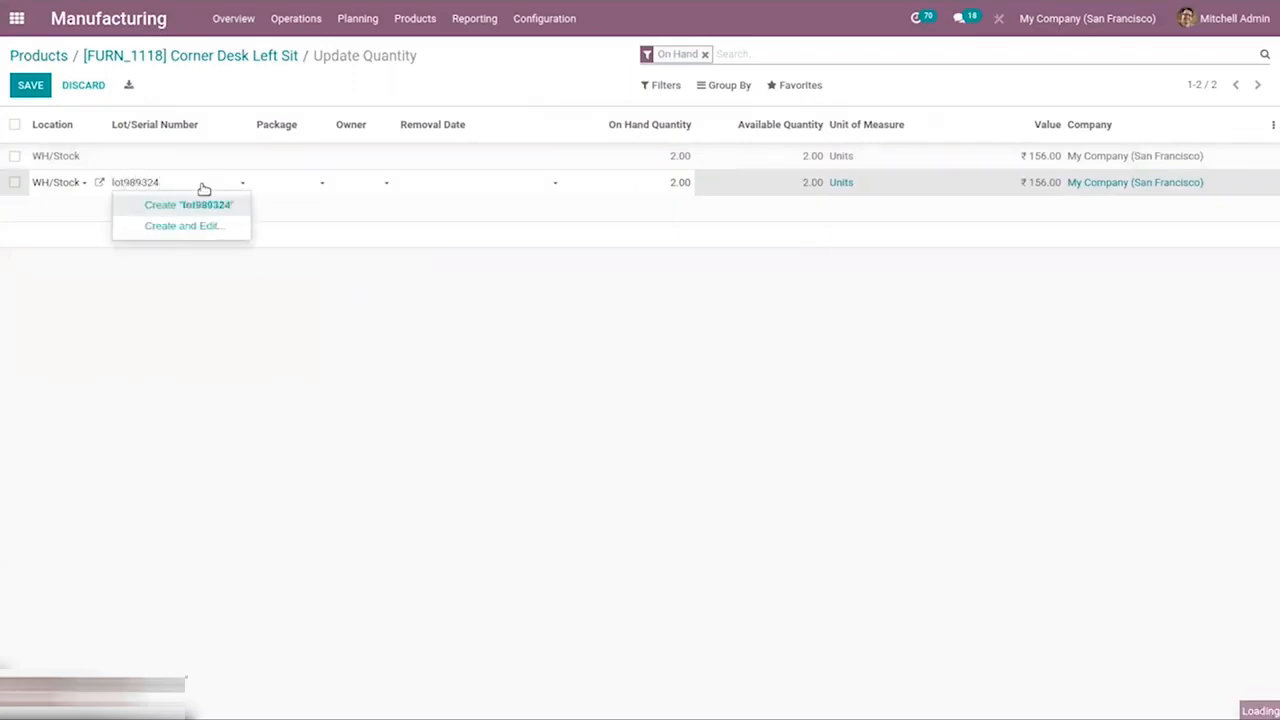
{"action": "left_click", "coordinate": [187, 202]}
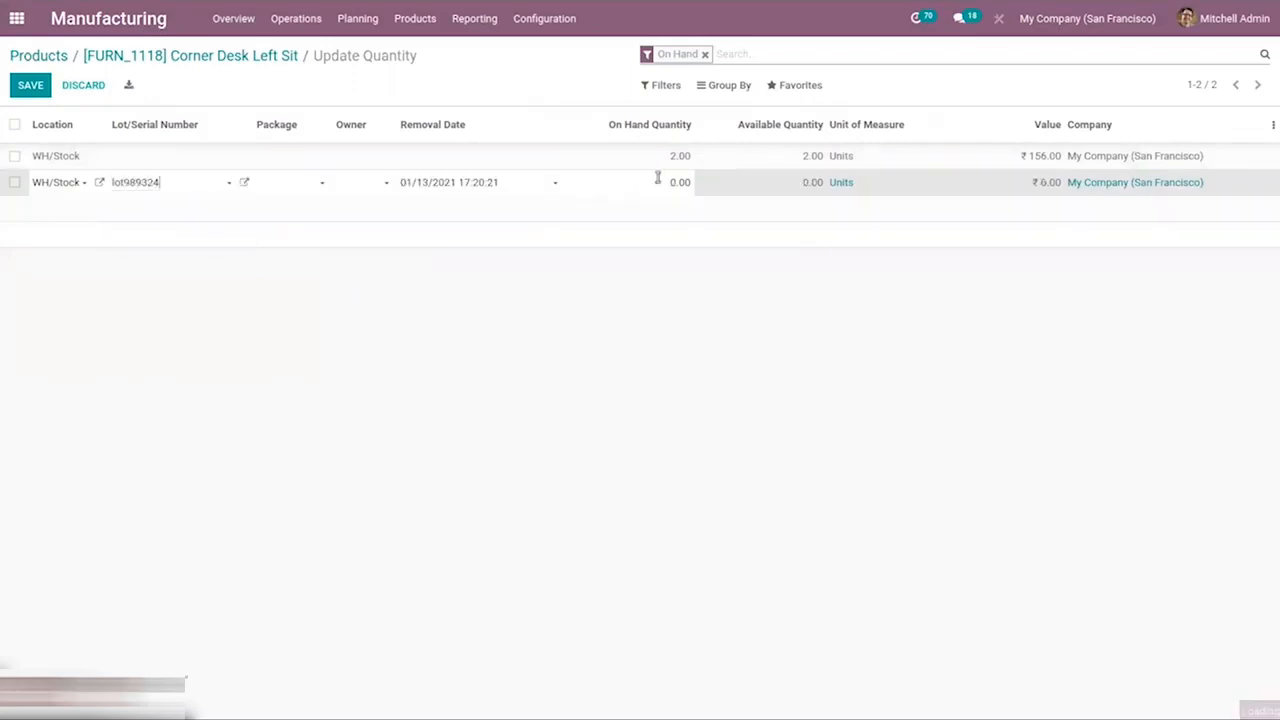
{"action": "double_click", "coordinate": [681, 182]}
{"action": "type", "text": "7"}
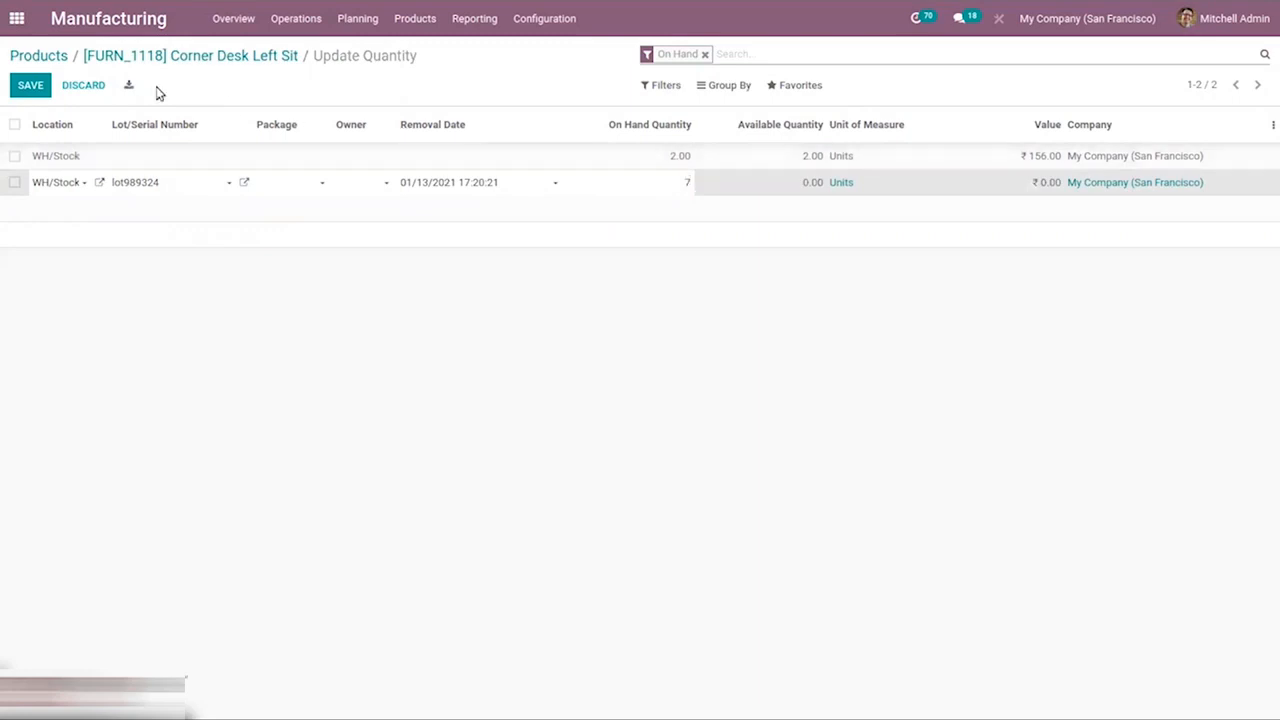
{"action": "left_click", "coordinate": [29, 86]}
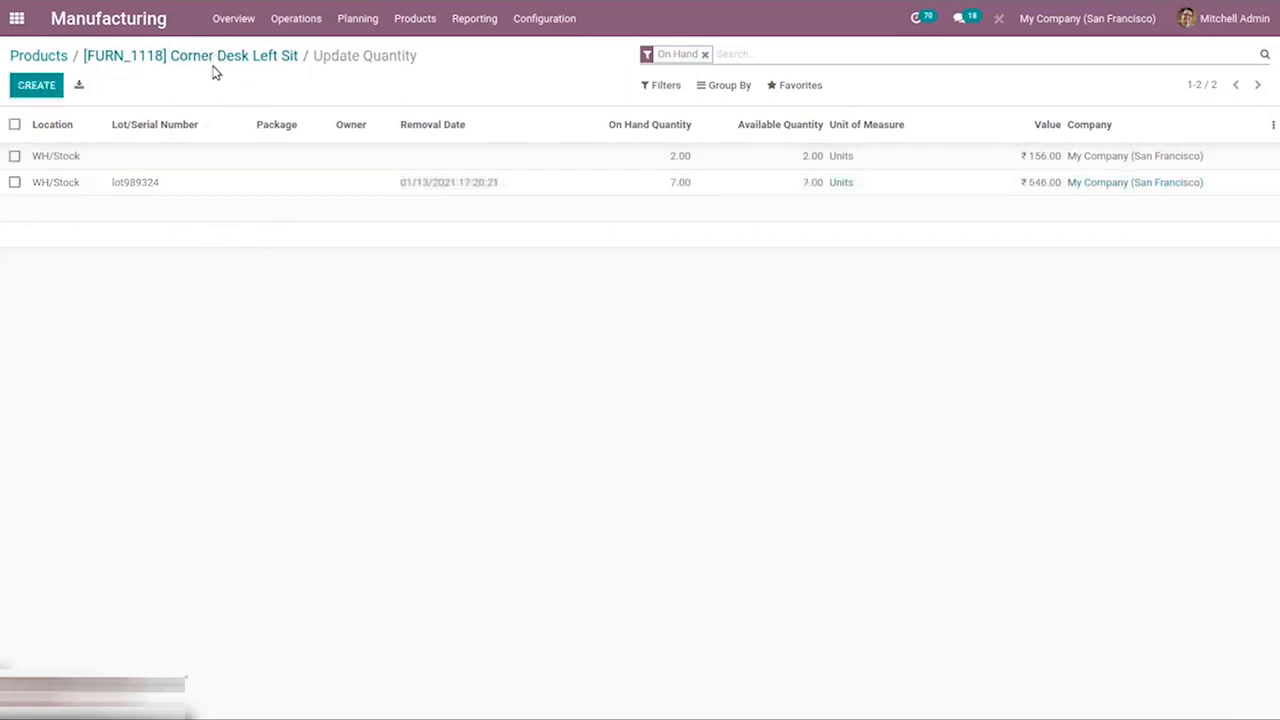
Review the new Corner Desk Left Sit lot in the lots and serial numbers list, including its dates.
{"action": "left_click", "coordinate": [421, 19]}
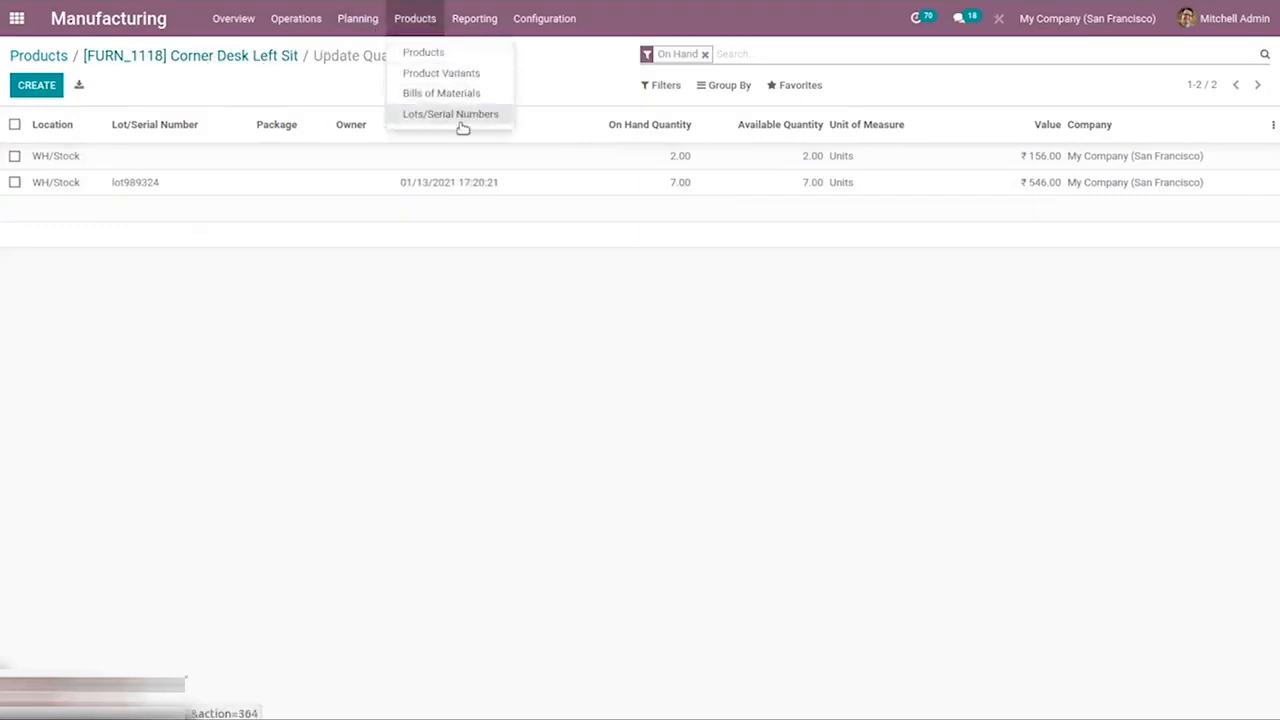
{"action": "left_click", "coordinate": [450, 114]}
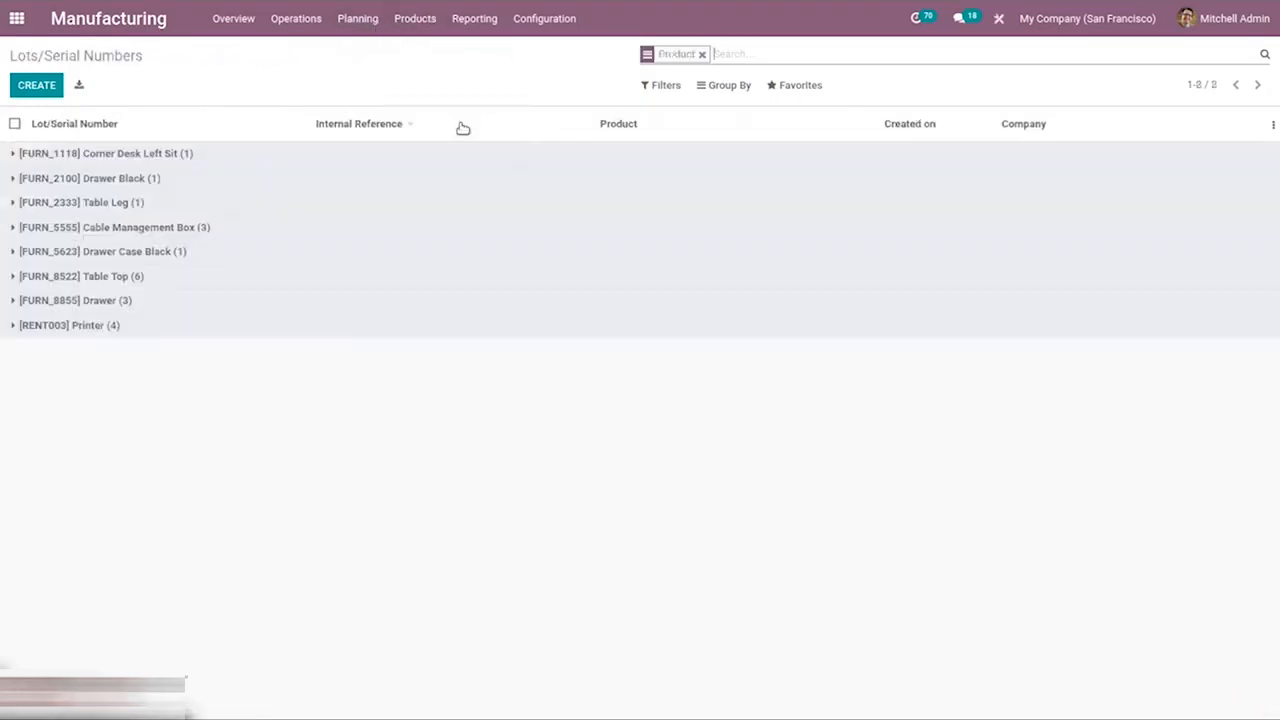
{"action": "left_click", "coordinate": [178, 153]}
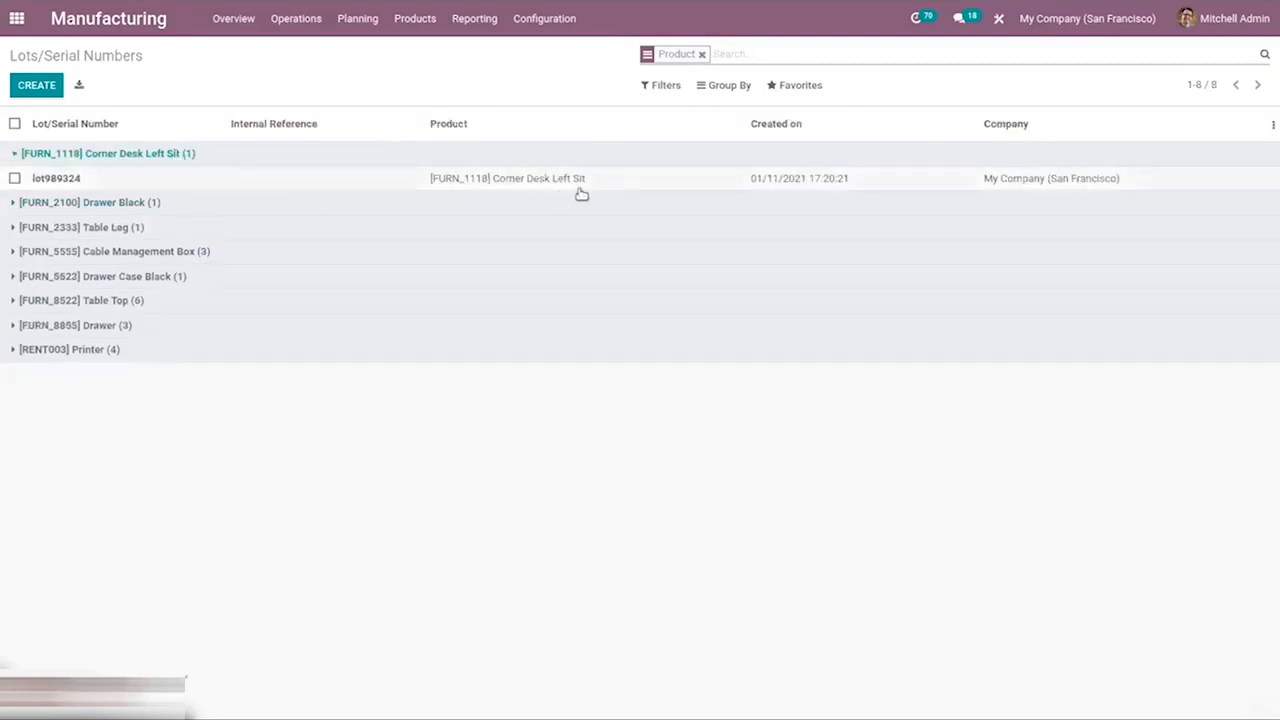
{"action": "left_click", "coordinate": [584, 180]}
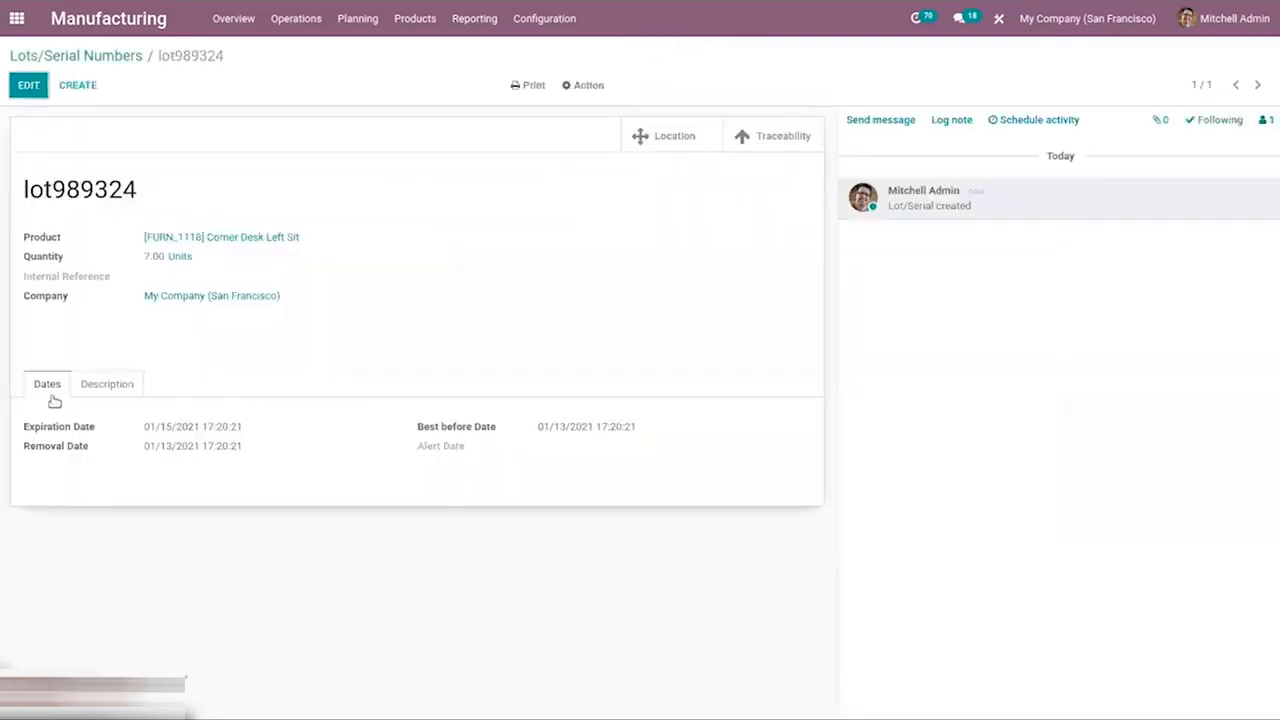
{"action": "left_click", "coordinate": [124, 386]}
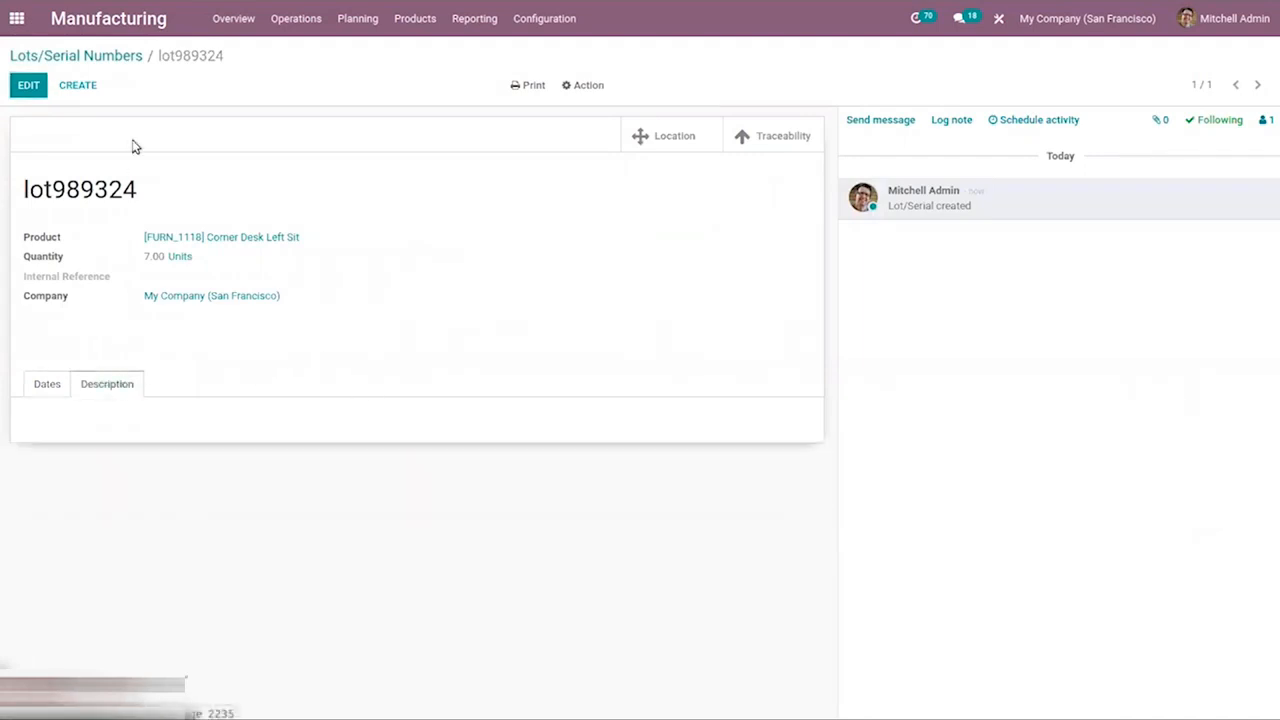
{"action": "left_click", "coordinate": [58, 58]}
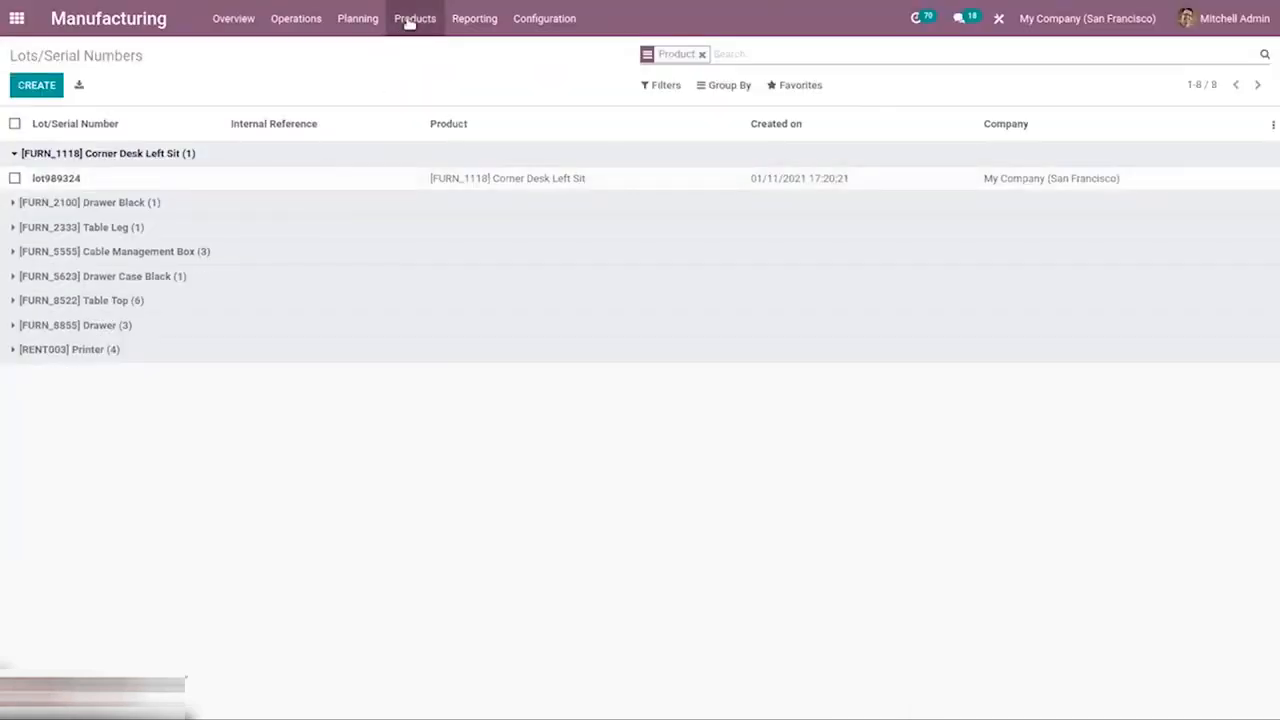
Open the Manufacturing Orders report.
{"action": "left_click", "coordinate": [409, 21]}
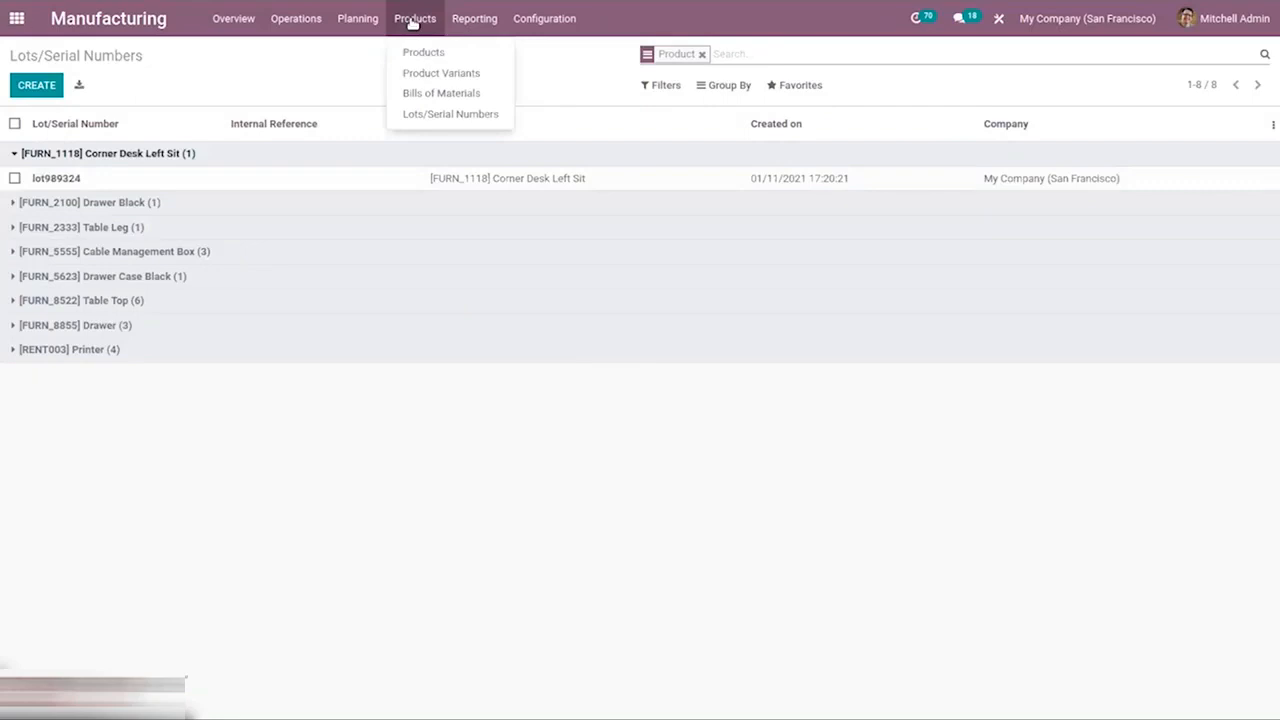
{"action": "mouse_move", "coordinate": [471, 16]}
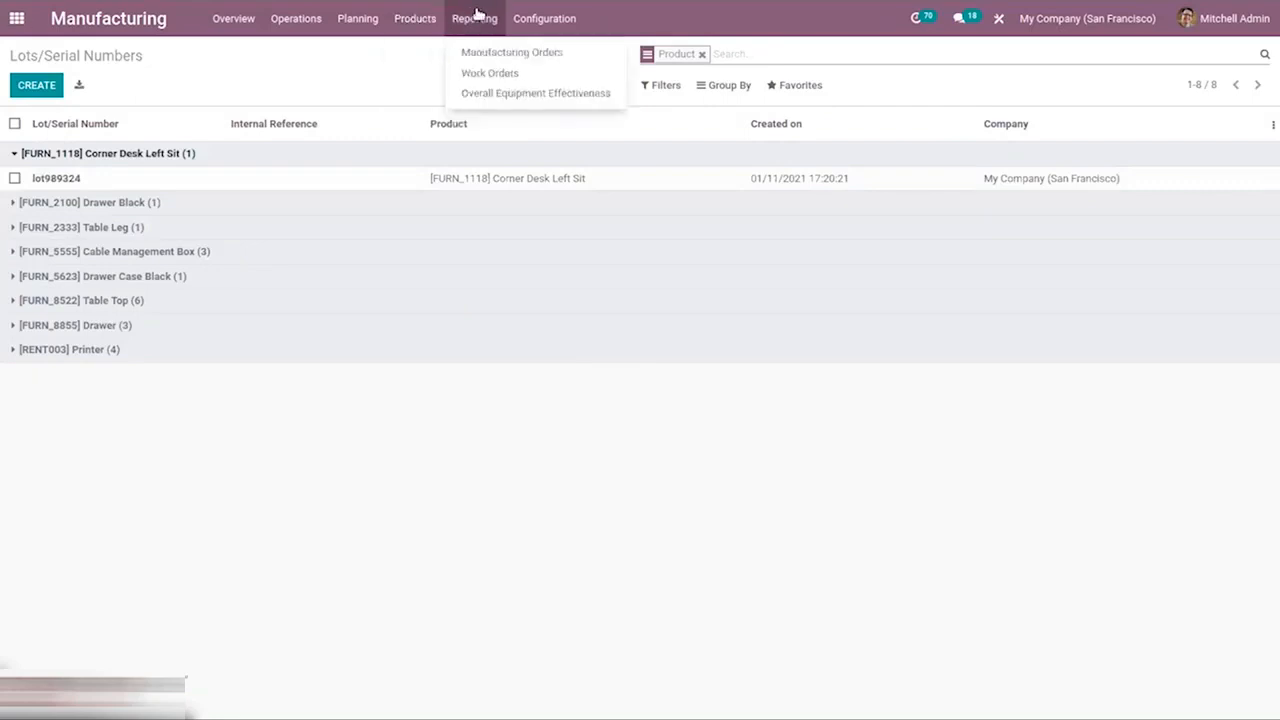
{"action": "left_click", "coordinate": [524, 51]}
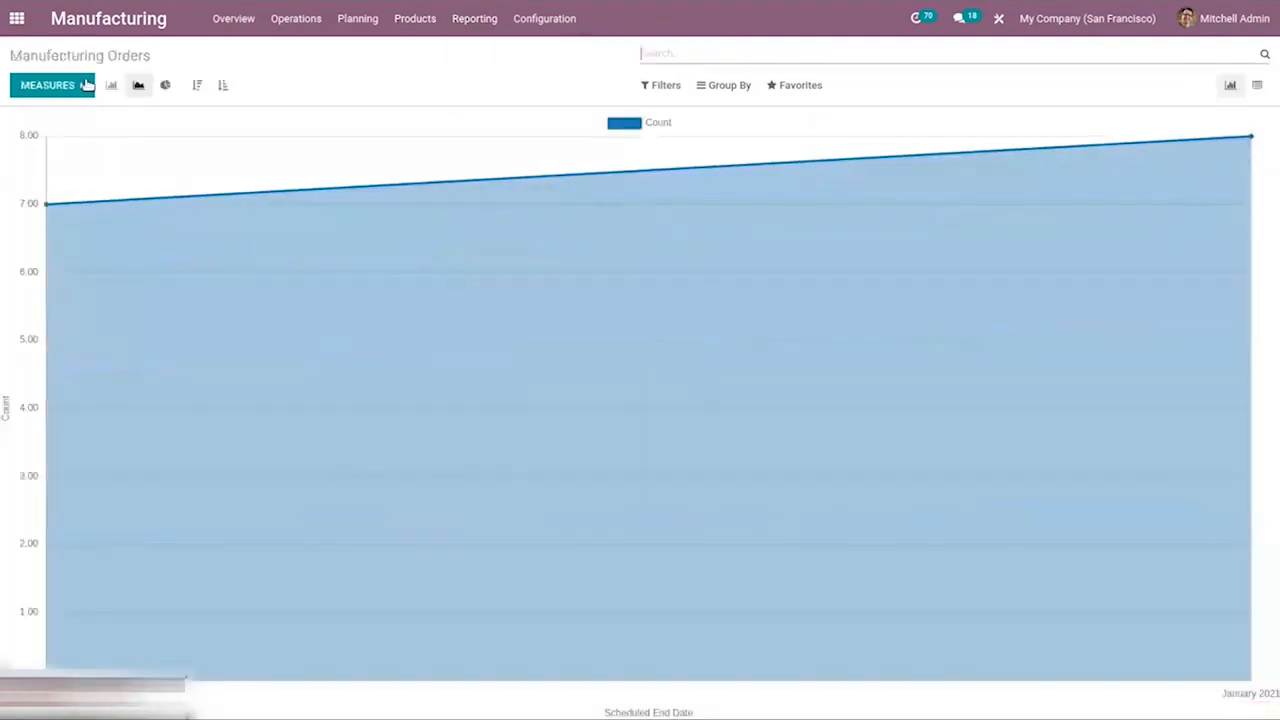
Group the manufacturing orders report by Product and then by Status.
{"action": "left_click", "coordinate": [84, 84]}
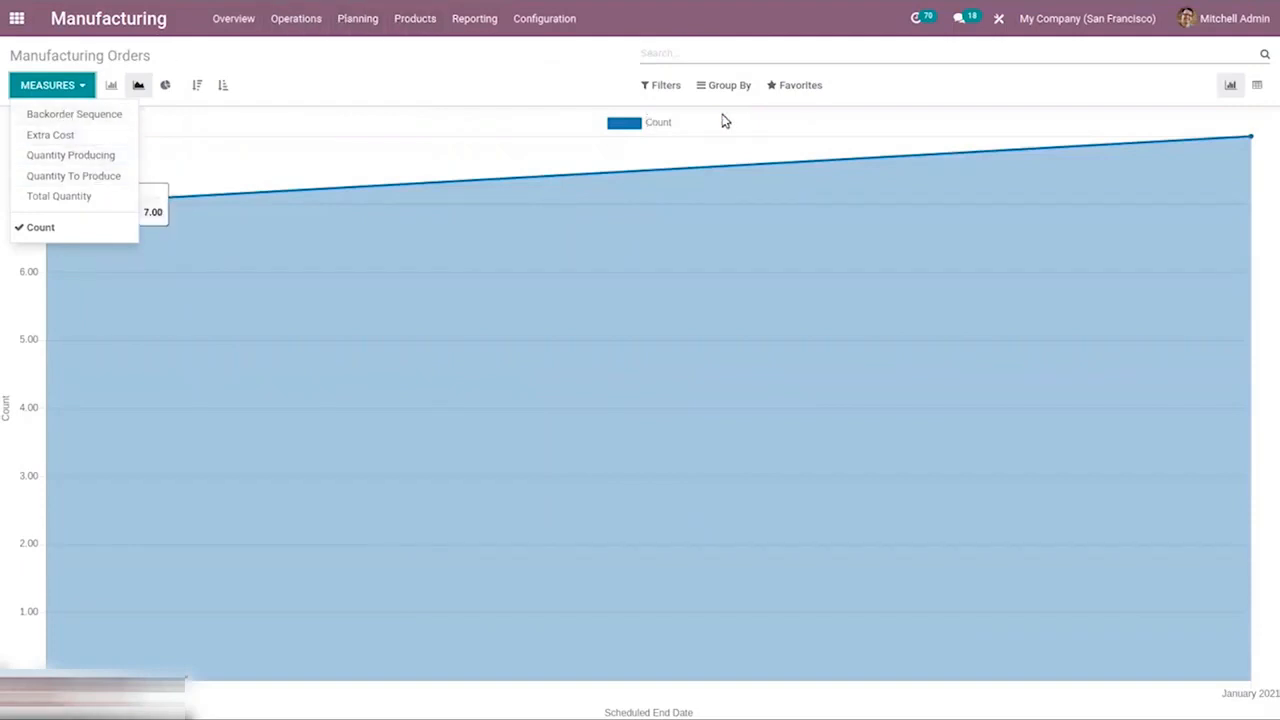
{"action": "left_click", "coordinate": [663, 85]}
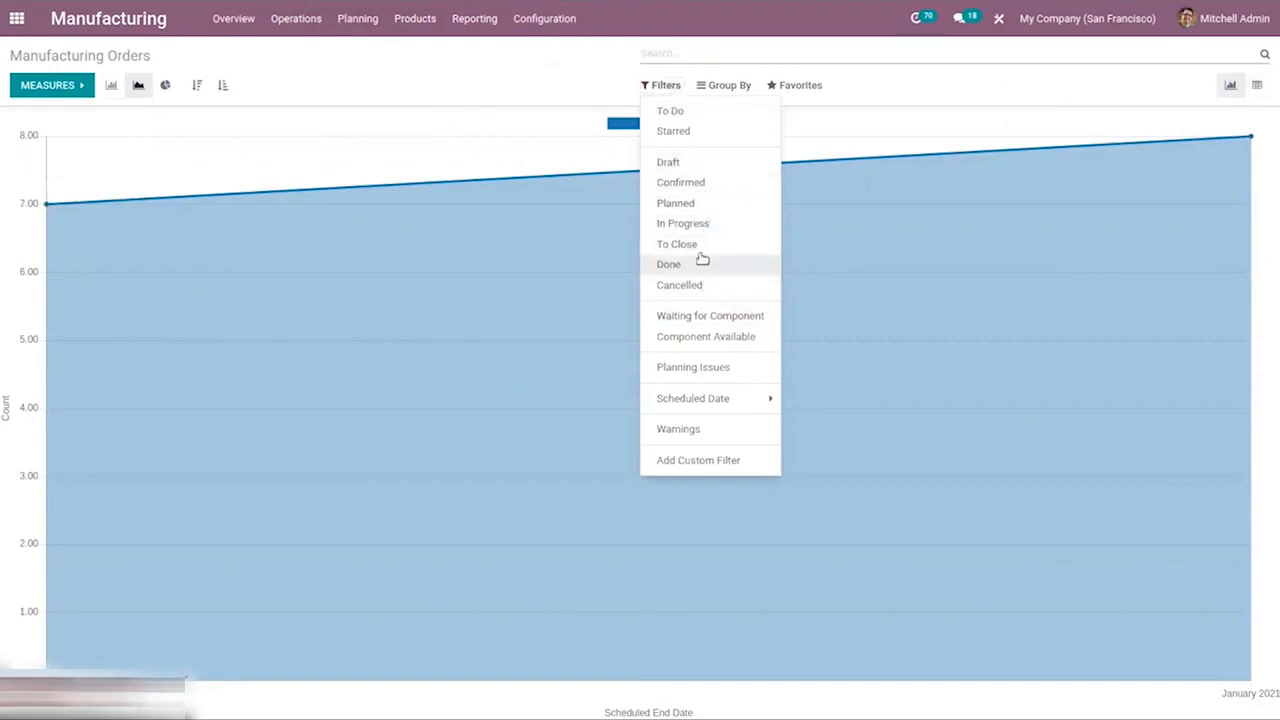
{"action": "left_click", "coordinate": [727, 85]}
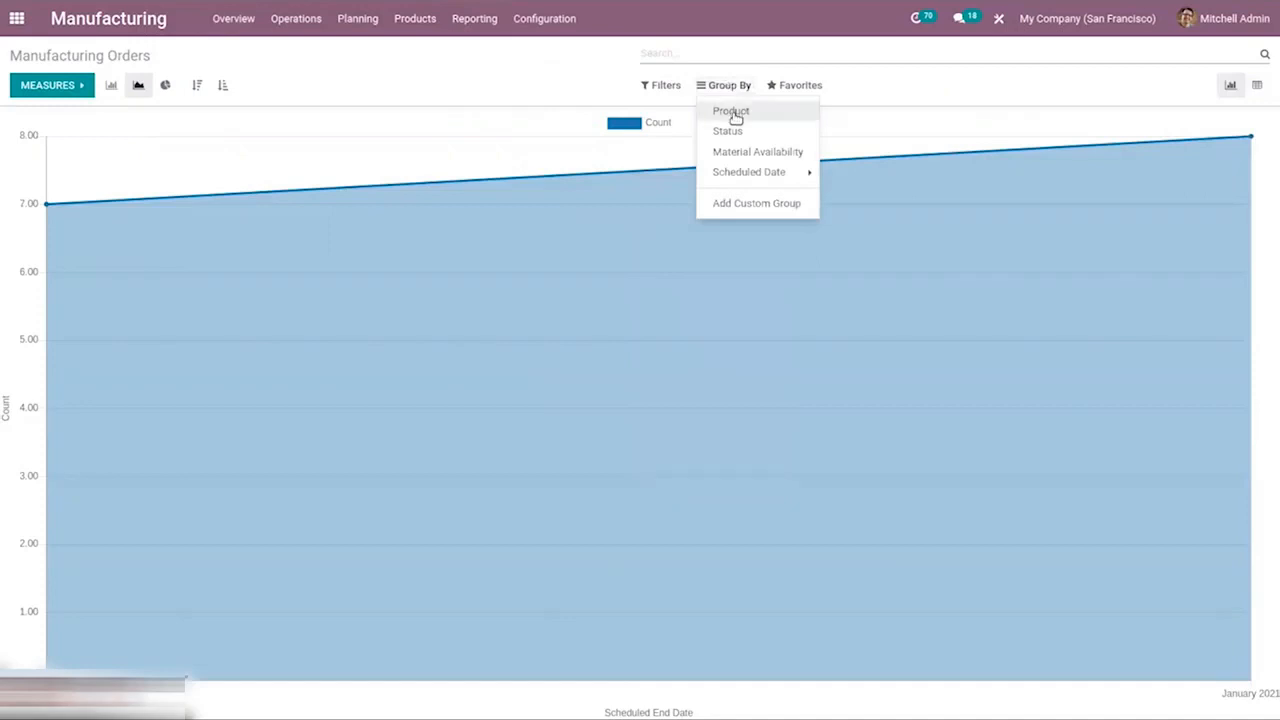
{"action": "left_click", "coordinate": [733, 112]}
{"action": "left_click", "coordinate": [748, 130]}
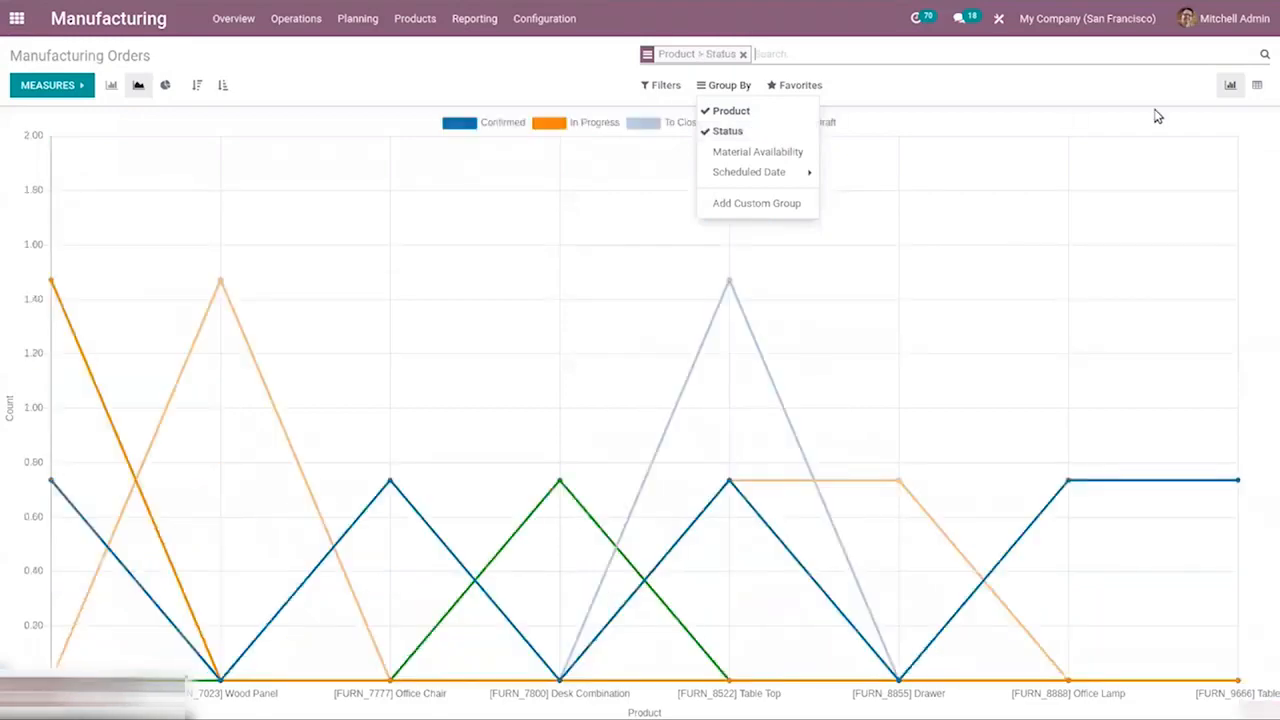
{"action": "left_click", "coordinate": [462, 84]}
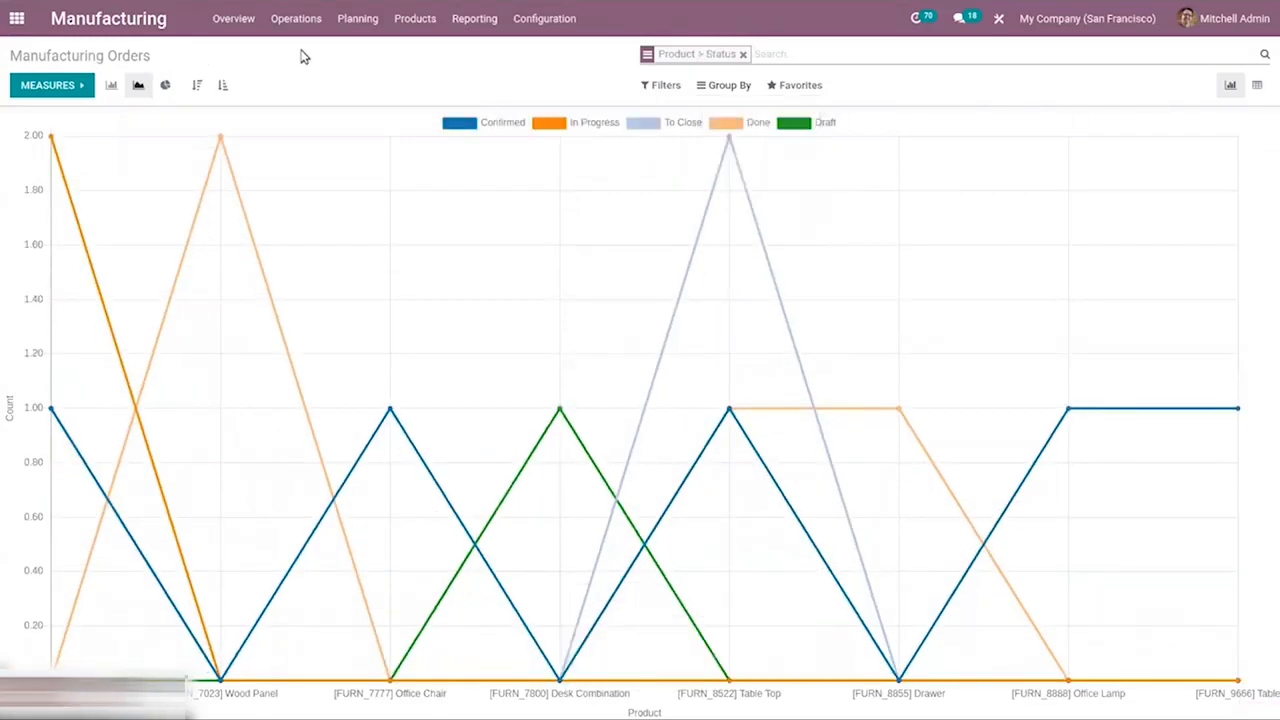
View the Work Orders report and then the Overall Equipment Effectiveness report.
{"action": "left_click", "coordinate": [408, 22]}
{"action": "left_click", "coordinate": [476, 19]}
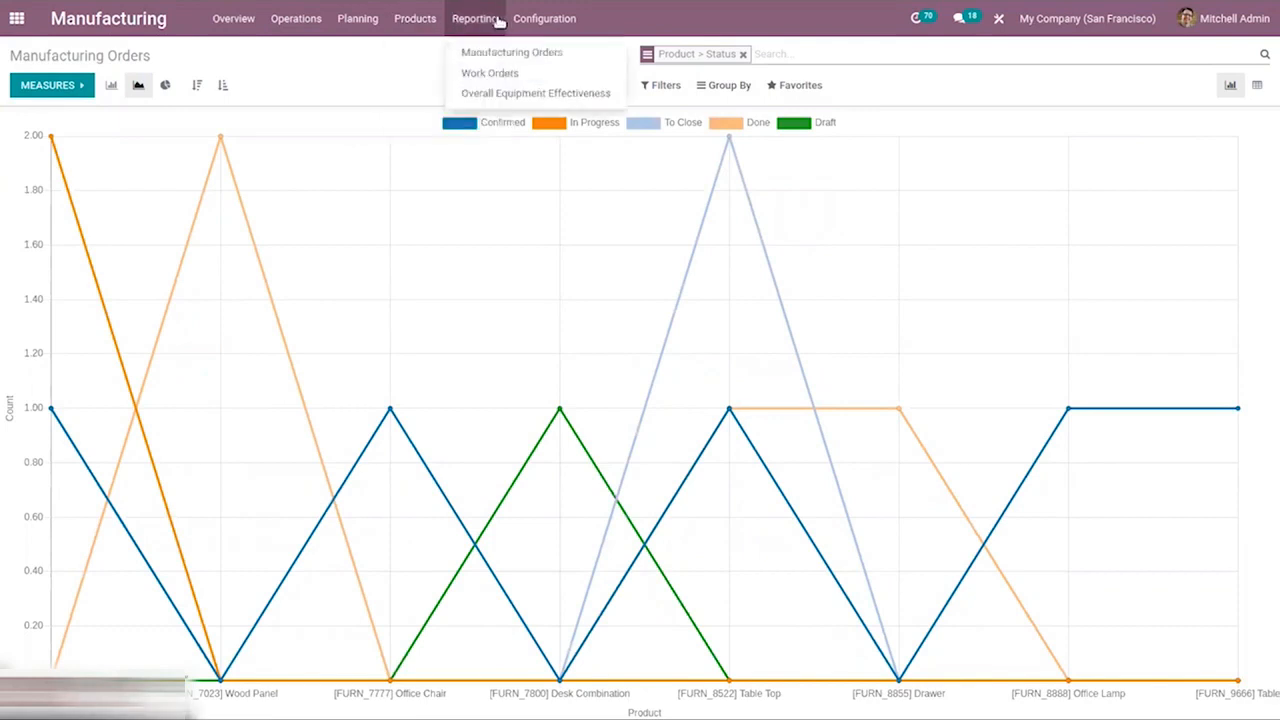
{"action": "left_click", "coordinate": [506, 75]}
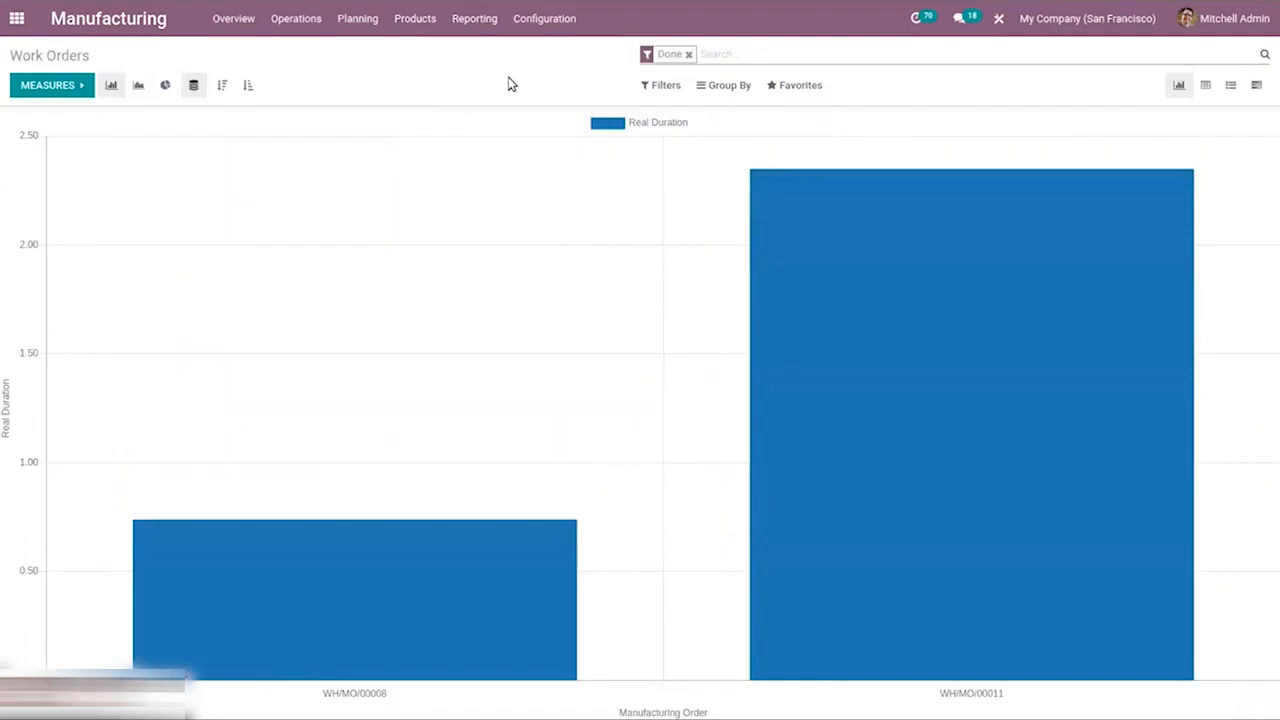
{"action": "left_click", "coordinate": [469, 31]}
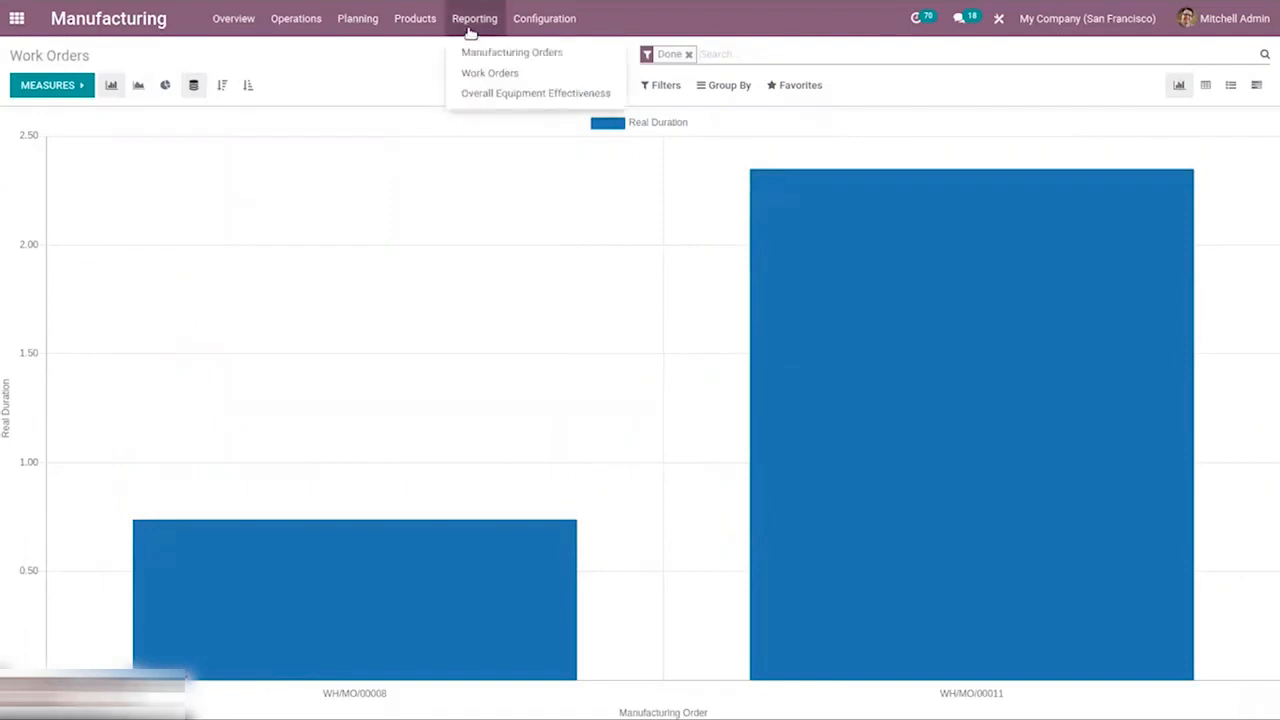
{"action": "left_click", "coordinate": [493, 101]}
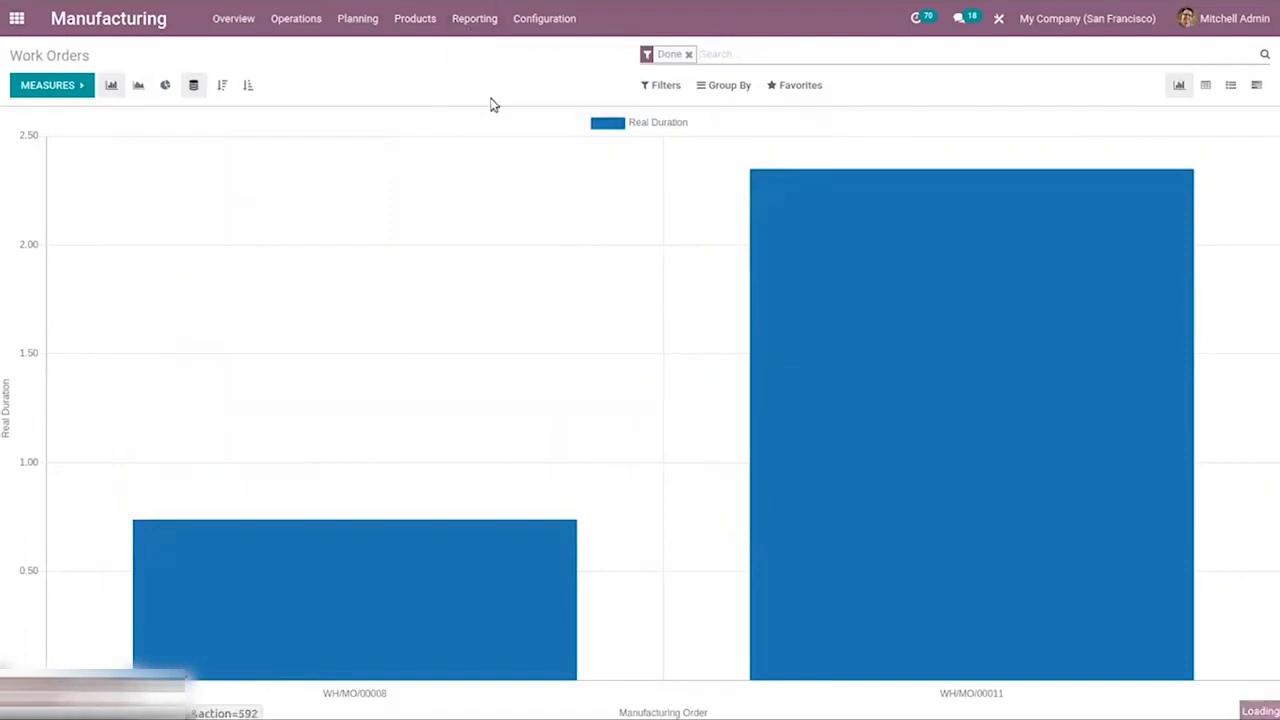
{"action": "left_click", "coordinate": [471, 18]}
{"action": "left_click", "coordinate": [415, 18]}
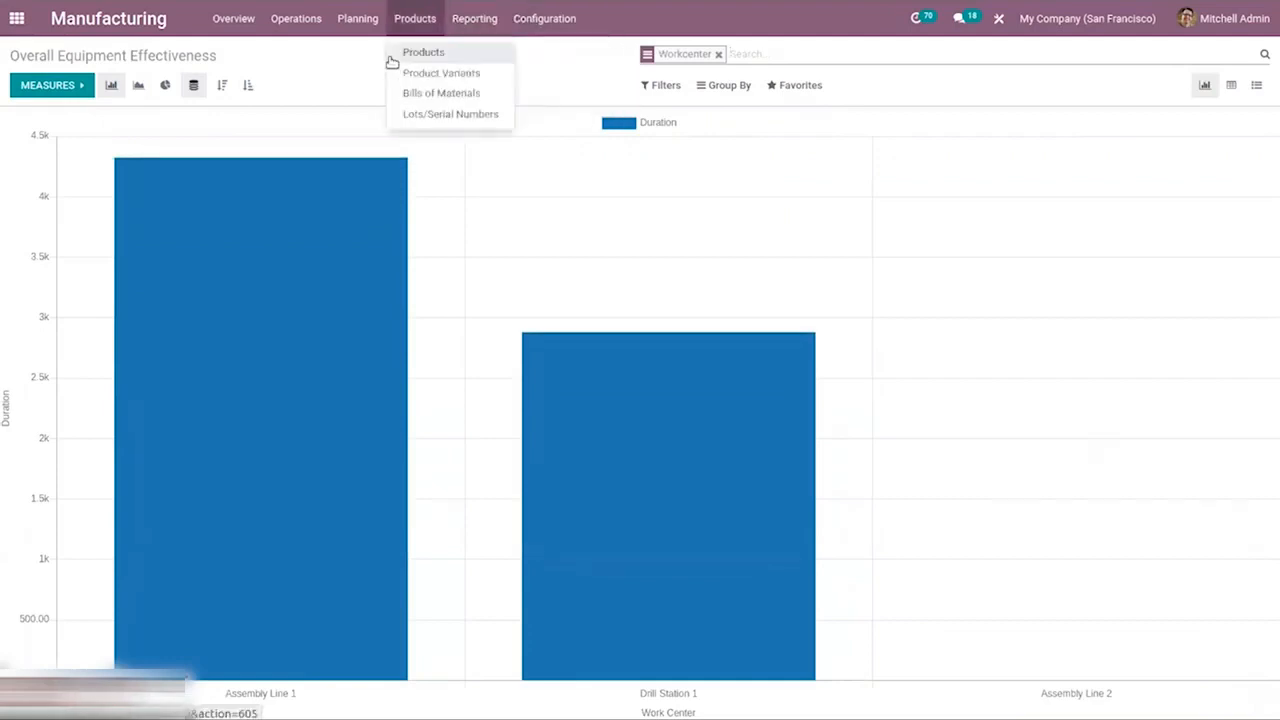
{"action": "left_click", "coordinate": [296, 18]}
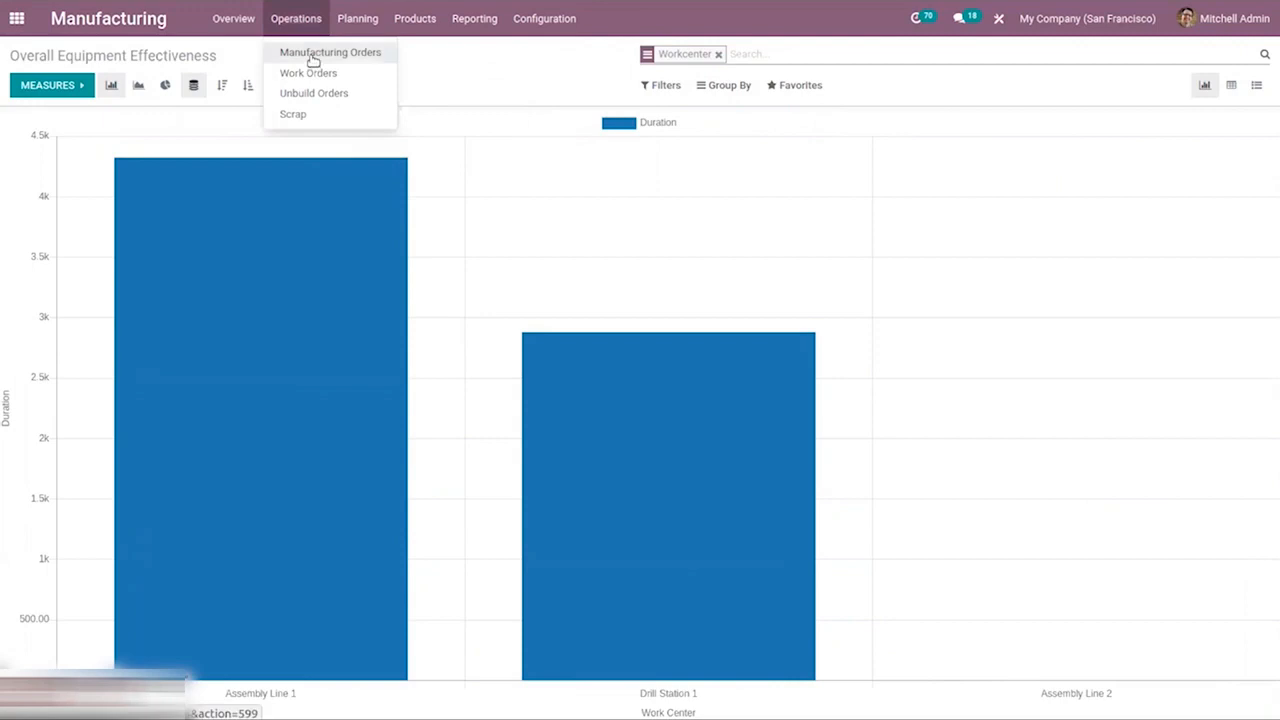
{"action": "left_click", "coordinate": [478, 76]}
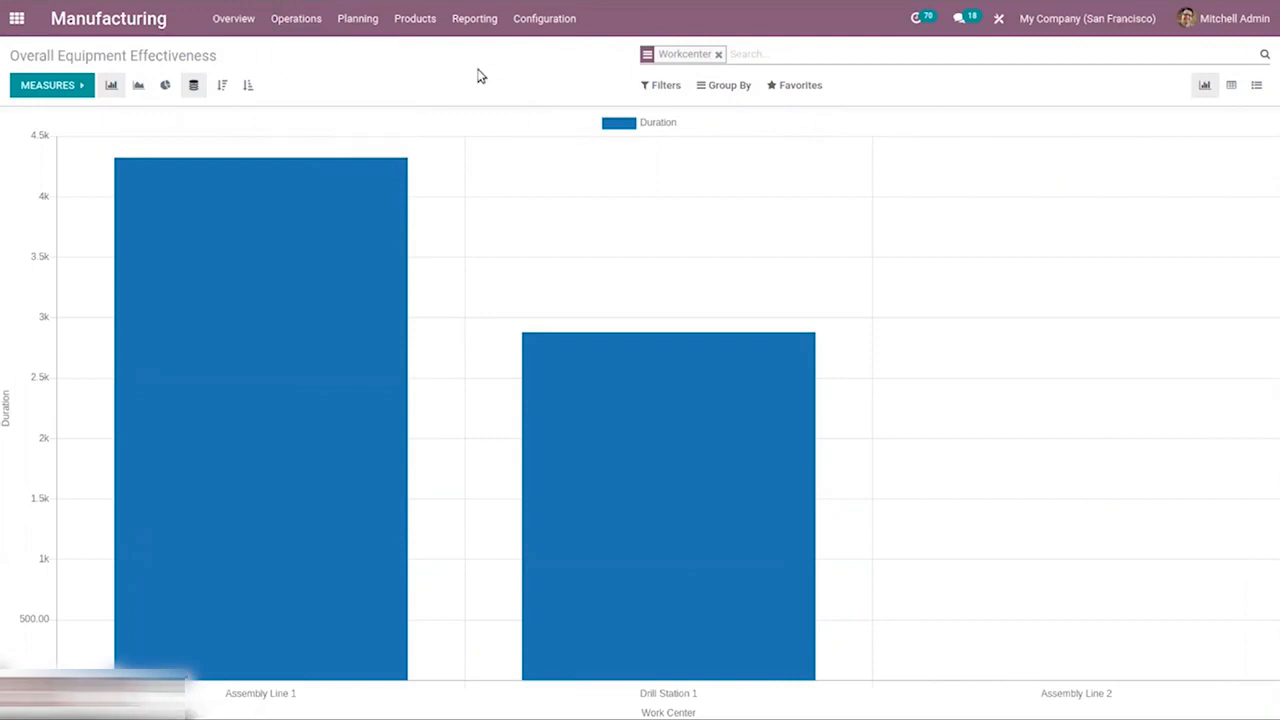
Switch to the Maintenance app by searching the applications for "ma".
{"action": "left_click", "coordinate": [6, 20]}
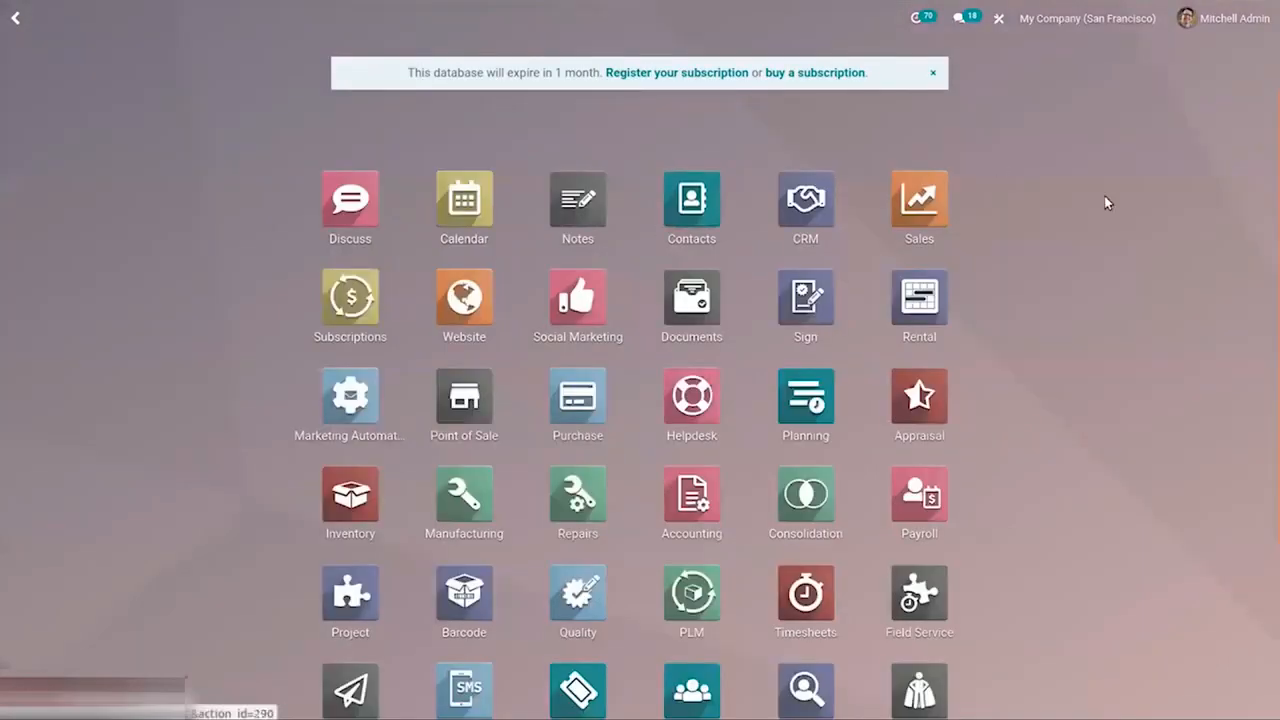
{"action": "type", "text": "ma"}
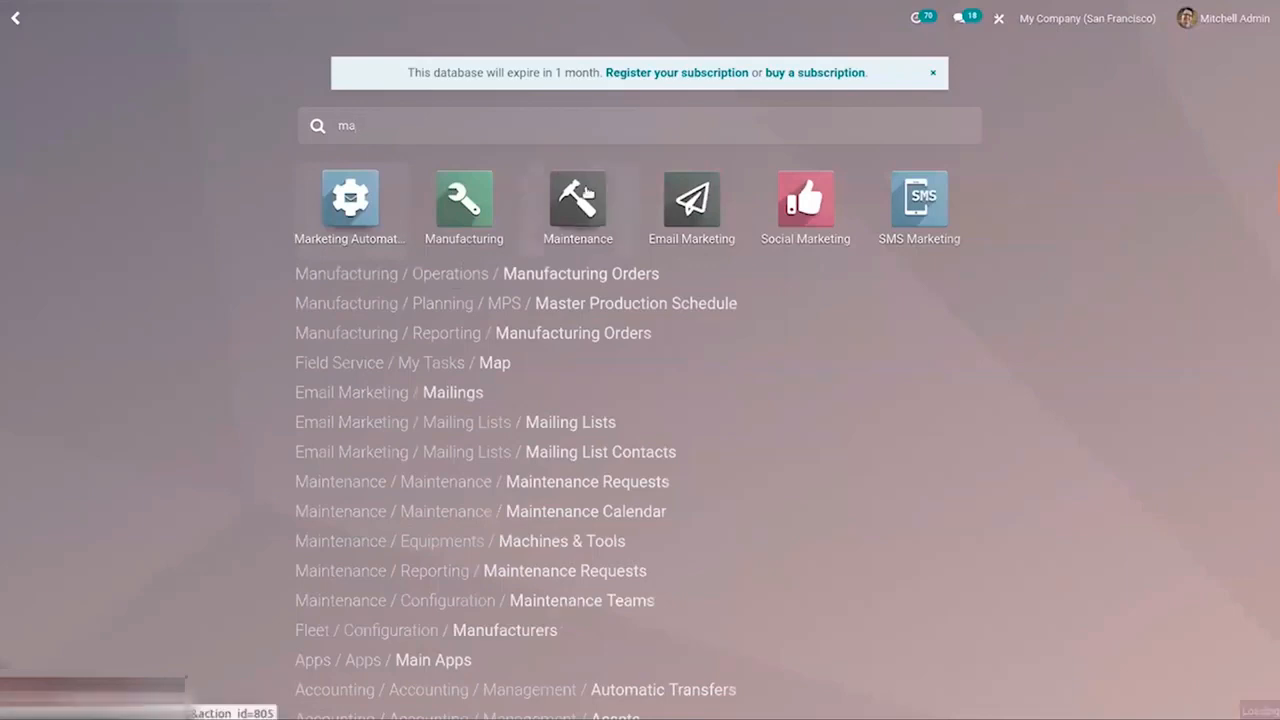
{"action": "left_click", "coordinate": [586, 197]}
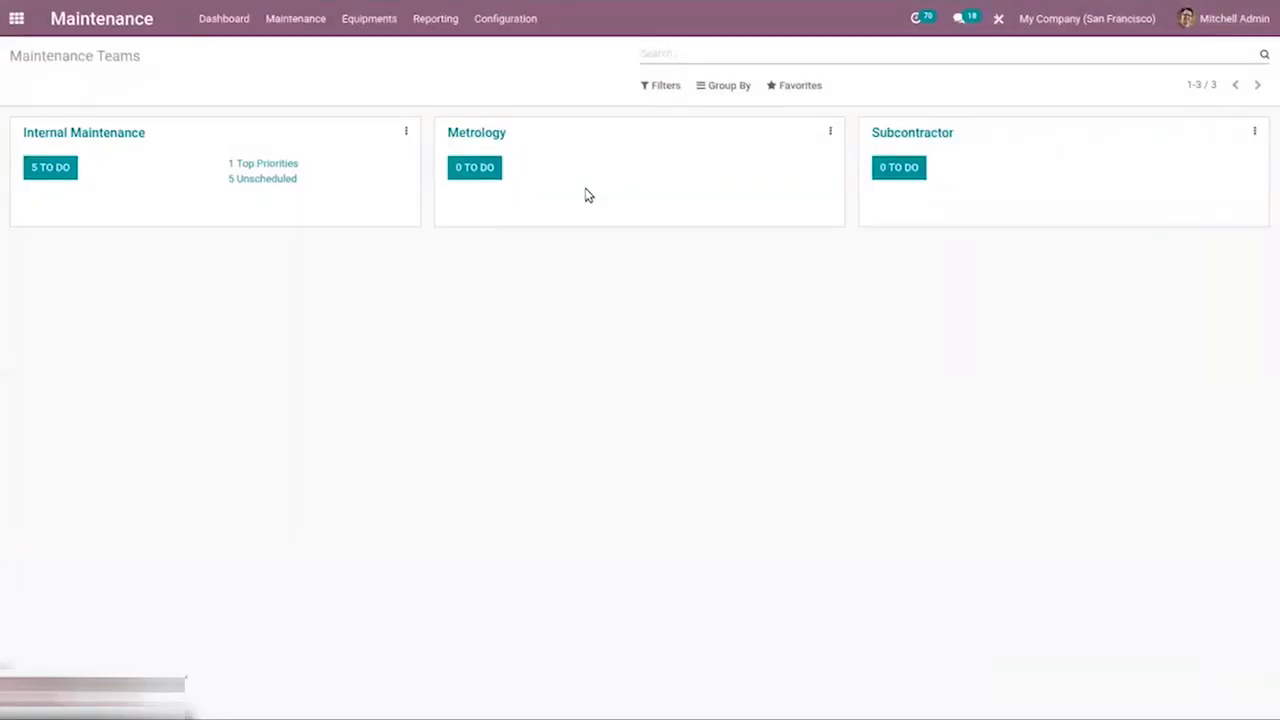
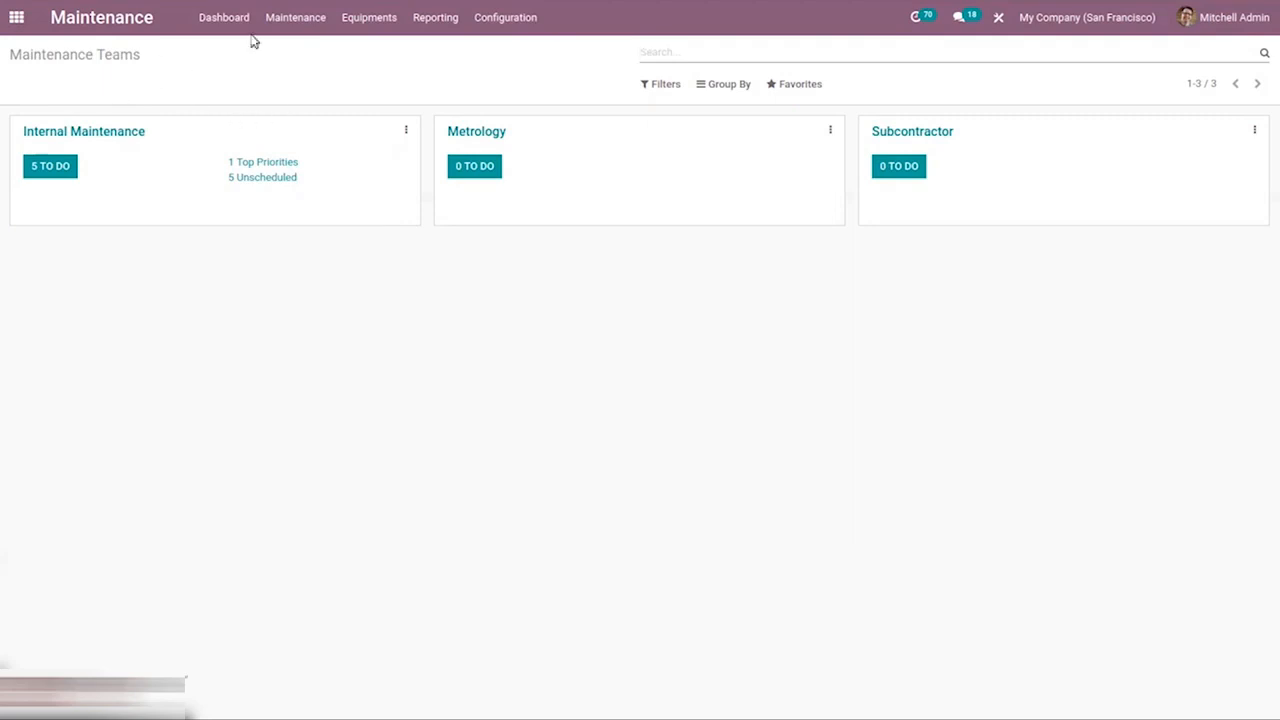
Open the maintenance requests and start a new request titled "display failure".
{"action": "left_click", "coordinate": [287, 22]}
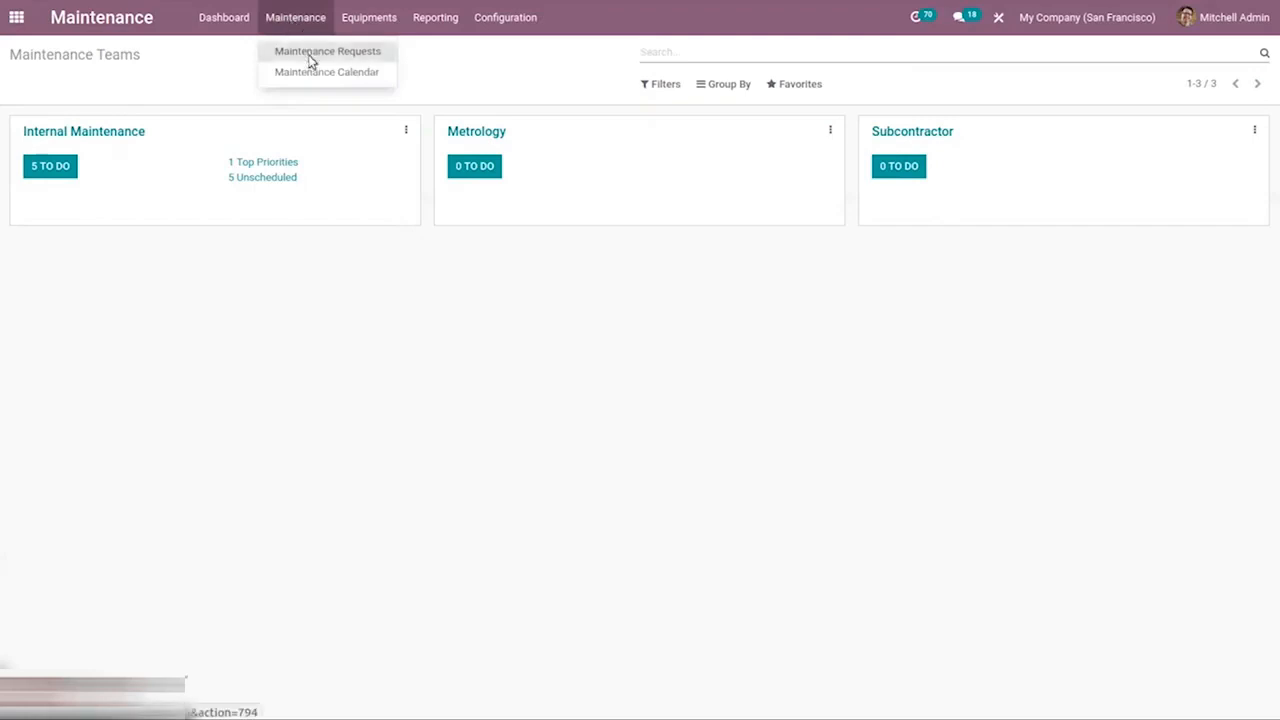
{"action": "left_click", "coordinate": [310, 53]}
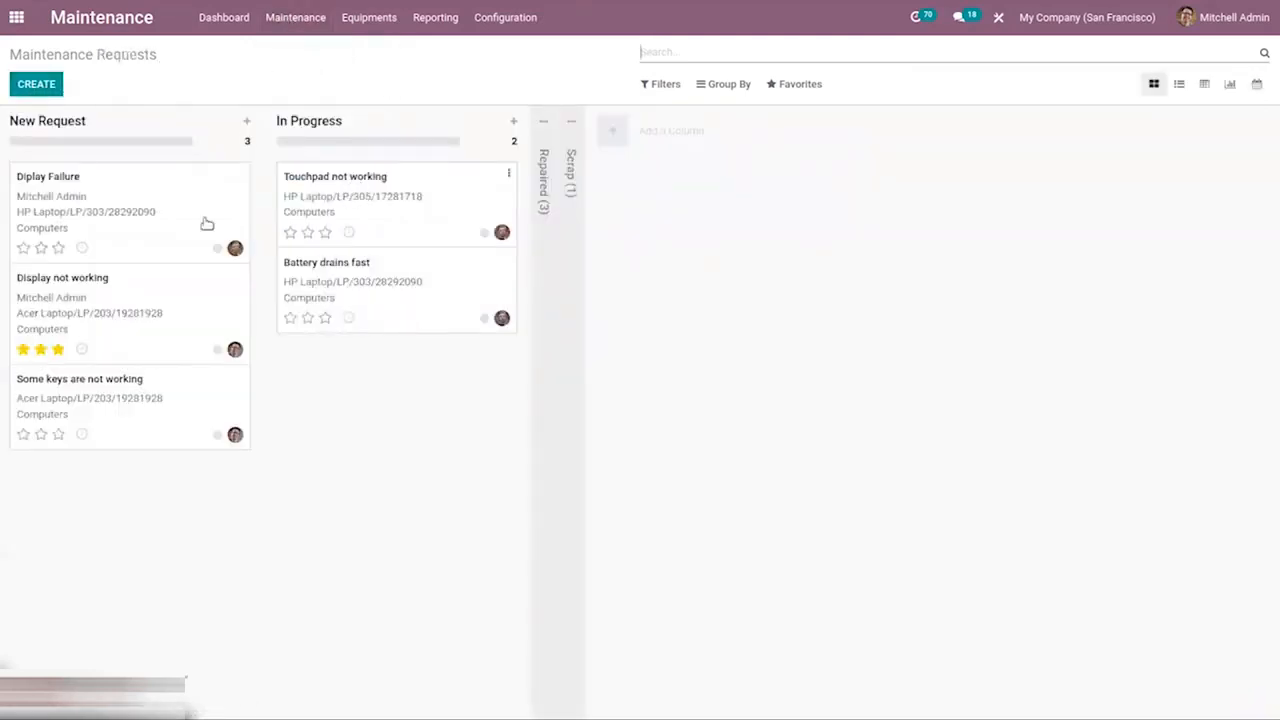
{"action": "left_click", "coordinate": [22, 88]}
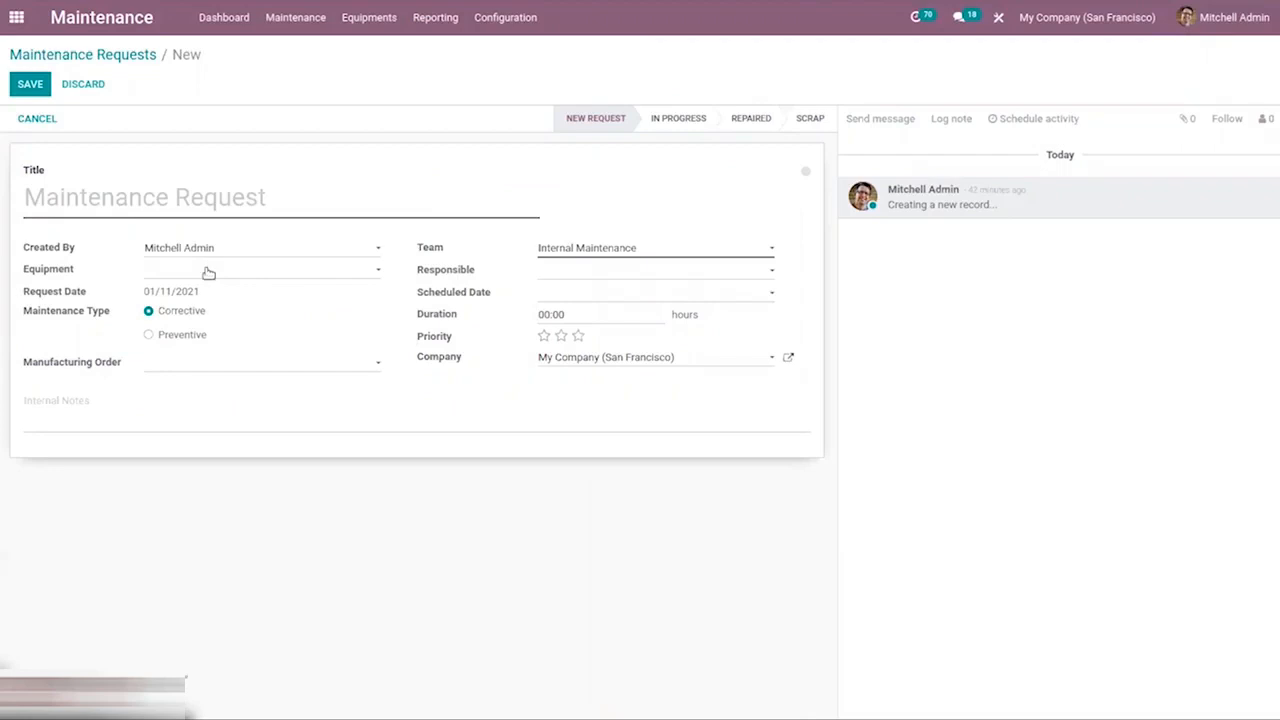
{"action": "type", "text": "f"}
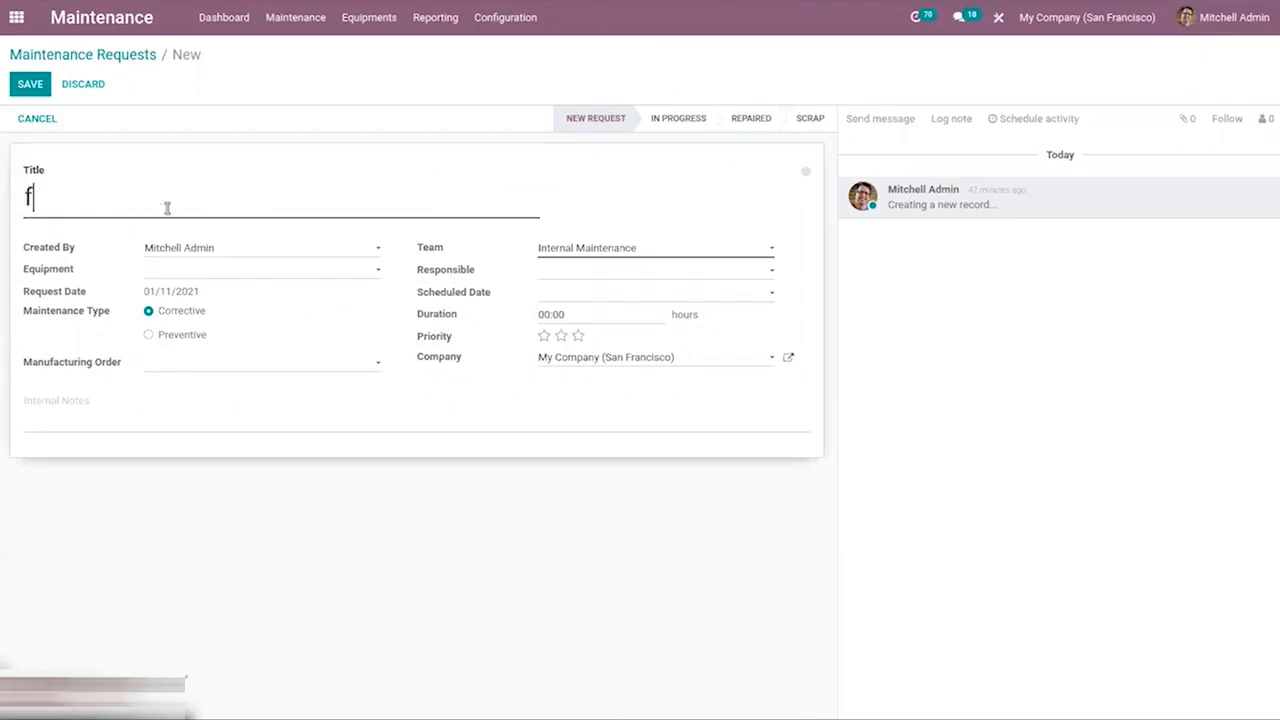
{"action": "type", "text": "ailure "}
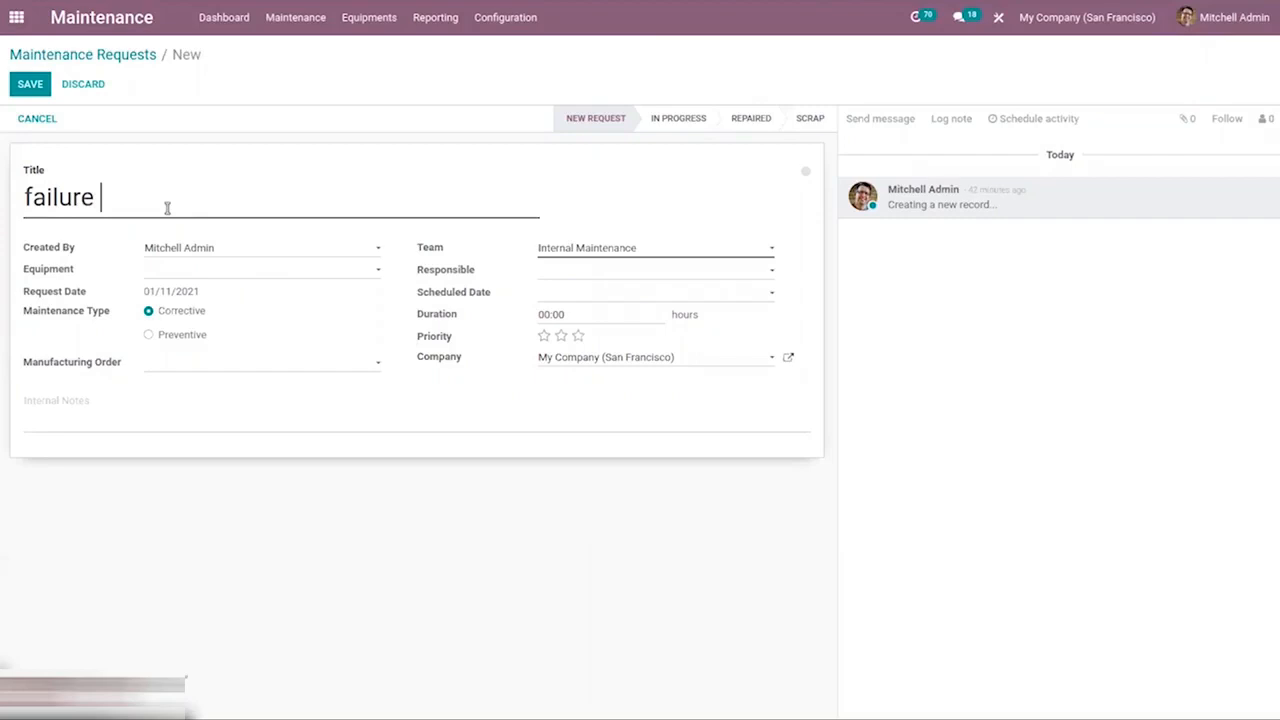
{"action": "type", "text": "display"}
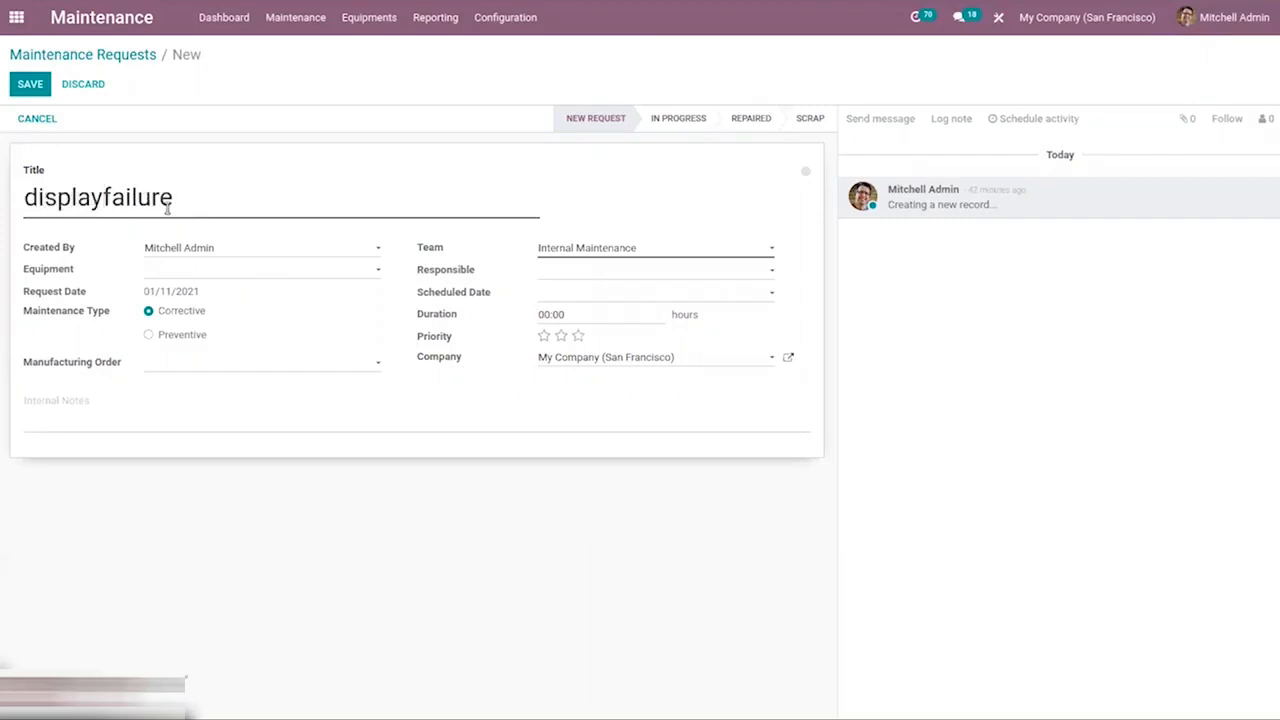
Set the request's equipment to Samsung Monitor 15"/MT/127/18291018, give it a three-star priority, and save it.
{"action": "left_click", "coordinate": [206, 269]}
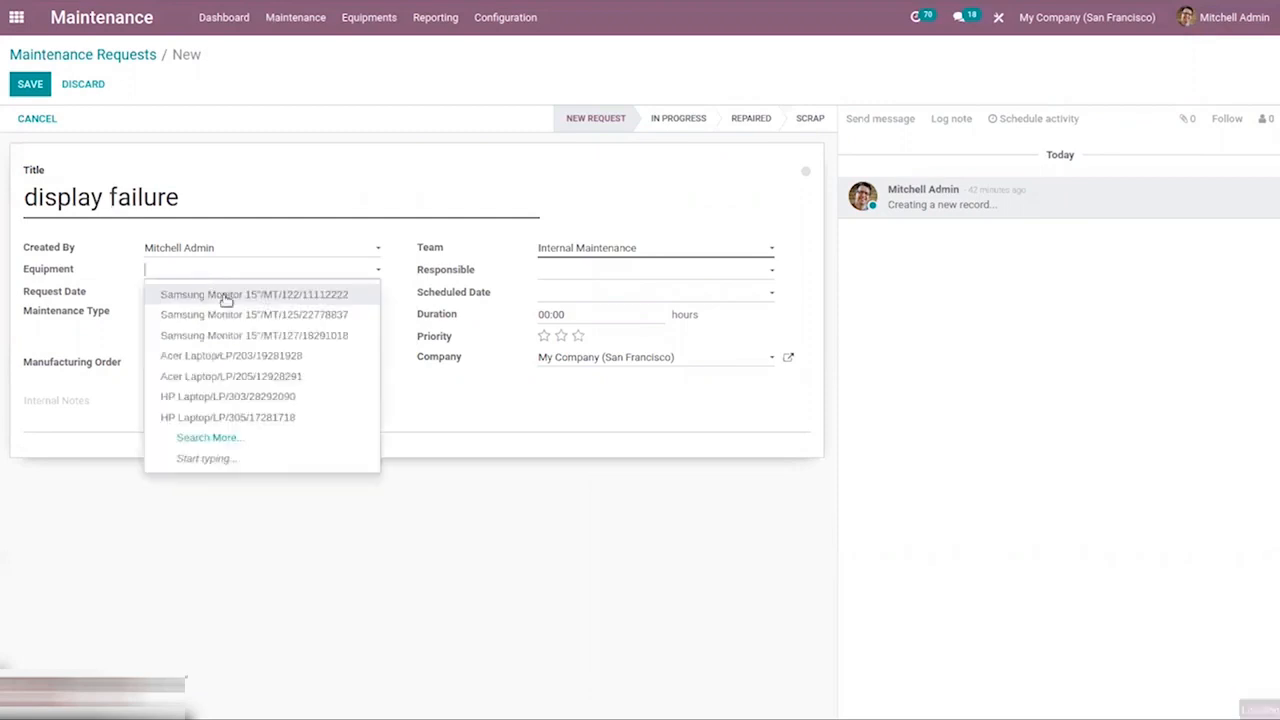
{"action": "left_click", "coordinate": [240, 335]}
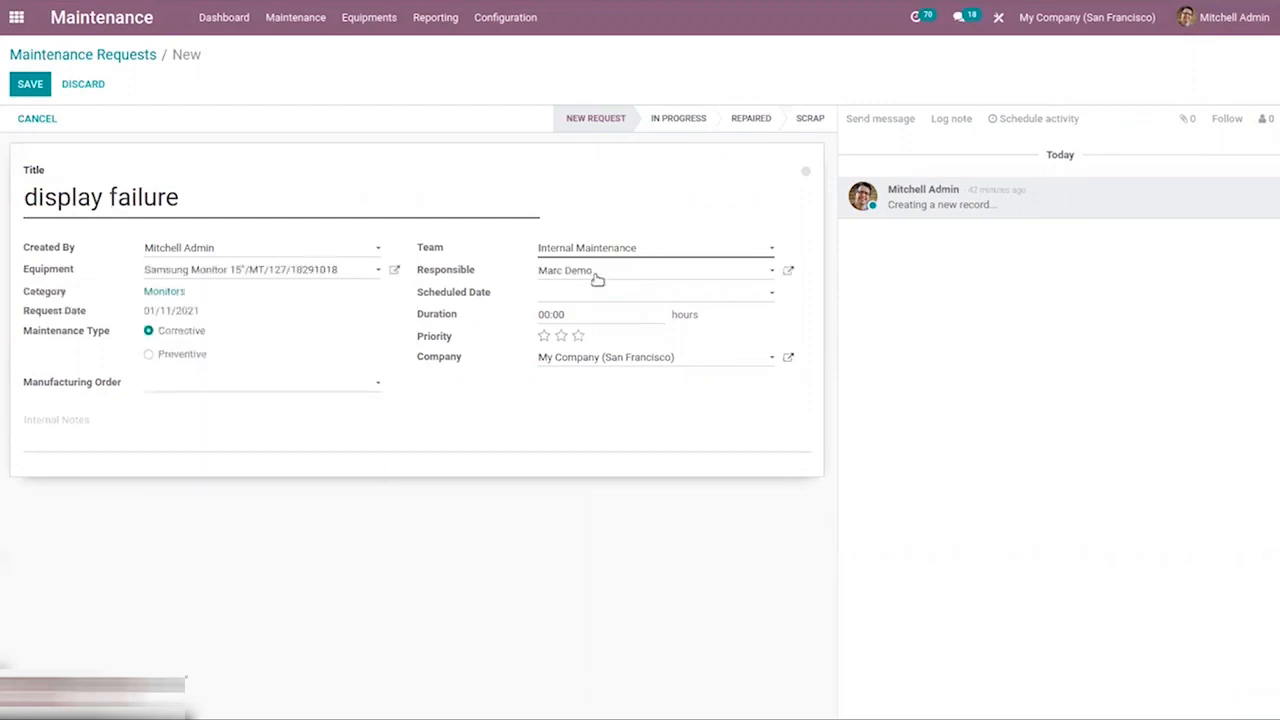
{"action": "left_click", "coordinate": [543, 336]}
{"action": "left_click", "coordinate": [578, 337]}
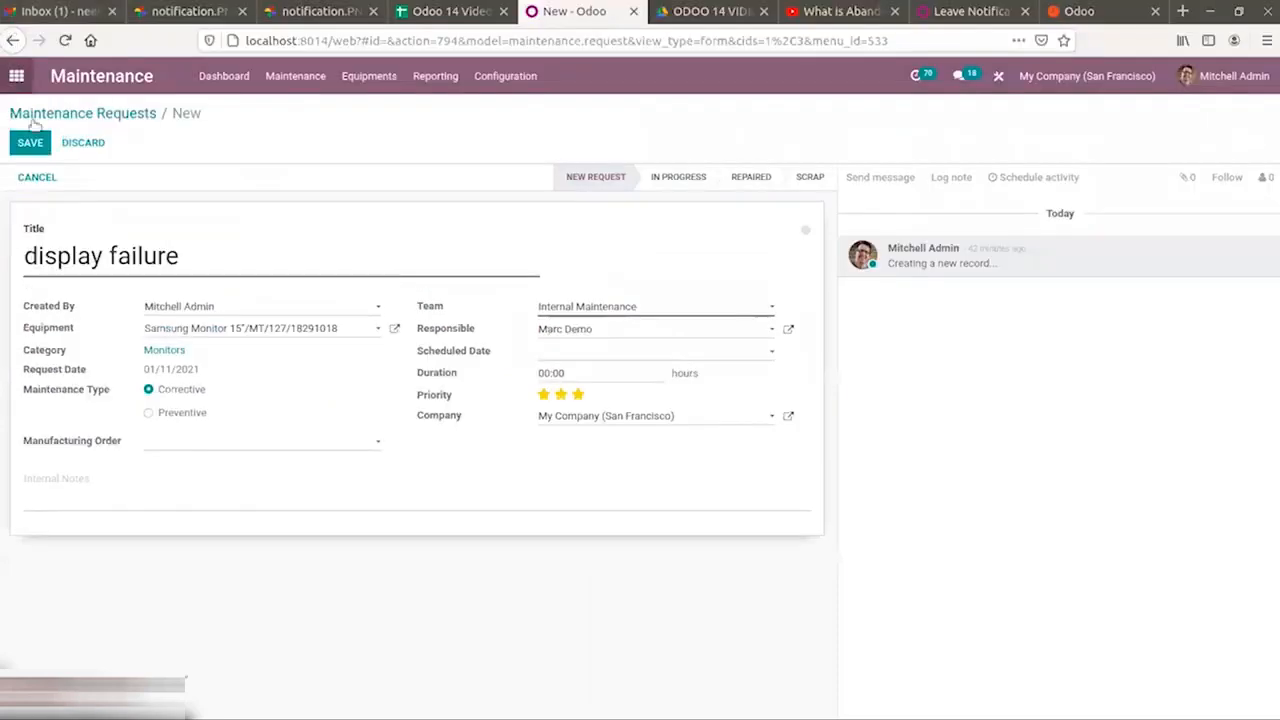
{"action": "left_click", "coordinate": [23, 143]}
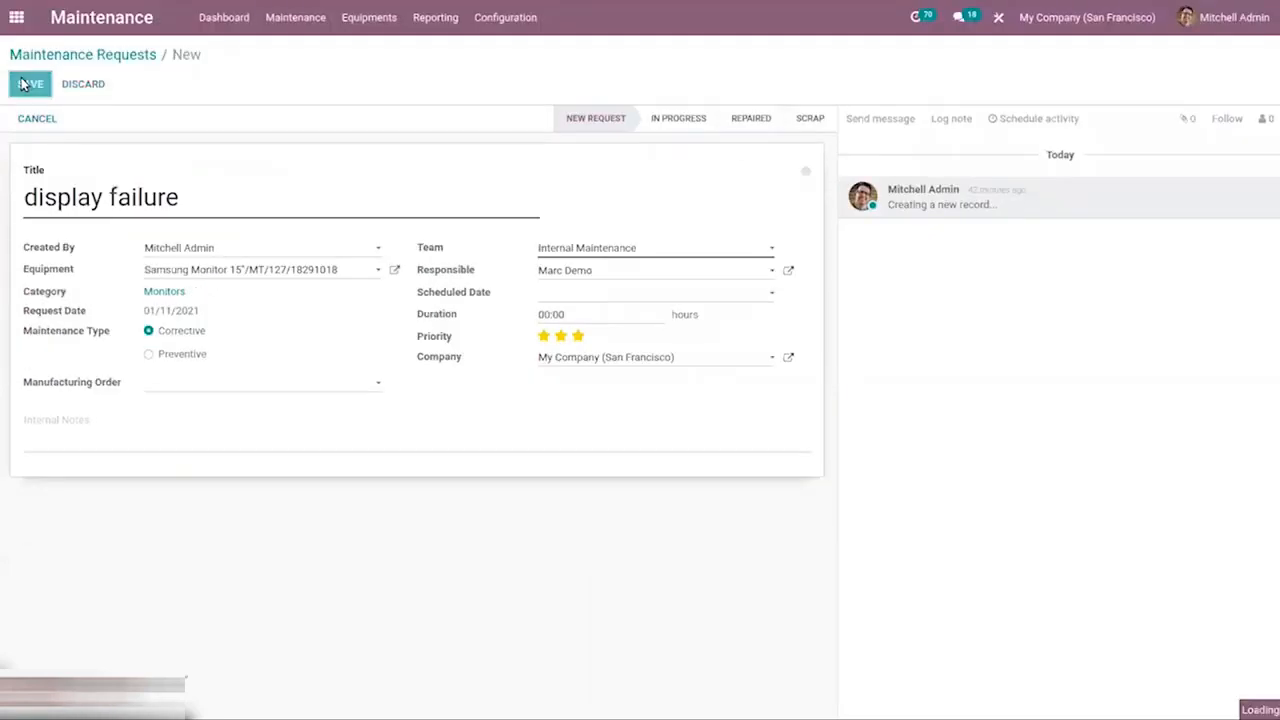
Return to the maintenance requests board and expand the Repaired column.
{"action": "left_click", "coordinate": [138, 58]}
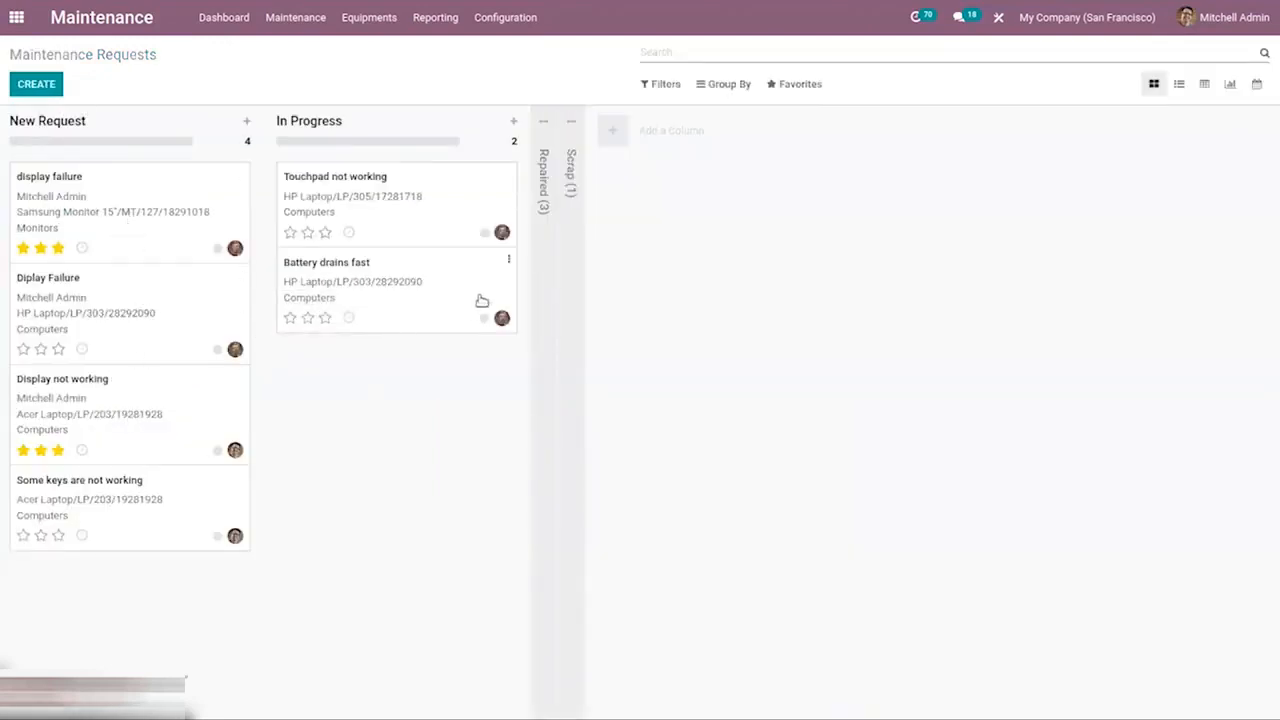
{"action": "left_click", "coordinate": [545, 152]}
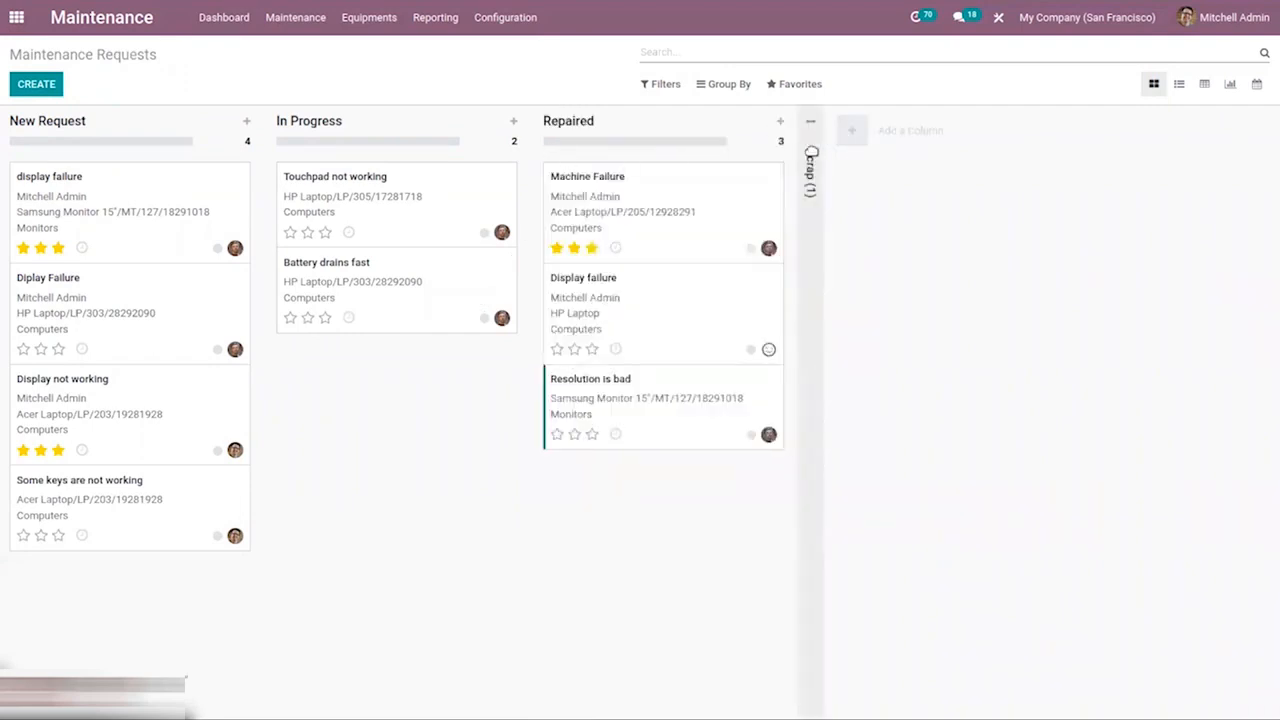
Go to the maintenance dashboard and examine the Internal Maintenance team card's options menu.
{"action": "left_click", "coordinate": [295, 18]}
{"action": "left_click", "coordinate": [228, 18]}
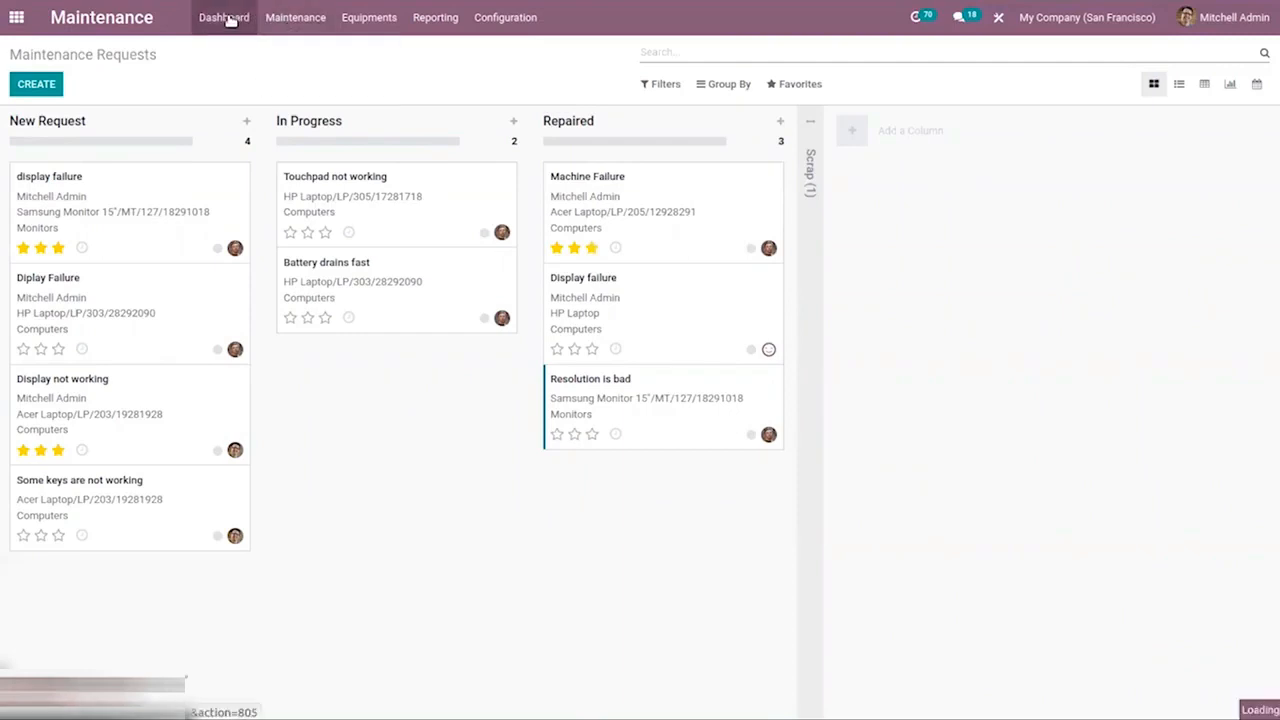
{"action": "left_click", "coordinate": [298, 19]}
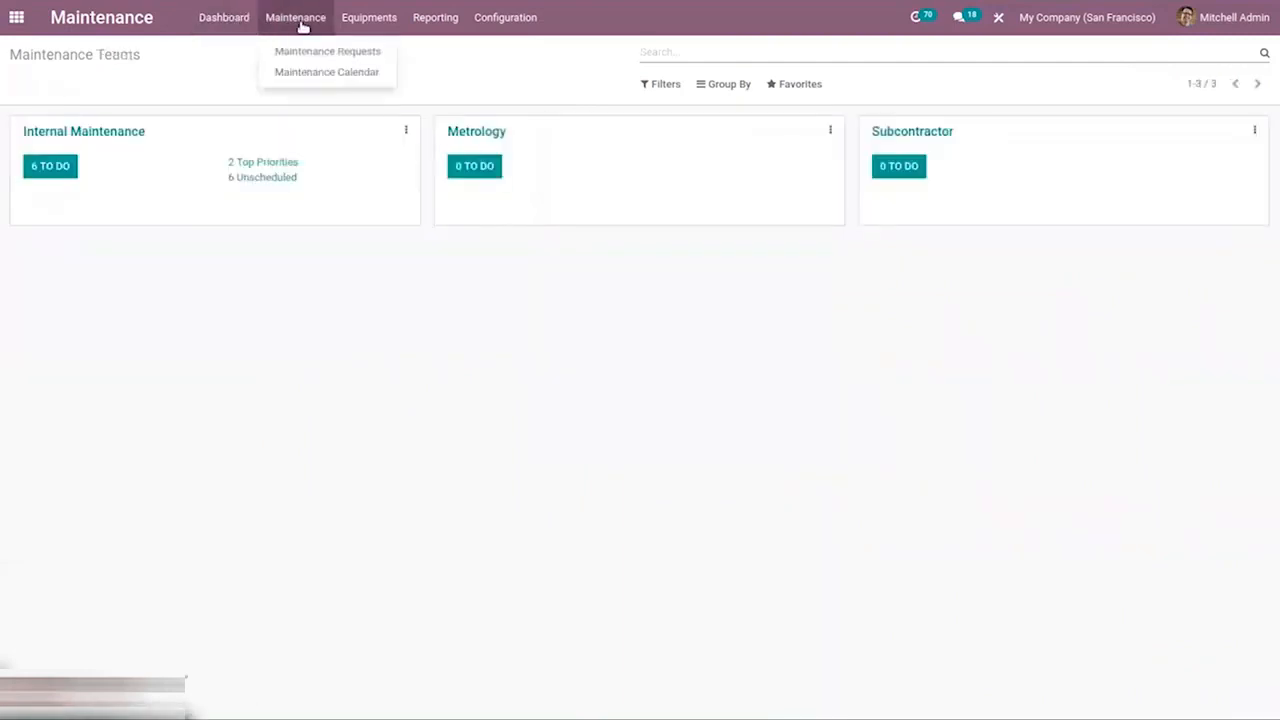
{"action": "left_click", "coordinate": [140, 86]}
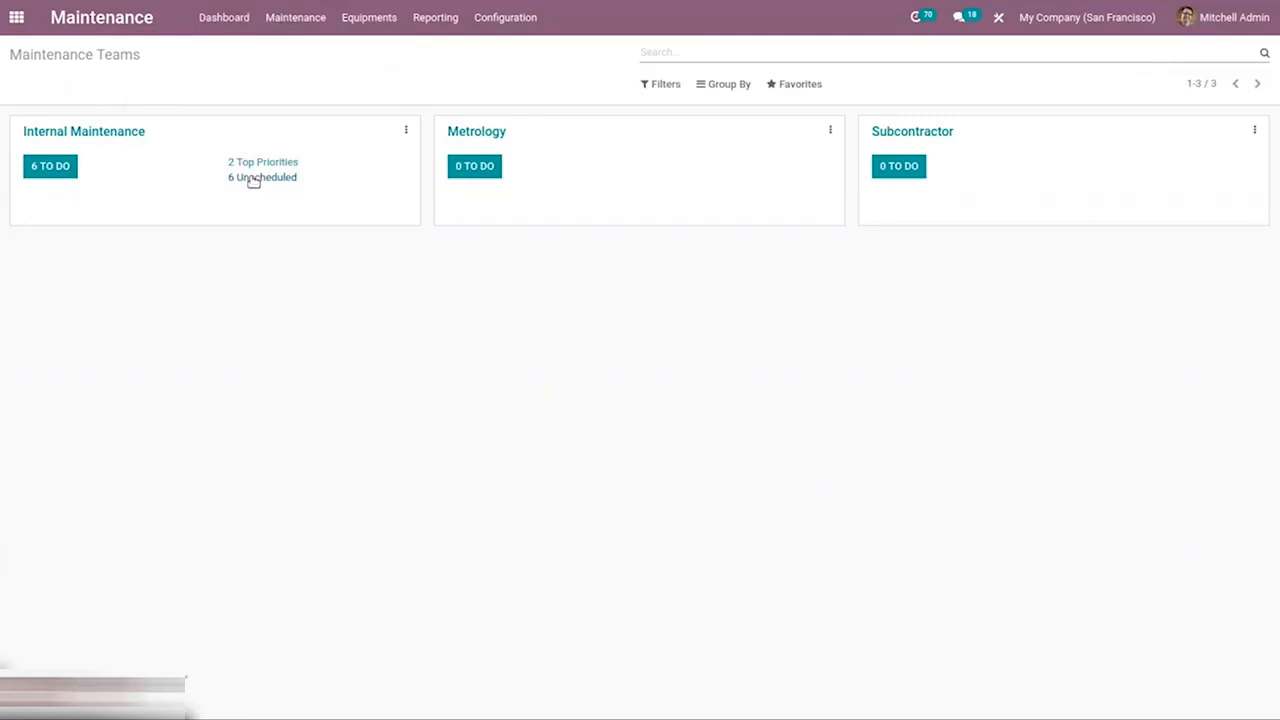
{"action": "left_click", "coordinate": [406, 134]}
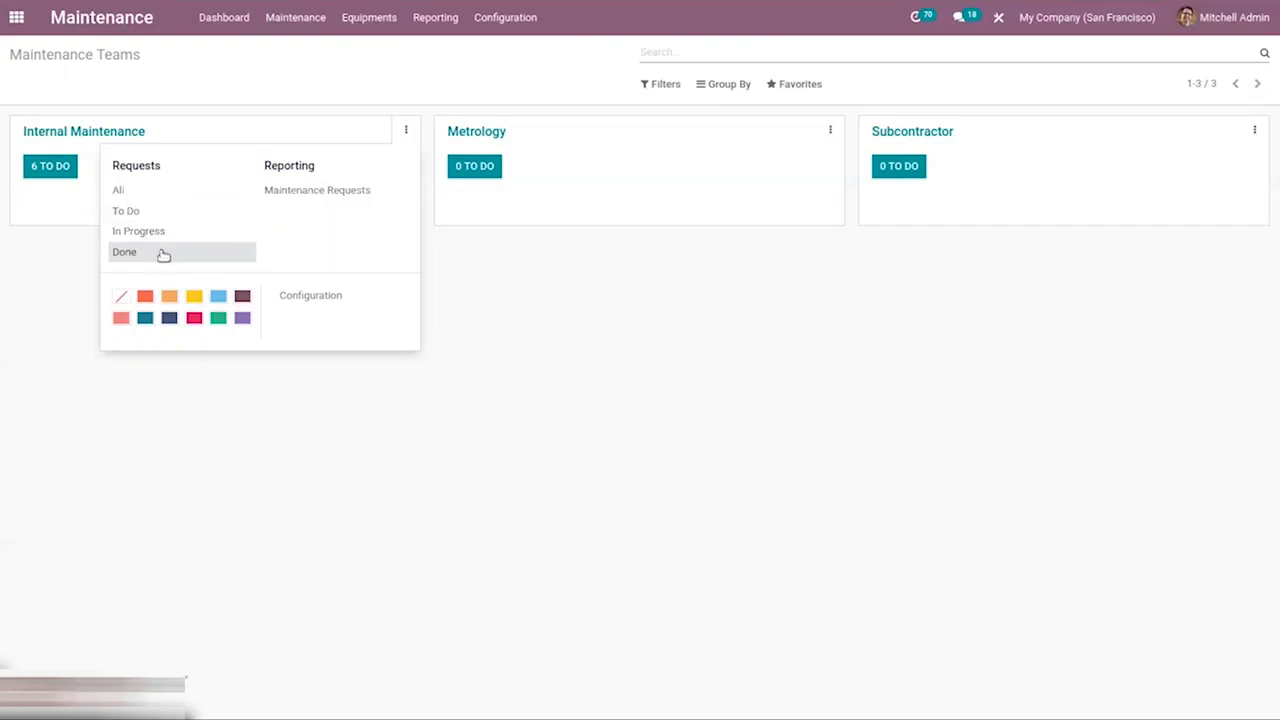
{"action": "left_click", "coordinate": [341, 296]}
{"action": "left_click", "coordinate": [88, 55]}
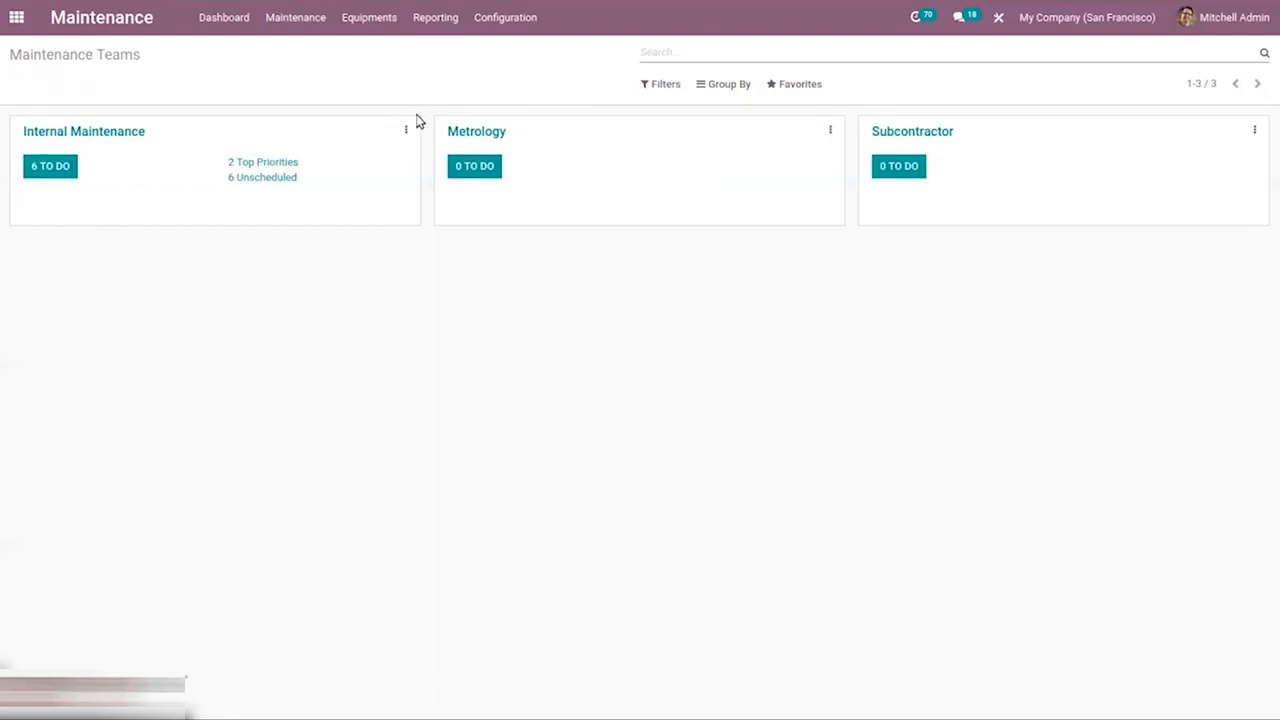
{"action": "left_click", "coordinate": [408, 131]}
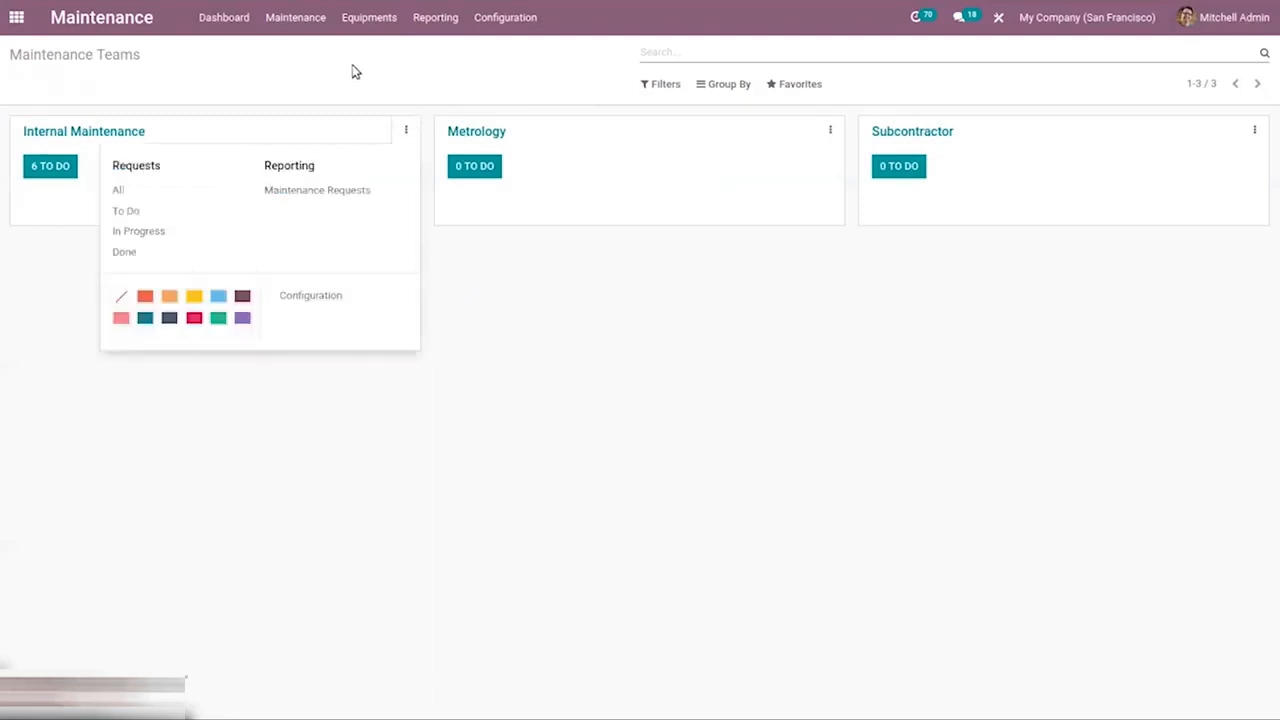
{"action": "left_click", "coordinate": [405, 128]}
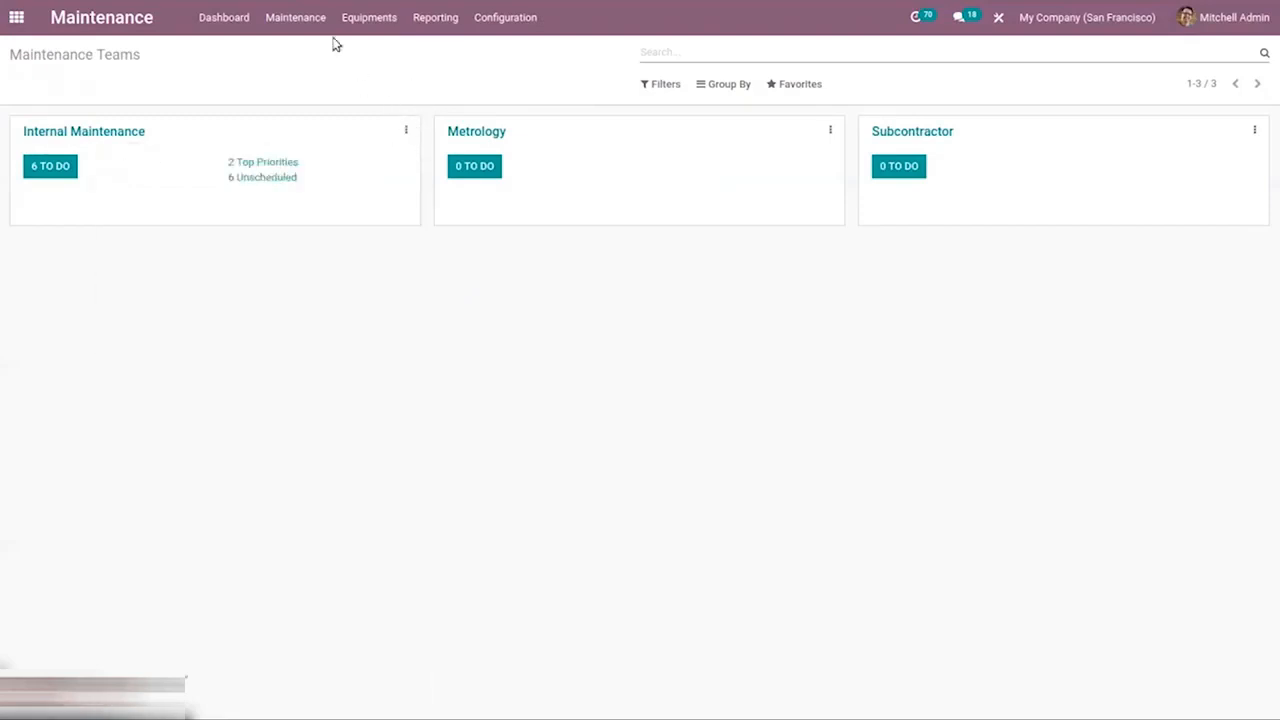
Open the equipment categories list, then the Machines & Tools equipment list.
{"action": "left_click", "coordinate": [510, 18]}
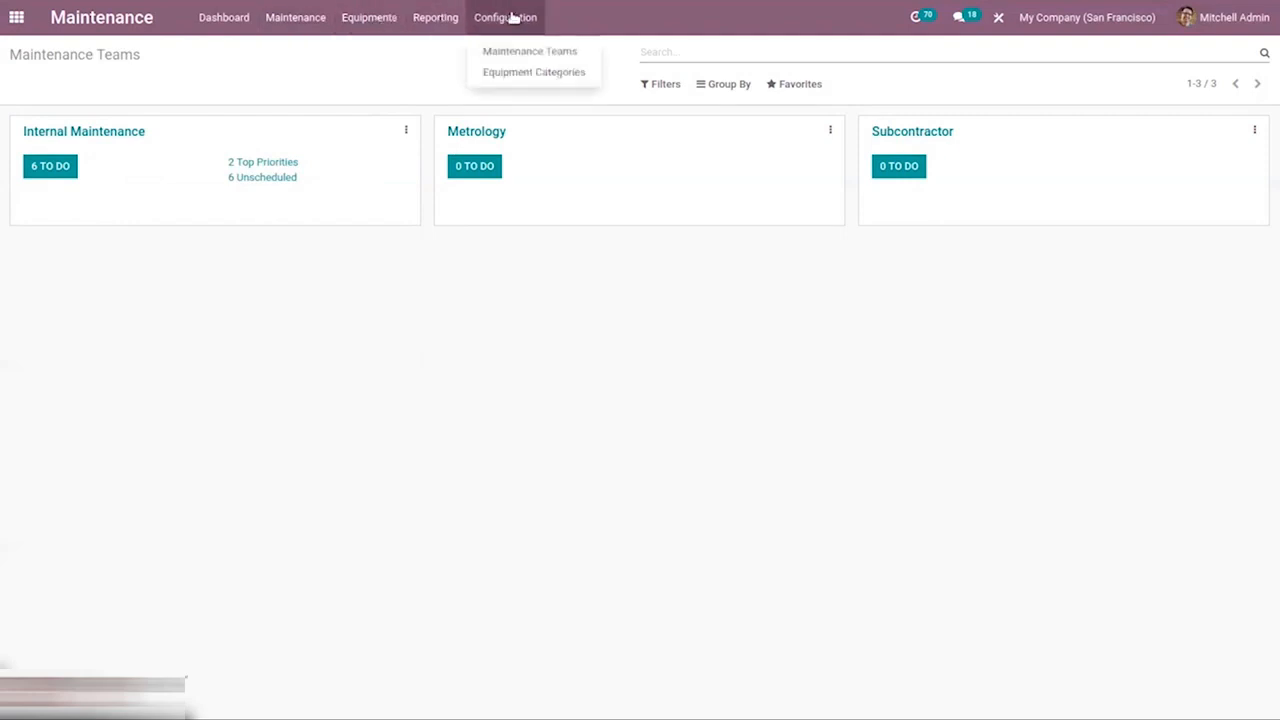
{"action": "left_click", "coordinate": [531, 73]}
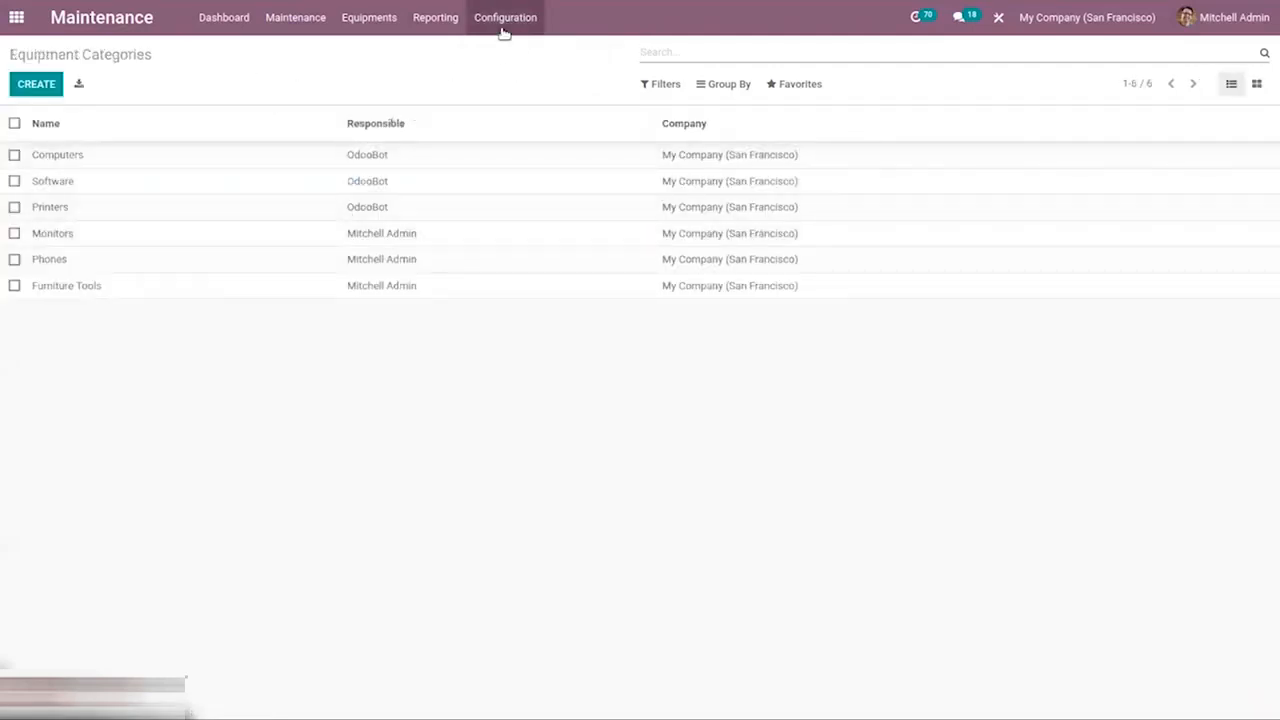
{"action": "left_click", "coordinate": [367, 32]}
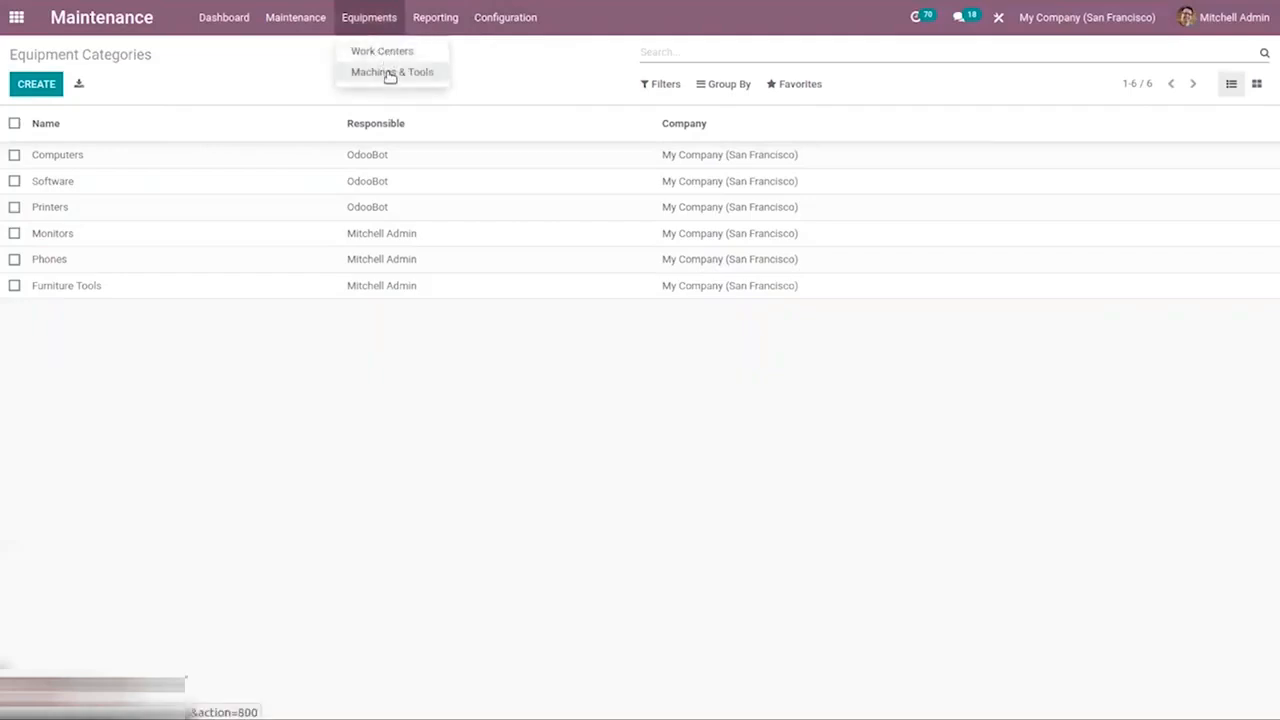
{"action": "left_click", "coordinate": [390, 74]}
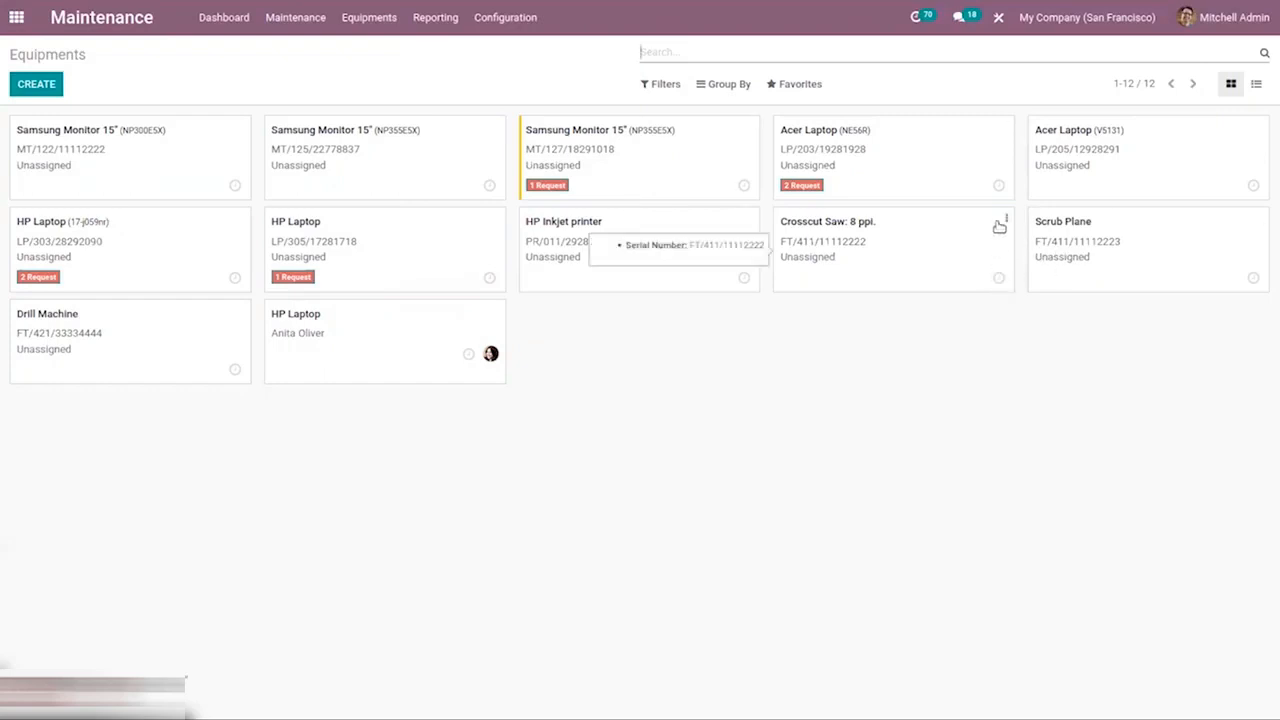
Assign a record colour to the Crosscut Saw: 8 ppi. equipment card and open it for editing.
{"action": "left_click", "coordinate": [1005, 219]}
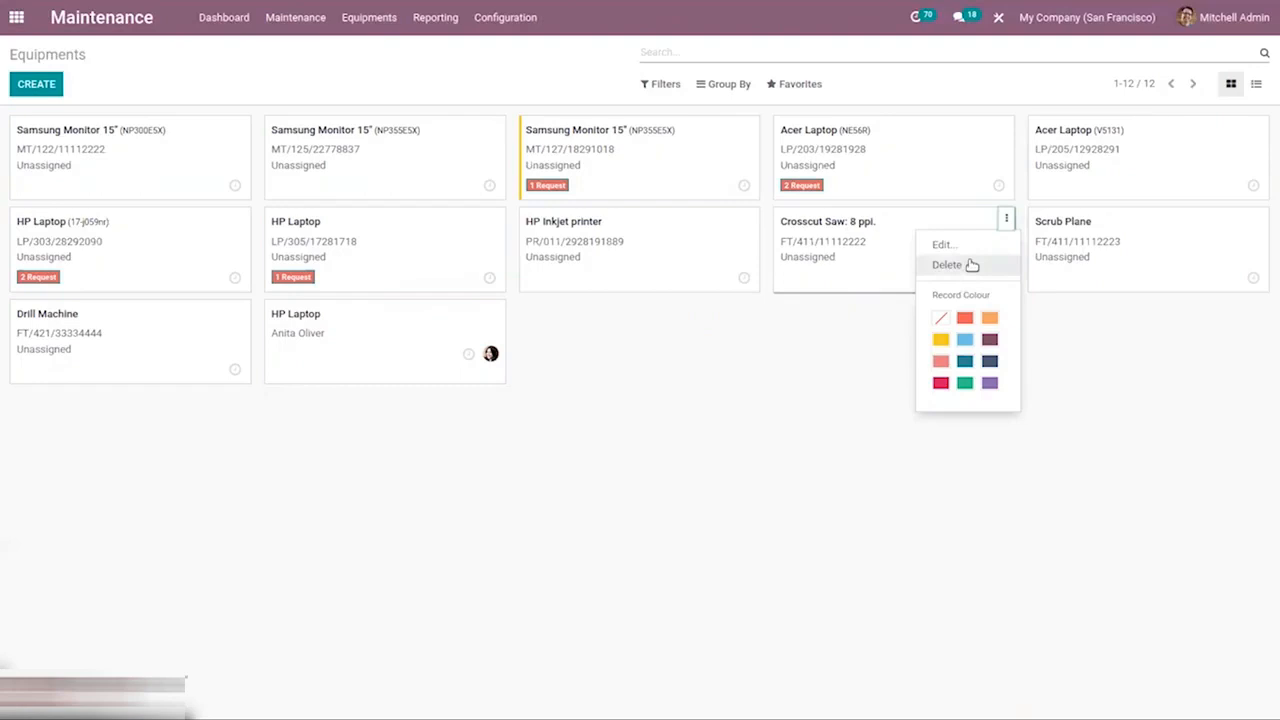
{"action": "left_click", "coordinate": [990, 341]}
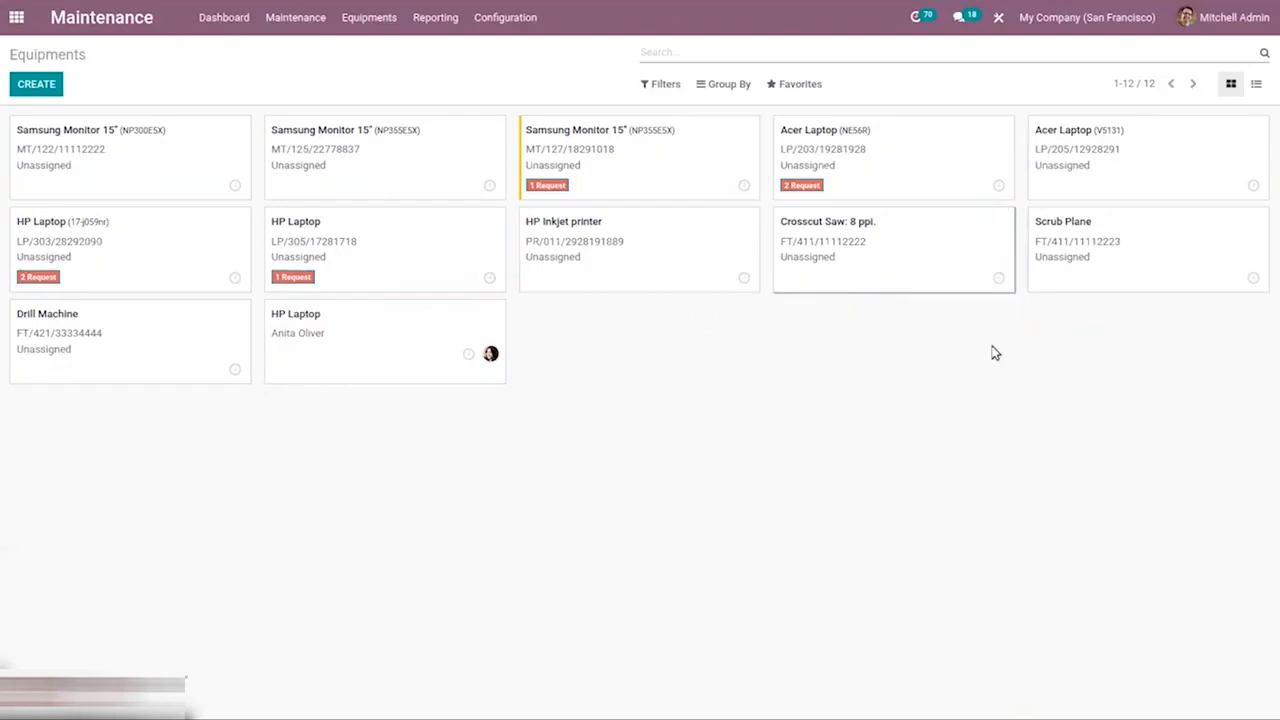
{"action": "left_click", "coordinate": [1007, 218]}
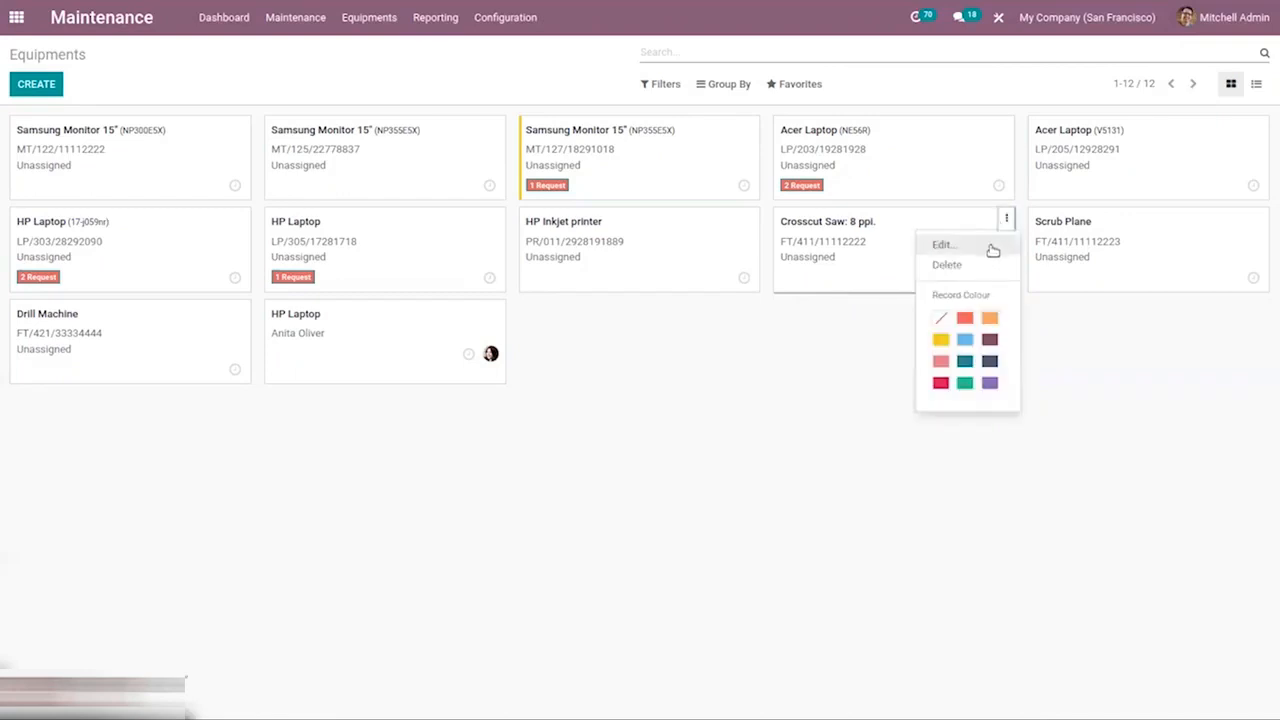
{"action": "left_click", "coordinate": [991, 247]}
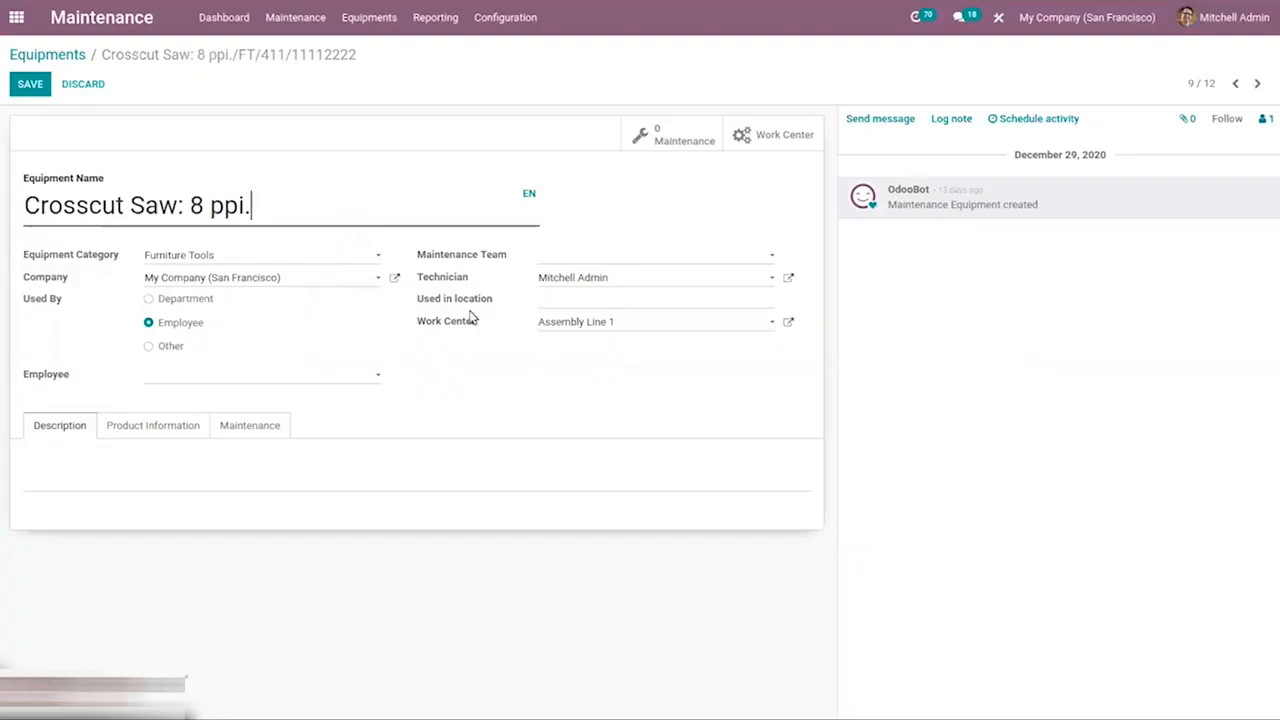
Review the saw's Product Information, Maintenance and Description tabs, then return to the equipment list.
{"action": "left_click", "coordinate": [161, 421]}
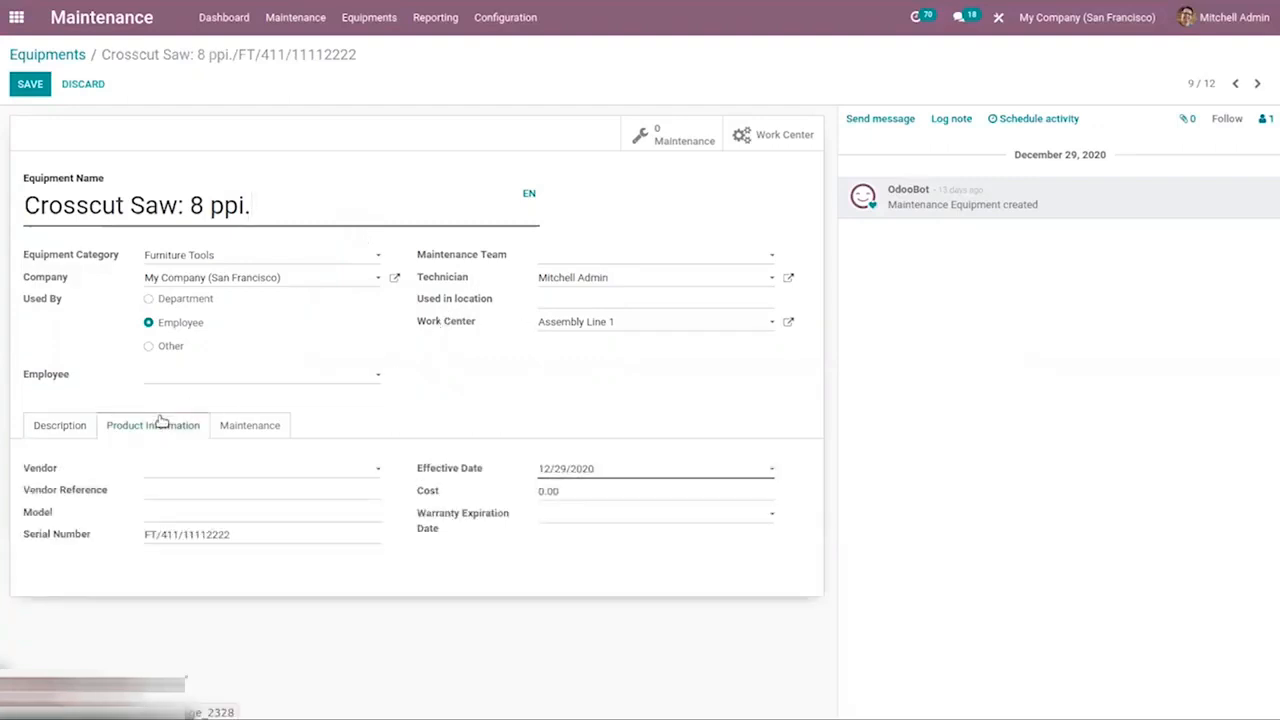
{"action": "left_click", "coordinate": [250, 426]}
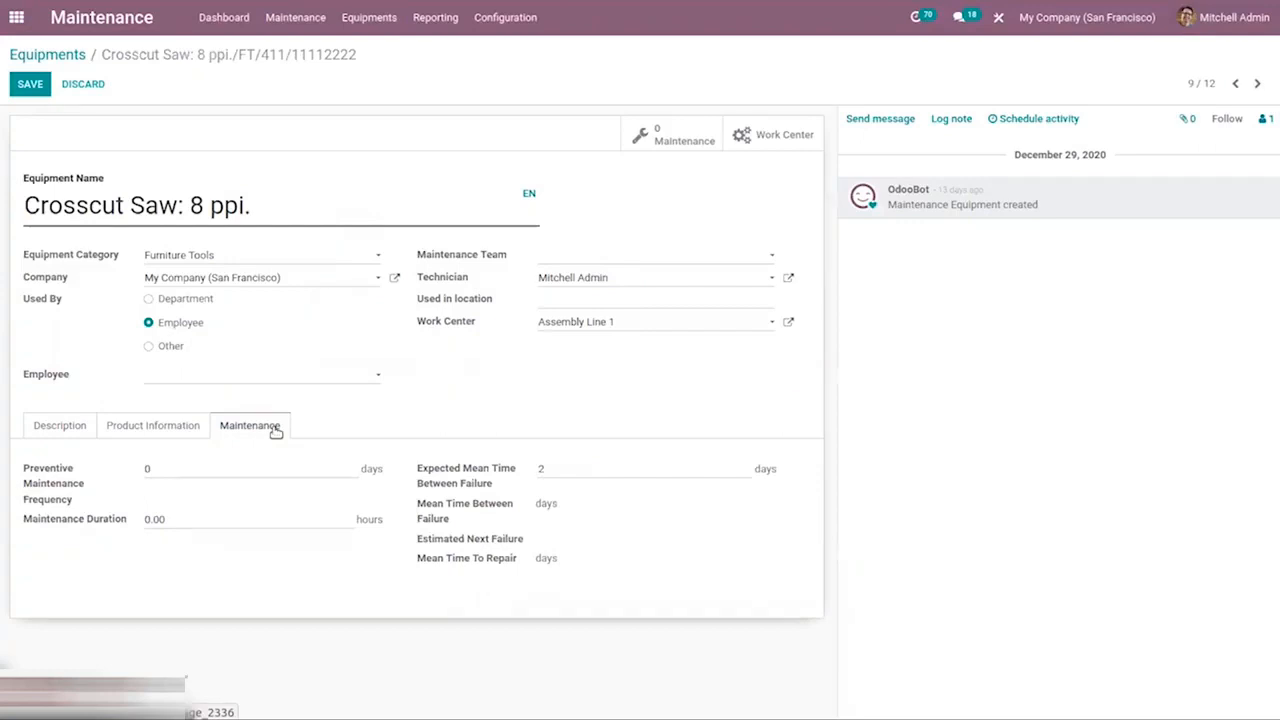
{"action": "left_click", "coordinate": [55, 425]}
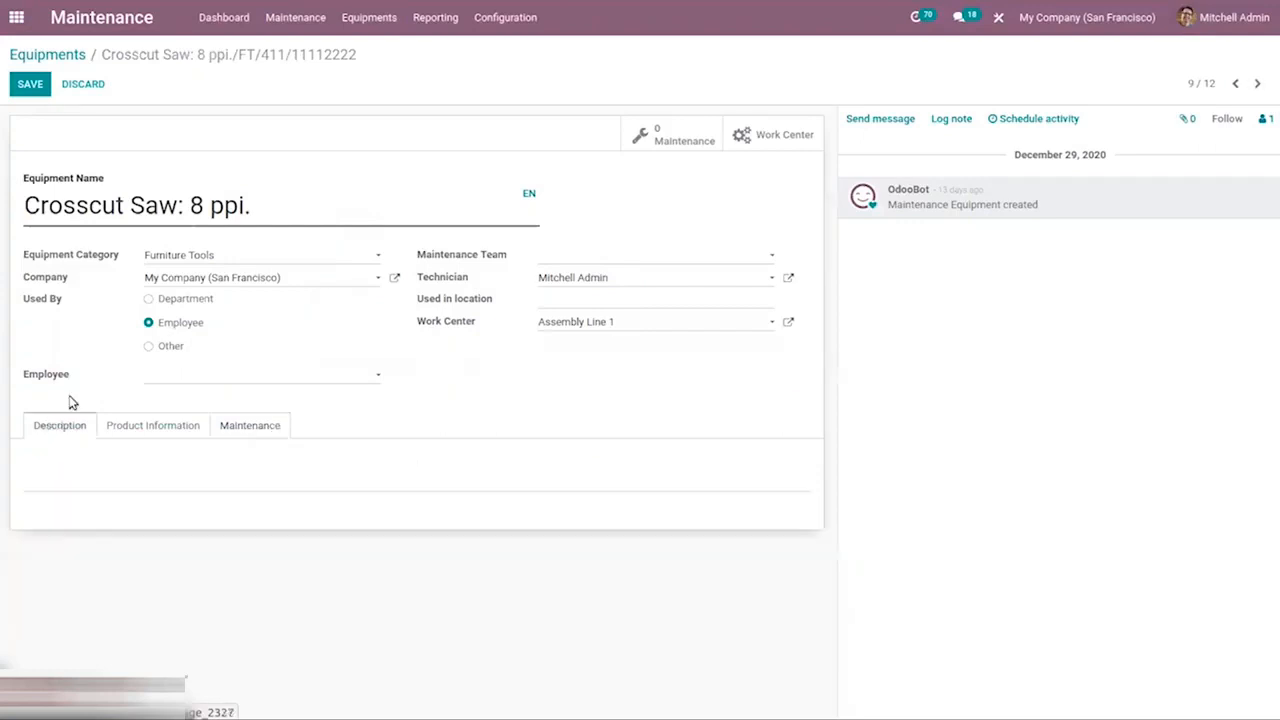
{"action": "left_click", "coordinate": [62, 55]}
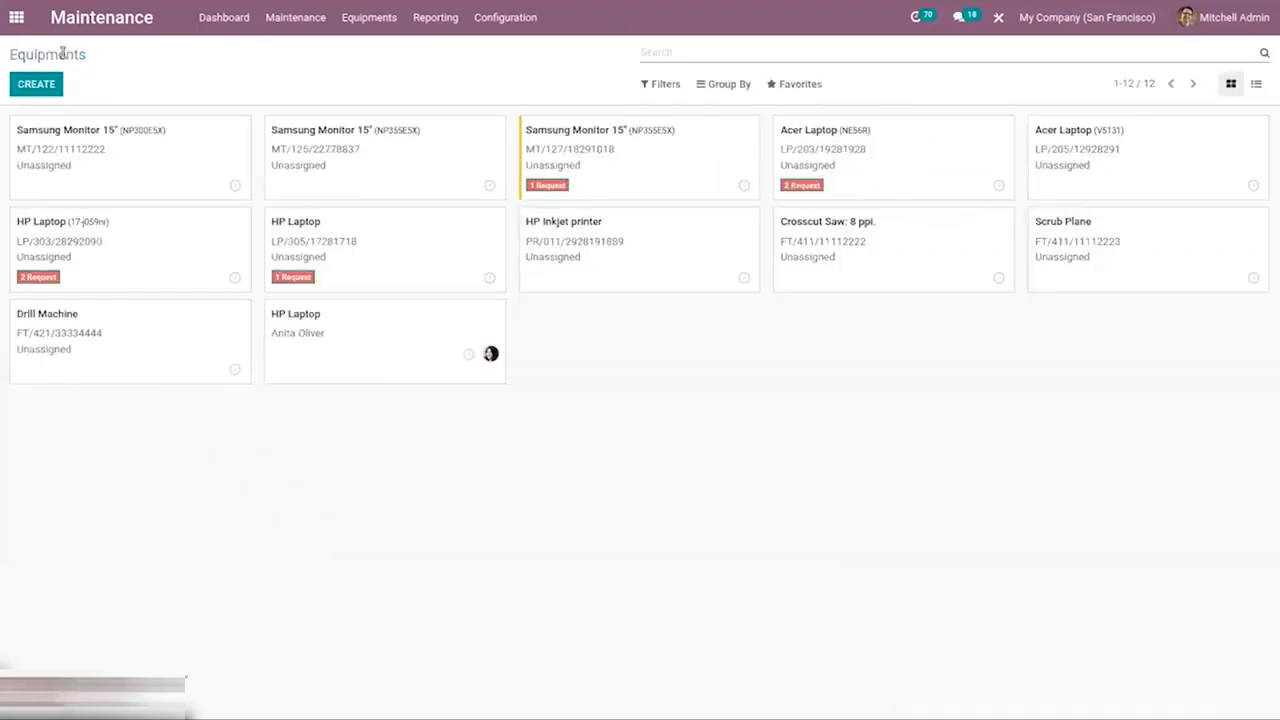
Open the Assembly Line 1 work center for editing and view its Equipment tab.
{"action": "left_click", "coordinate": [381, 22]}
{"action": "left_click", "coordinate": [376, 52]}
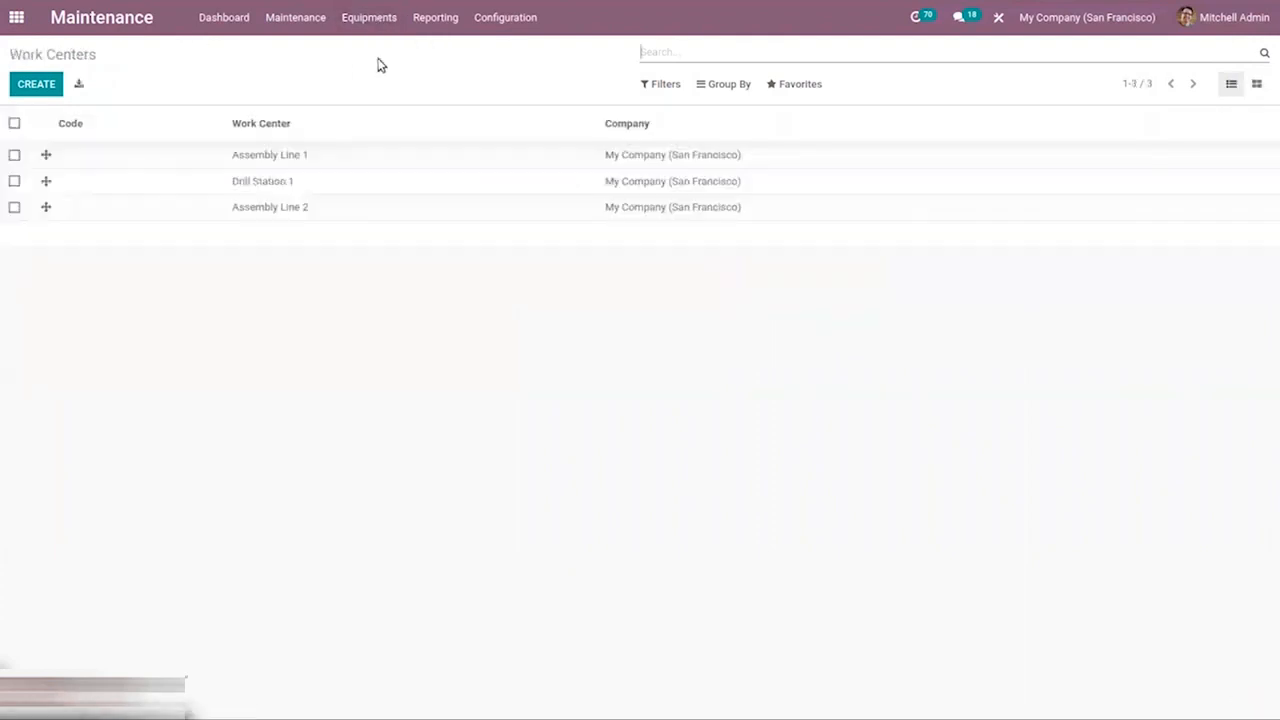
{"action": "left_click", "coordinate": [170, 163]}
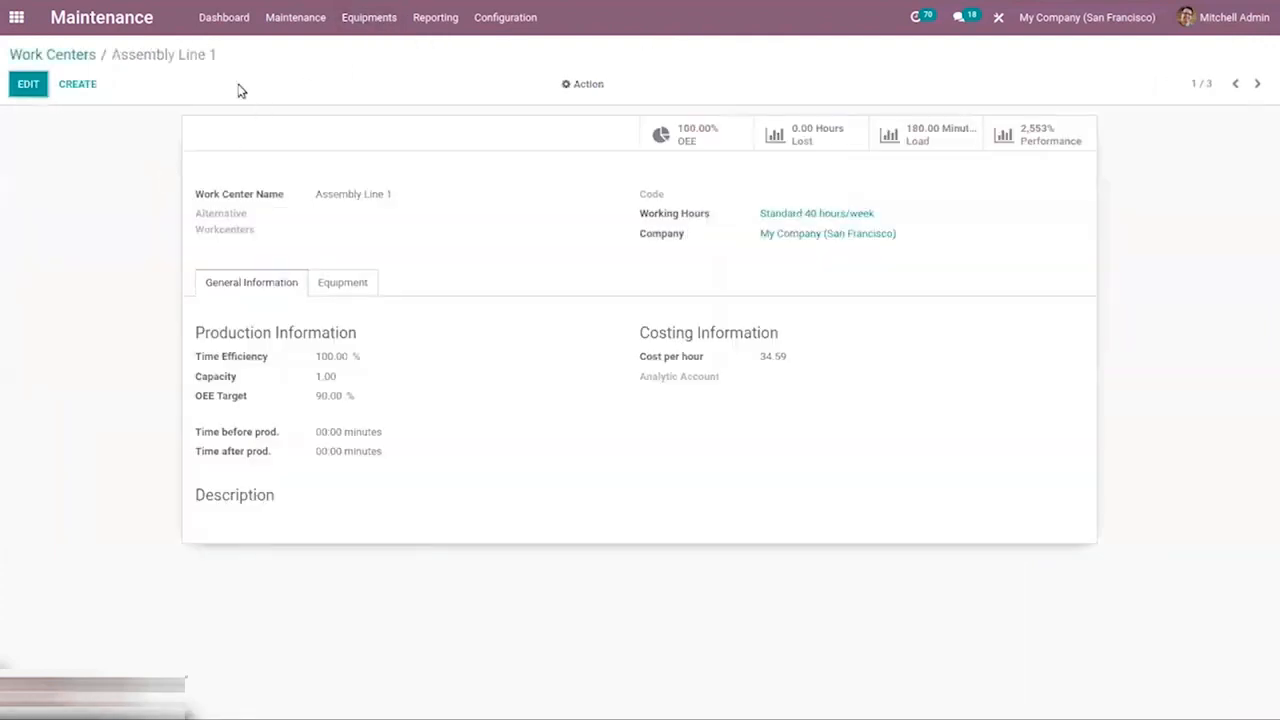
{"action": "left_click", "coordinate": [26, 86]}
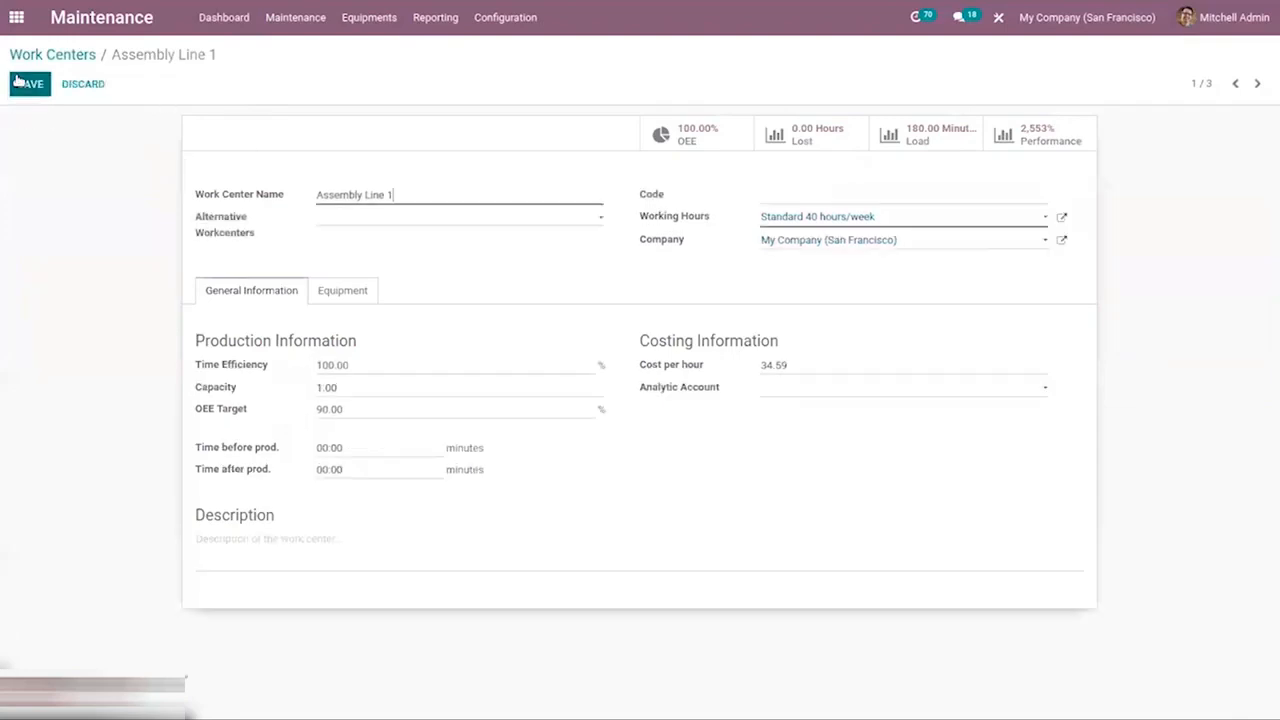
{"action": "left_click", "coordinate": [326, 291]}
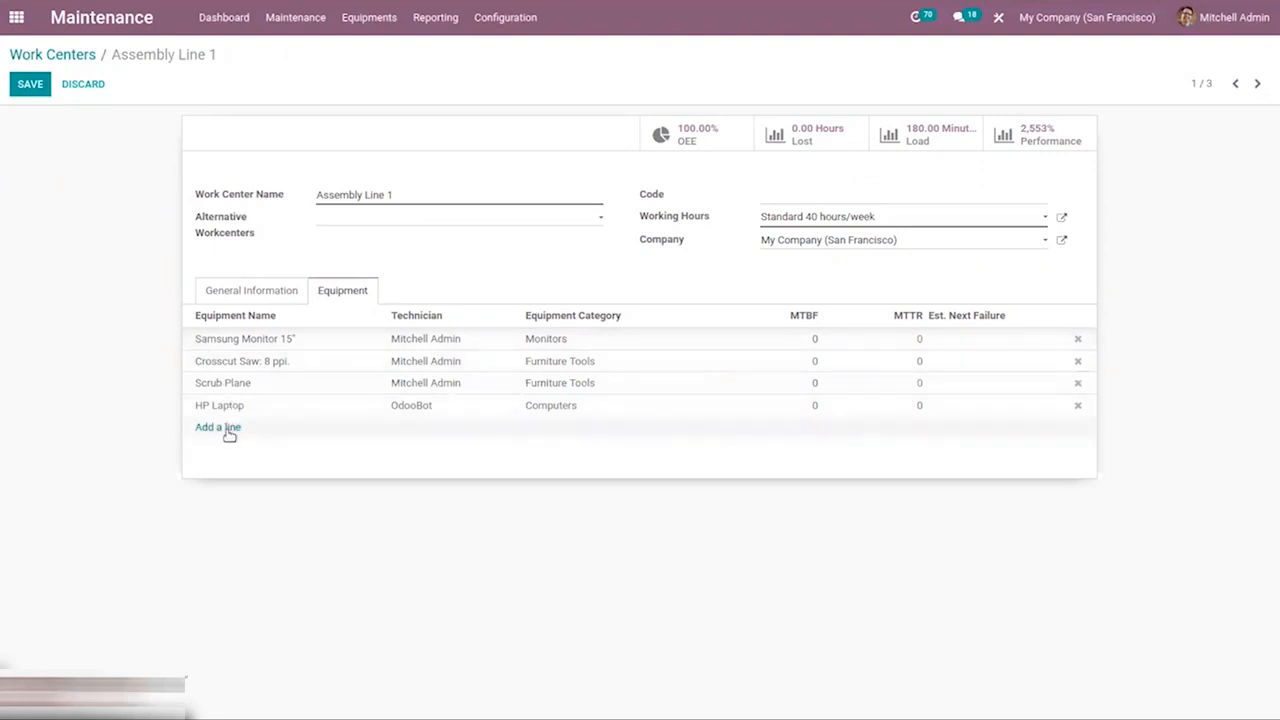
Return to the work centers list and open the maintenance calendar, browsing its months.
{"action": "left_click", "coordinate": [55, 55]}
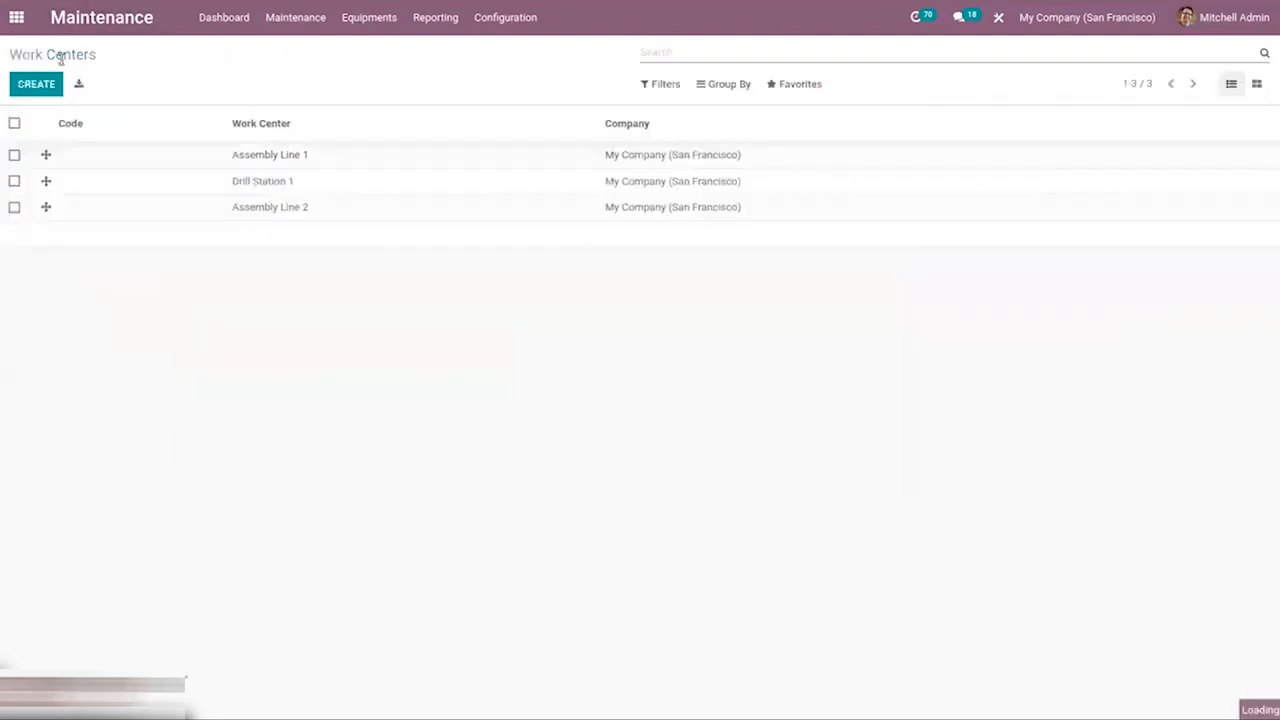
{"action": "left_click", "coordinate": [368, 15]}
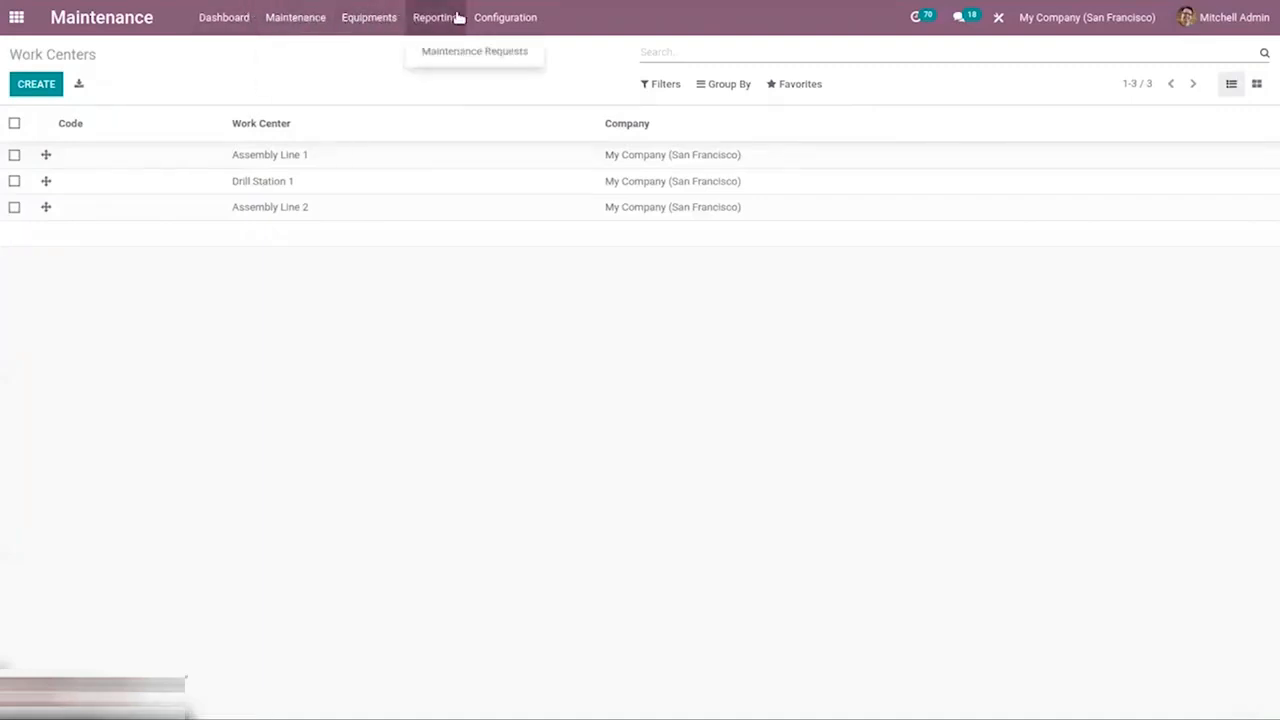
{"action": "mouse_move", "coordinate": [529, 18]}
{"action": "mouse_move", "coordinate": [296, 11]}
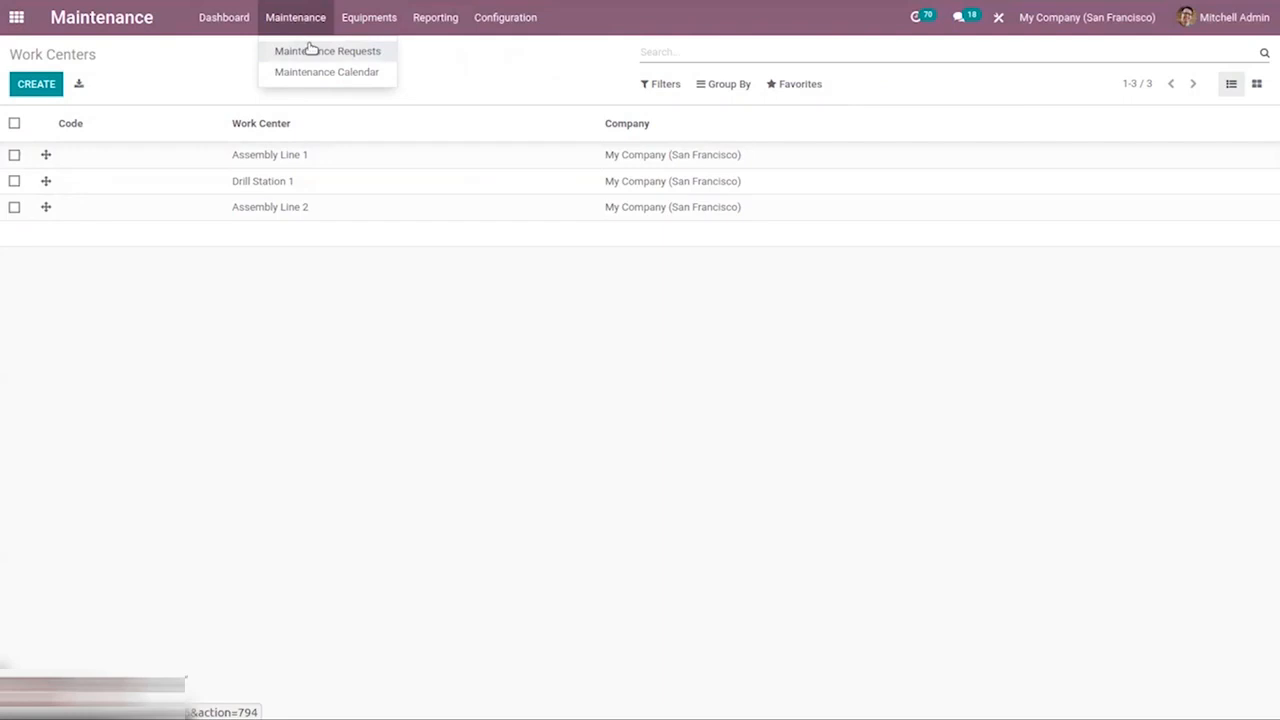
{"action": "mouse_move", "coordinate": [355, 15]}
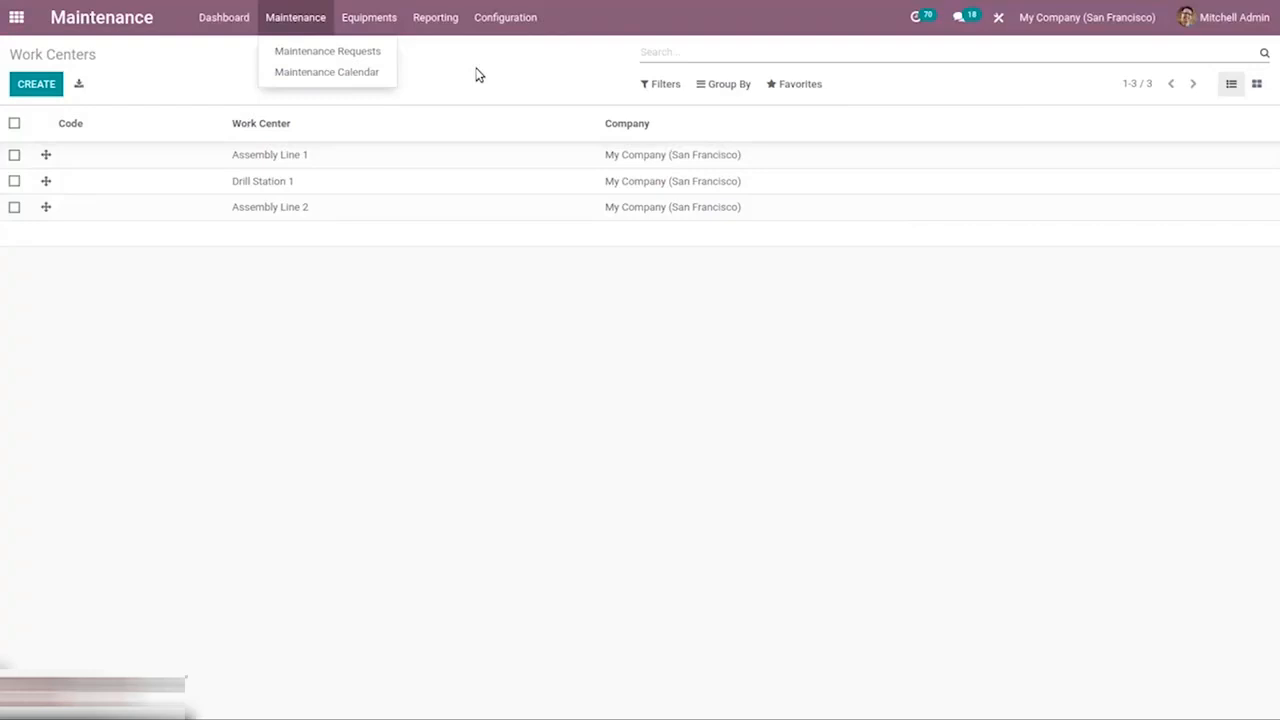
{"action": "left_click", "coordinate": [316, 74]}
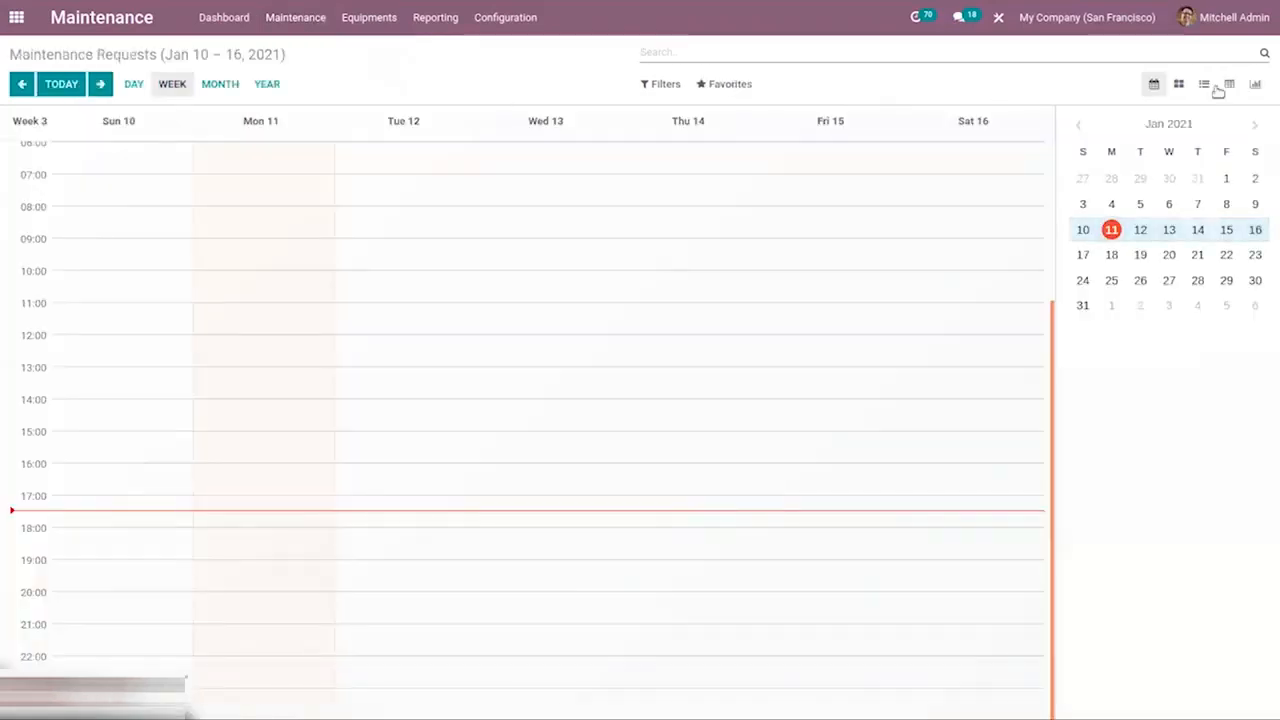
{"action": "left_click", "coordinate": [1075, 126]}
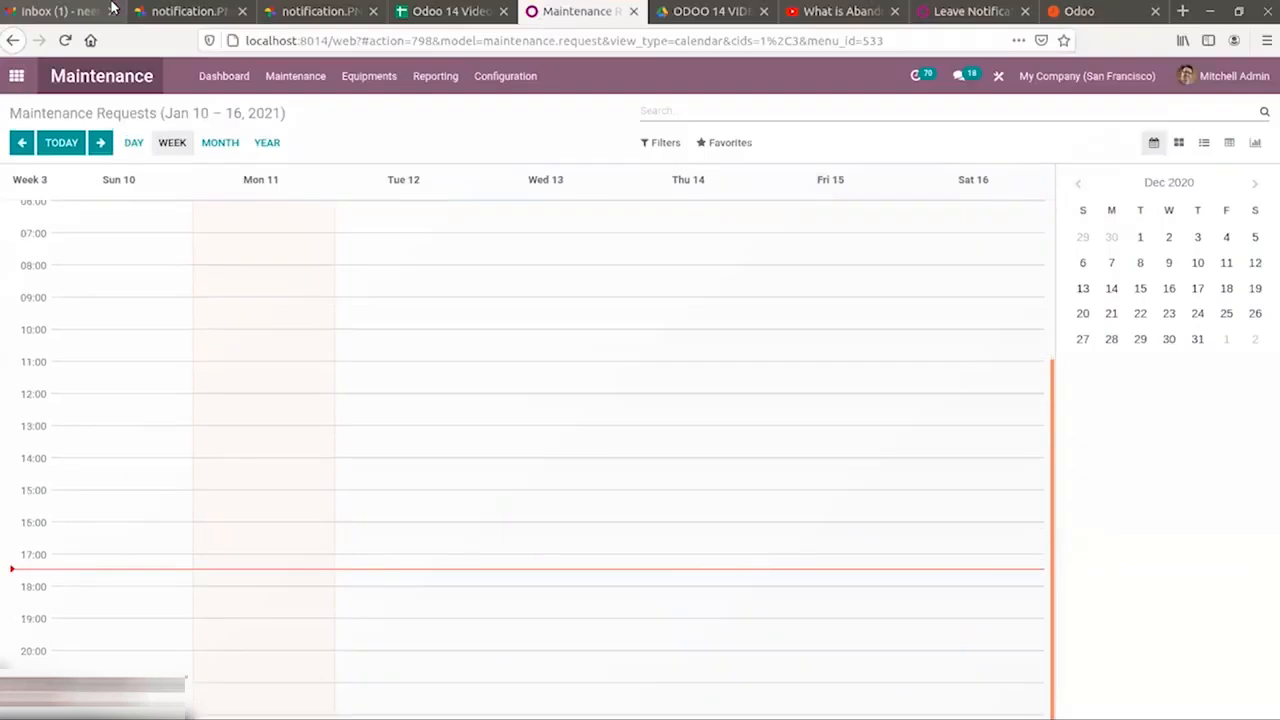
{"action": "left_click", "coordinate": [69, 41]}
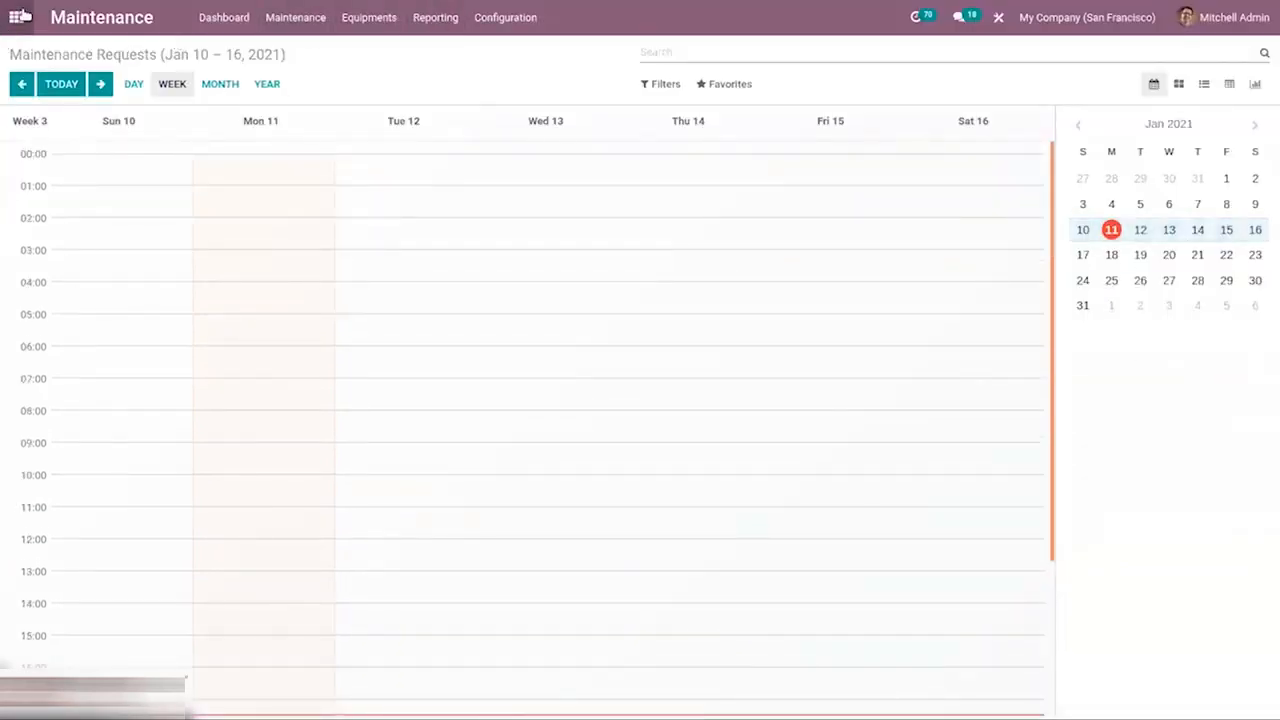
Switch to the Manufacturing app and open the manufacturing orders list.
{"action": "left_click", "coordinate": [20, 16]}
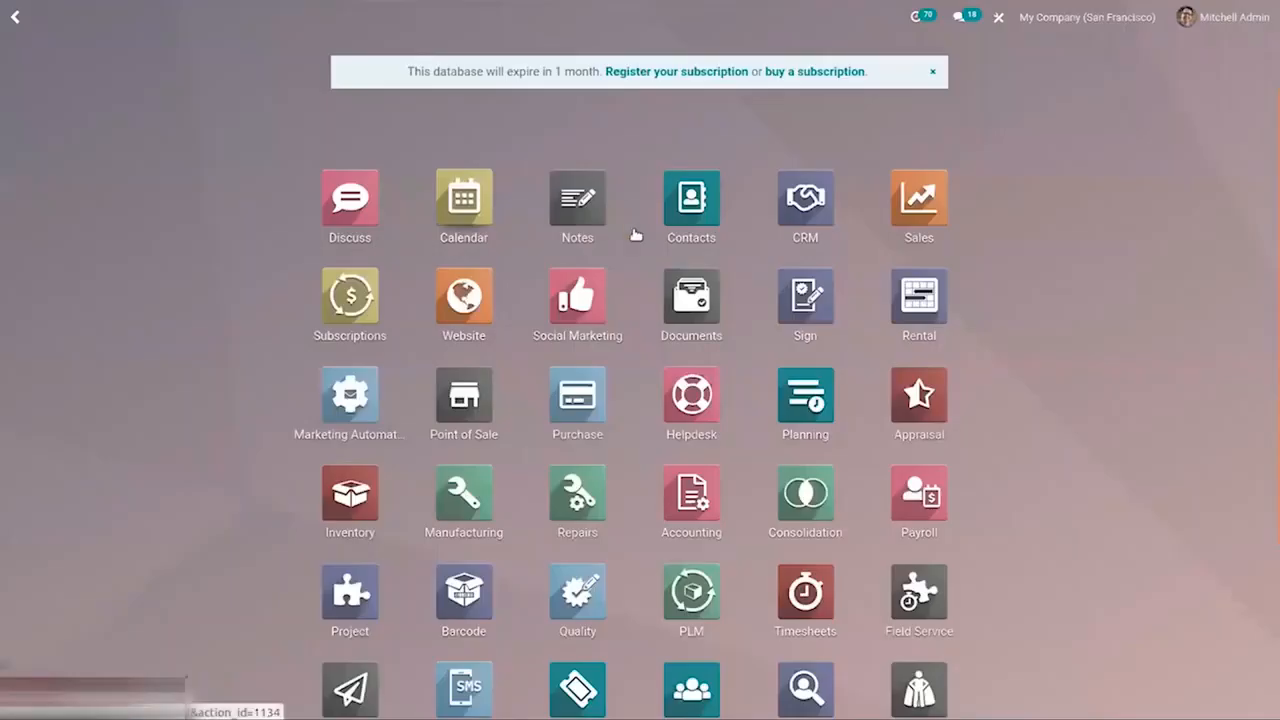
{"action": "type", "text": "ma"}
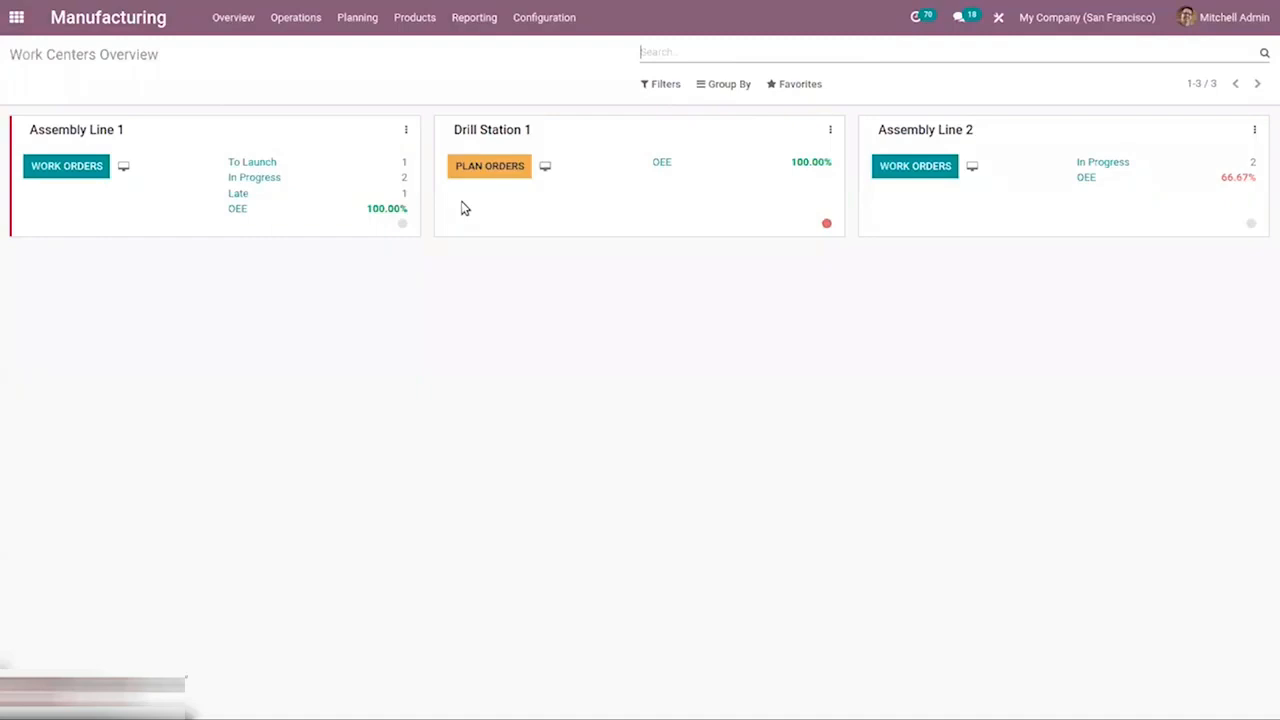
{"action": "left_click", "coordinate": [296, 17]}
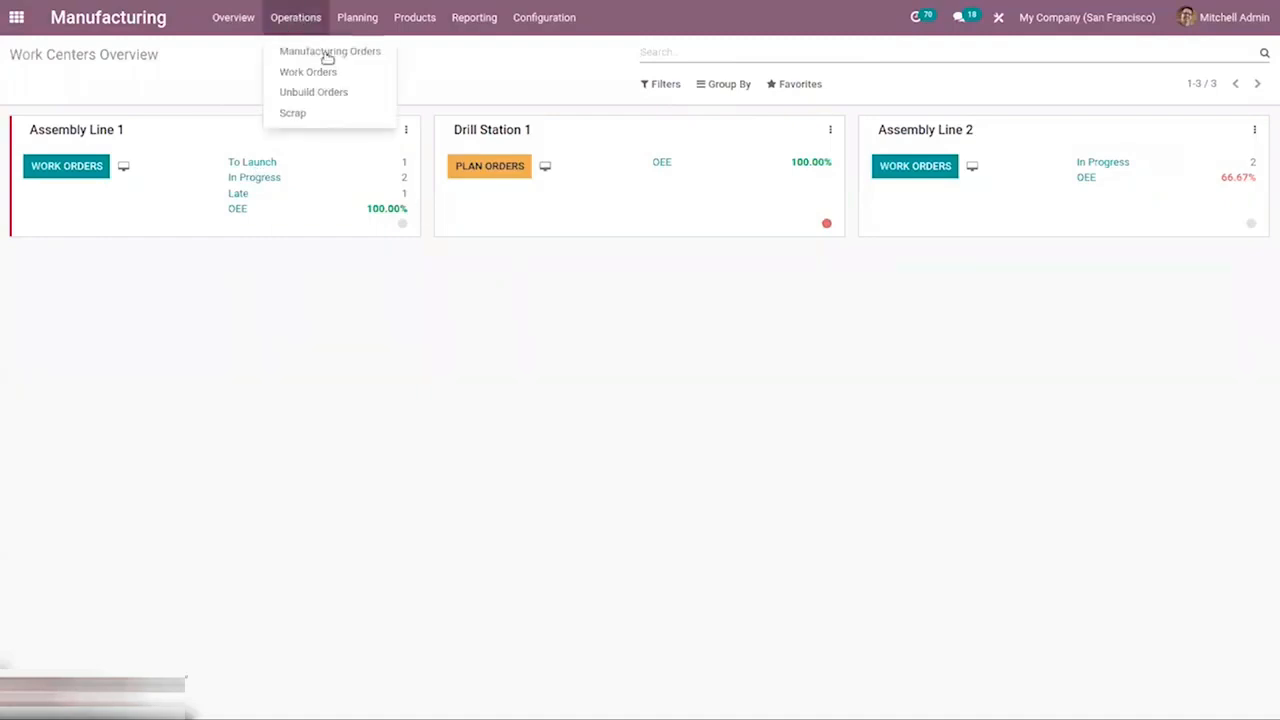
{"action": "left_click", "coordinate": [329, 52]}
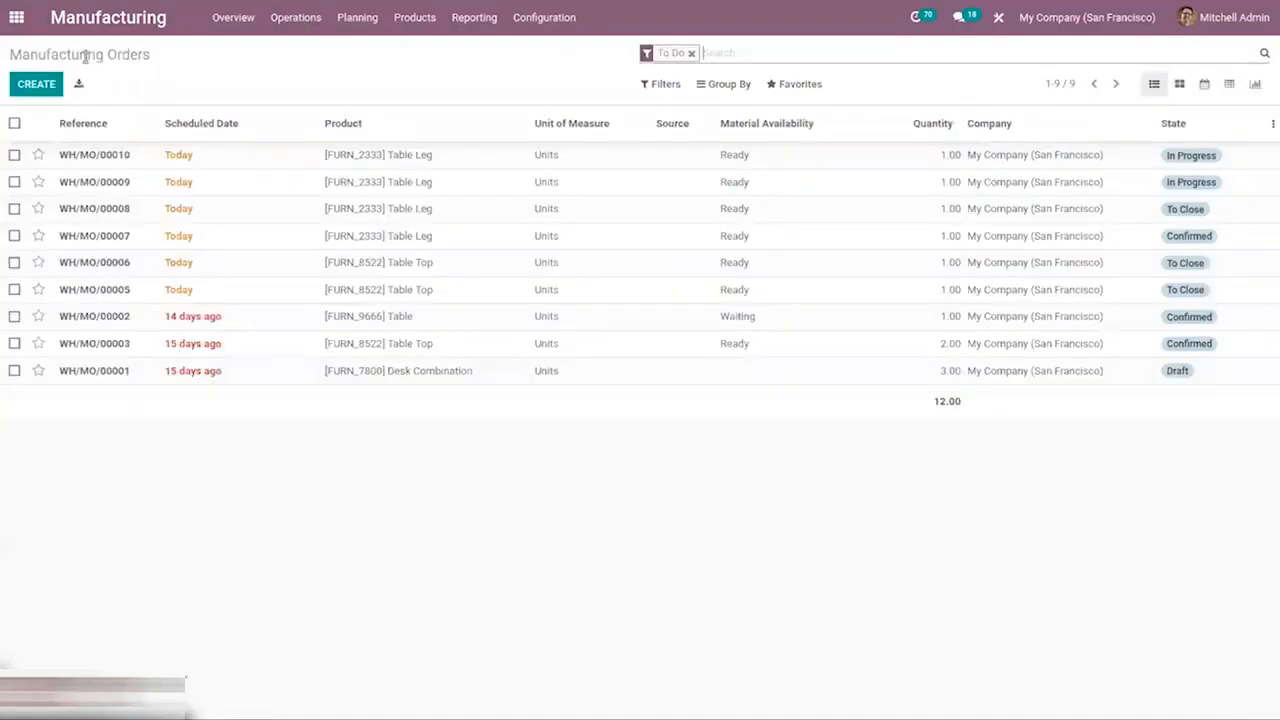
Create and confirm a manufacturing order for the [FURN_8522] Table Top product.
{"action": "left_click", "coordinate": [36, 84]}
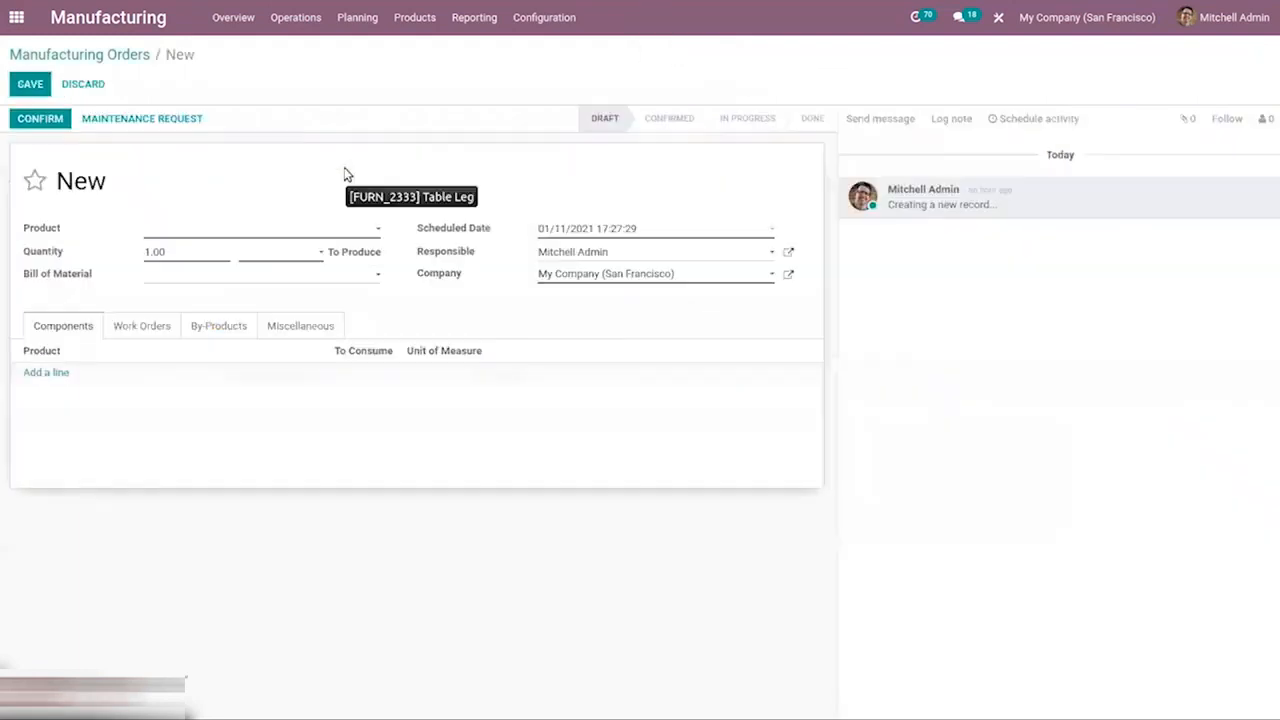
{"action": "left_click", "coordinate": [201, 228]}
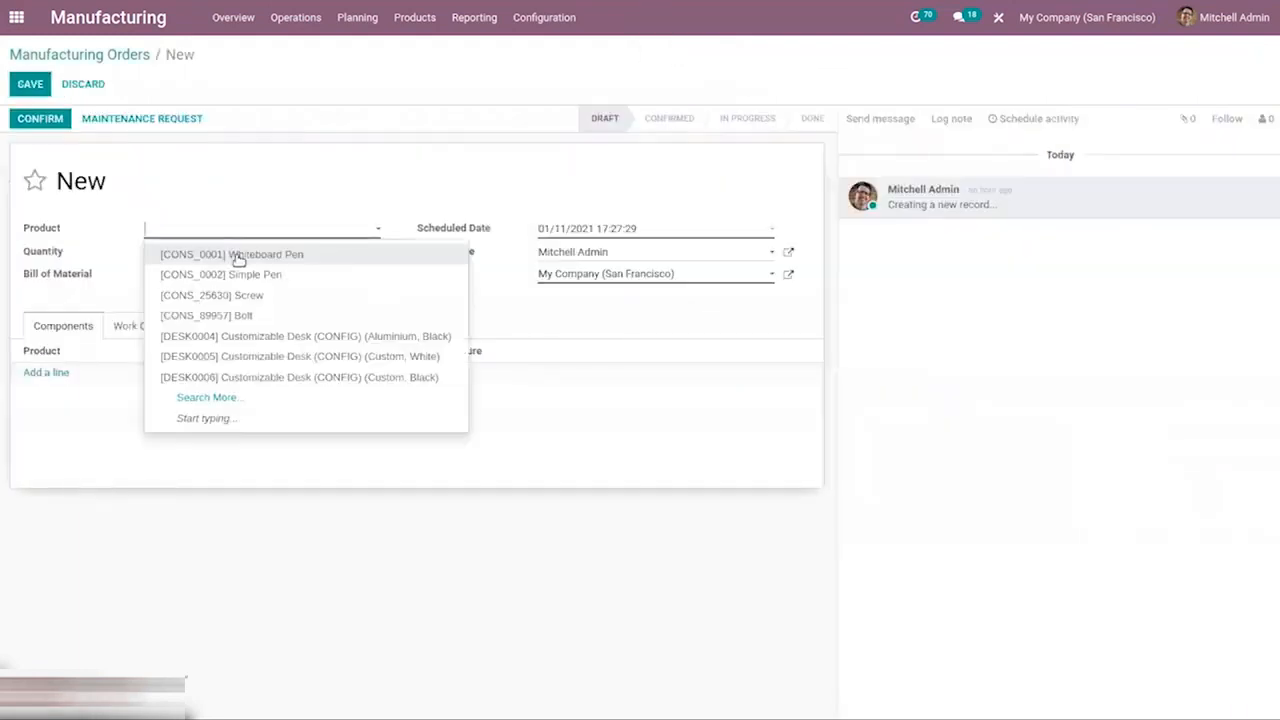
{"action": "type", "text": "ta"}
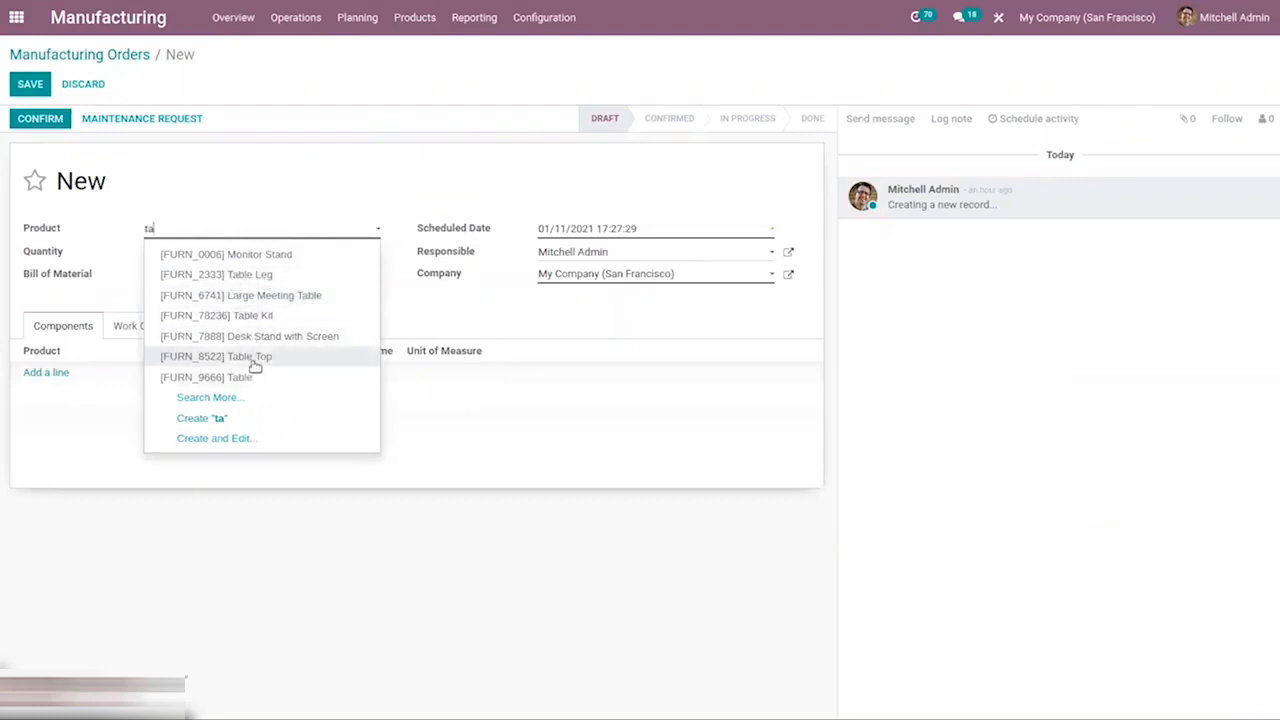
{"action": "left_click", "coordinate": [255, 366]}
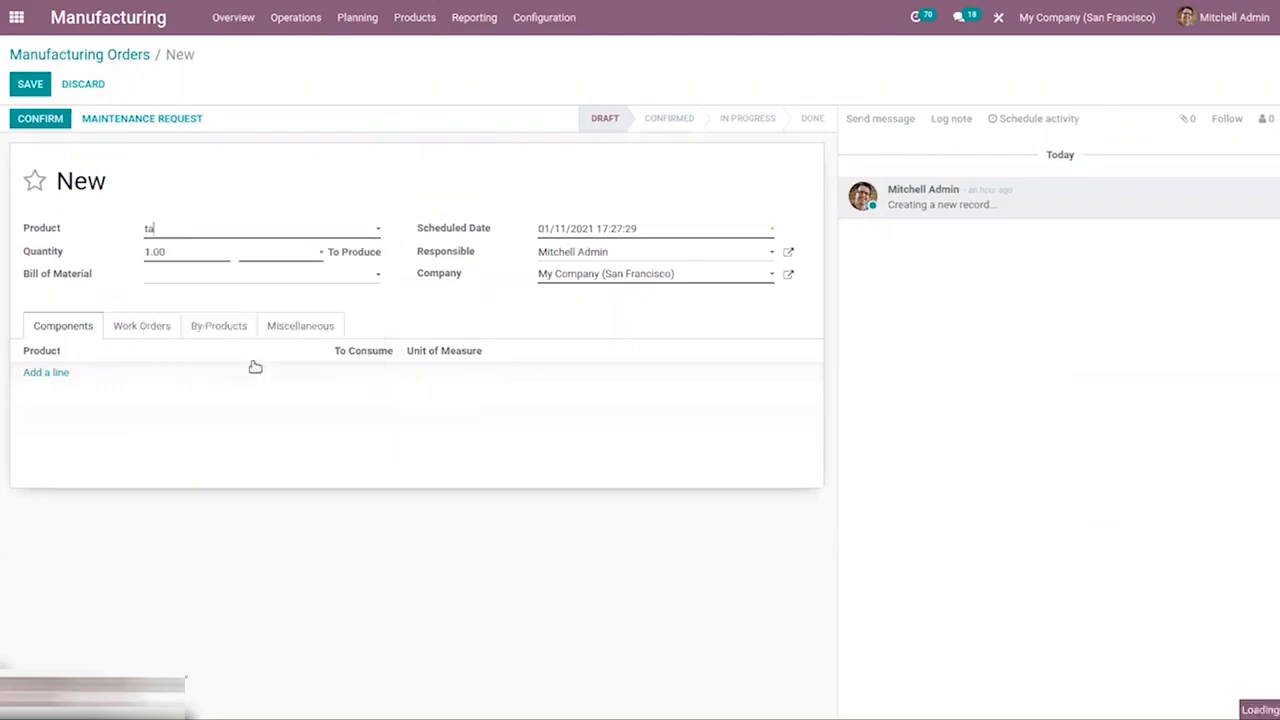
{"action": "left_click", "coordinate": [15, 118]}
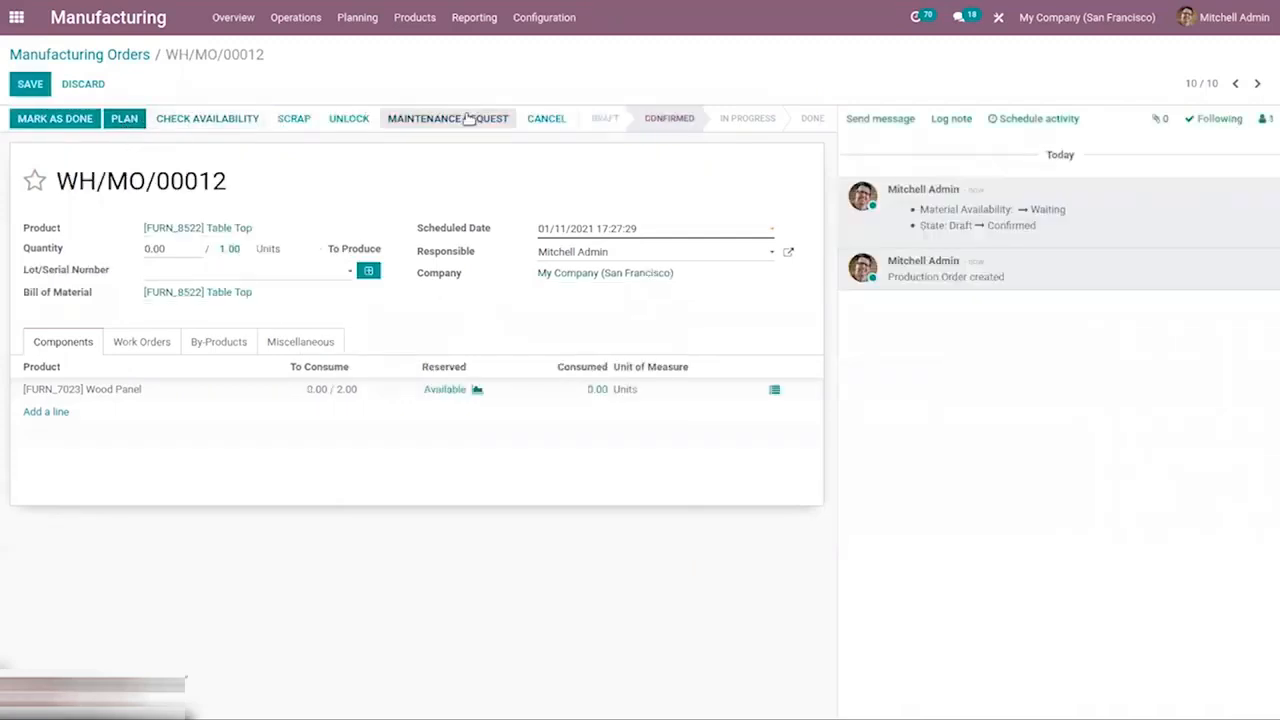
Open a maintenance request from the manufacturing order, return to the order and view its work orders.
{"action": "left_click", "coordinate": [467, 118]}
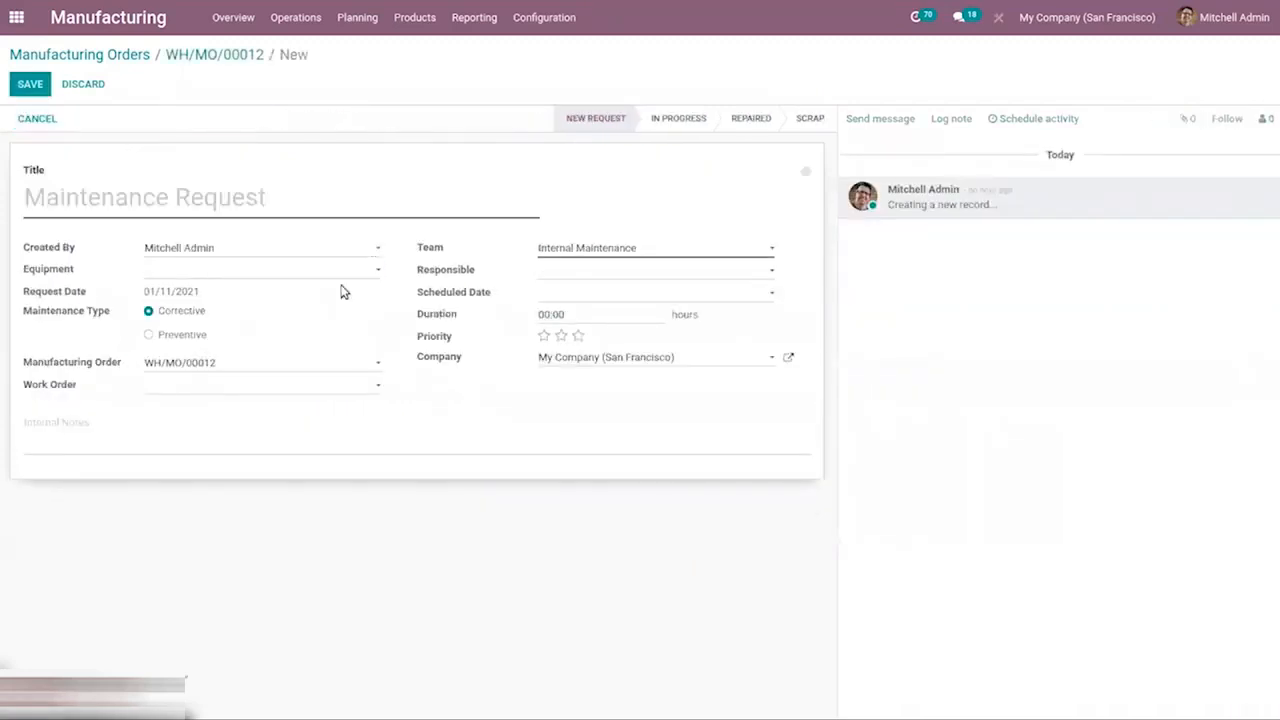
{"action": "left_click", "coordinate": [186, 55]}
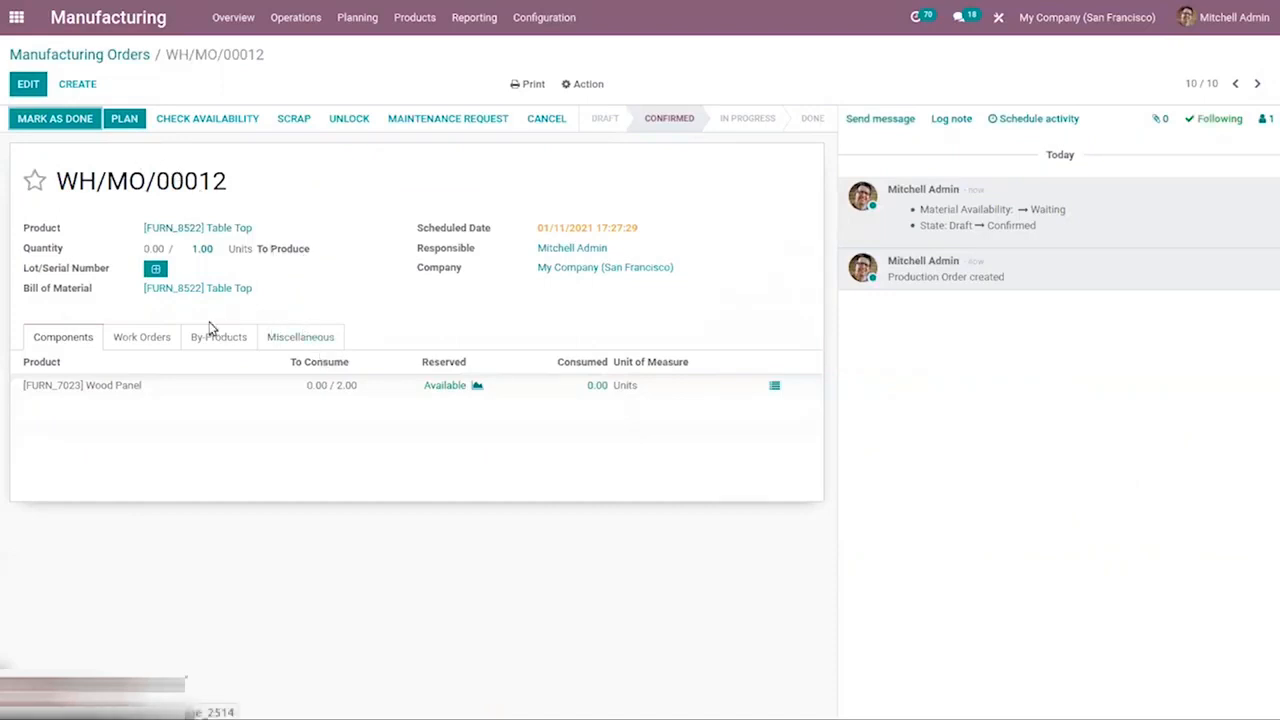
{"action": "left_click", "coordinate": [144, 338]}
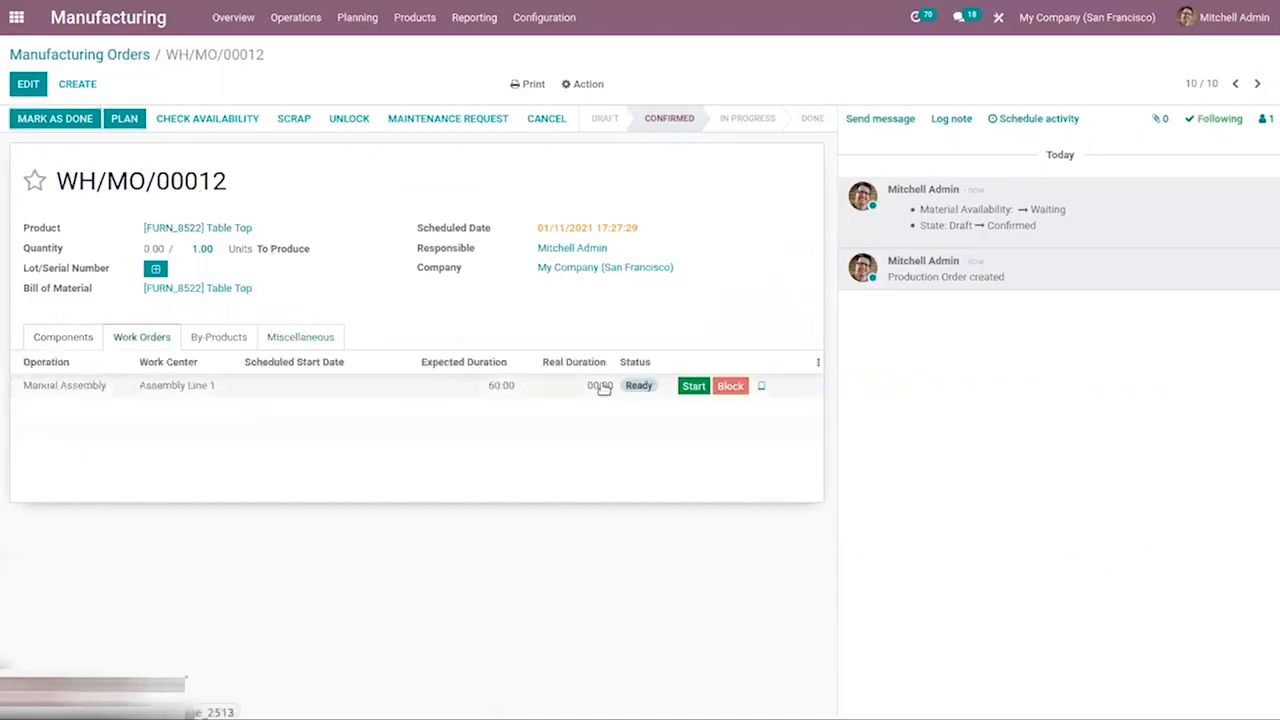
Open the Manual Assembly work order in tablet view, open a maintenance request from its menu, close it and go back.
{"action": "left_click", "coordinate": [760, 387]}
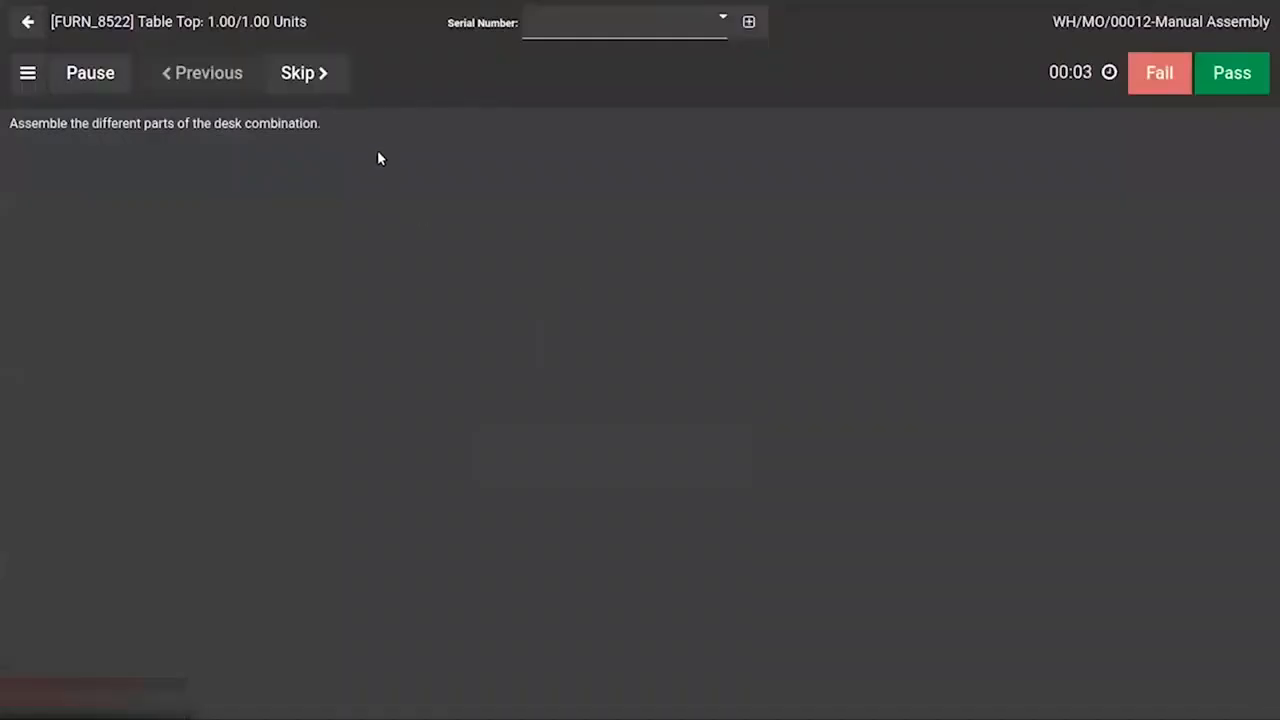
{"action": "left_click", "coordinate": [27, 73]}
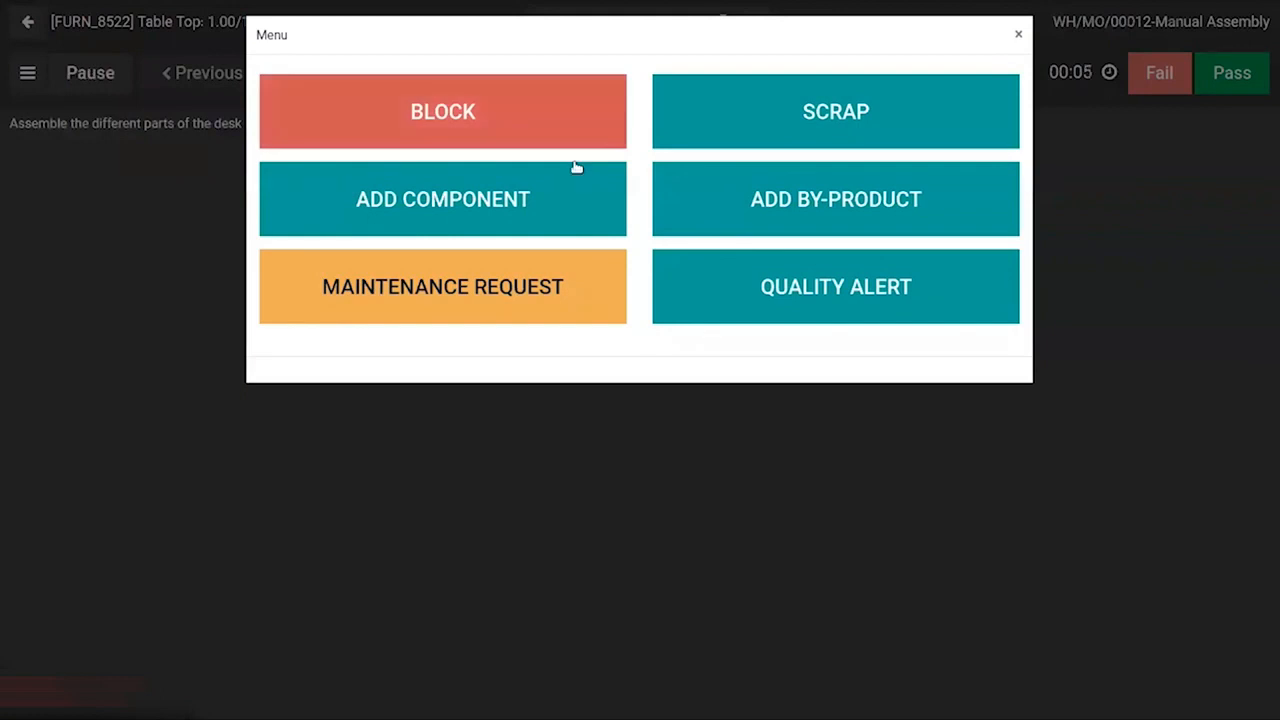
{"action": "left_click", "coordinate": [440, 300]}
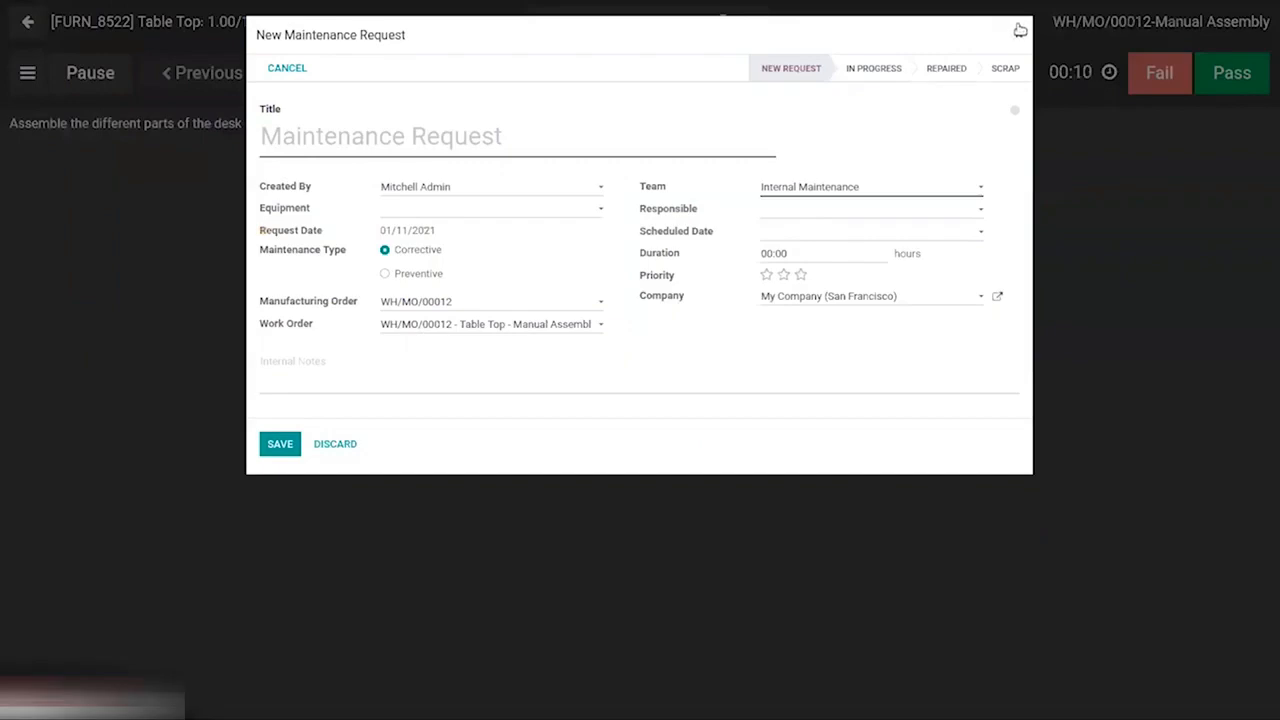
{"action": "left_click", "coordinate": [1018, 30]}
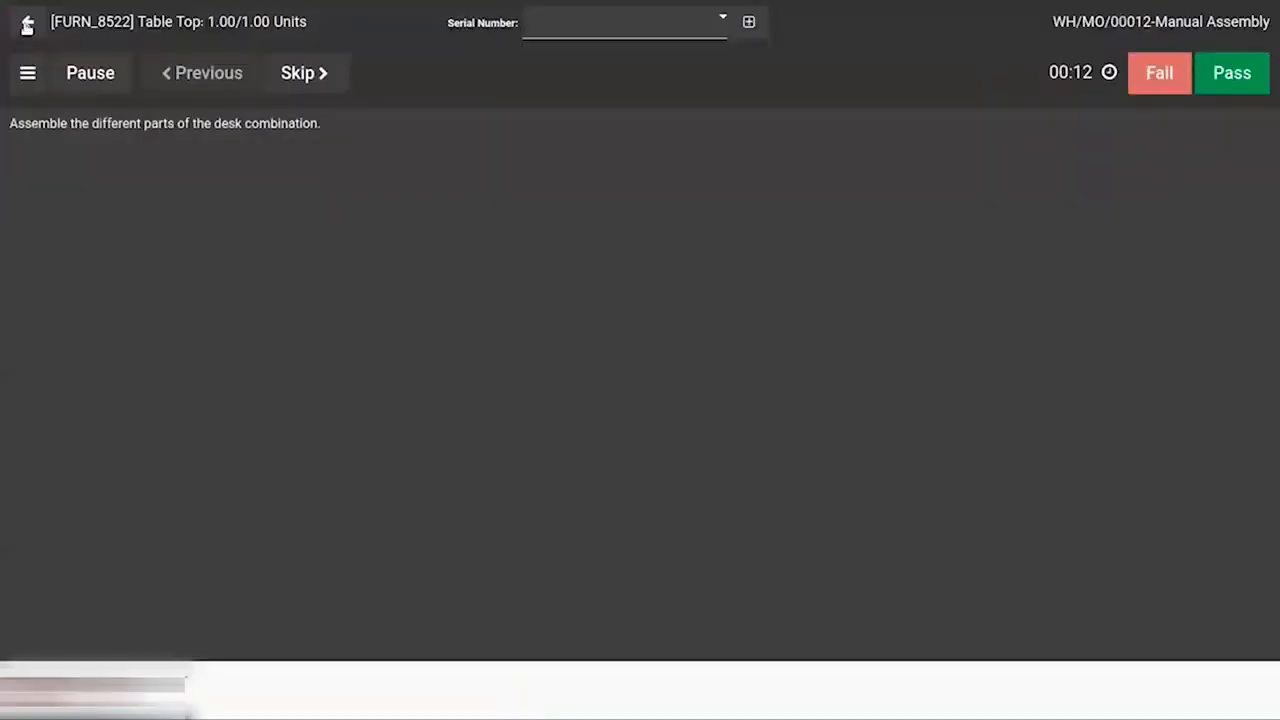
{"action": "left_click", "coordinate": [27, 25]}
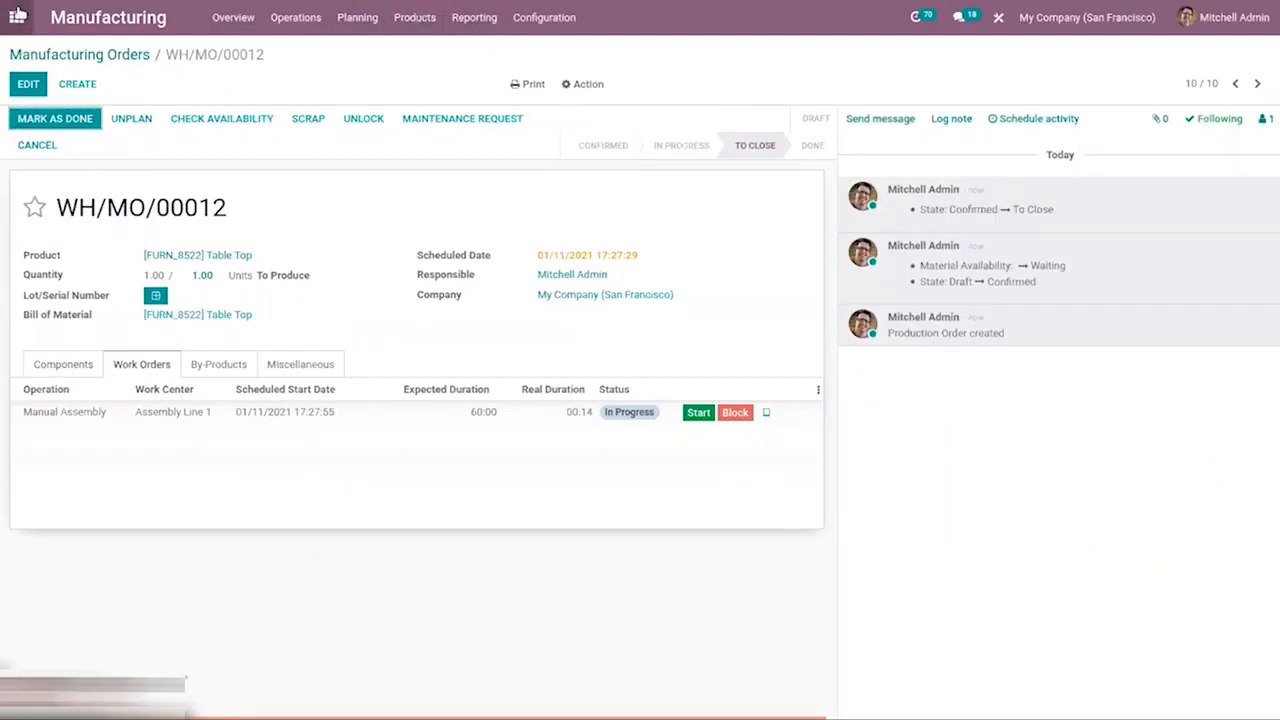
Switch to the Maintenance app and open the maintenance requests report, browsing the menus.
{"action": "left_click", "coordinate": [18, 14]}
{"action": "type", "text": "mu"}
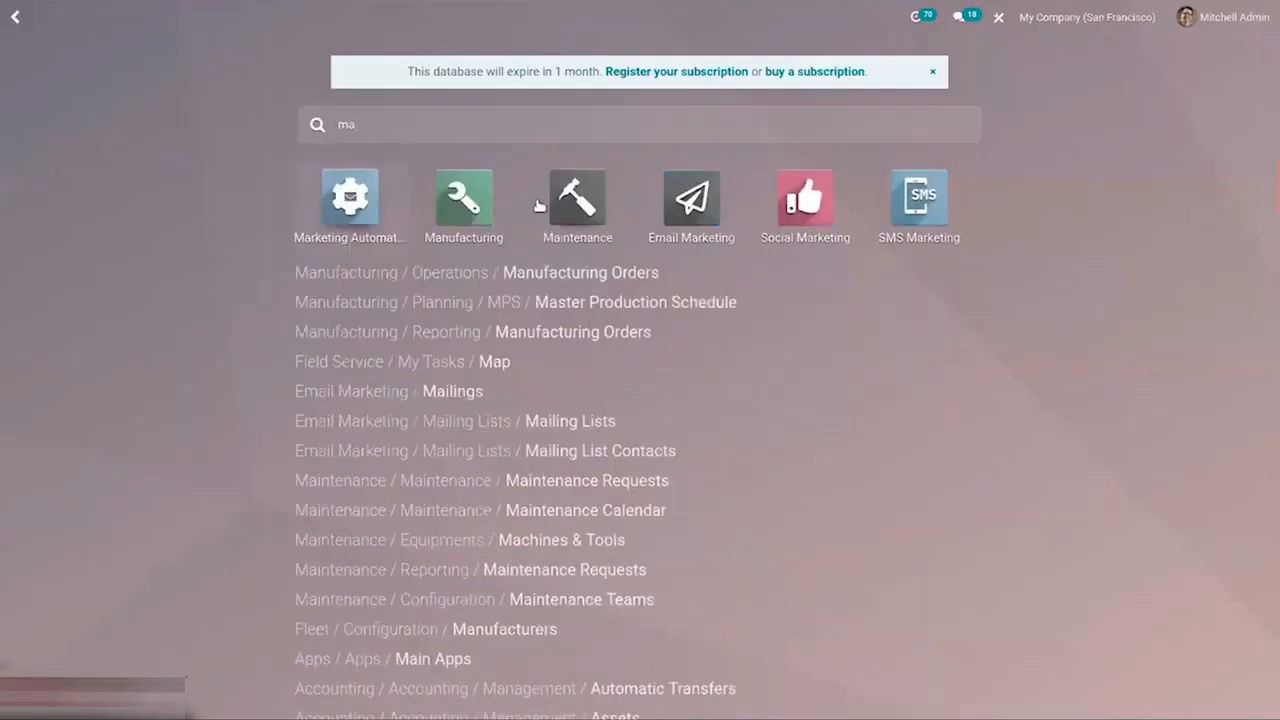
{"action": "left_click", "coordinate": [560, 200]}
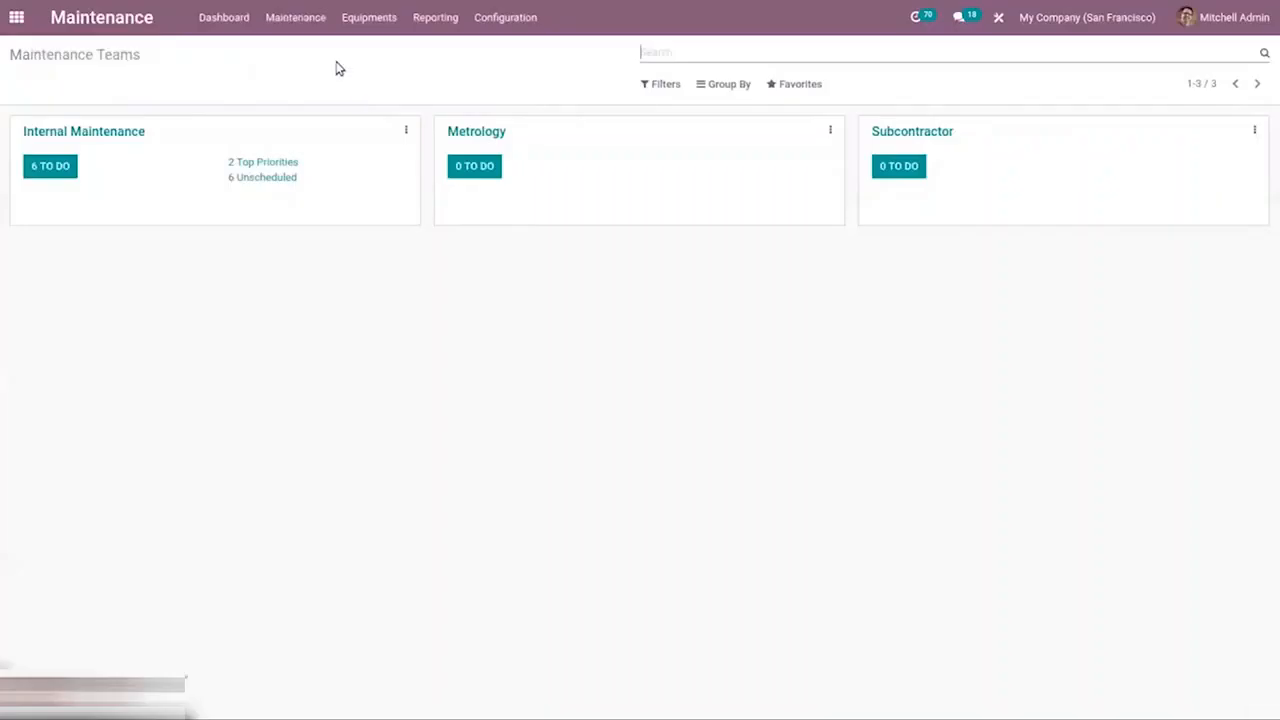
{"action": "left_click", "coordinate": [437, 27]}
{"action": "left_click", "coordinate": [472, 51]}
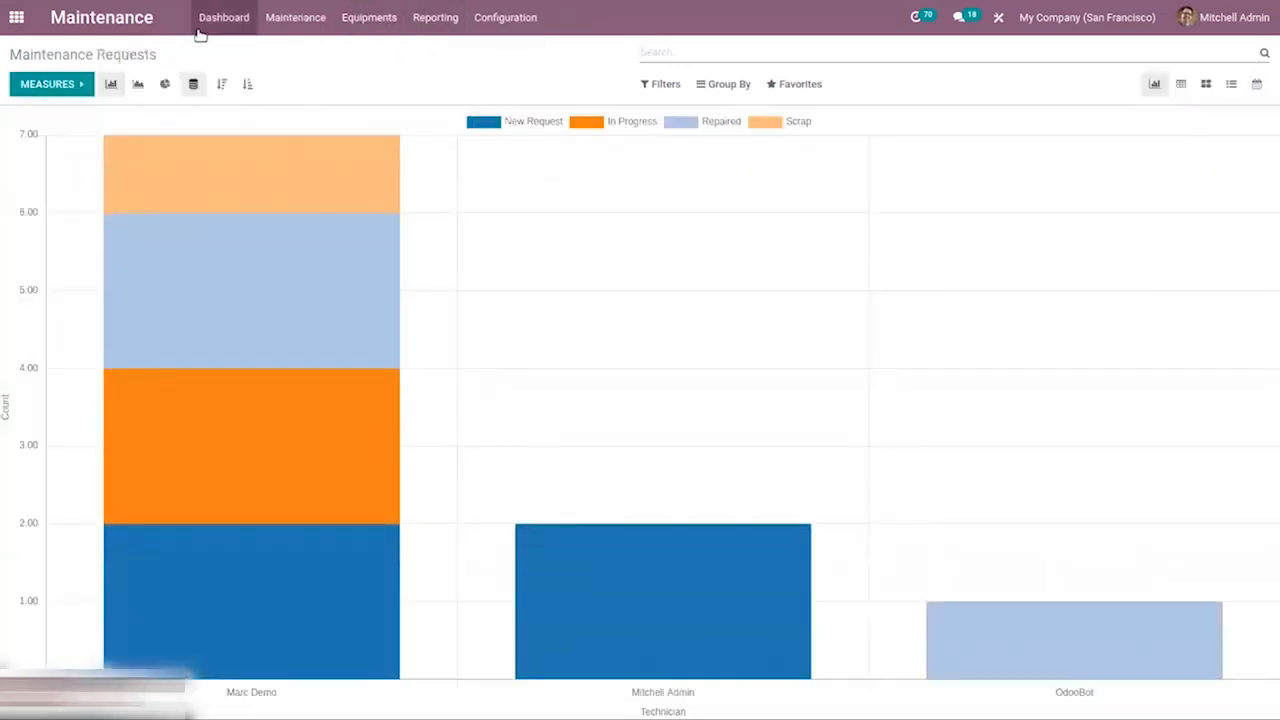
{"action": "left_click", "coordinate": [283, 17]}
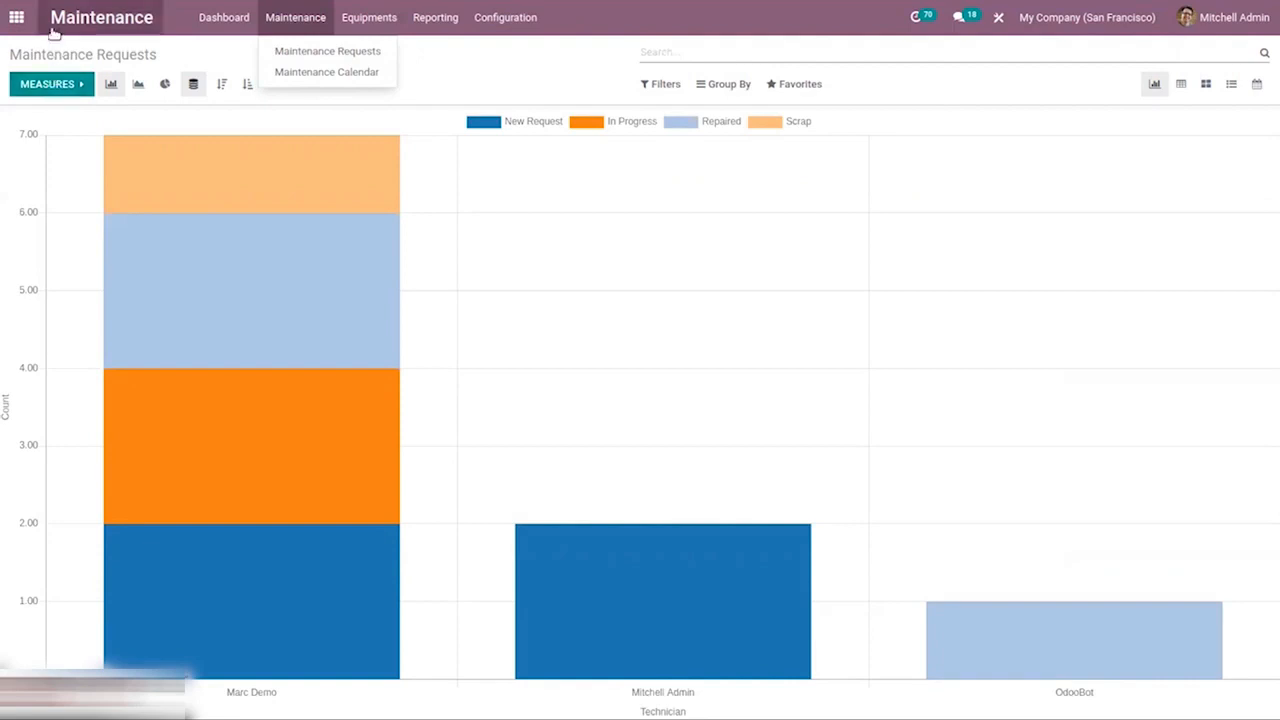
{"action": "left_click", "coordinate": [165, 319]}
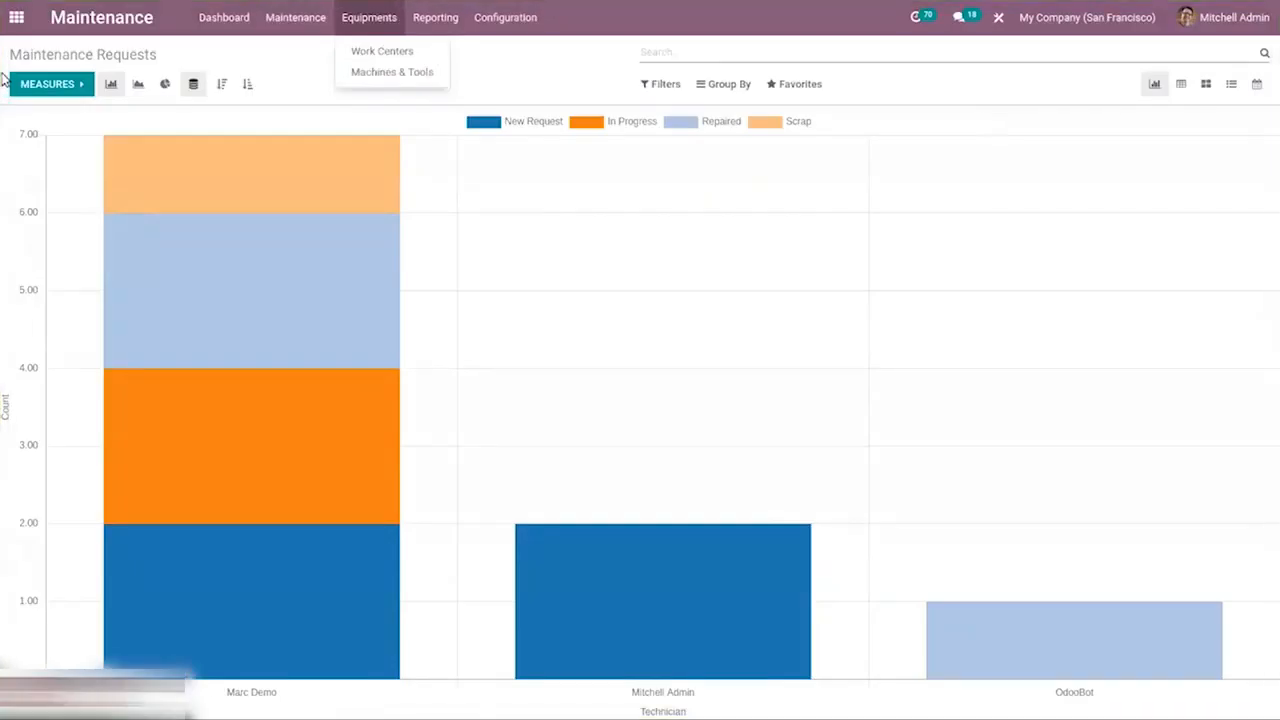
Search the apps for PLM and open it.
{"action": "left_click", "coordinate": [16, 17]}
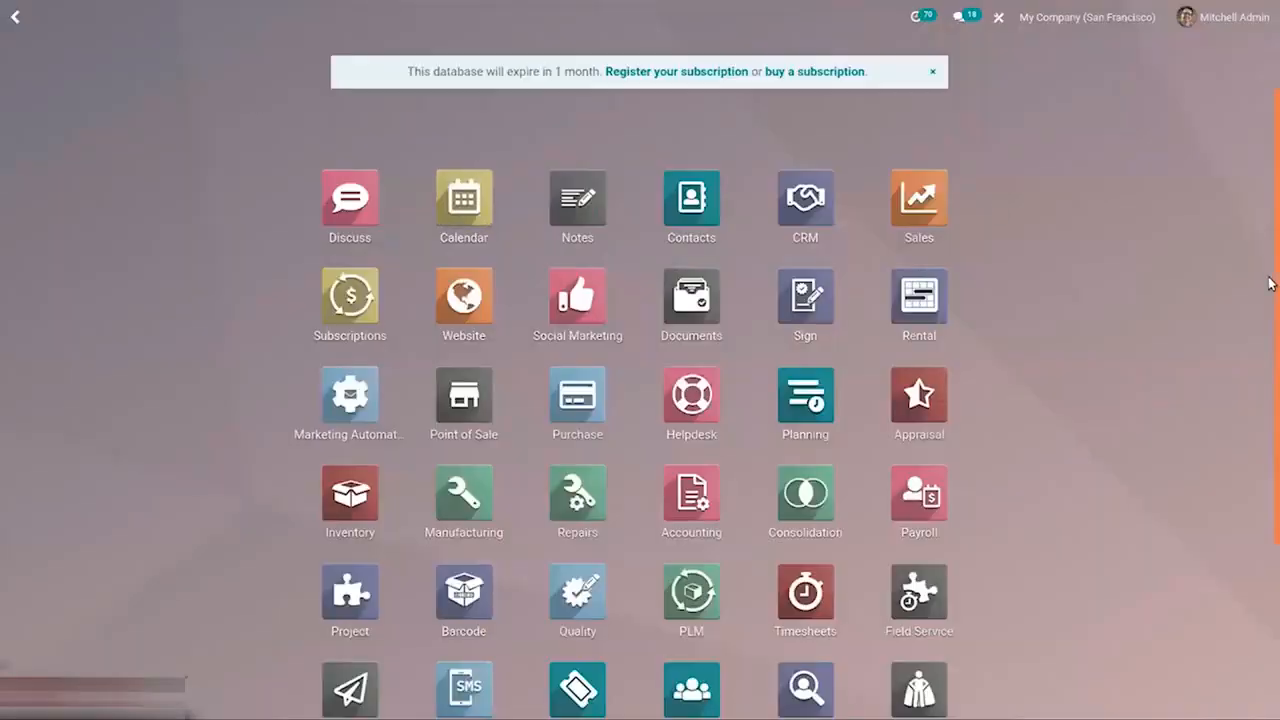
{"action": "scroll", "coordinate": [1270, 284], "scroll_direction": "down", "scroll_amount": 3}
{"action": "type", "text": "pl"}
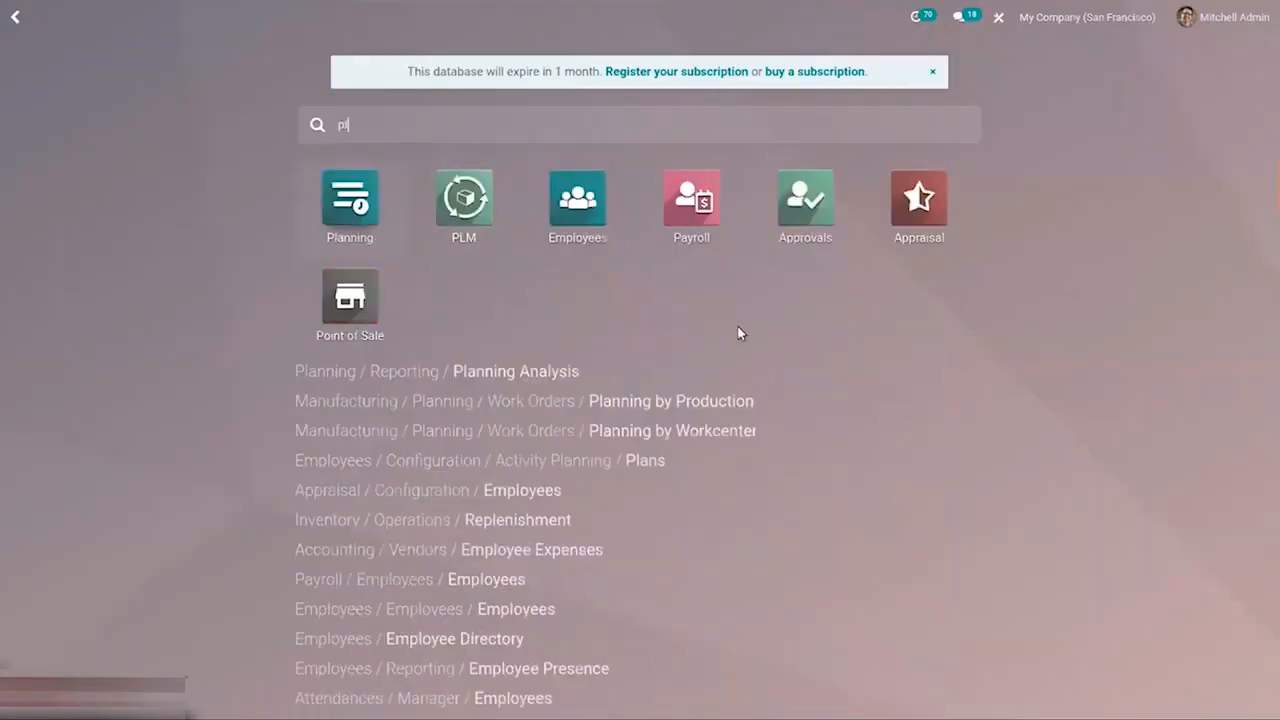
{"action": "left_click", "coordinate": [470, 203]}
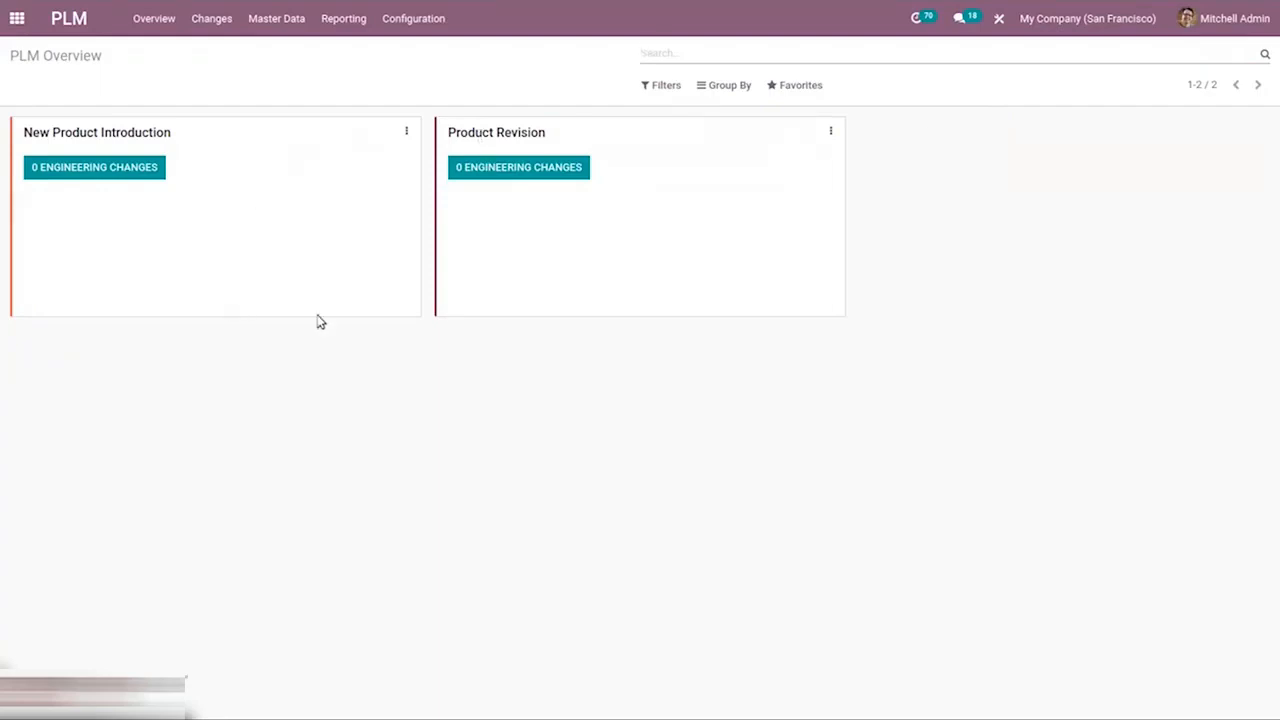
Browse the PLM configuration, opening the ECO Stages list and then the ECO Tags list.
{"action": "left_click", "coordinate": [411, 22]}
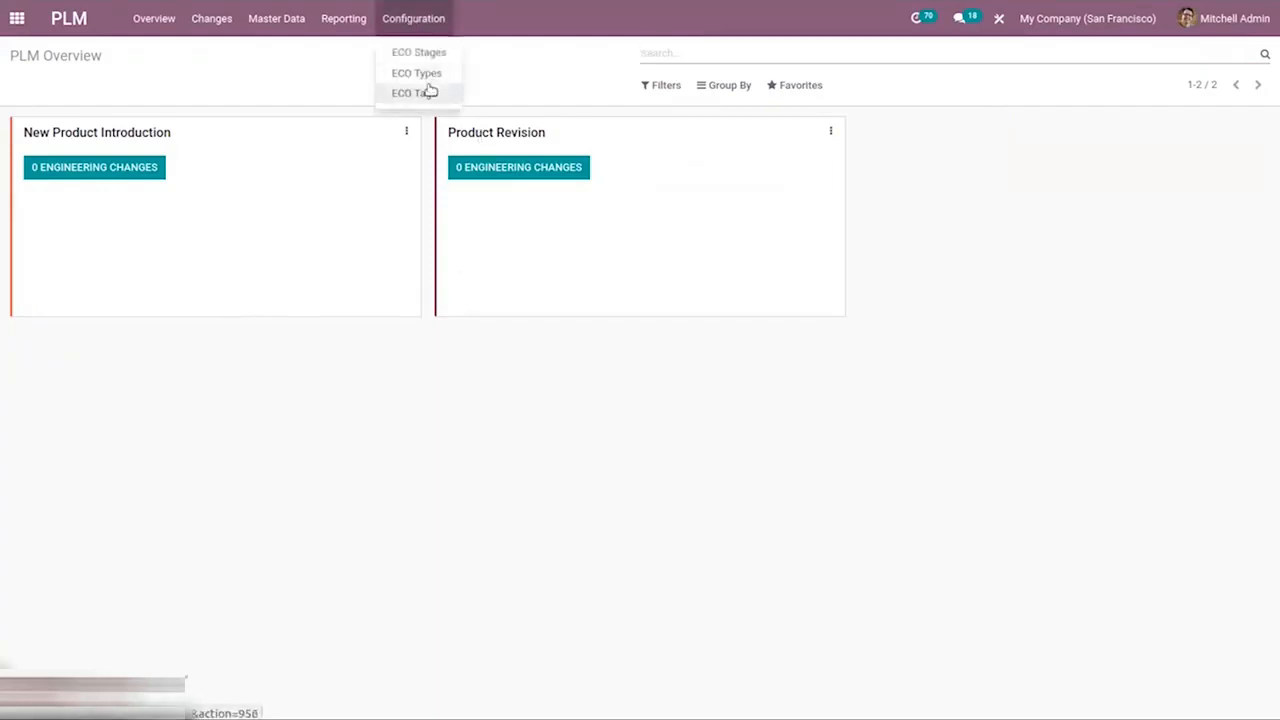
{"action": "left_click", "coordinate": [418, 52]}
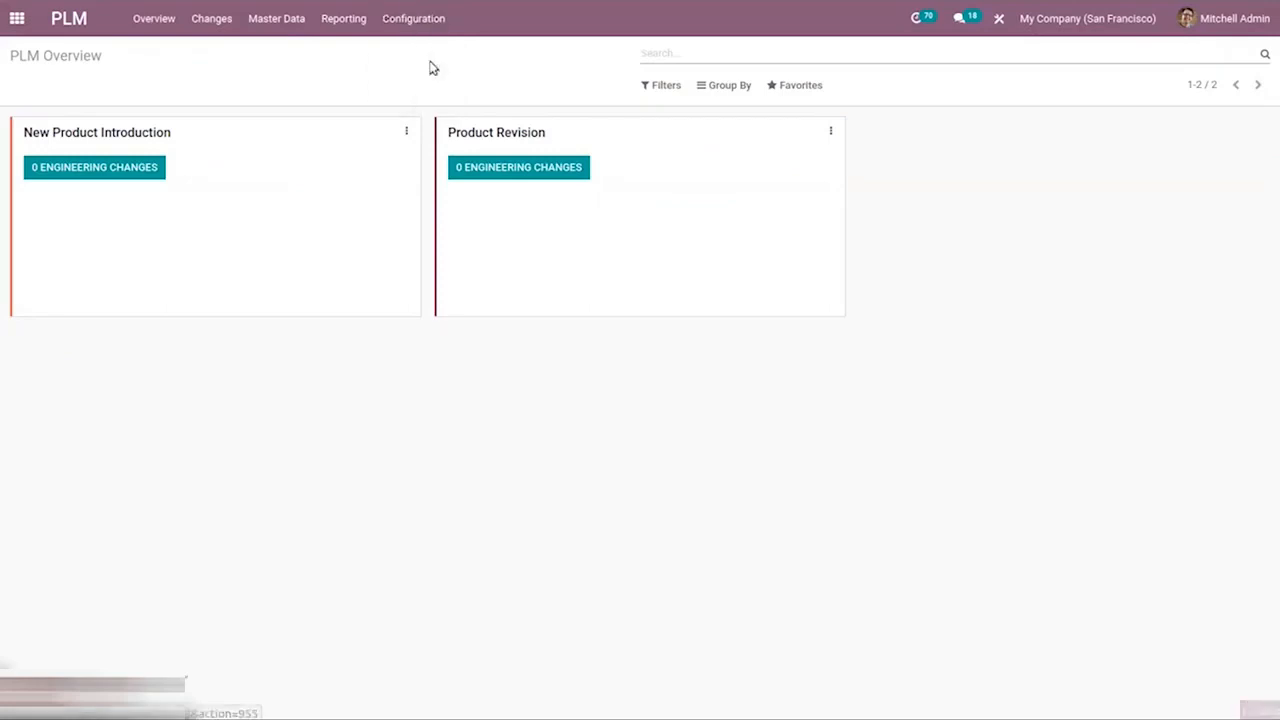
{"action": "left_click", "coordinate": [396, 21]}
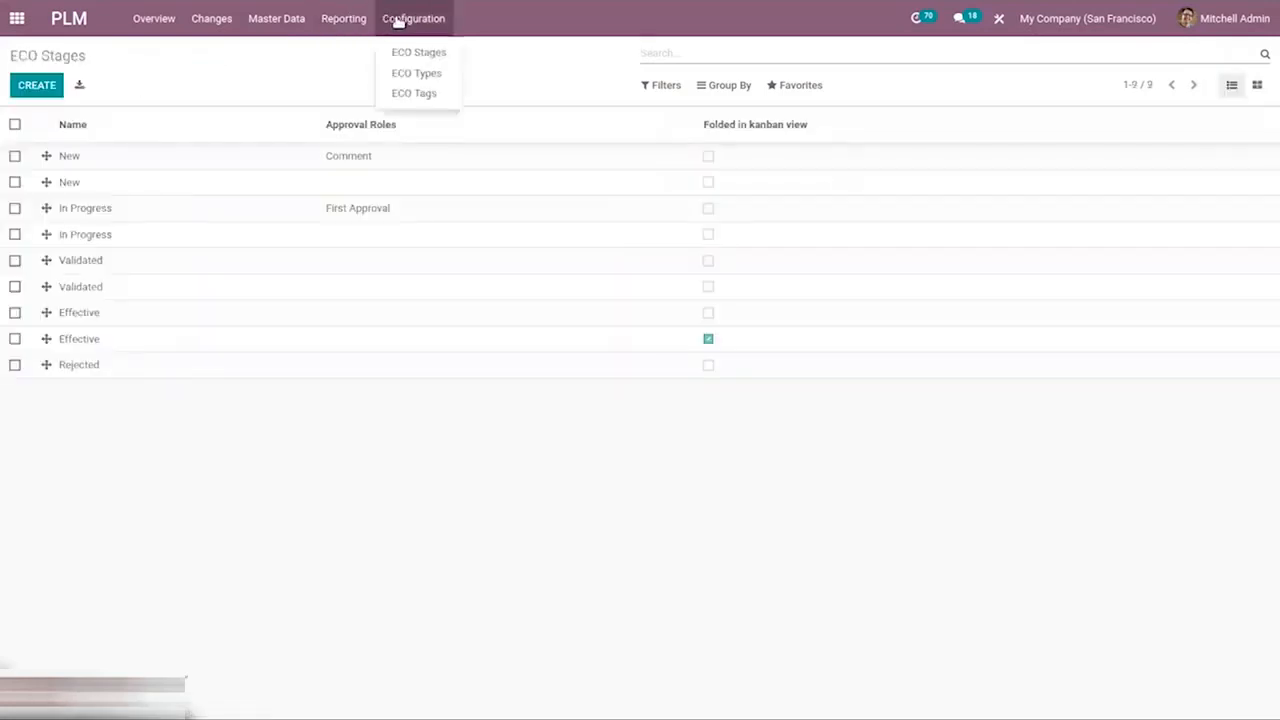
{"action": "left_click", "coordinate": [417, 92]}
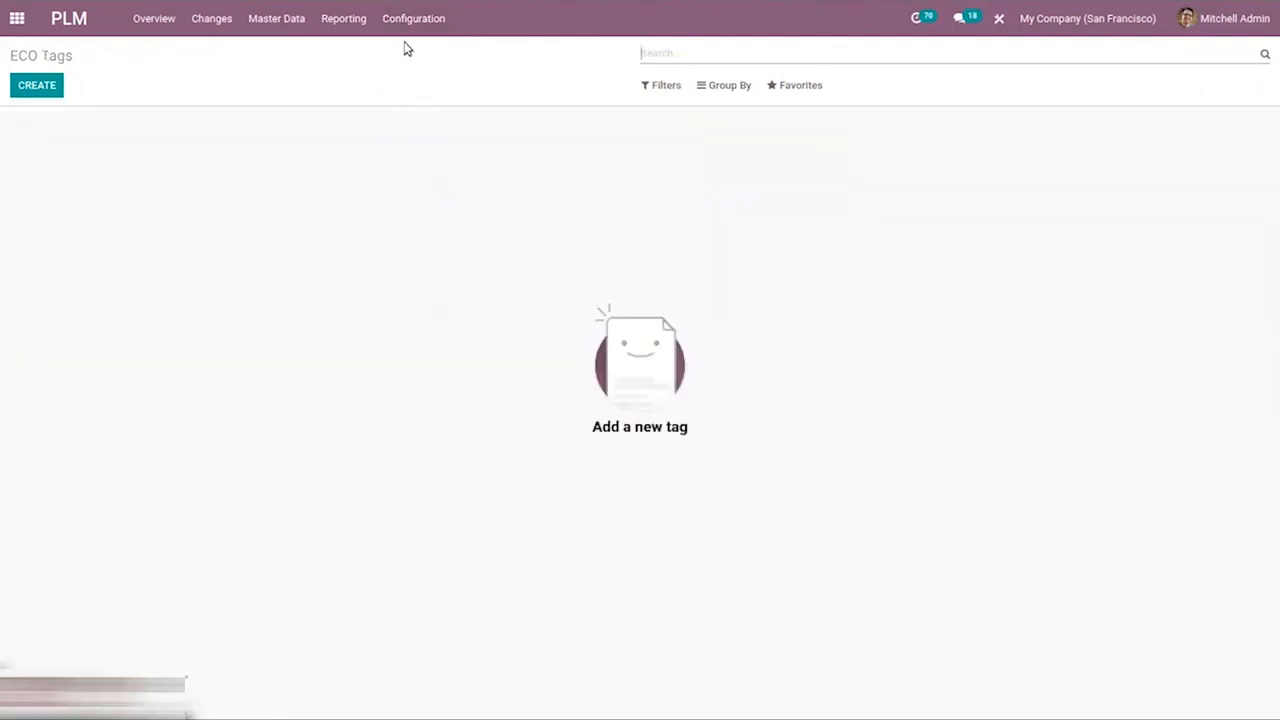
{"action": "left_click", "coordinate": [400, 10]}
Open the engineering change orders from the Changes menu.
{"action": "left_click", "coordinate": [157, 22]}
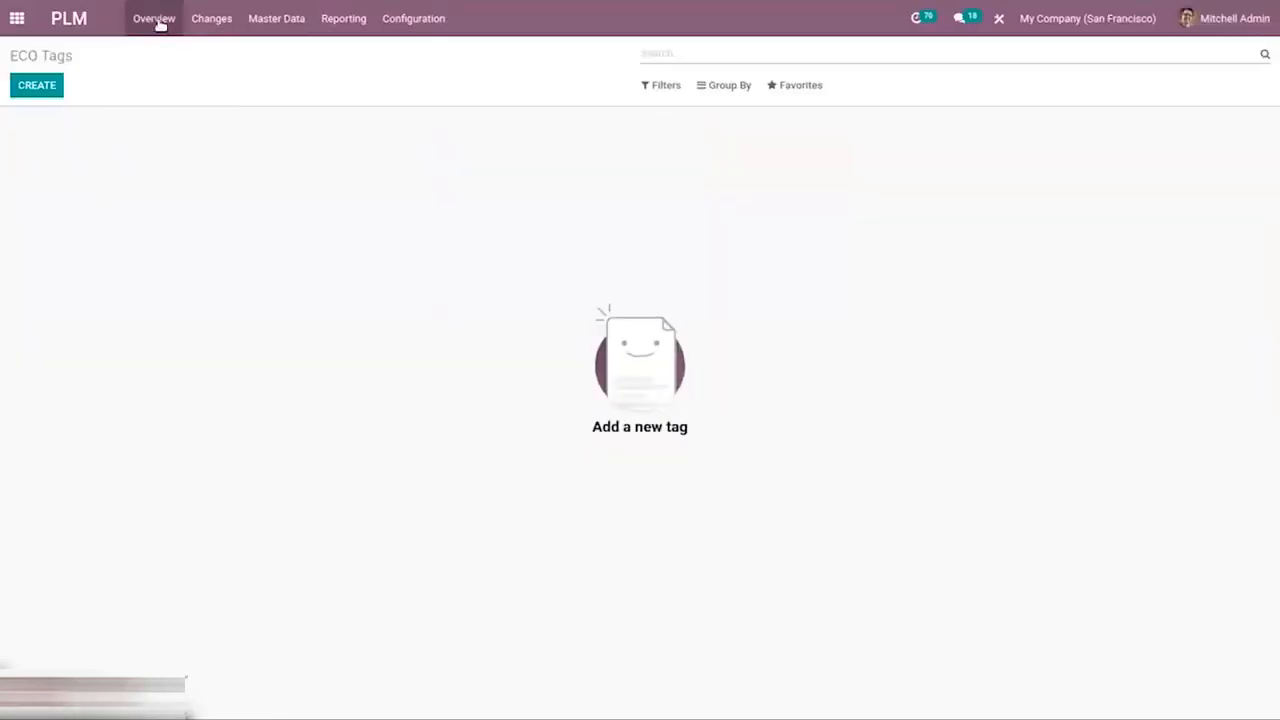
{"action": "left_click", "coordinate": [221, 20]}
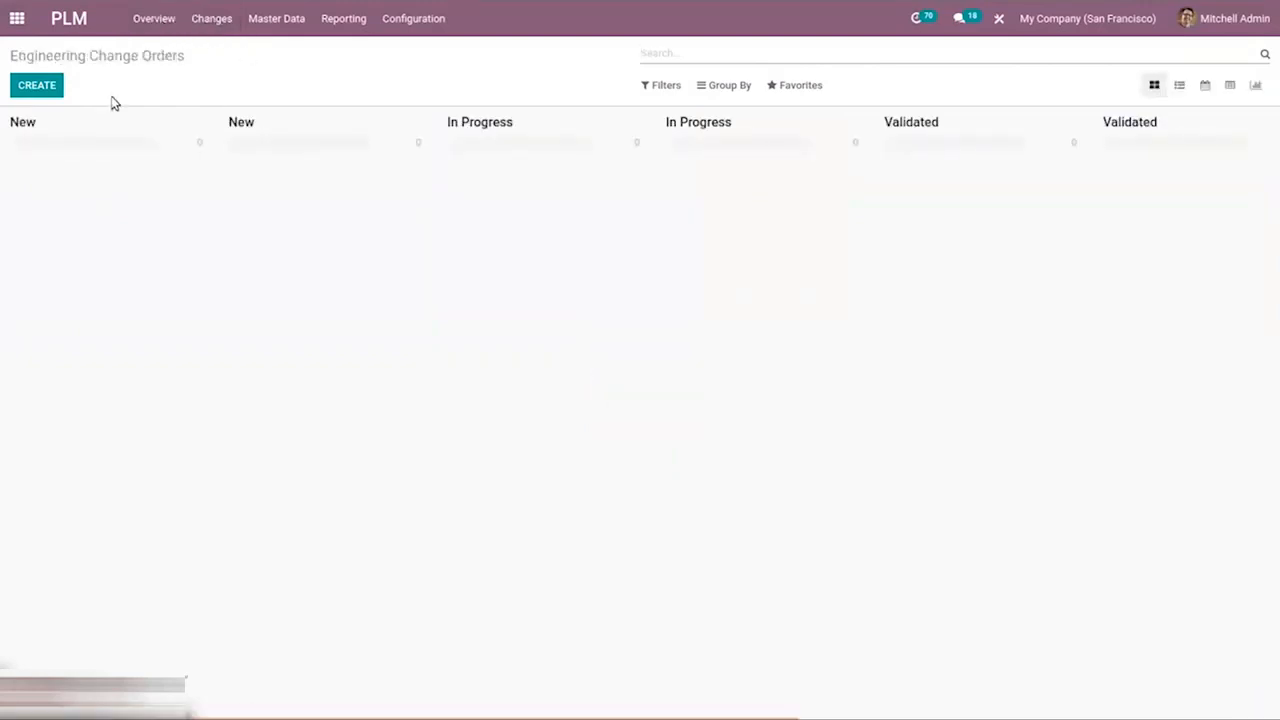
{"action": "left_click", "coordinate": [262, 26]}
Start a new engineering change order applied on Bill of Materials, view its Approvals tab, then discard it.
{"action": "left_click", "coordinate": [20, 86]}
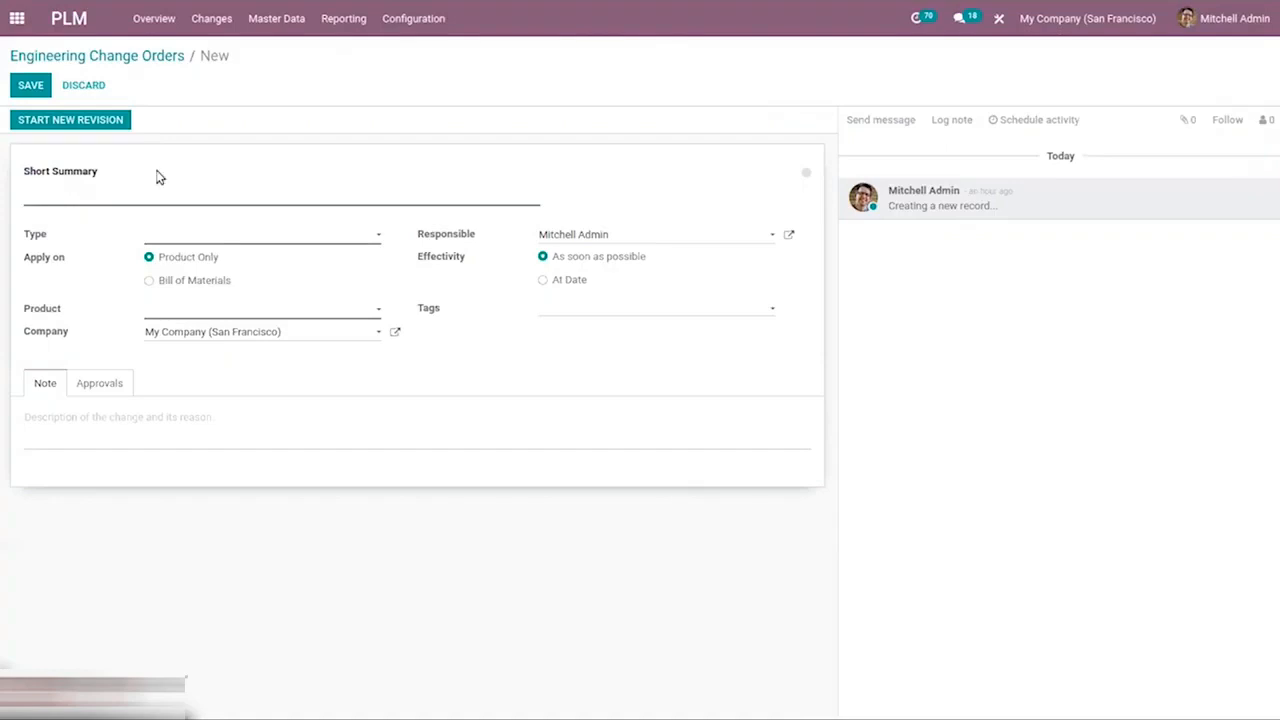
{"action": "left_click", "coordinate": [186, 287]}
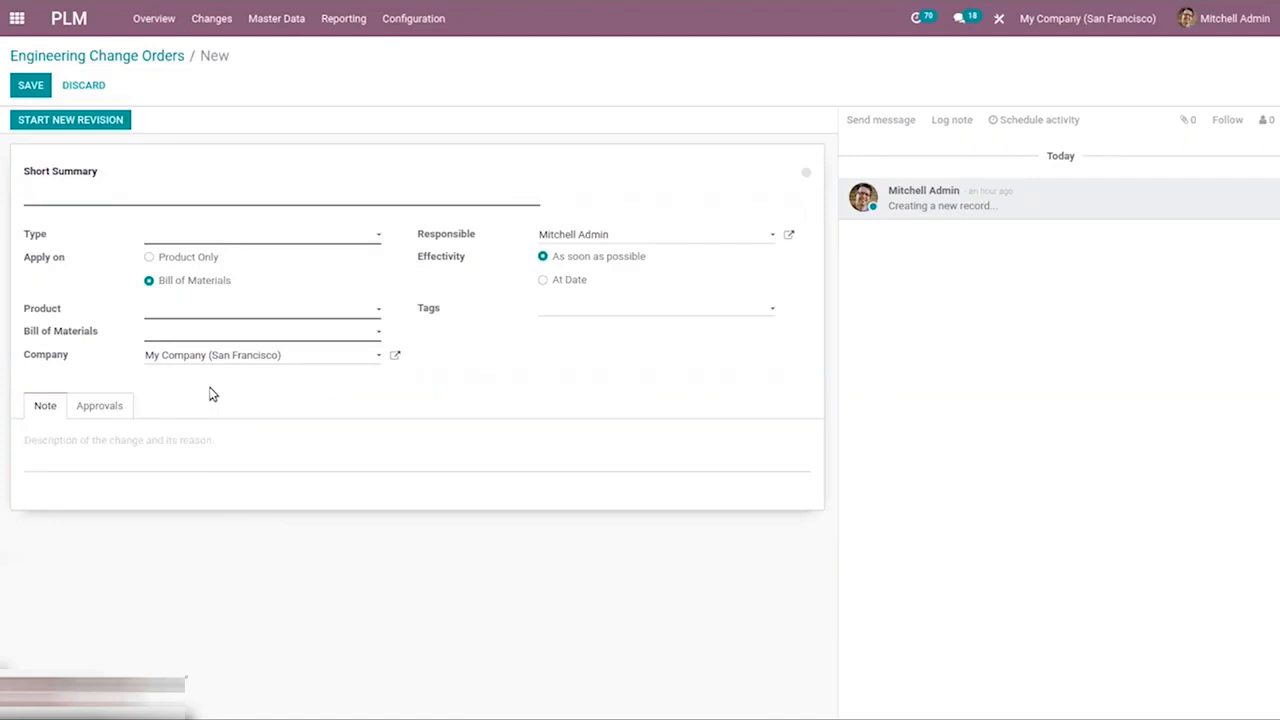
{"action": "left_click", "coordinate": [97, 405]}
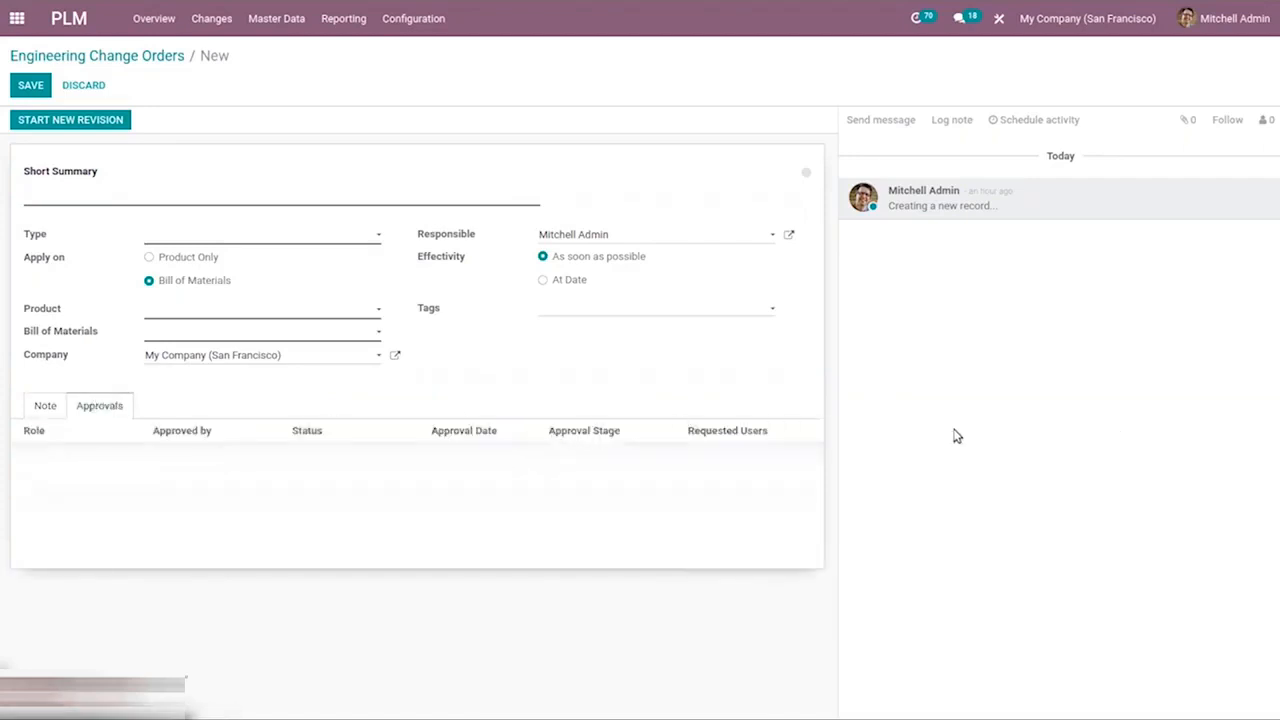
{"action": "left_click", "coordinate": [121, 59]}
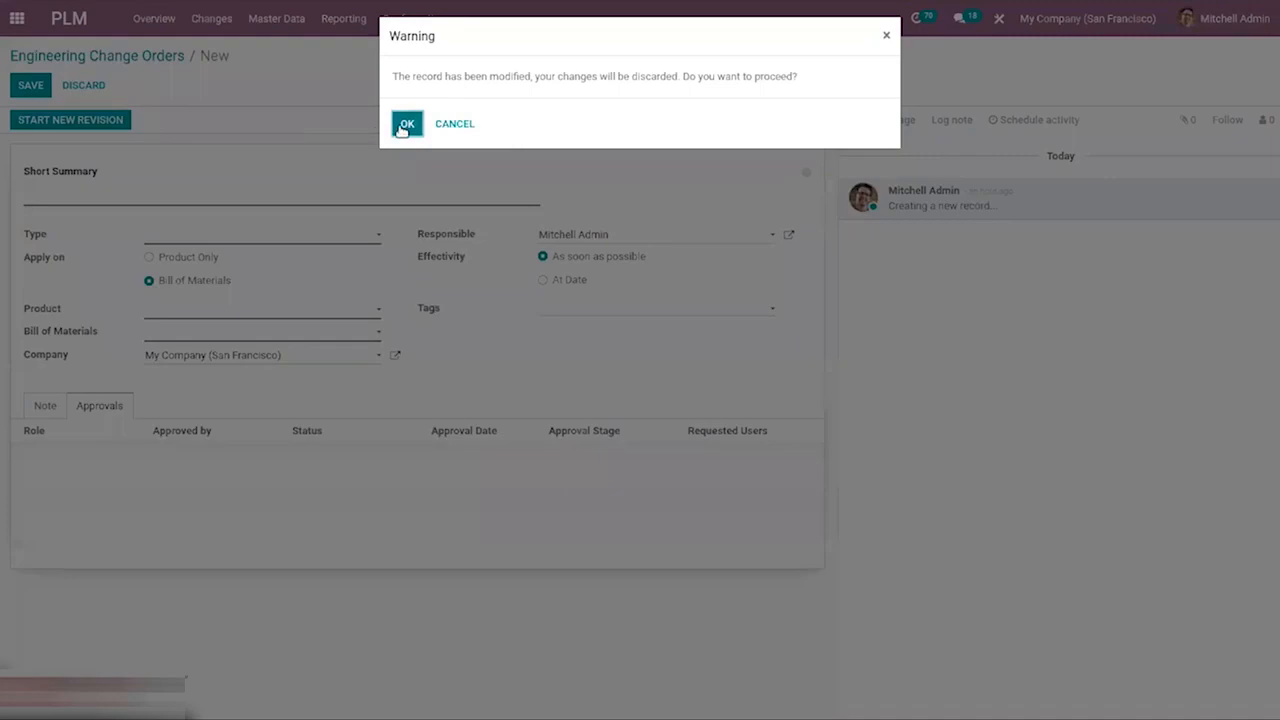
{"action": "left_click", "coordinate": [402, 126]}
Open the ECOs report from PLM reporting.
{"action": "left_click", "coordinate": [332, 20]}
{"action": "left_click", "coordinate": [345, 20]}
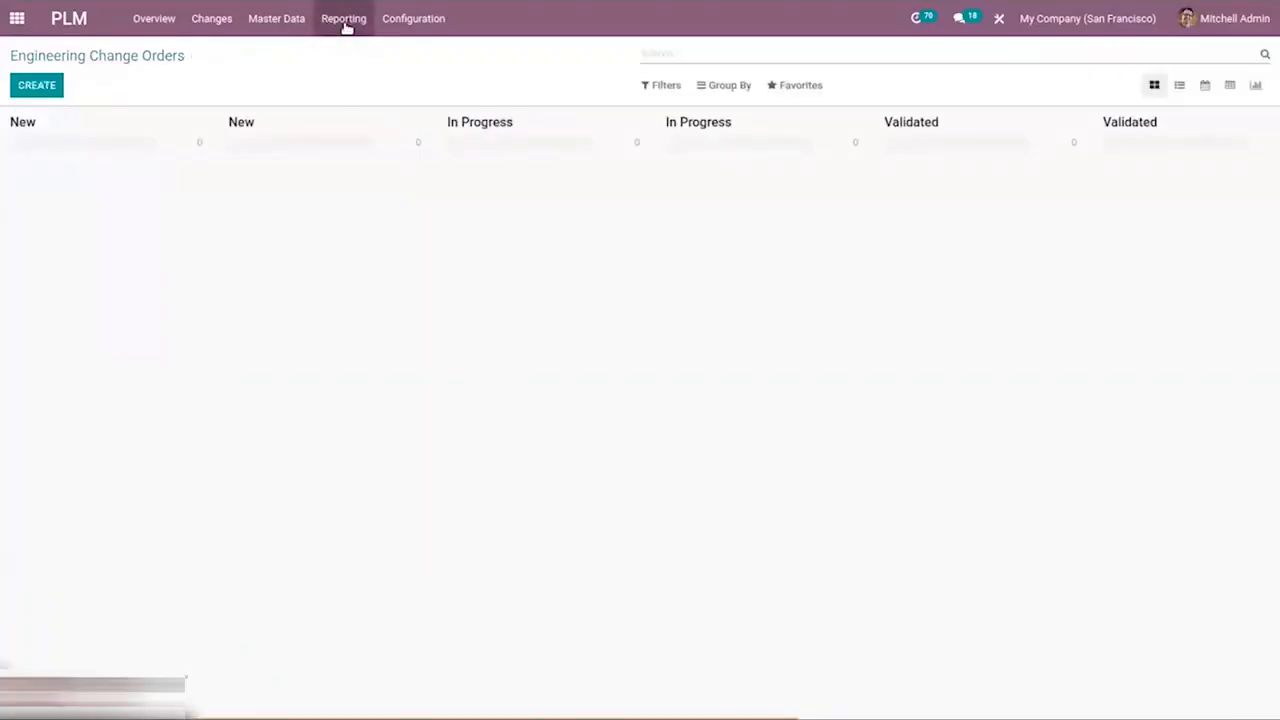
{"action": "left_click", "coordinate": [350, 22]}
{"action": "left_click", "coordinate": [339, 49]}
{"action": "left_click", "coordinate": [342, 18]}
{"action": "left_click", "coordinate": [343, 60]}
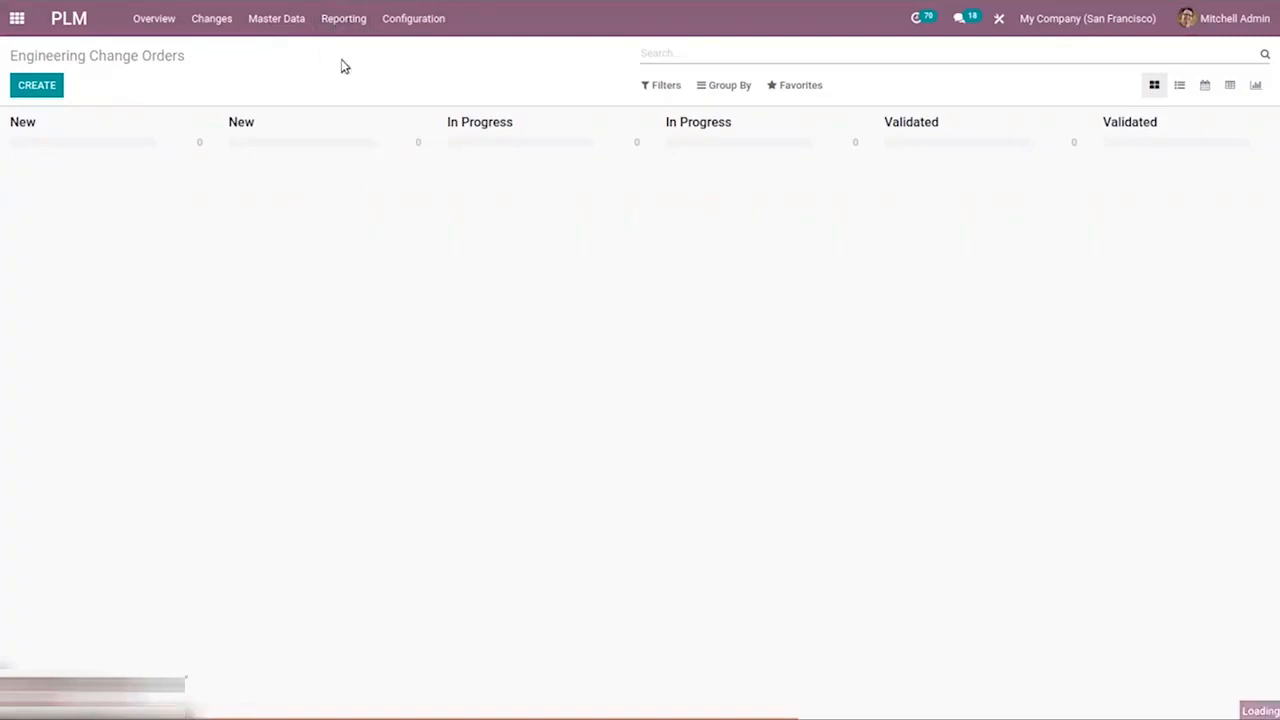
{"action": "left_click", "coordinate": [424, 9]}
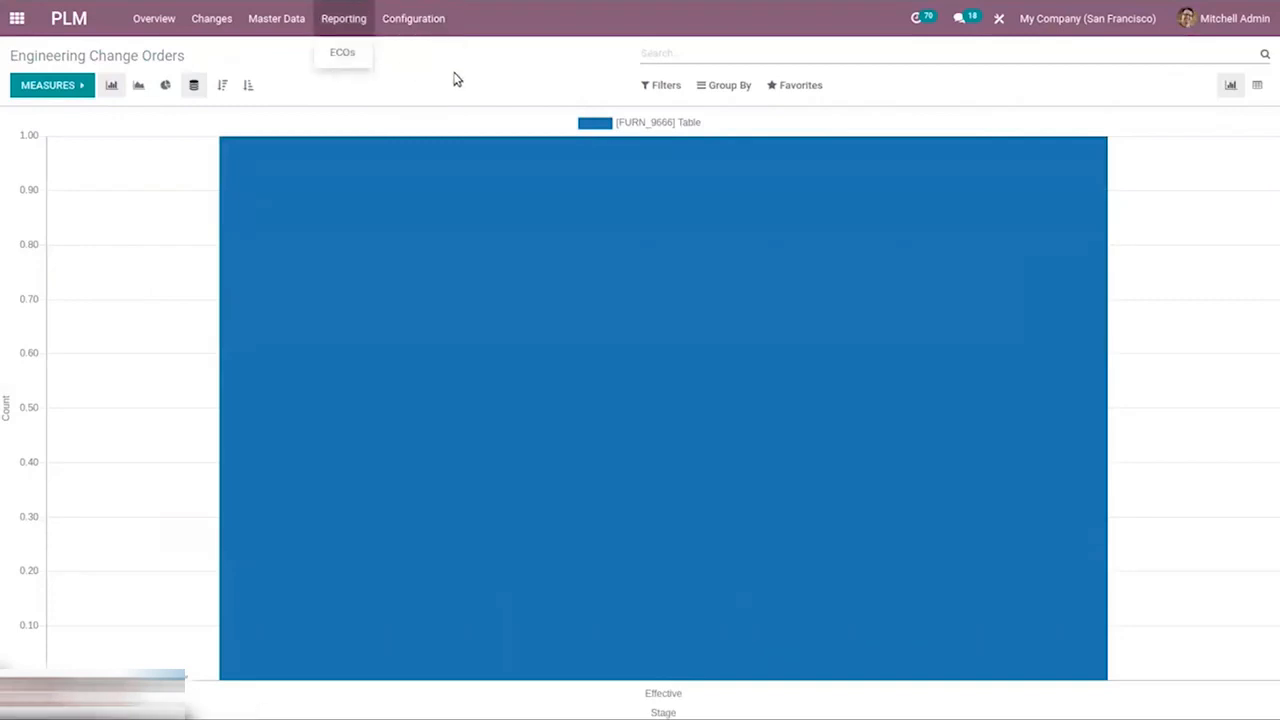
Examine the report's measures, filters and grouping options, then switch the report to pivot view.
{"action": "left_click", "coordinate": [455, 79]}
{"action": "left_click", "coordinate": [76, 80]}
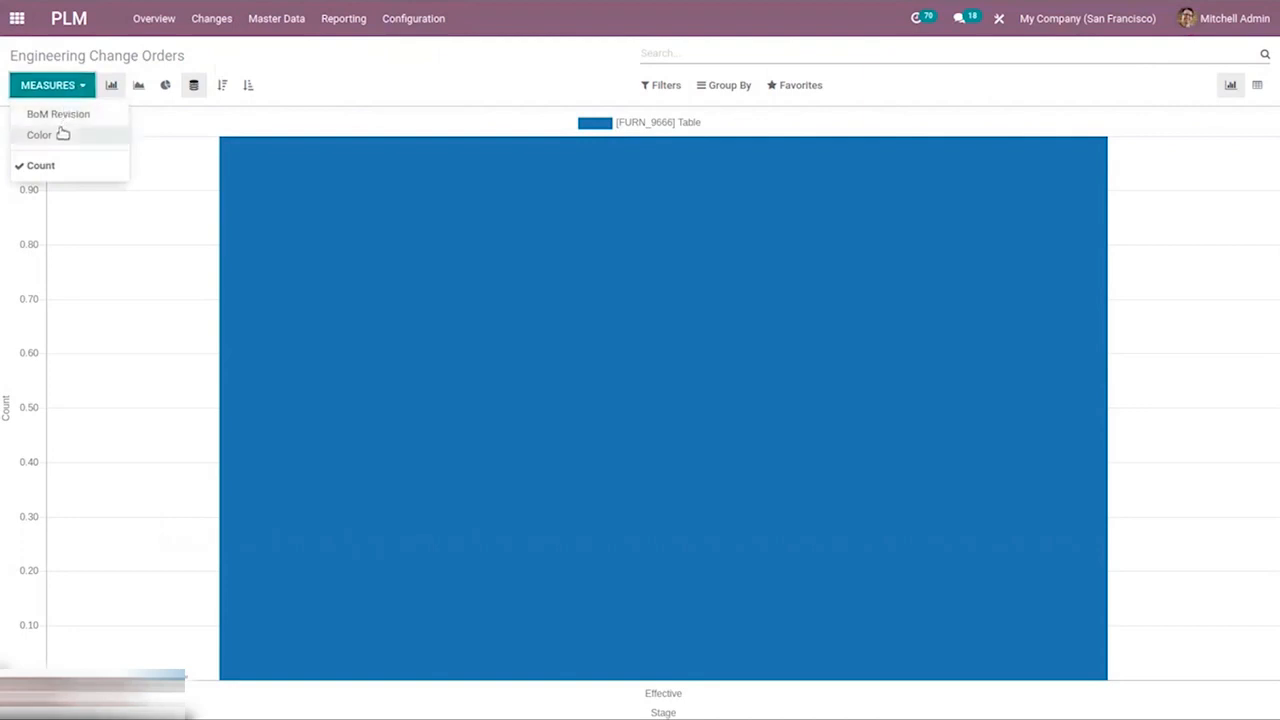
{"action": "left_click", "coordinate": [340, 57]}
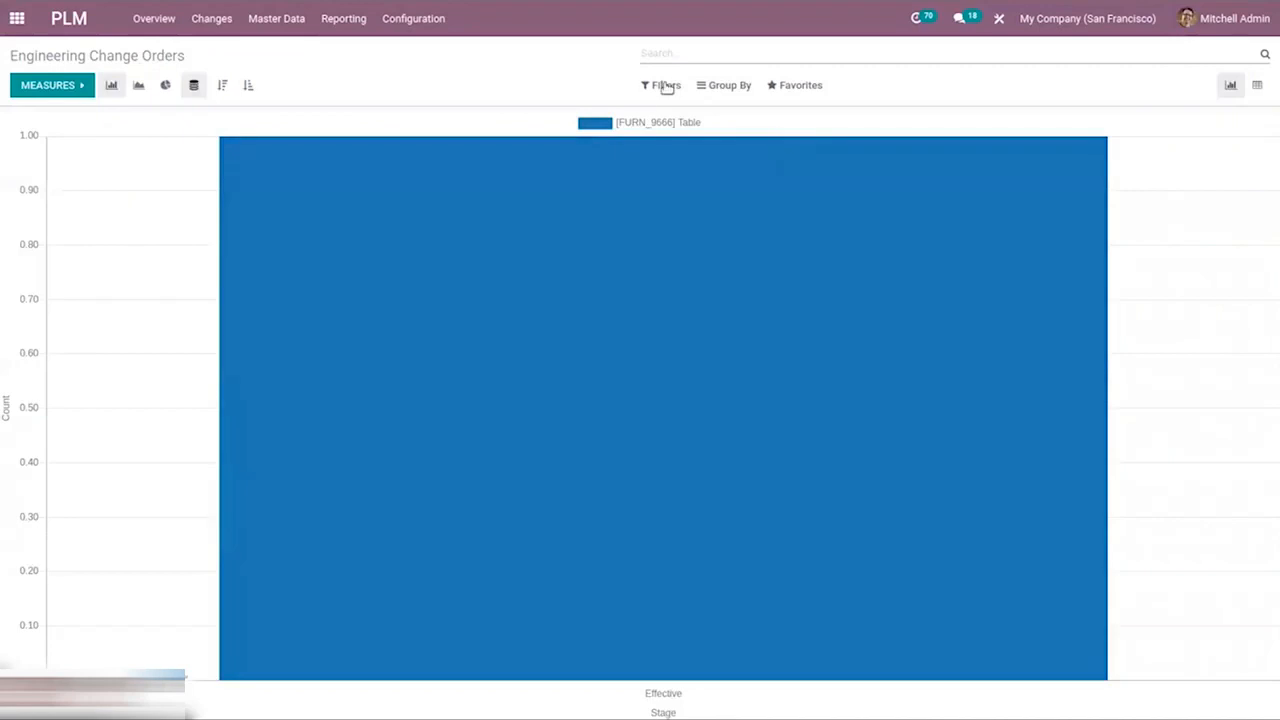
{"action": "left_click", "coordinate": [672, 86]}
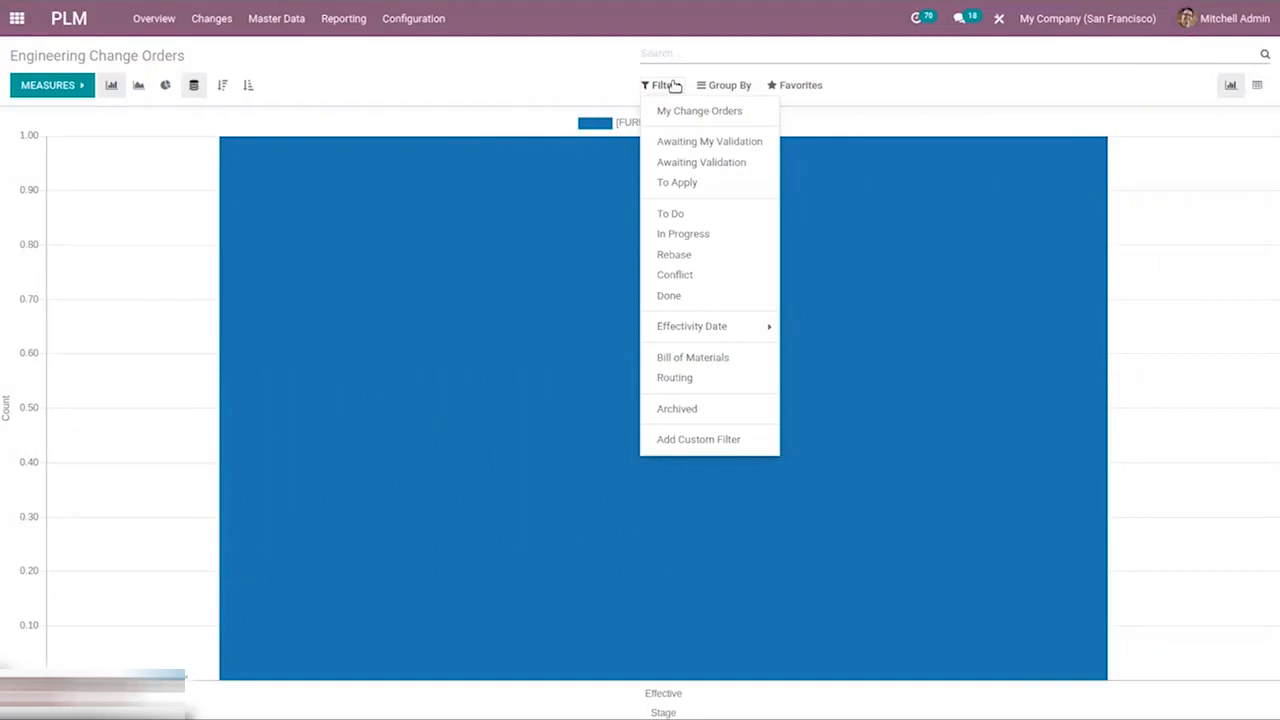
{"action": "left_click", "coordinate": [735, 87]}
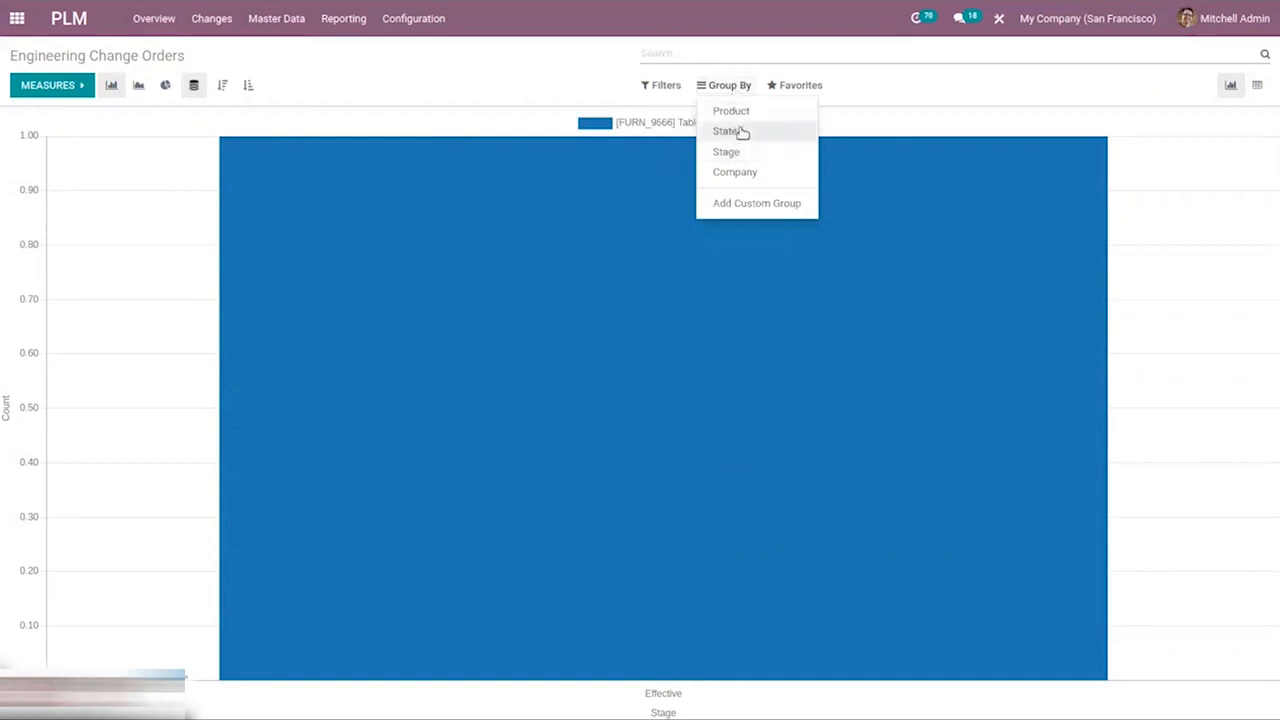
{"action": "left_click", "coordinate": [1256, 85]}
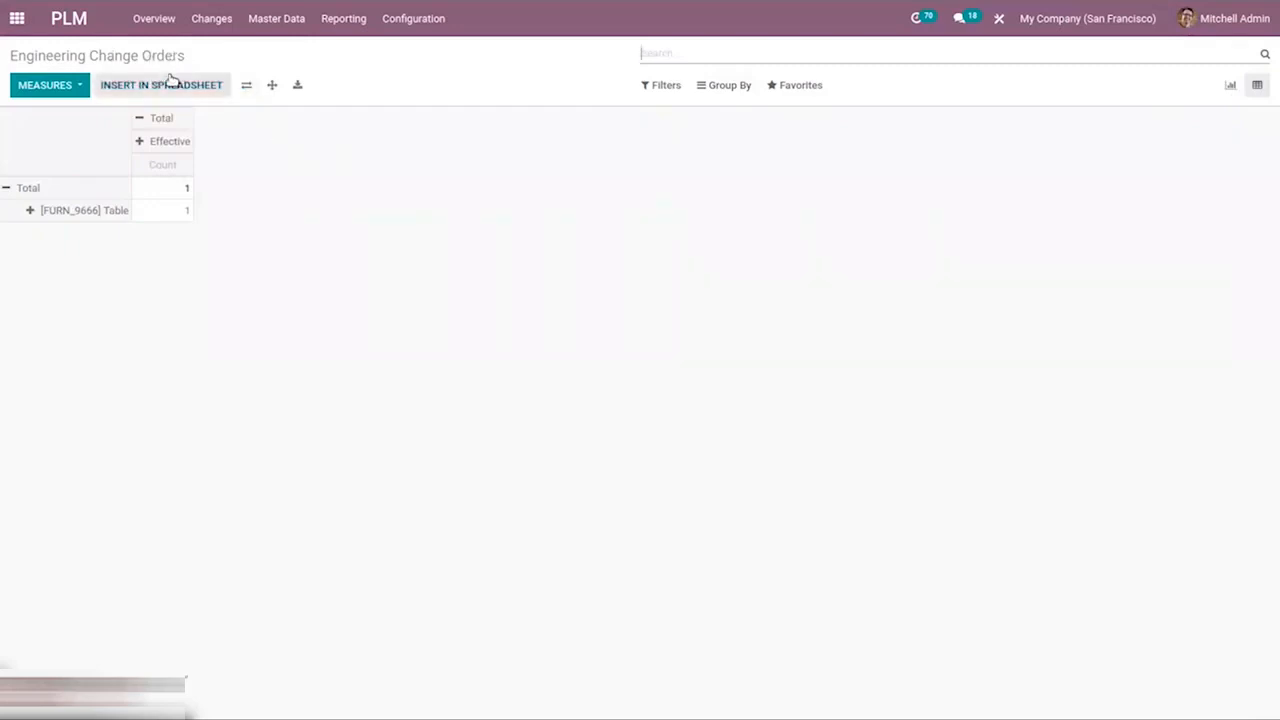
Browse master data: open the Wood Panel bill of materials, then the Car Travel Expenses product.
{"action": "left_click", "coordinate": [251, 20]}
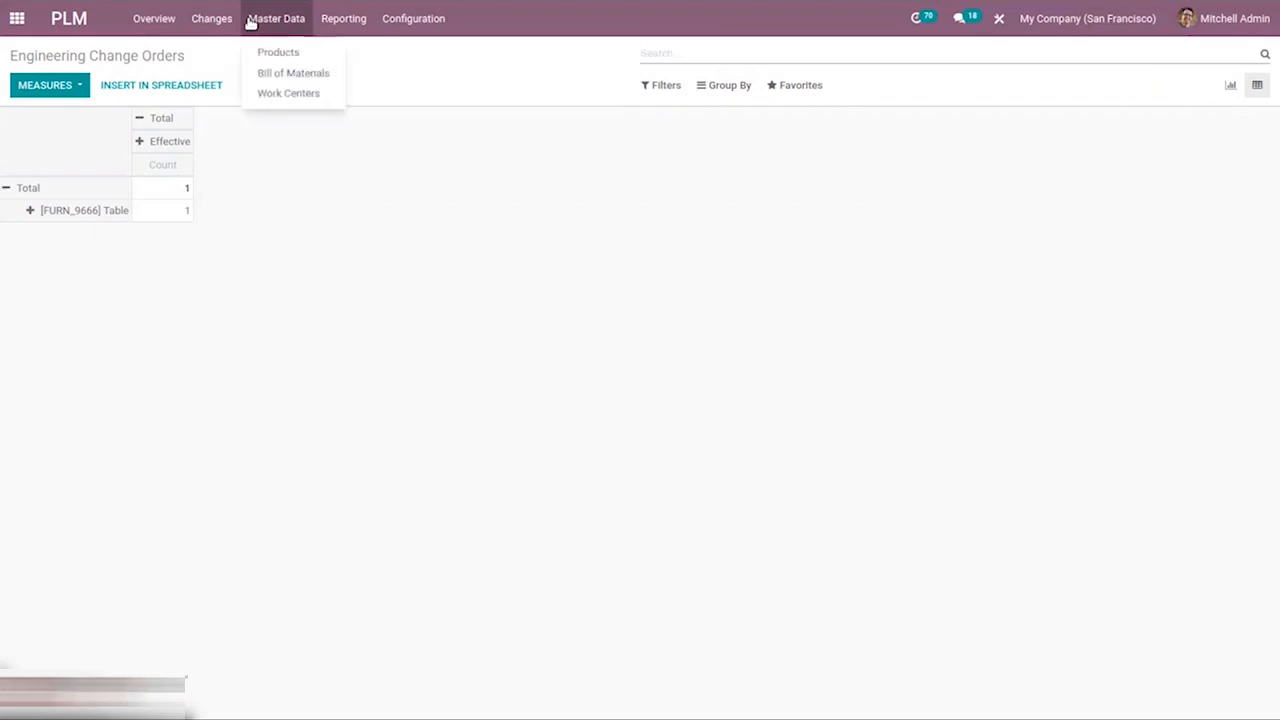
{"action": "left_click", "coordinate": [296, 74]}
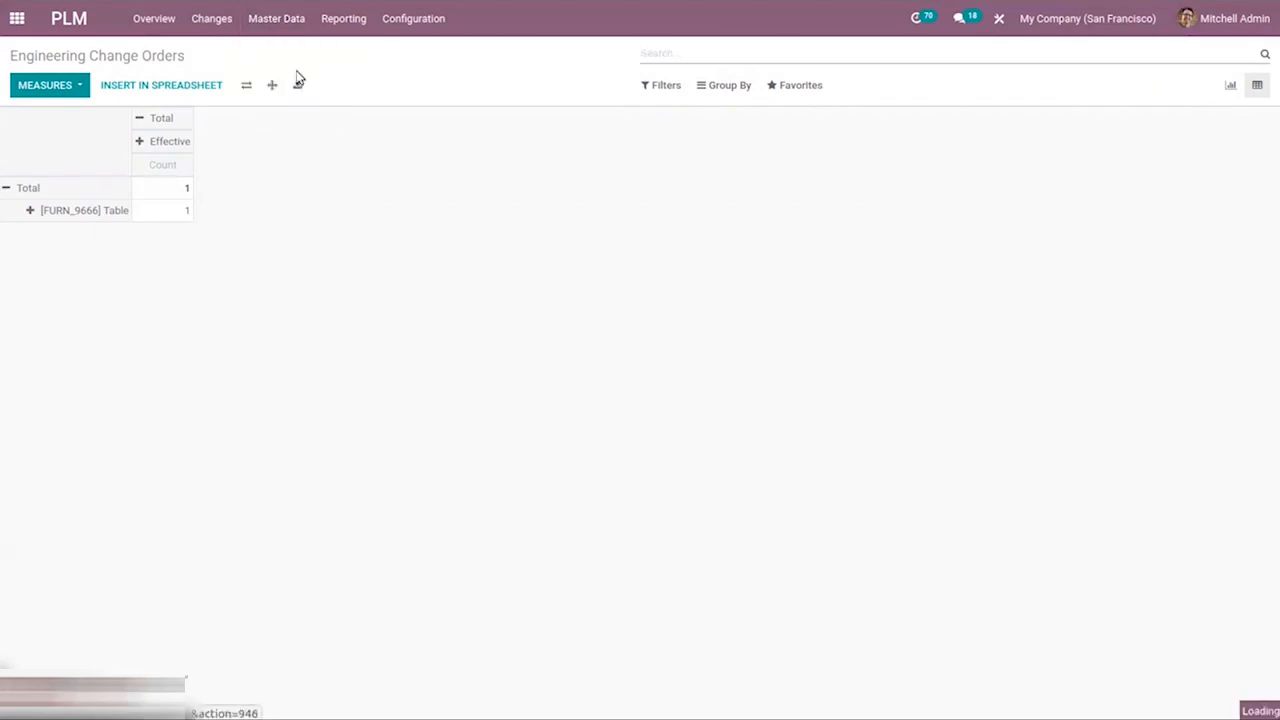
{"action": "left_click", "coordinate": [401, 137]}
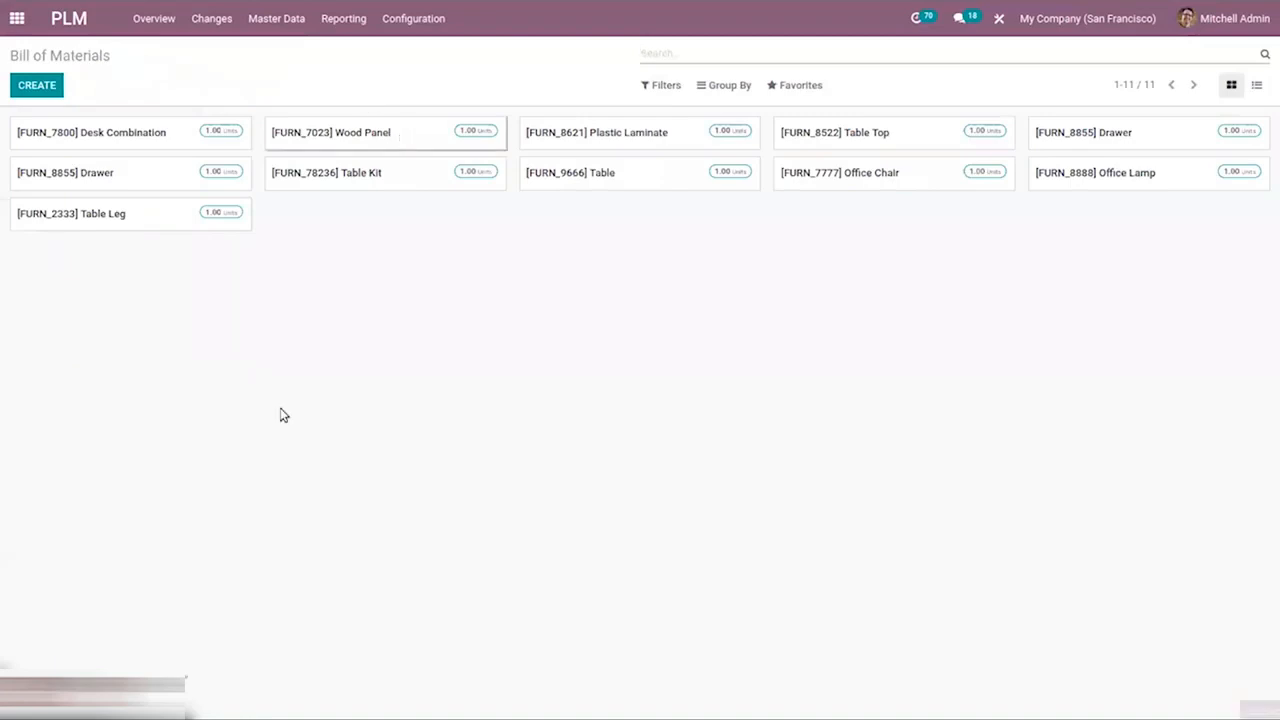
{"action": "left_click", "coordinate": [166, 304]}
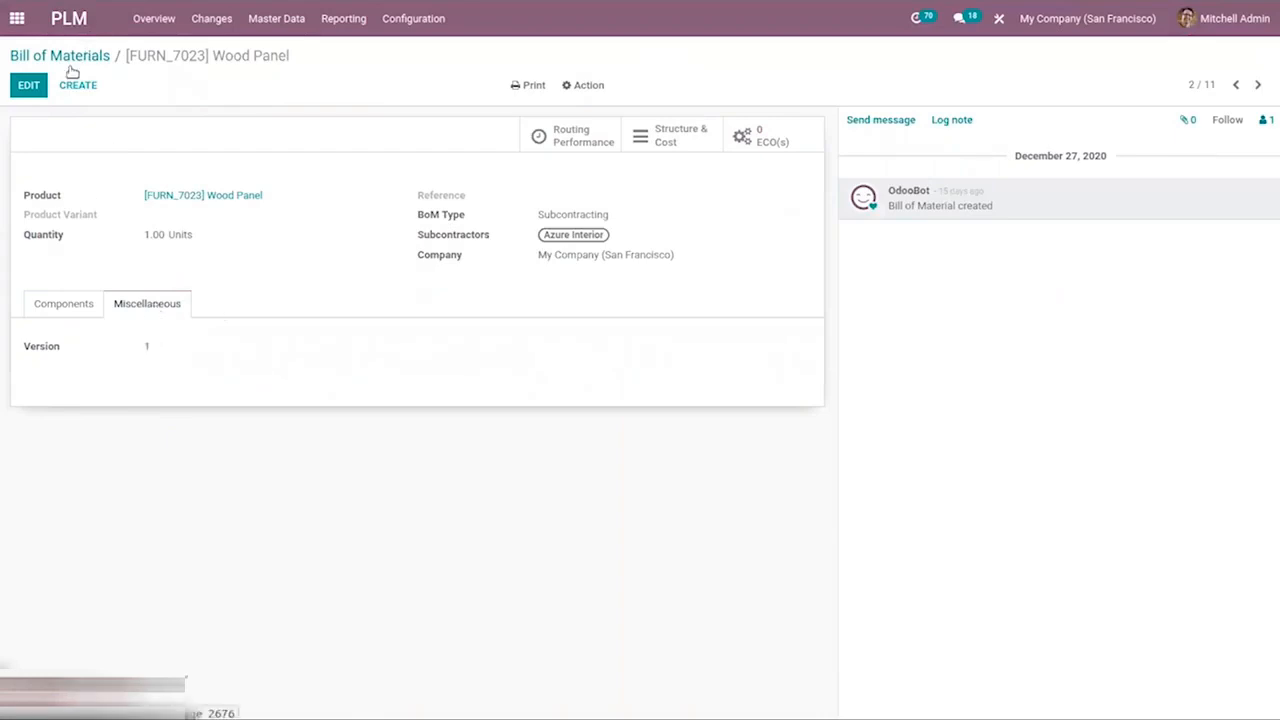
{"action": "left_click", "coordinate": [297, 20]}
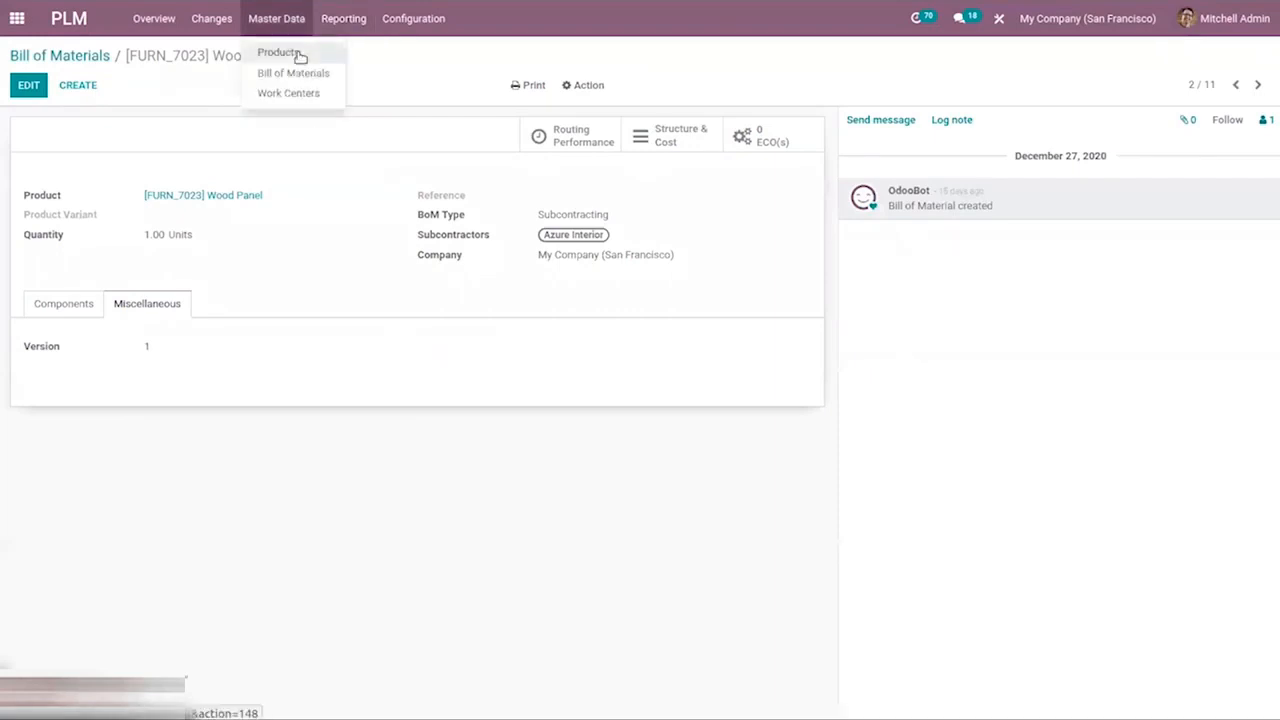
{"action": "left_click", "coordinate": [548, 170]}
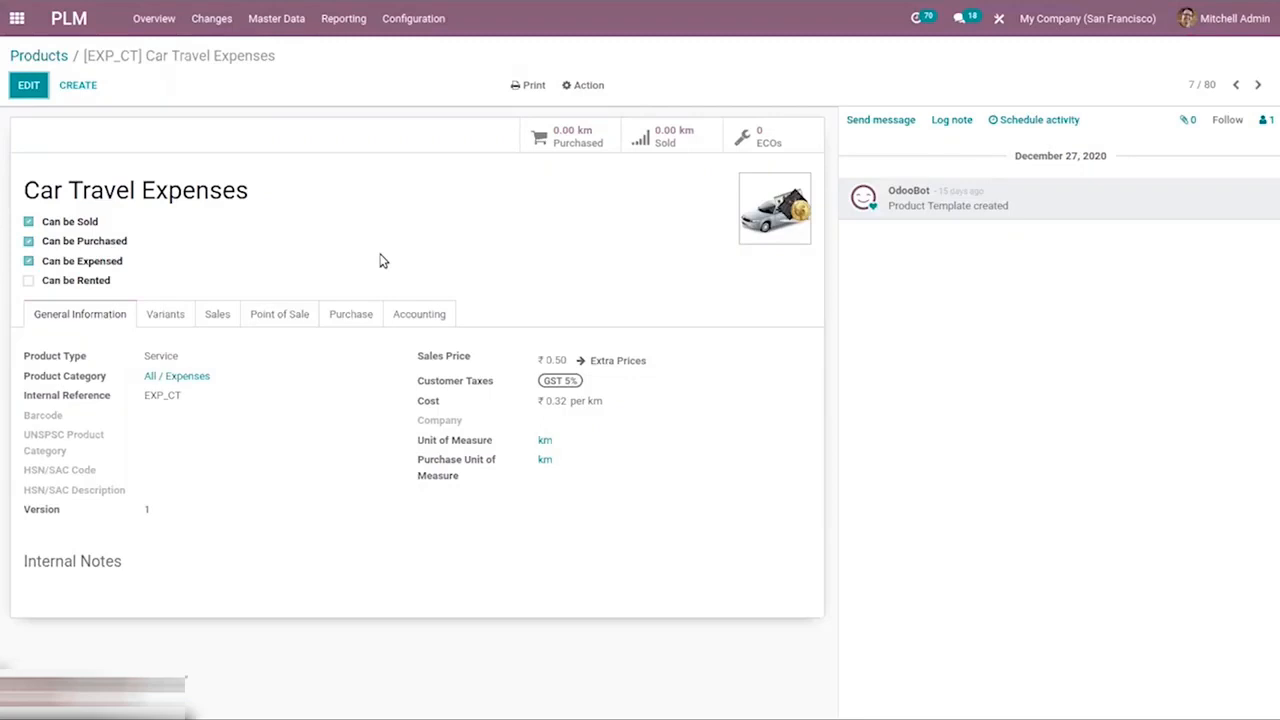
Search the apps for Quality and open it.
{"action": "left_click", "coordinate": [10, 15]}
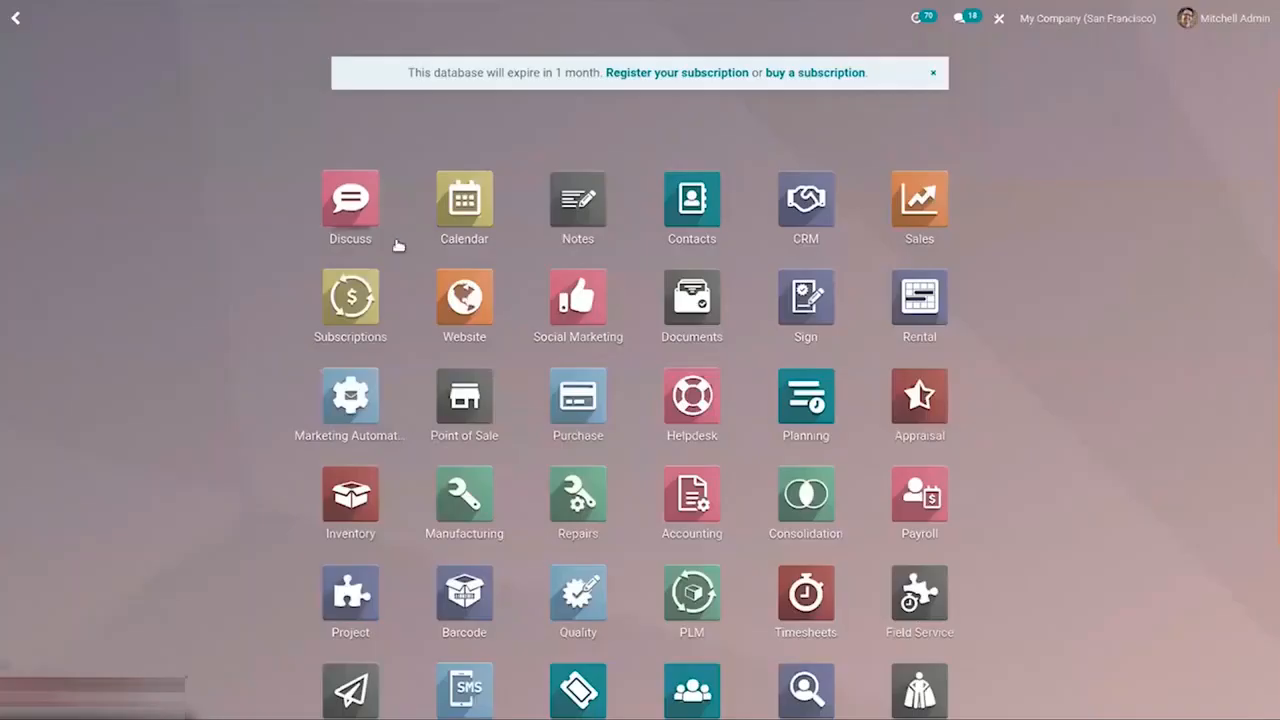
{"action": "scroll", "coordinate": [1268, 373], "scroll_direction": "down", "scroll_amount": 2}
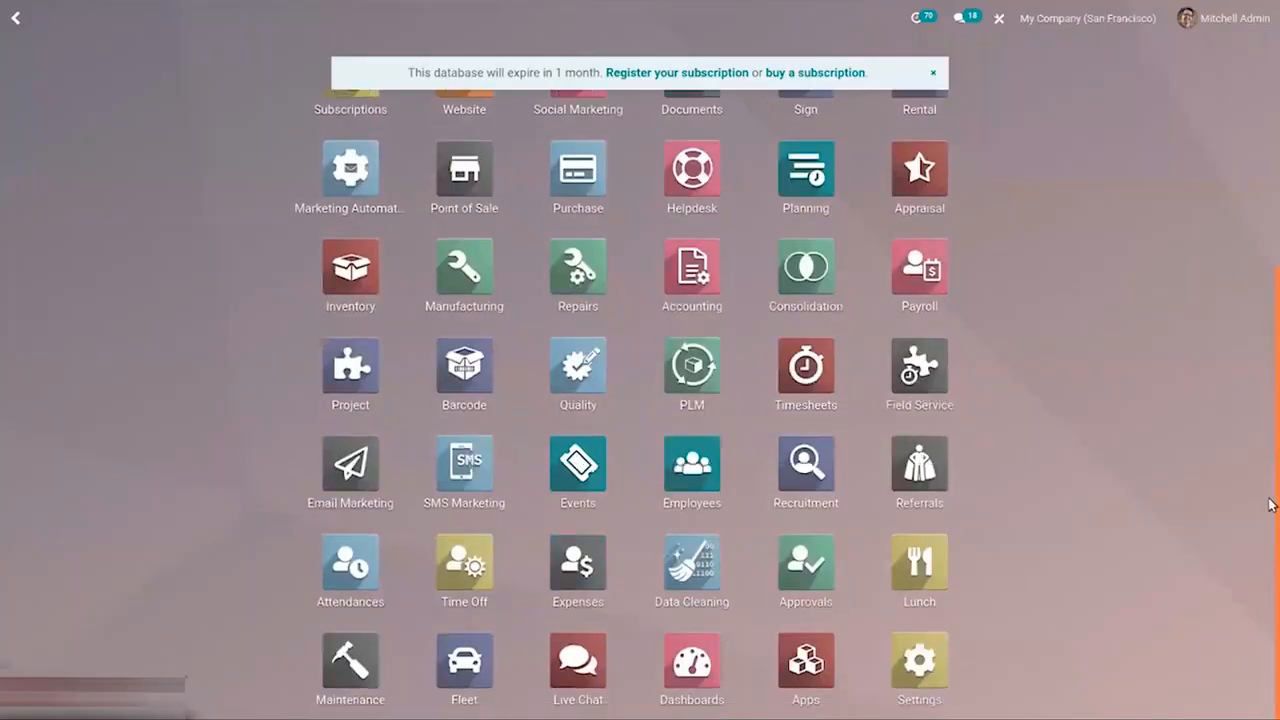
{"action": "type", "text": "qu"}
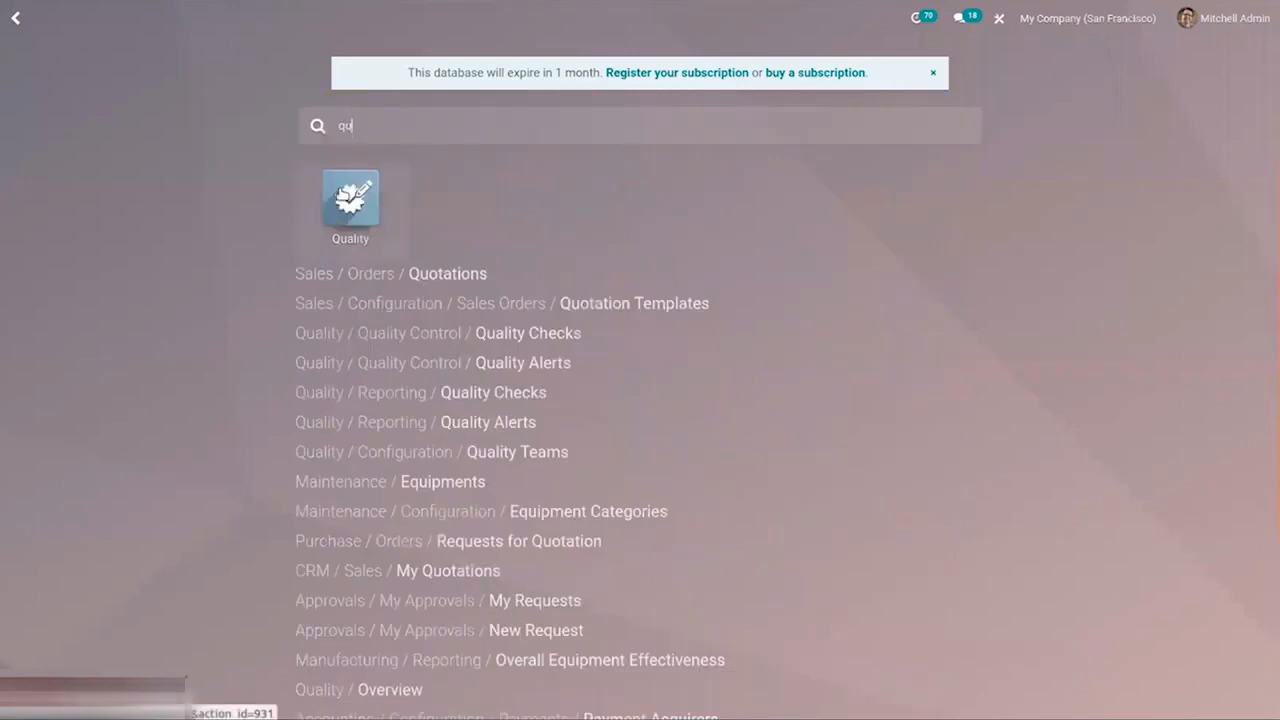
{"action": "left_click", "coordinate": [345, 195]}
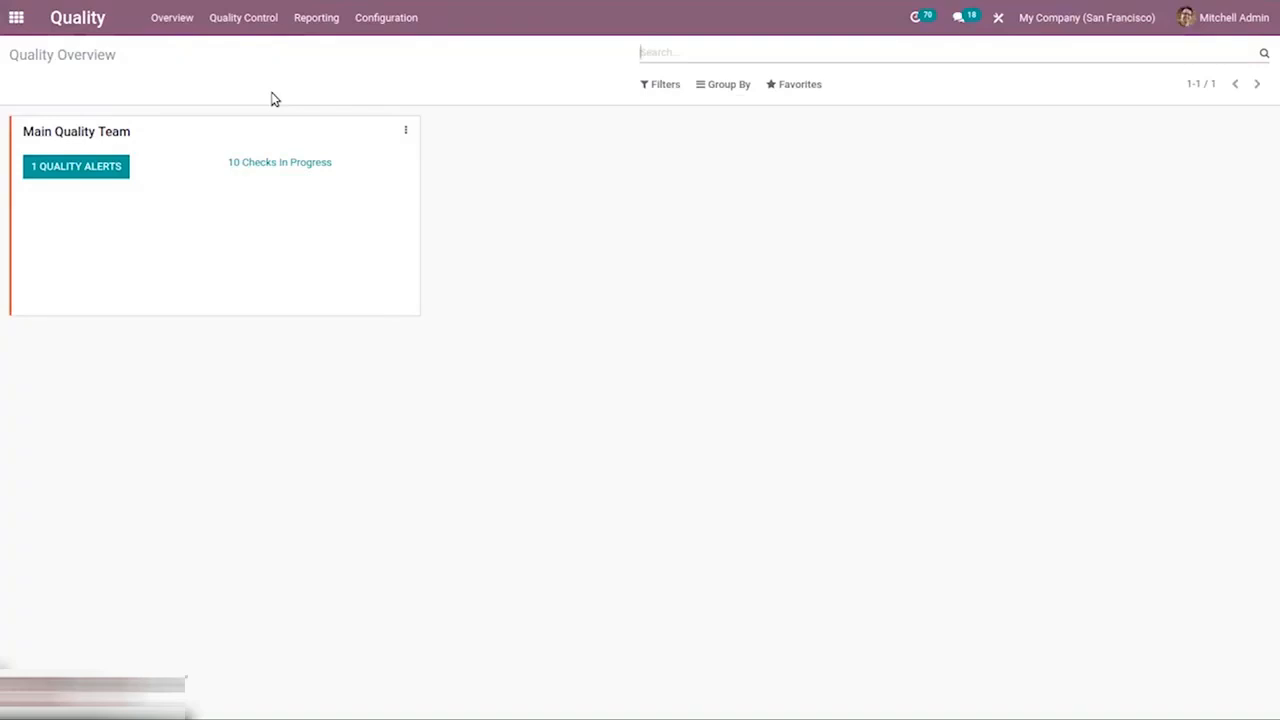
Open the Quality Teams configuration, view the Main Quality Team, and return to the Quality overview.
{"action": "left_click", "coordinate": [187, 21]}
{"action": "left_click", "coordinate": [391, 17]}
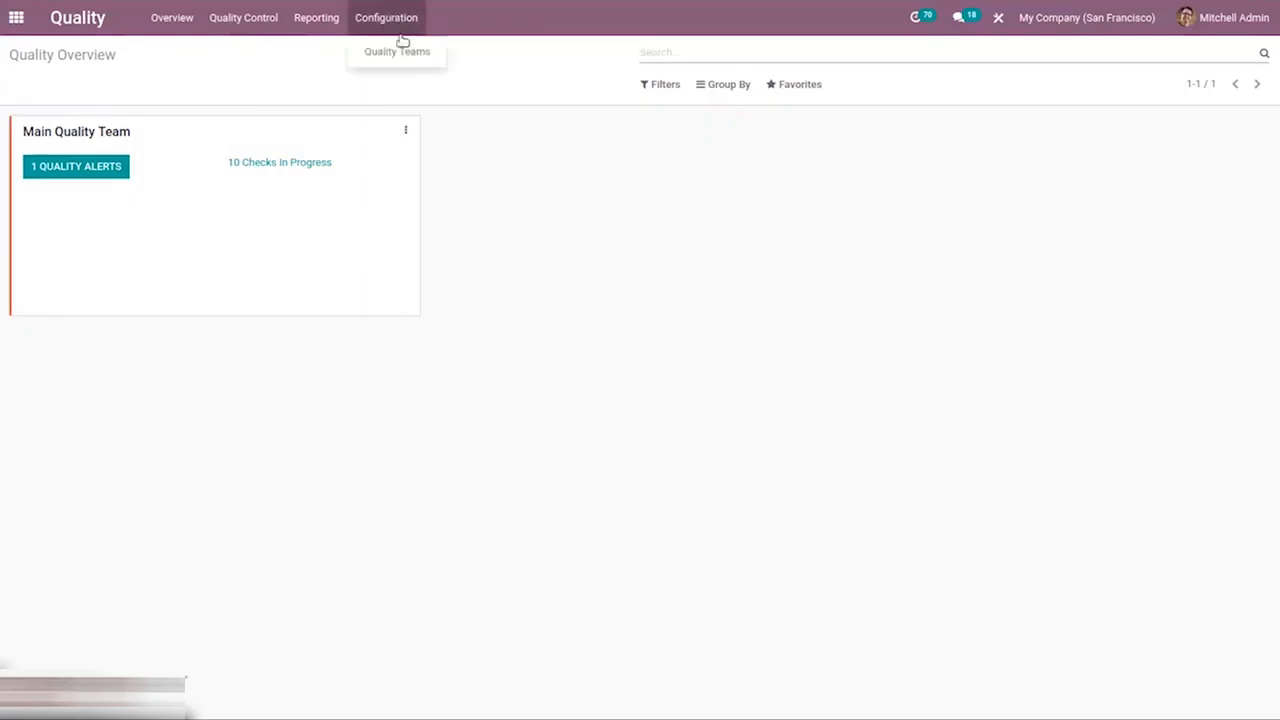
{"action": "left_click", "coordinate": [410, 46]}
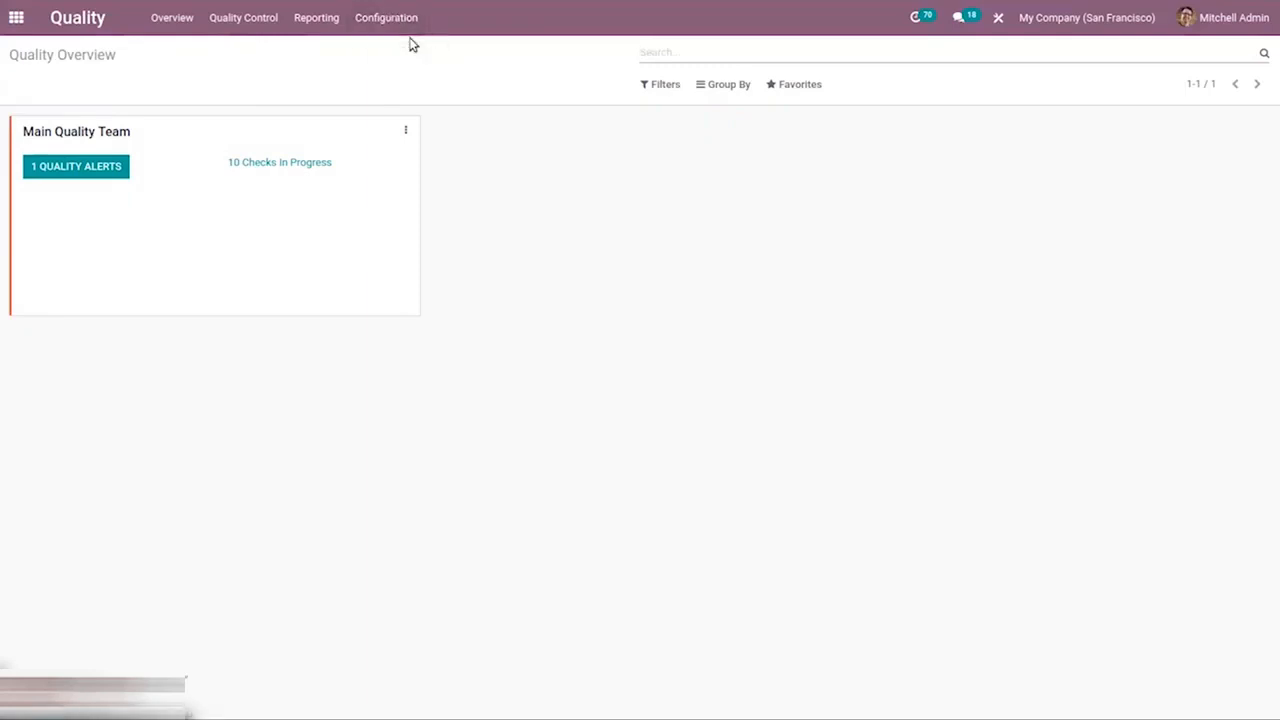
{"action": "left_click", "coordinate": [372, 14]}
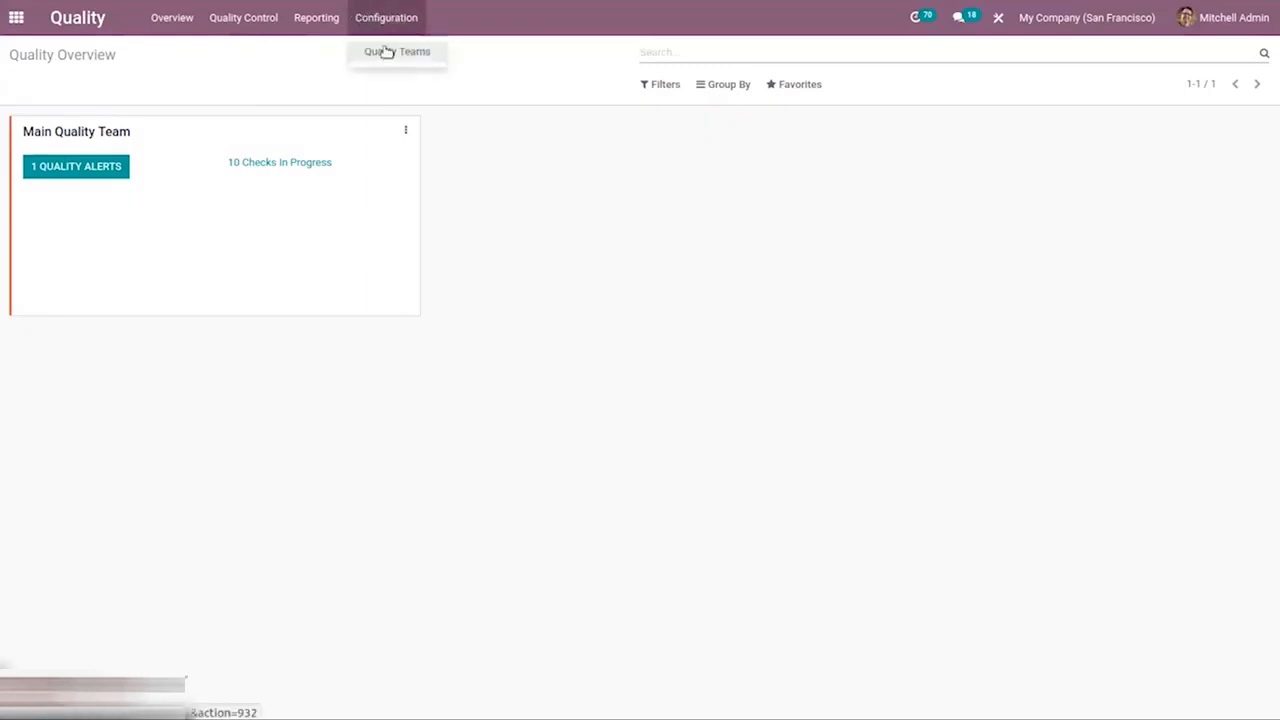
{"action": "left_click", "coordinate": [387, 51]}
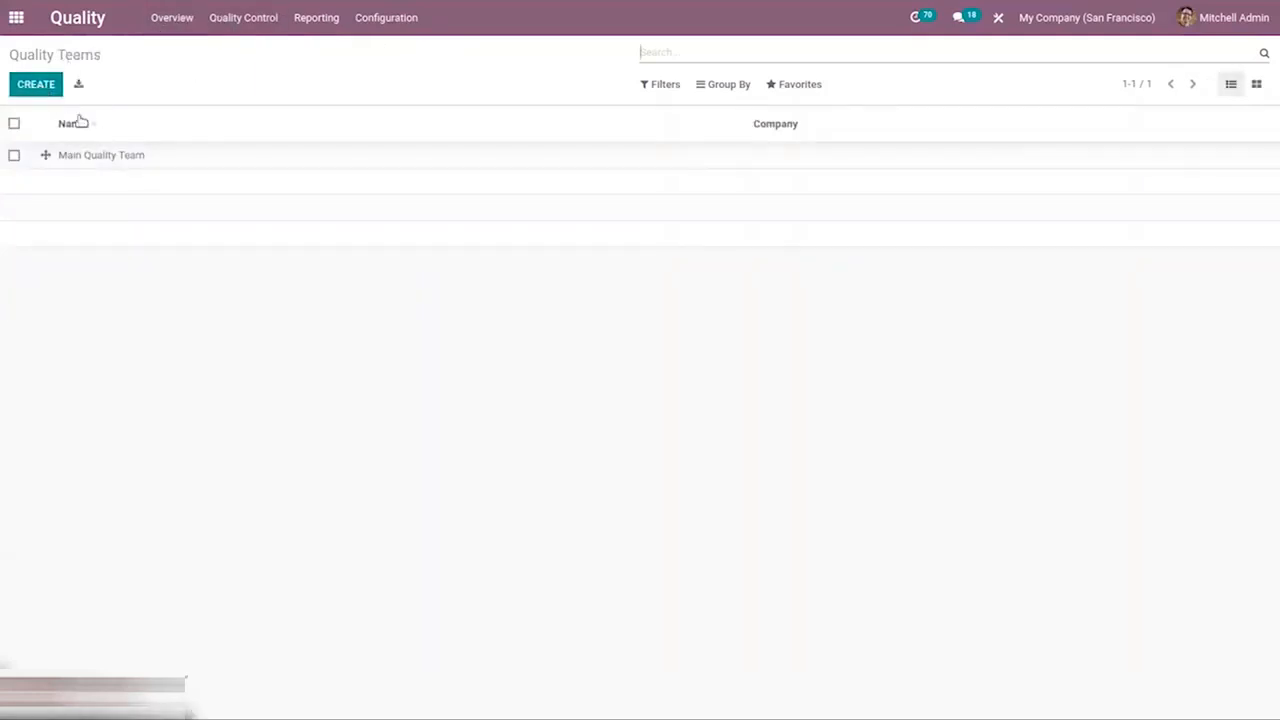
{"action": "left_click", "coordinate": [340, 160]}
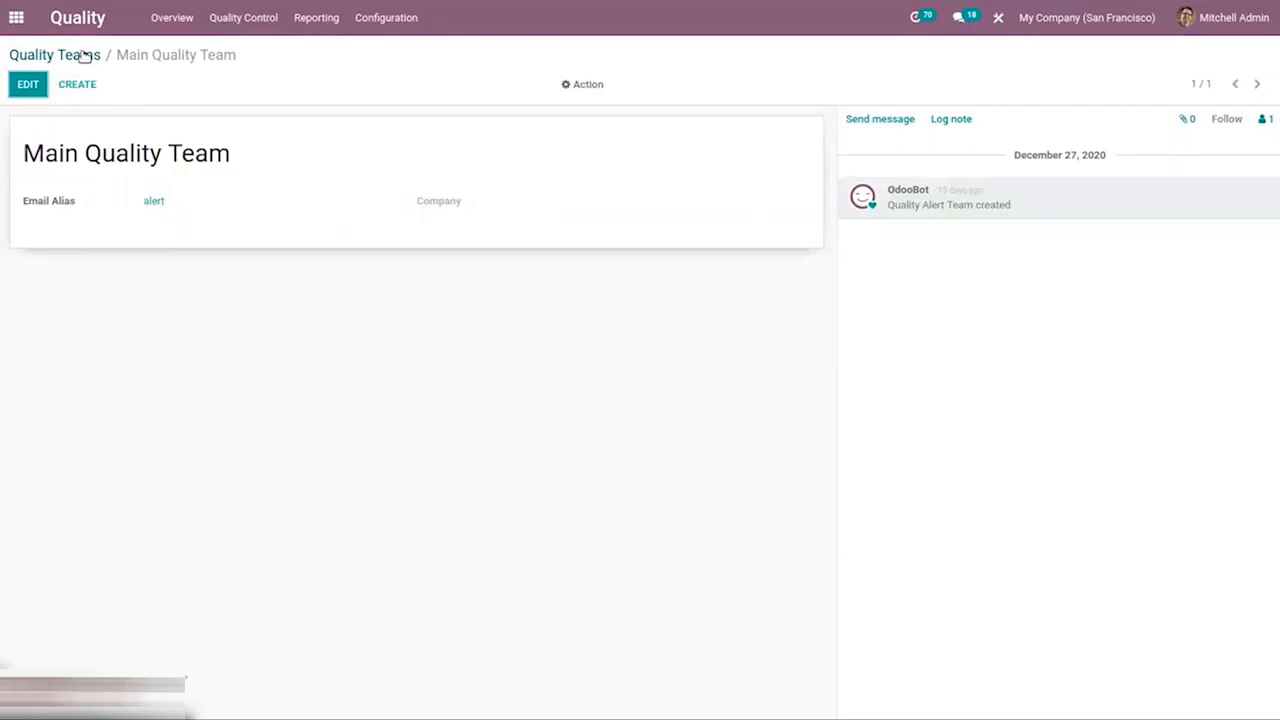
{"action": "left_click", "coordinate": [85, 56]}
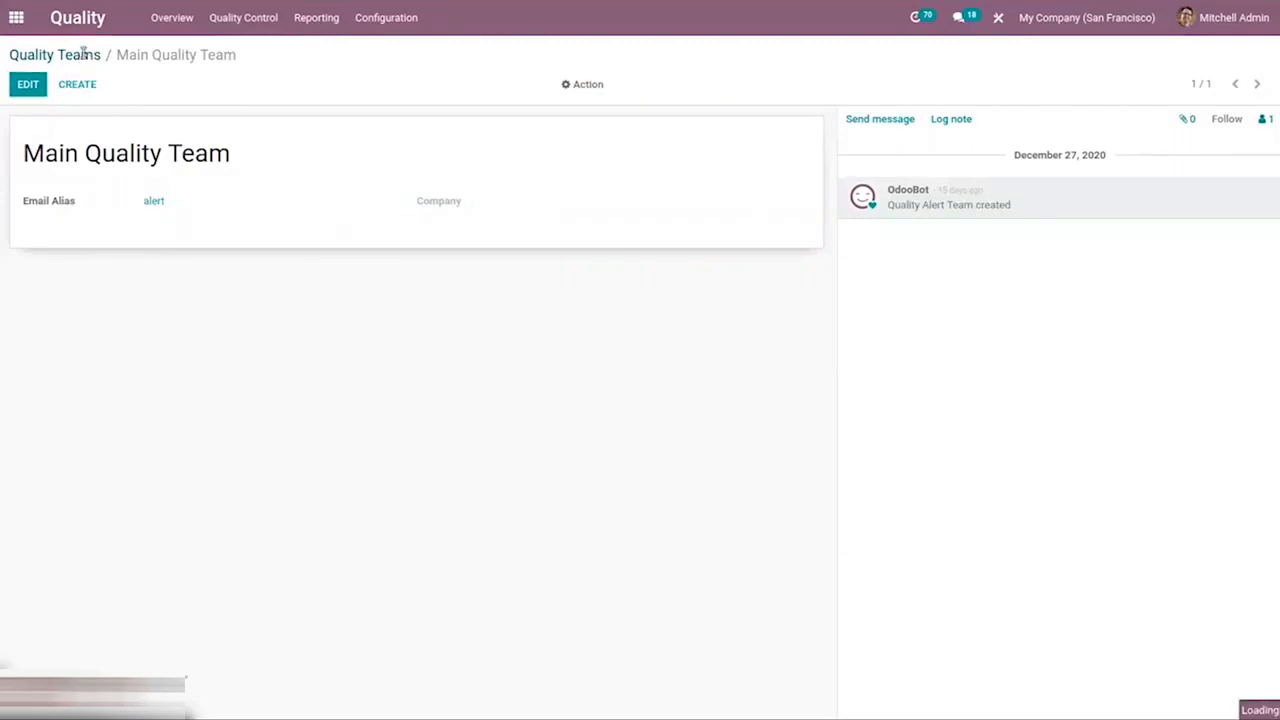
{"action": "left_click", "coordinate": [168, 15]}
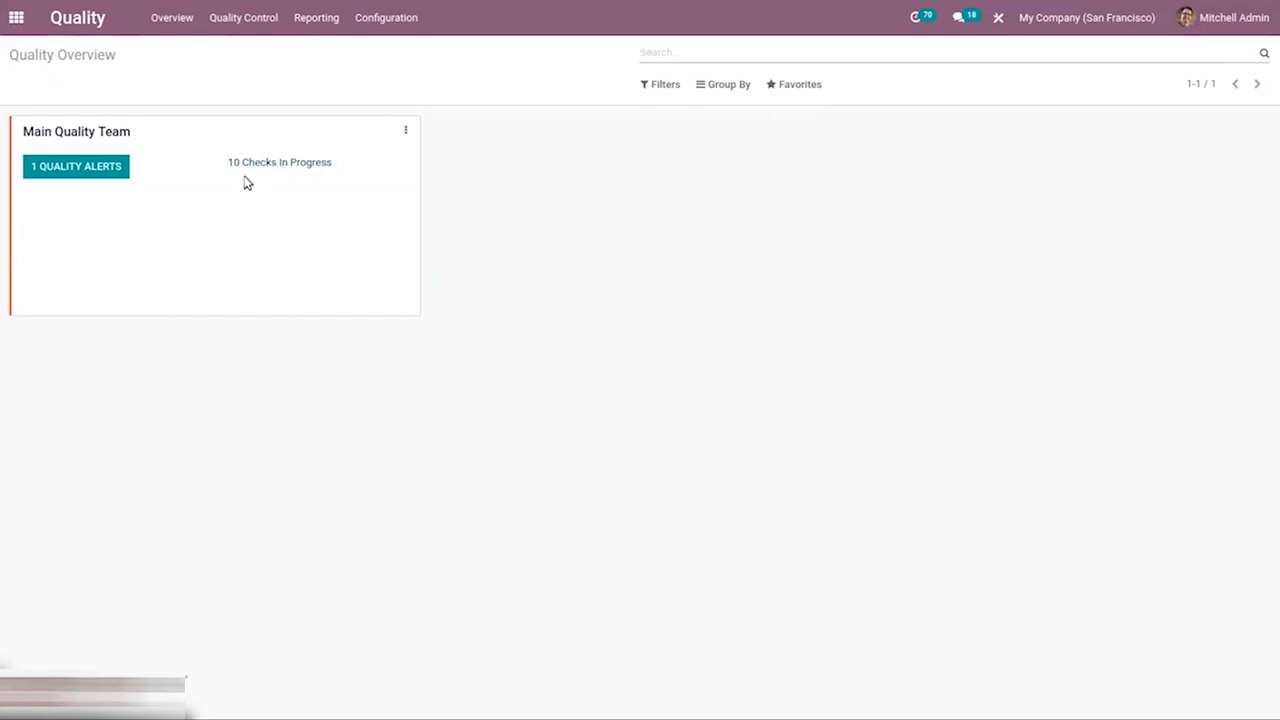
Open the quality control points list and expand the Main Quality Team group.
{"action": "left_click", "coordinate": [231, 24]}
{"action": "left_click", "coordinate": [277, 58]}
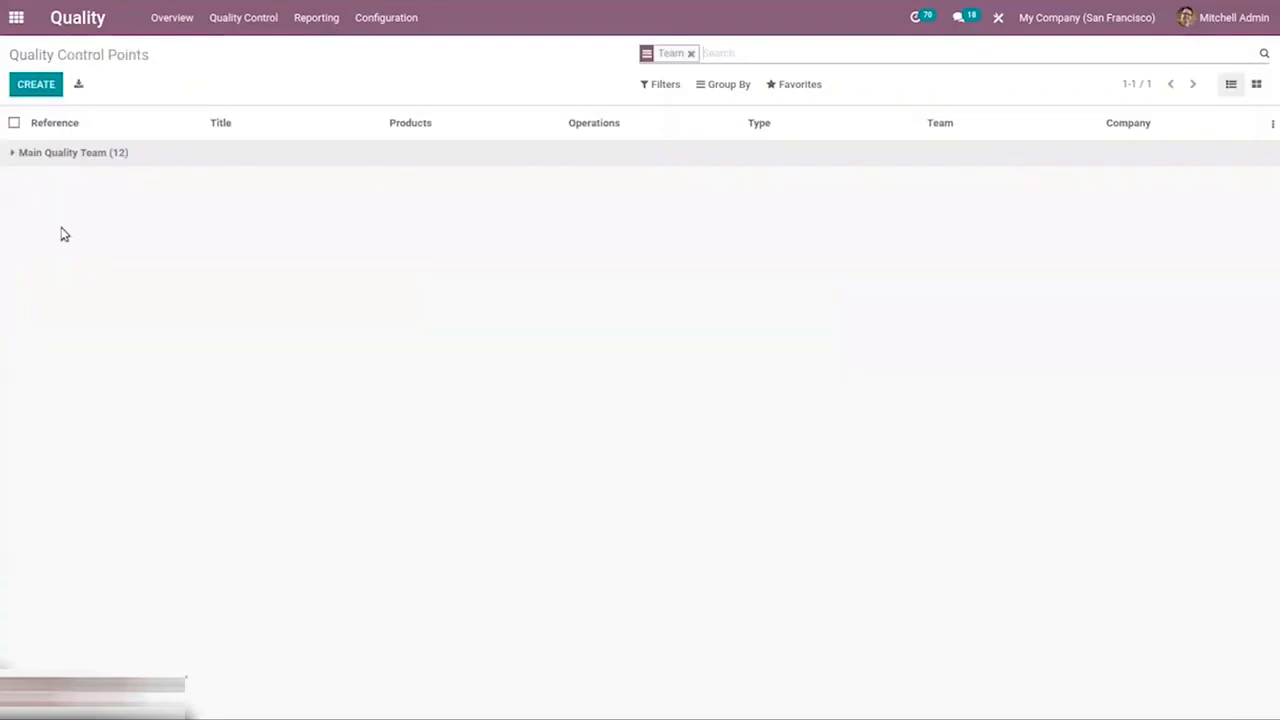
{"action": "left_click", "coordinate": [80, 152]}
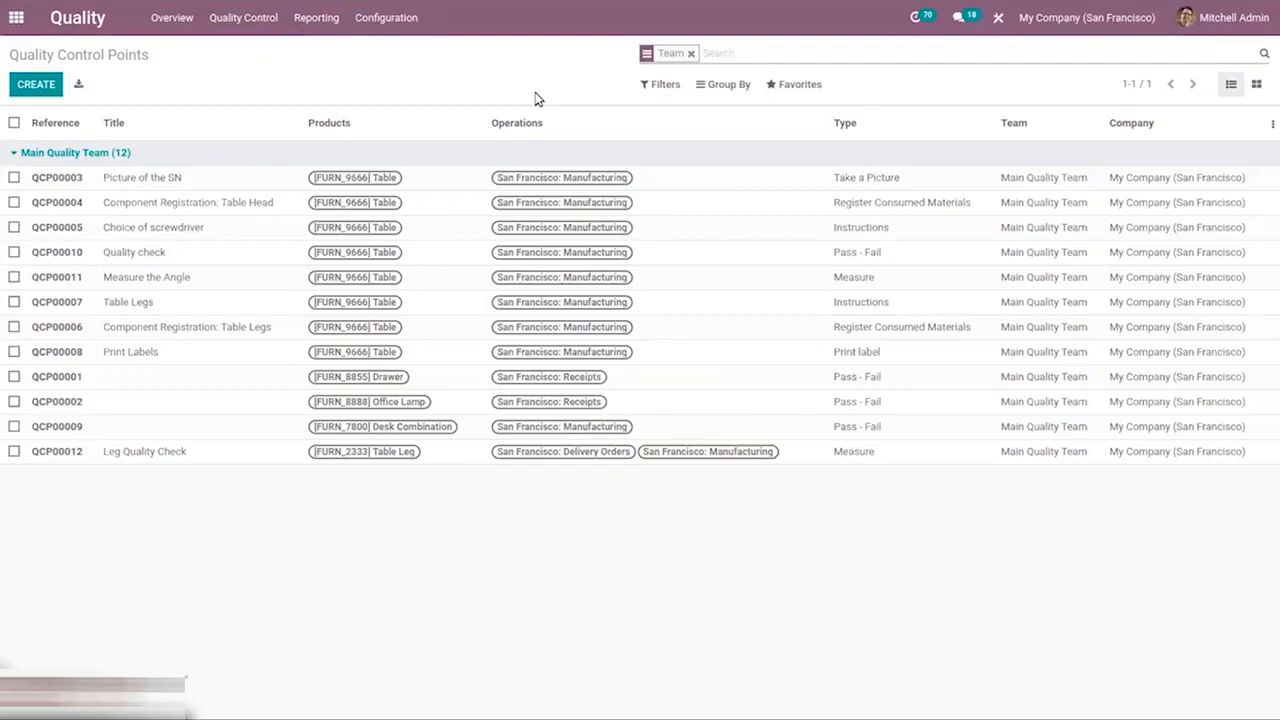
Open the Choice of screwdriver control point for editing, review its Type options, and return to the control points list.
{"action": "left_click", "coordinate": [157, 224]}
{"action": "left_click", "coordinate": [30, 84]}
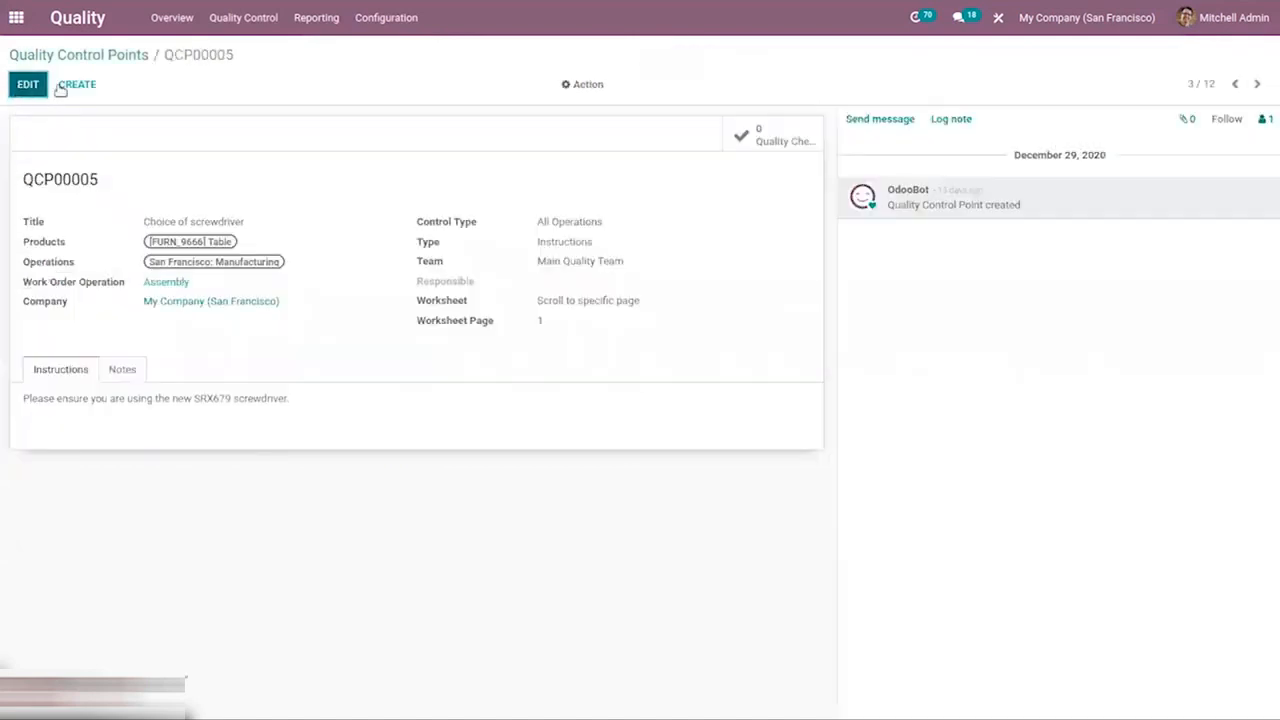
{"action": "left_click", "coordinate": [586, 222]}
{"action": "left_click", "coordinate": [467, 248]}
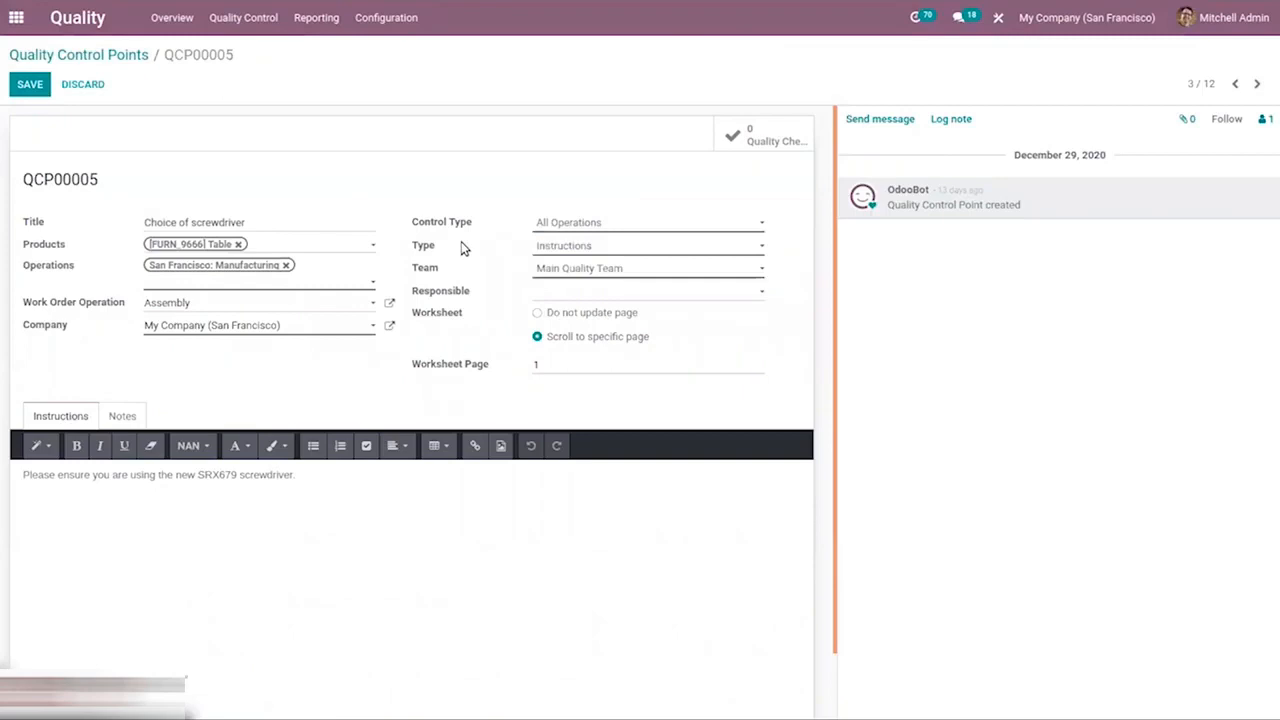
{"action": "left_click", "coordinate": [598, 246]}
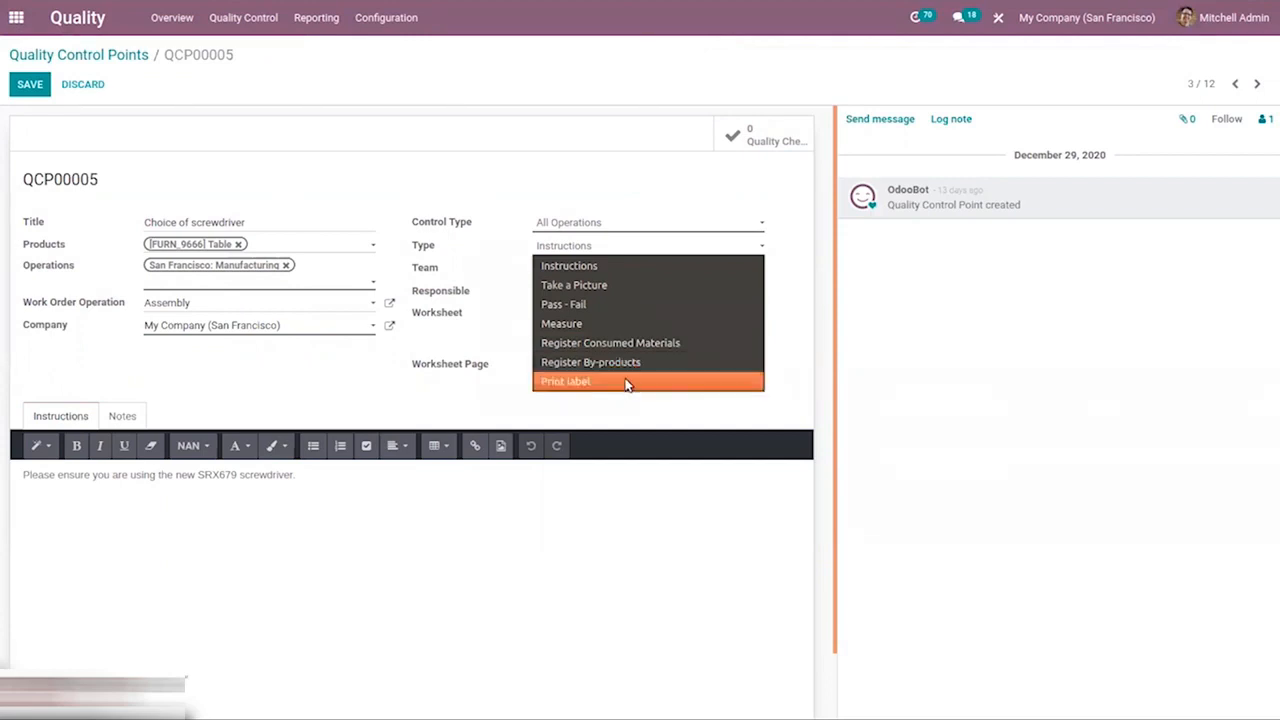
{"action": "left_click", "coordinate": [463, 249]}
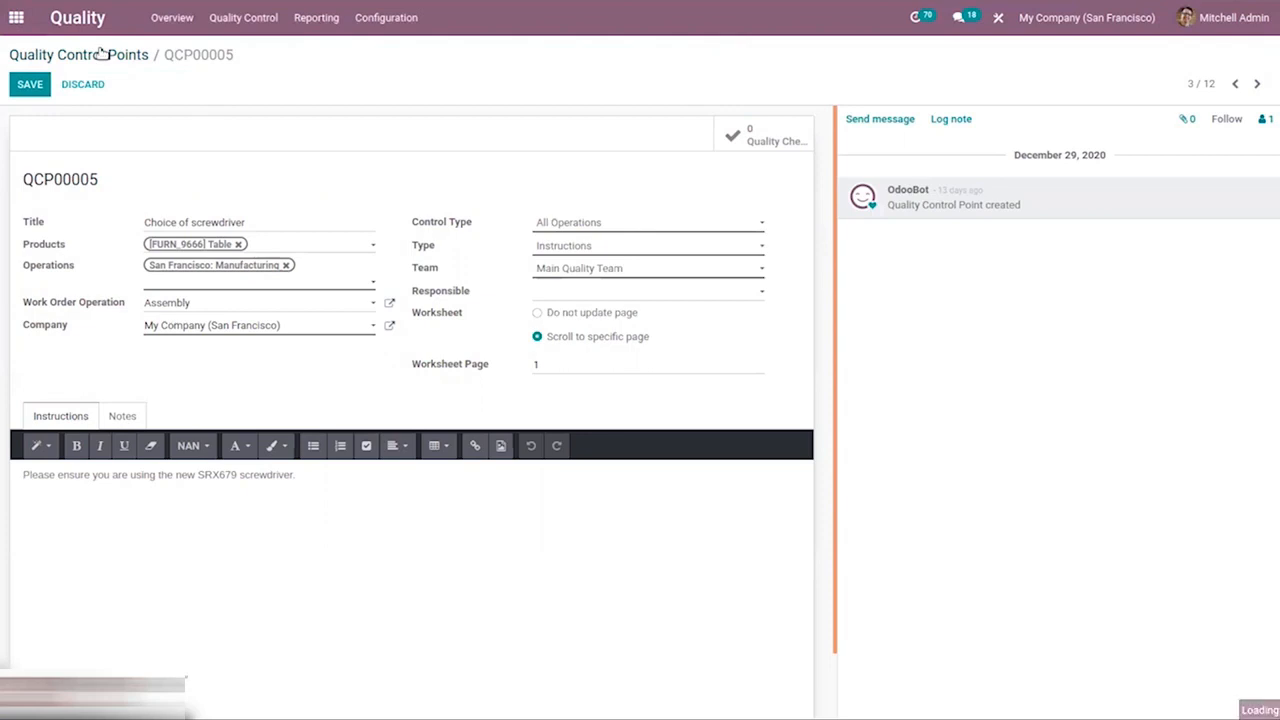
{"action": "left_click", "coordinate": [104, 54]}
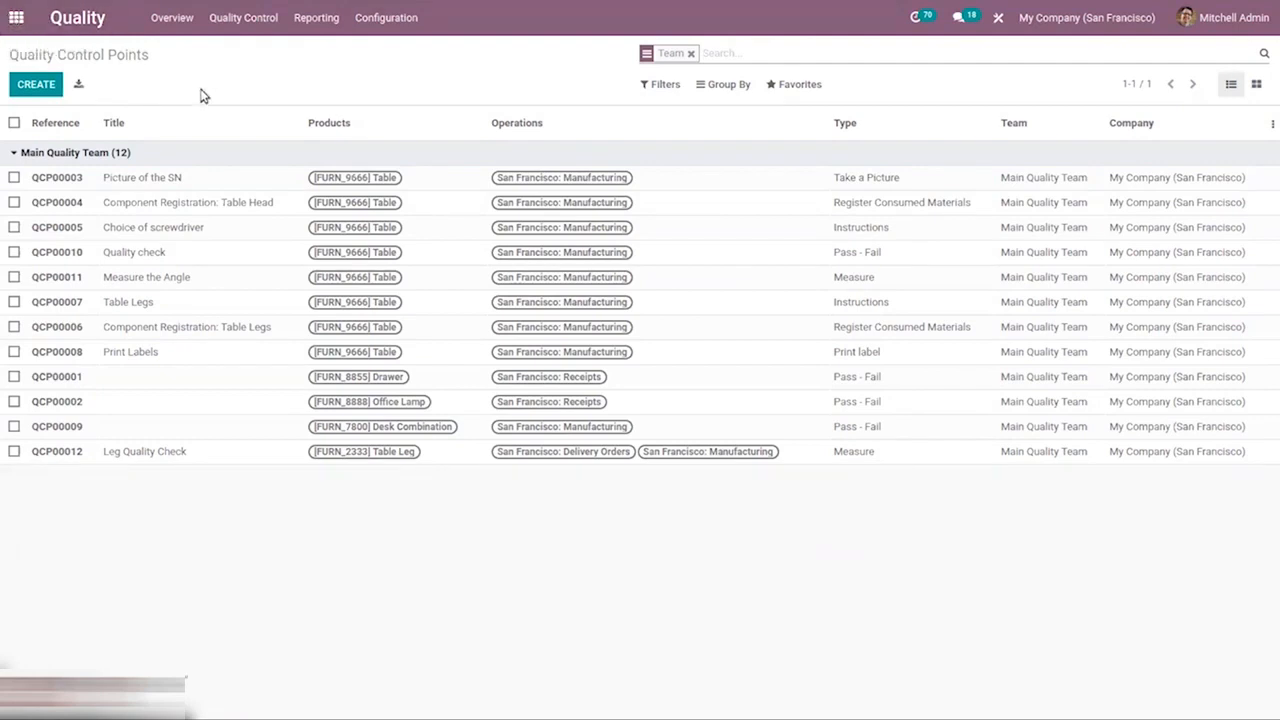
Browse the Quality Checks list, then open the Quality Alerts board.
{"action": "left_click", "coordinate": [232, 16]}
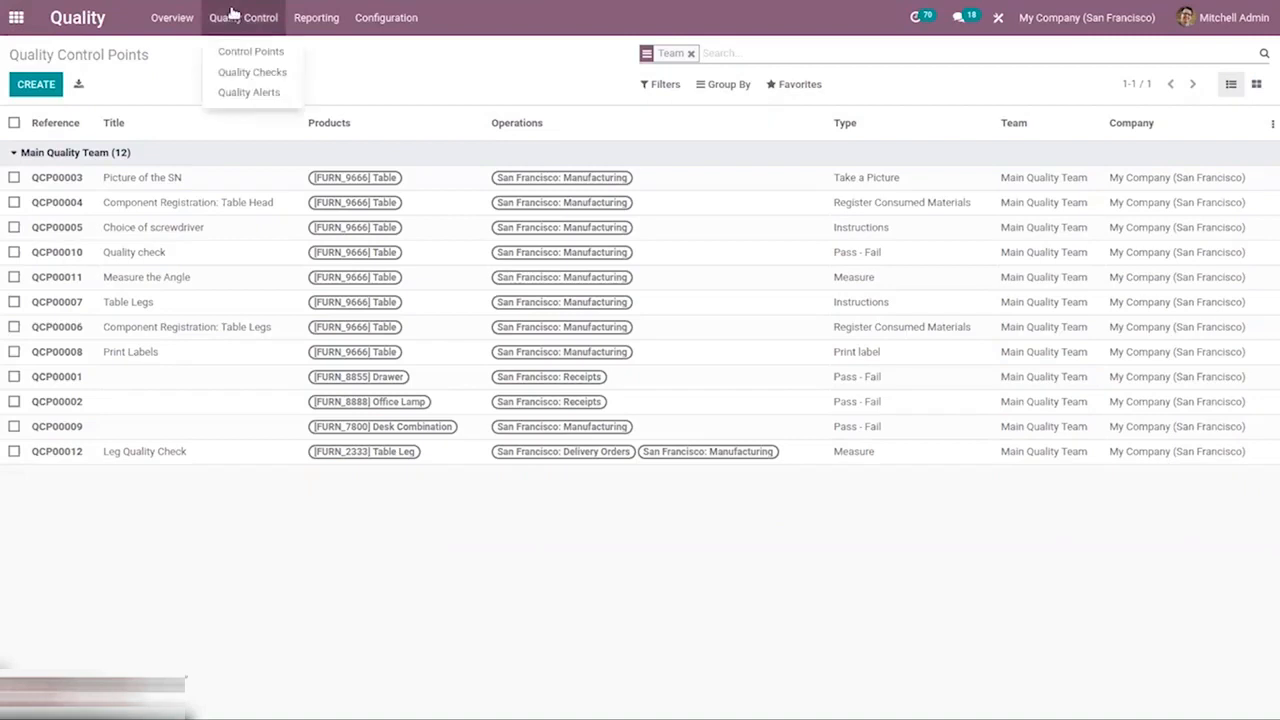
{"action": "left_click", "coordinate": [244, 74]}
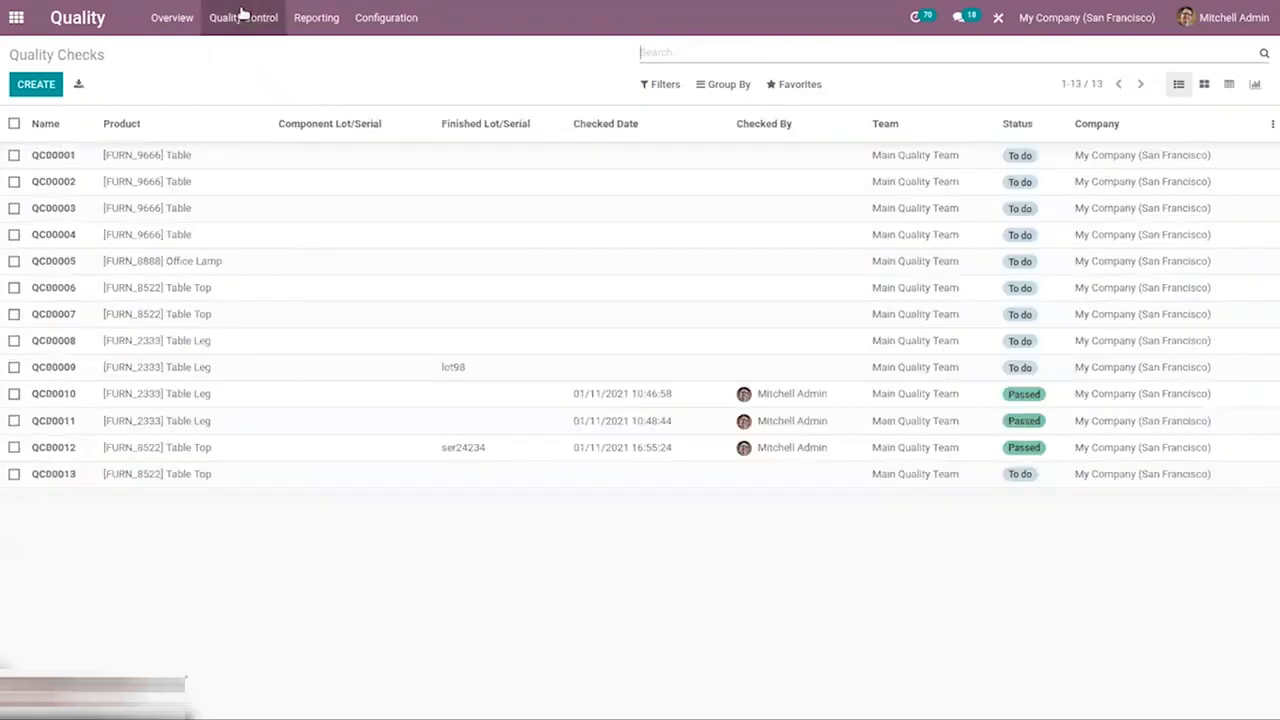
{"action": "left_click", "coordinate": [243, 15]}
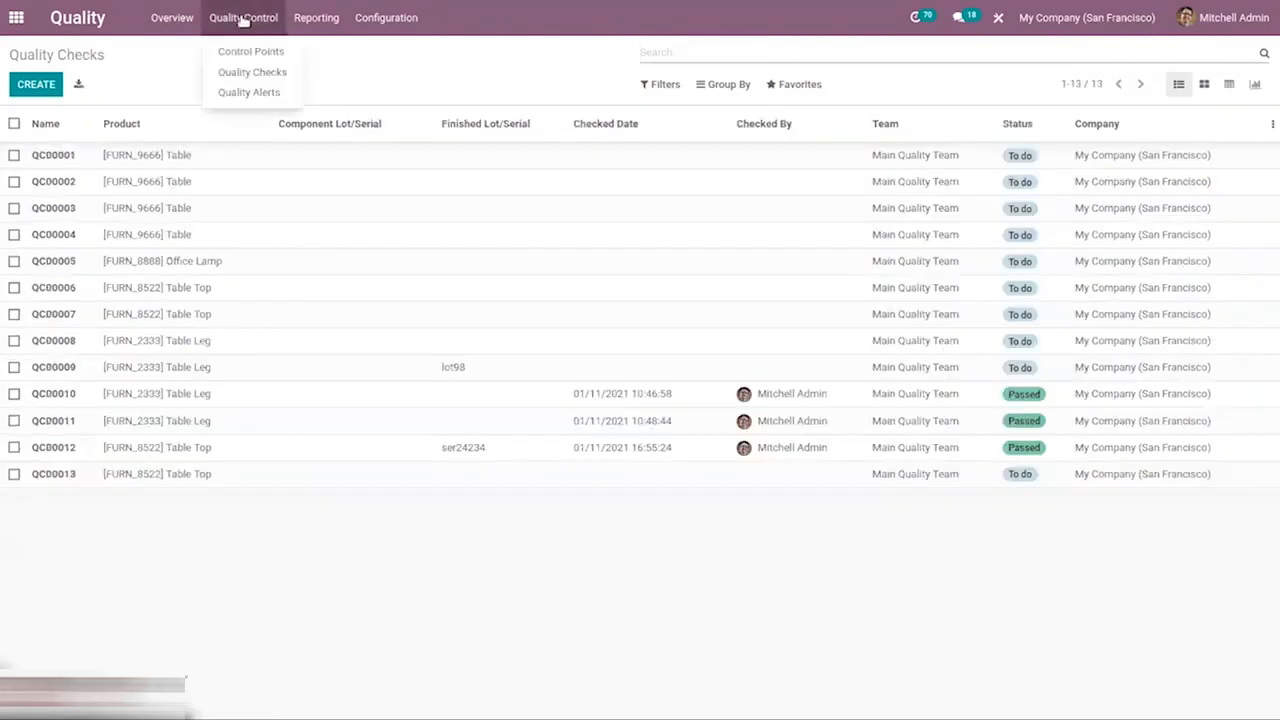
{"action": "left_click", "coordinate": [250, 91]}
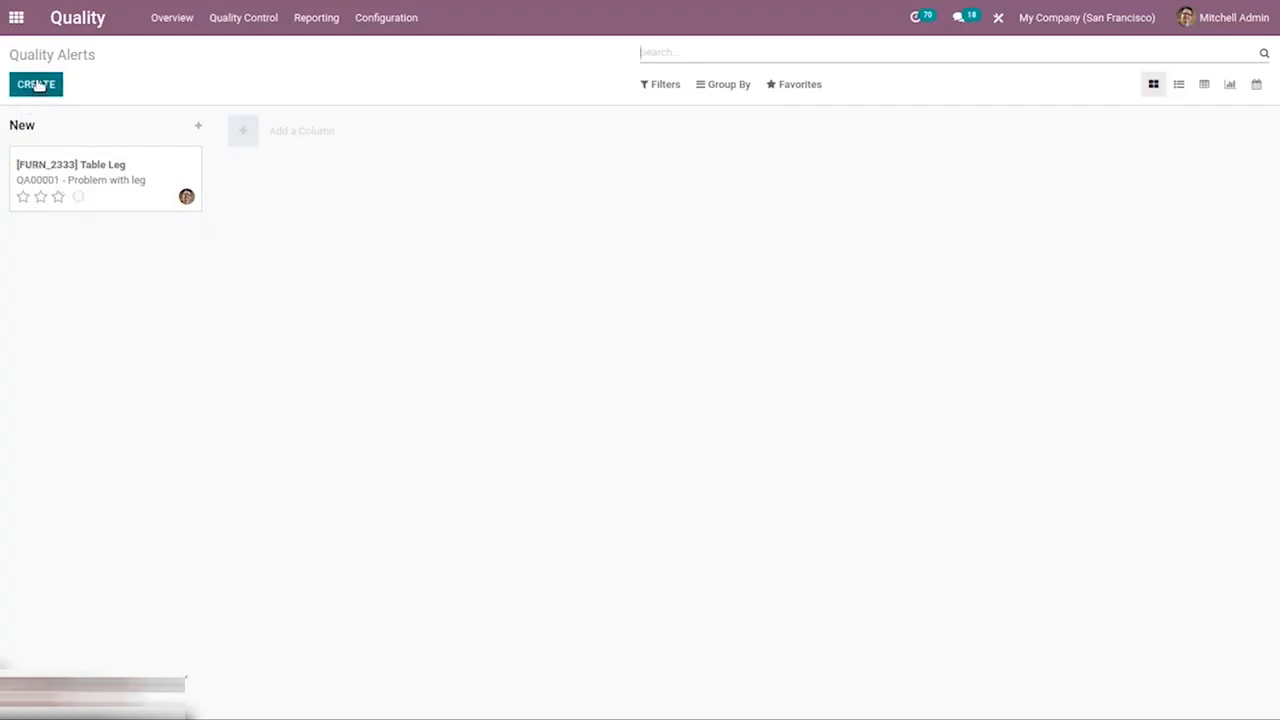
Open the Quality Checks report, examine its measures, then switch to the Quality Alerts report.
{"action": "left_click", "coordinate": [235, 14]}
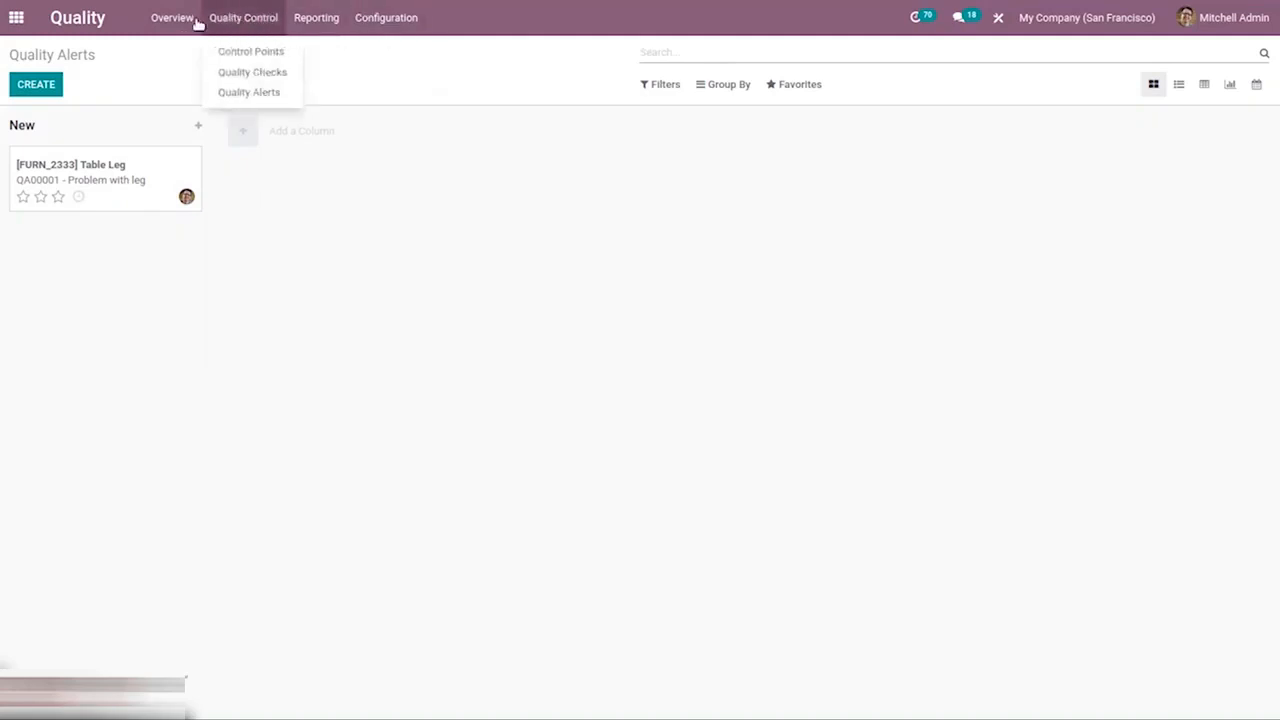
{"action": "mouse_move", "coordinate": [330, 17]}
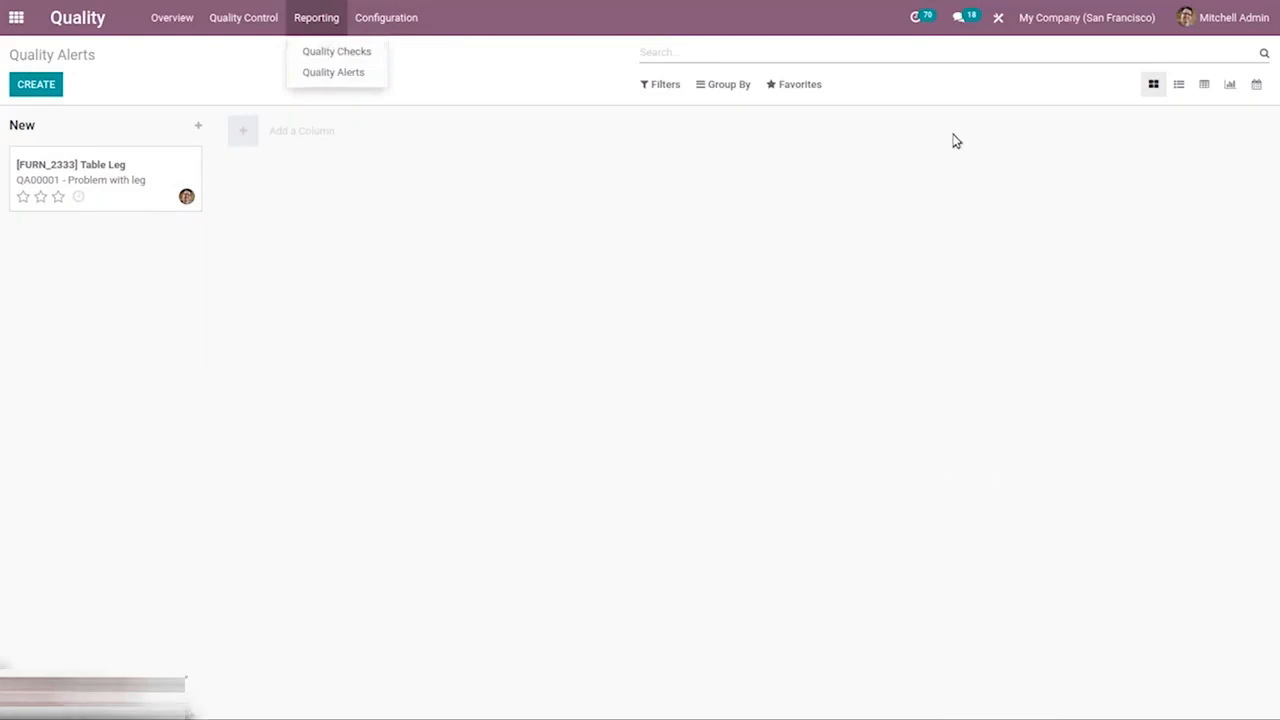
{"action": "left_click", "coordinate": [332, 51]}
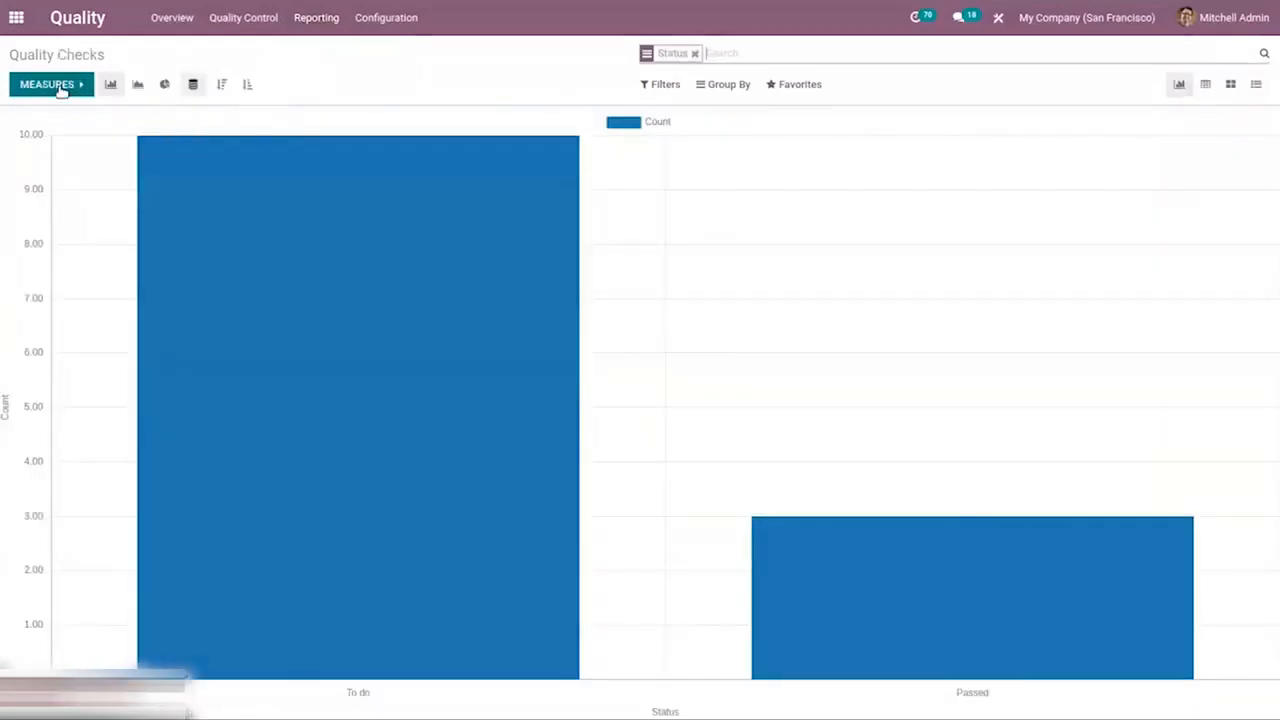
{"action": "left_click", "coordinate": [60, 88]}
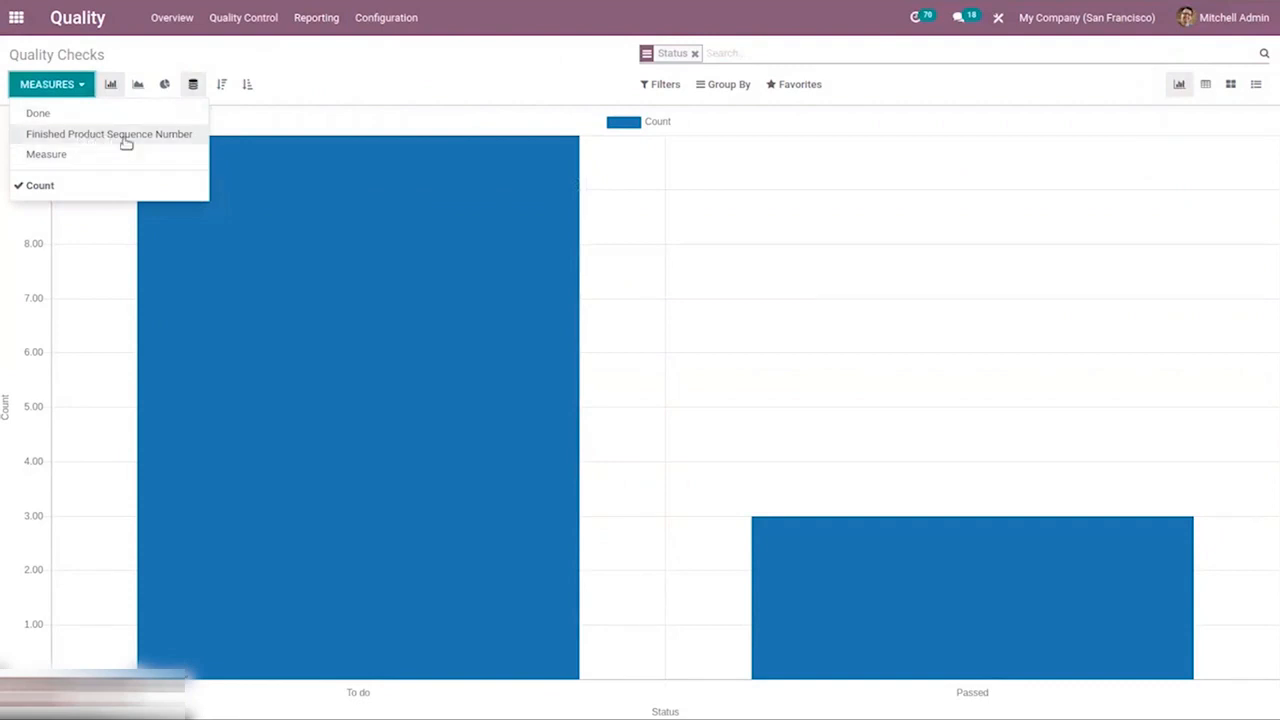
{"action": "left_click", "coordinate": [346, 63]}
{"action": "left_click", "coordinate": [333, 20]}
{"action": "left_click", "coordinate": [346, 76]}
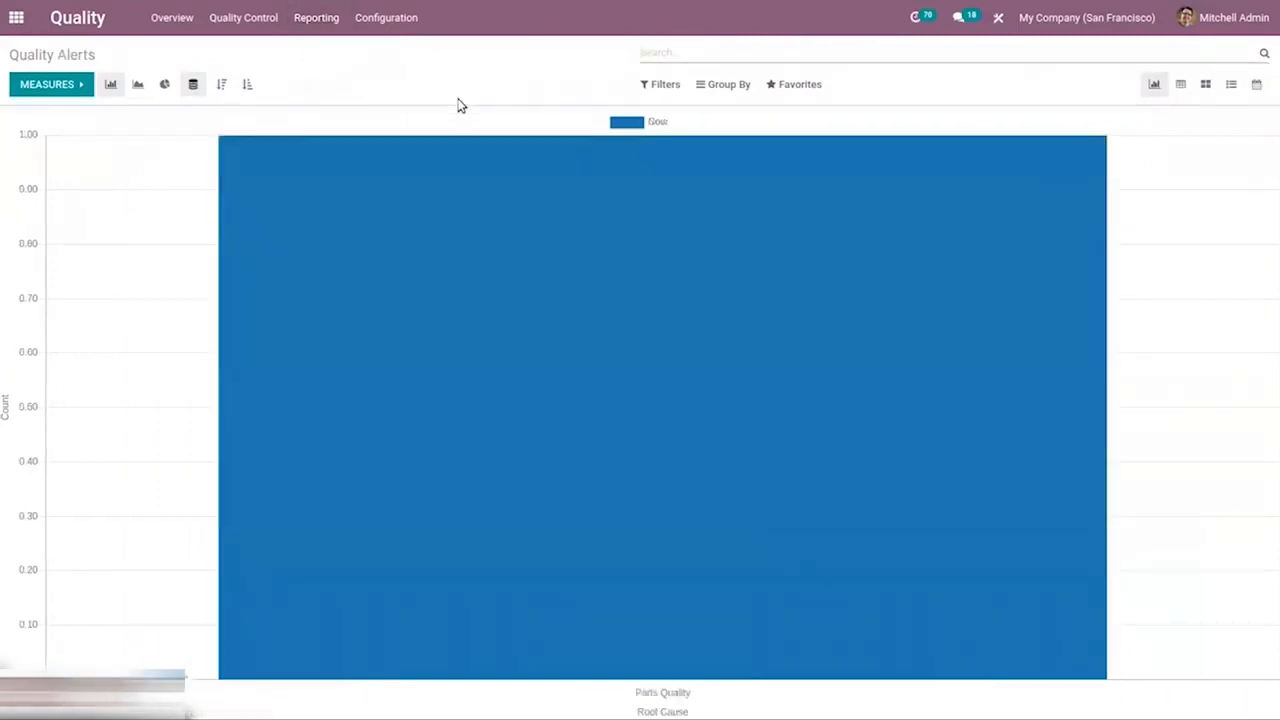
{"action": "mouse_move", "coordinate": [546, 166]}
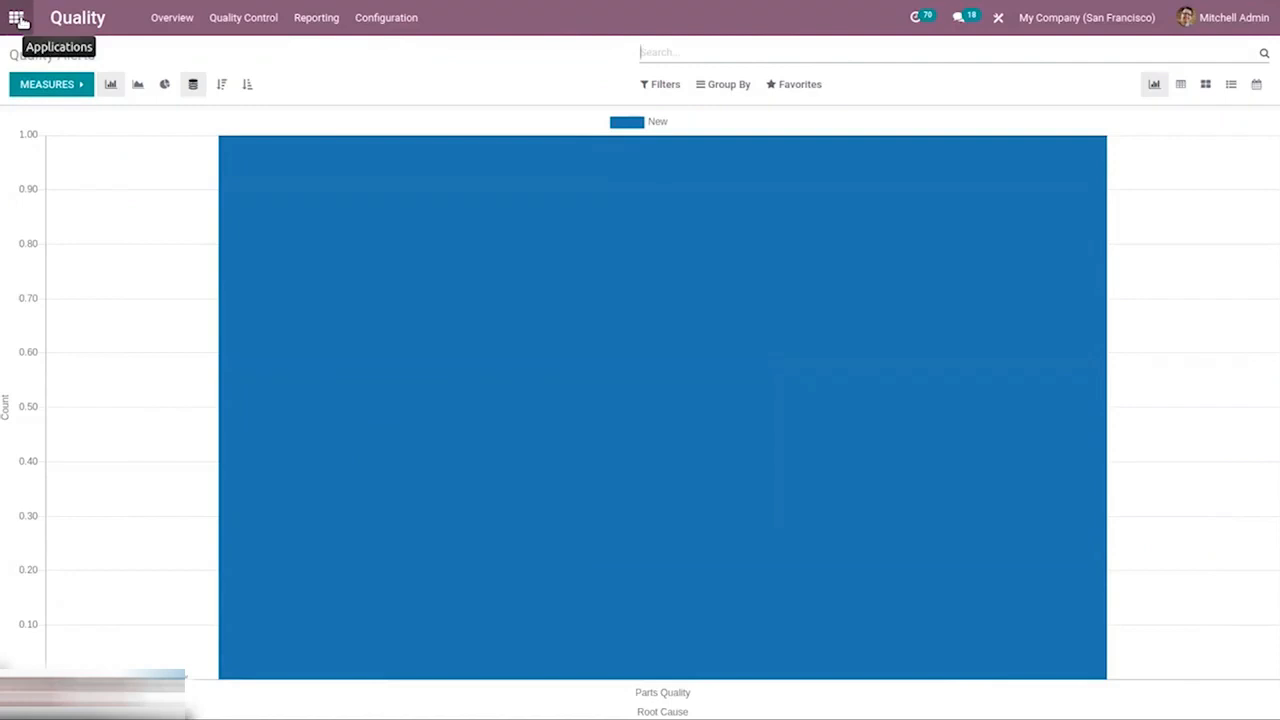
Search the apps for Repairs and open it.
{"action": "left_click", "coordinate": [17, 18]}
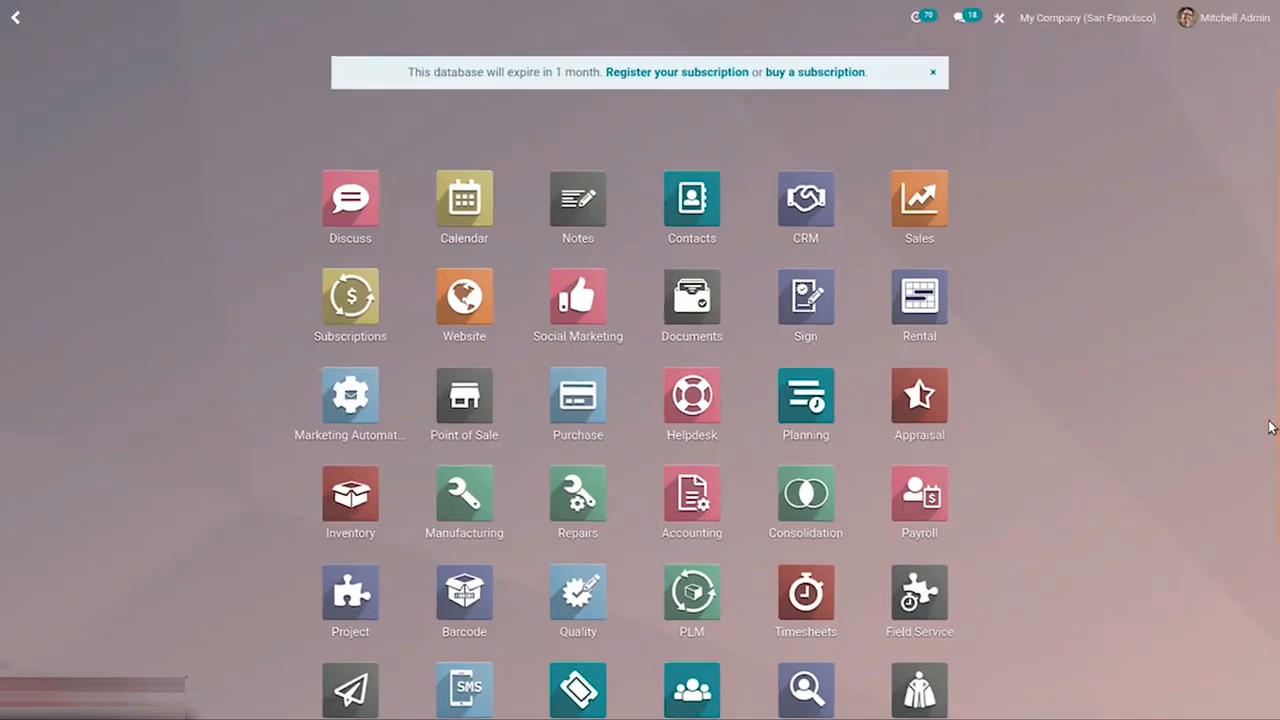
{"action": "type", "text": "re"}
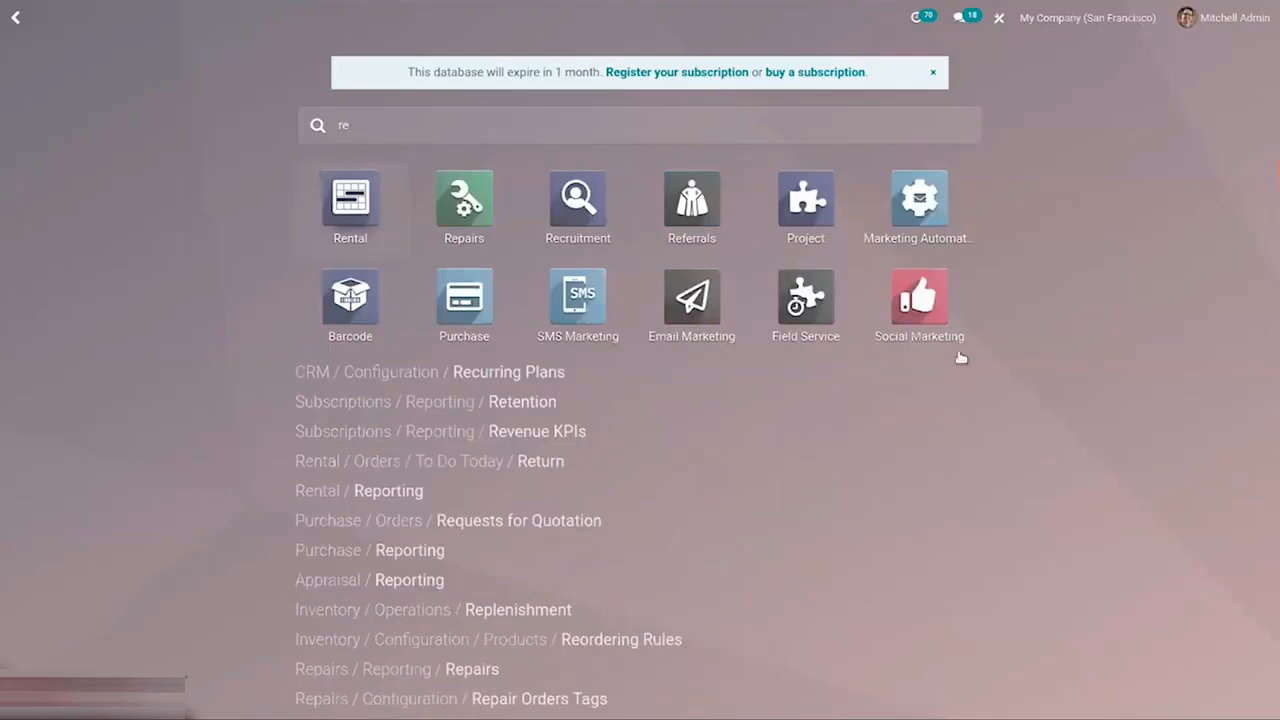
{"action": "left_click", "coordinate": [477, 218]}
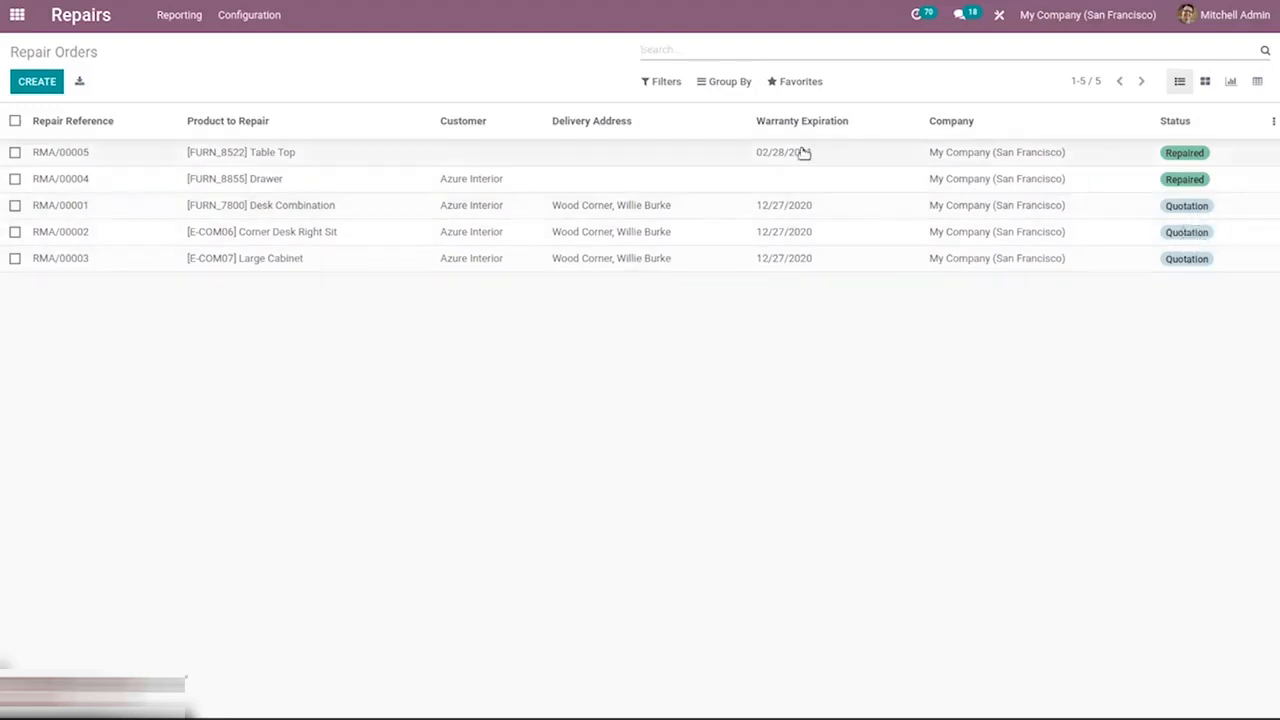
Open the Repair Orders Tags configuration, then the Repairs report.
{"action": "left_click", "coordinate": [240, 14]}
{"action": "left_click", "coordinate": [172, 12]}
{"action": "left_click", "coordinate": [228, 16]}
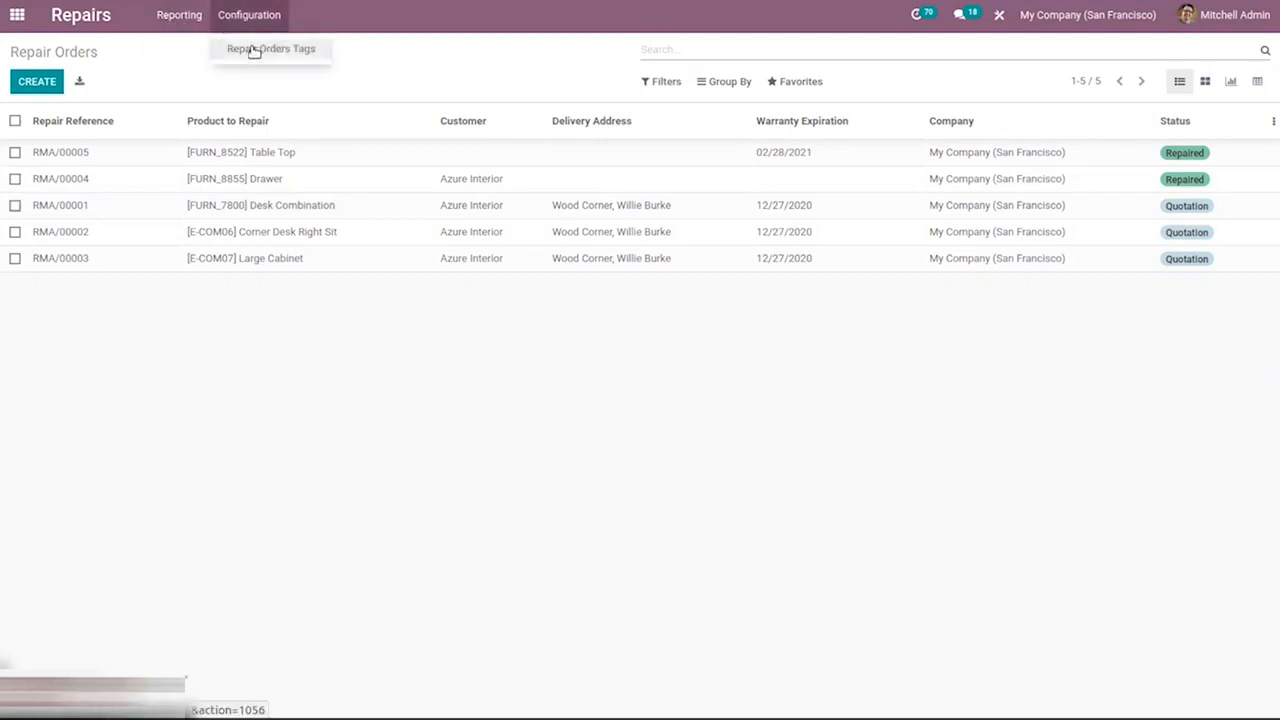
{"action": "left_click", "coordinate": [252, 48]}
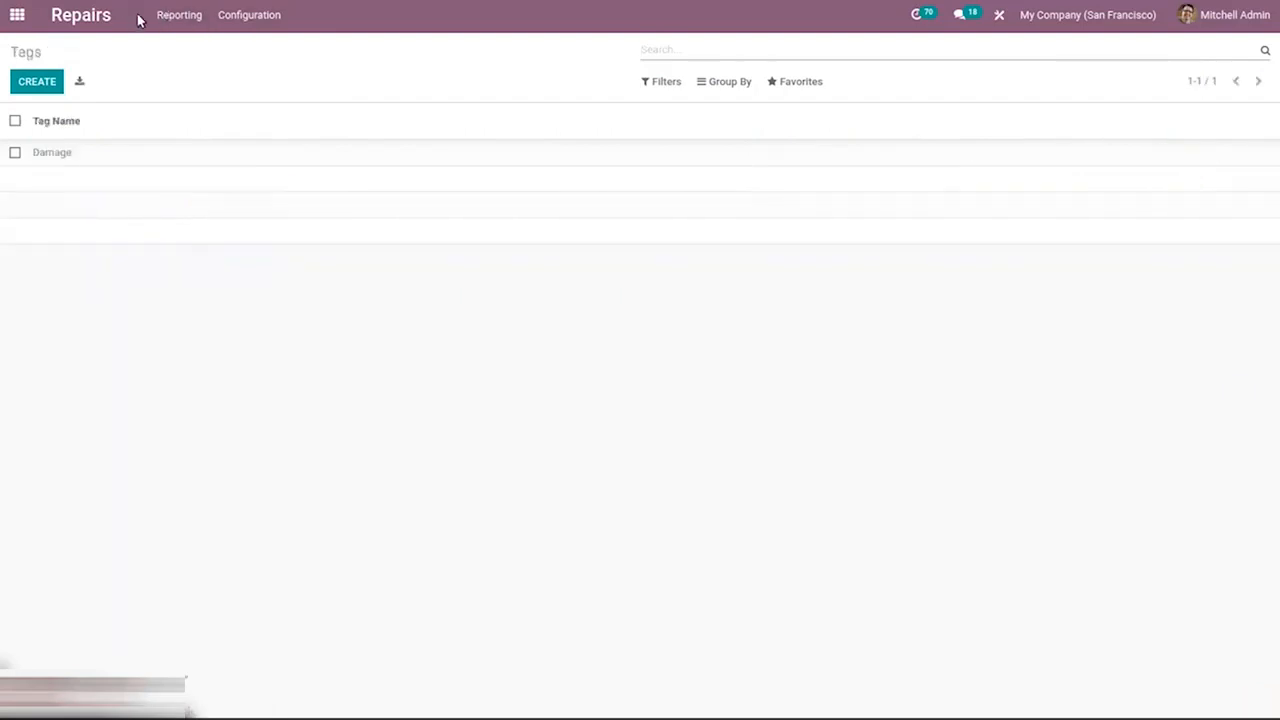
{"action": "left_click", "coordinate": [172, 20]}
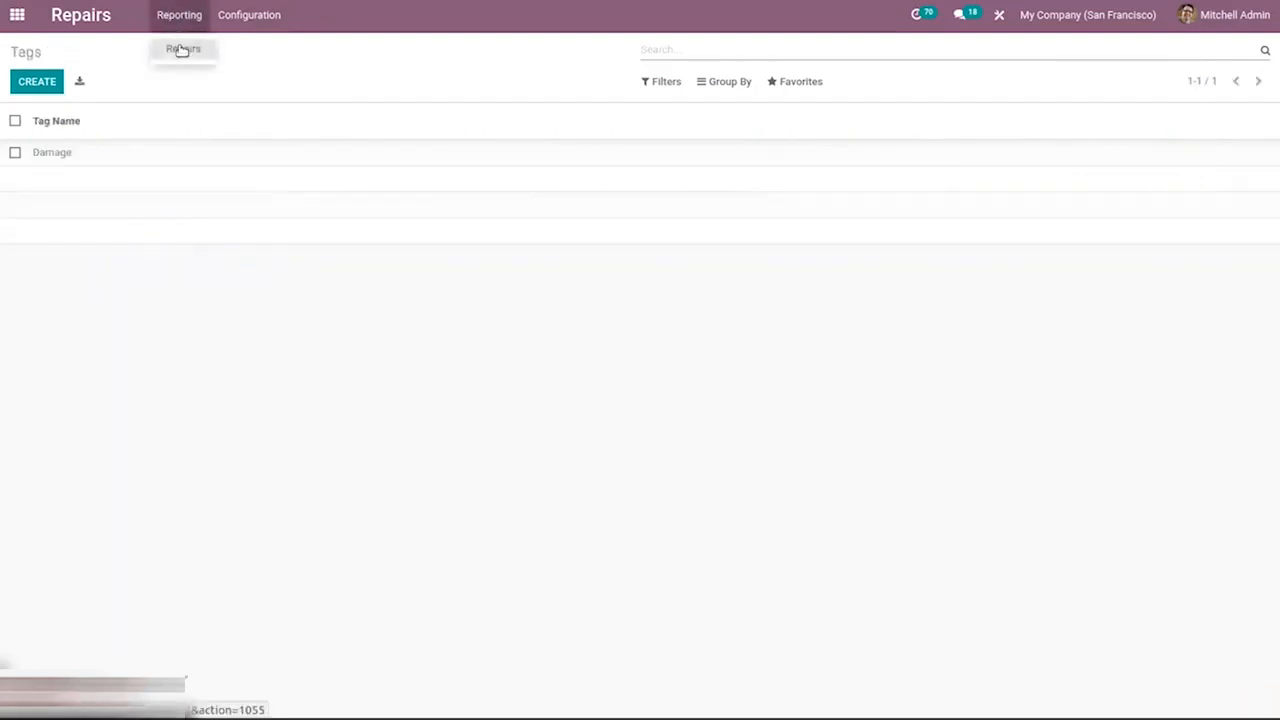
{"action": "left_click", "coordinate": [182, 48]}
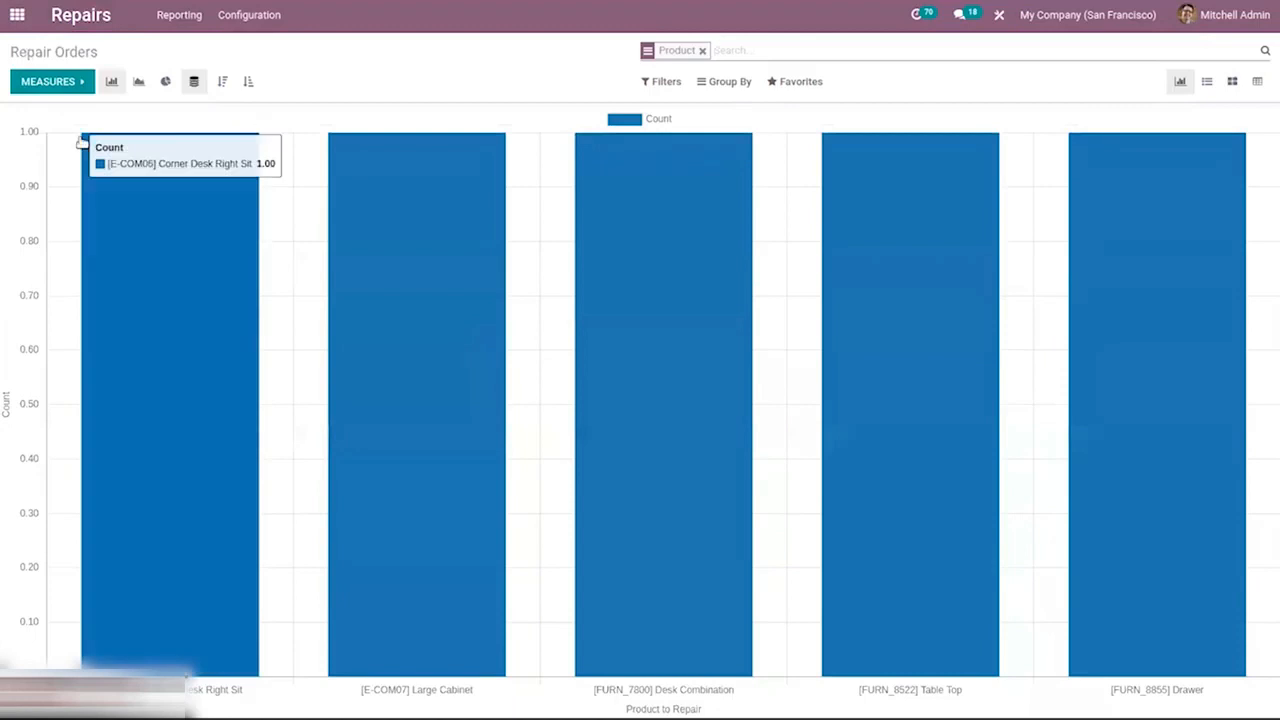
Examine the Repairs report's measures, filters and grouping options.
{"action": "left_click", "coordinate": [86, 84]}
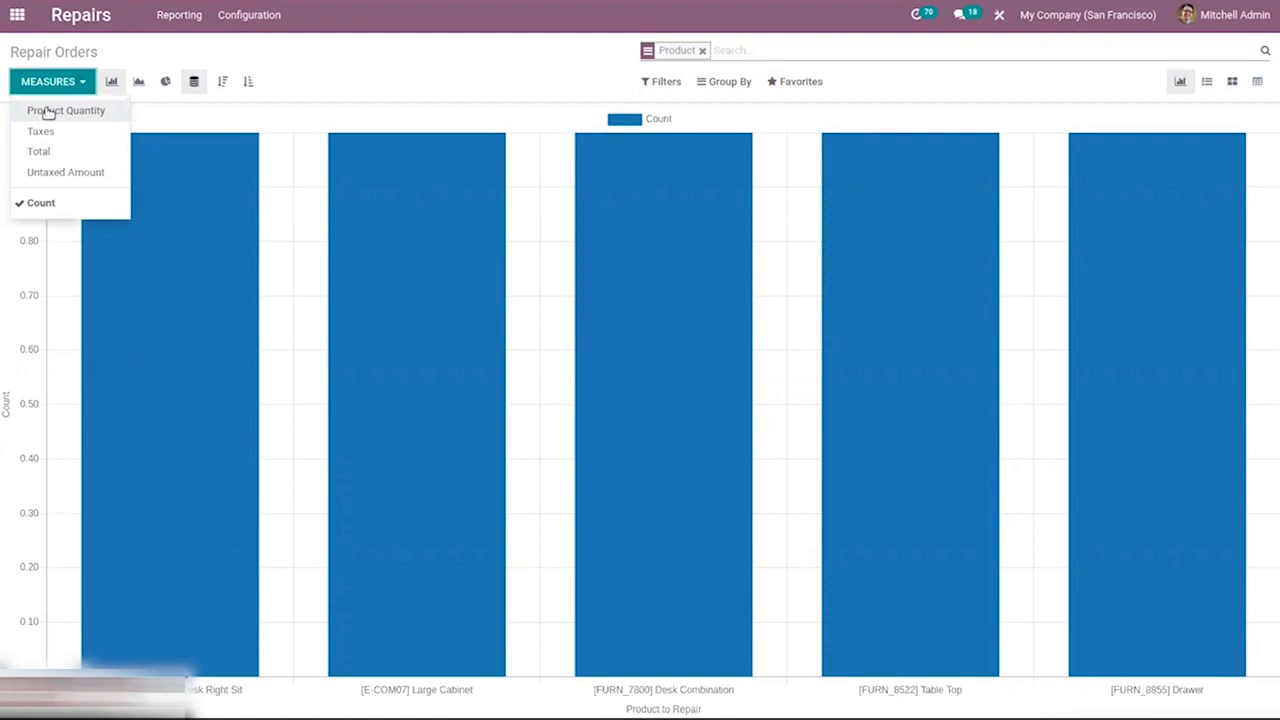
{"action": "left_click", "coordinate": [350, 57]}
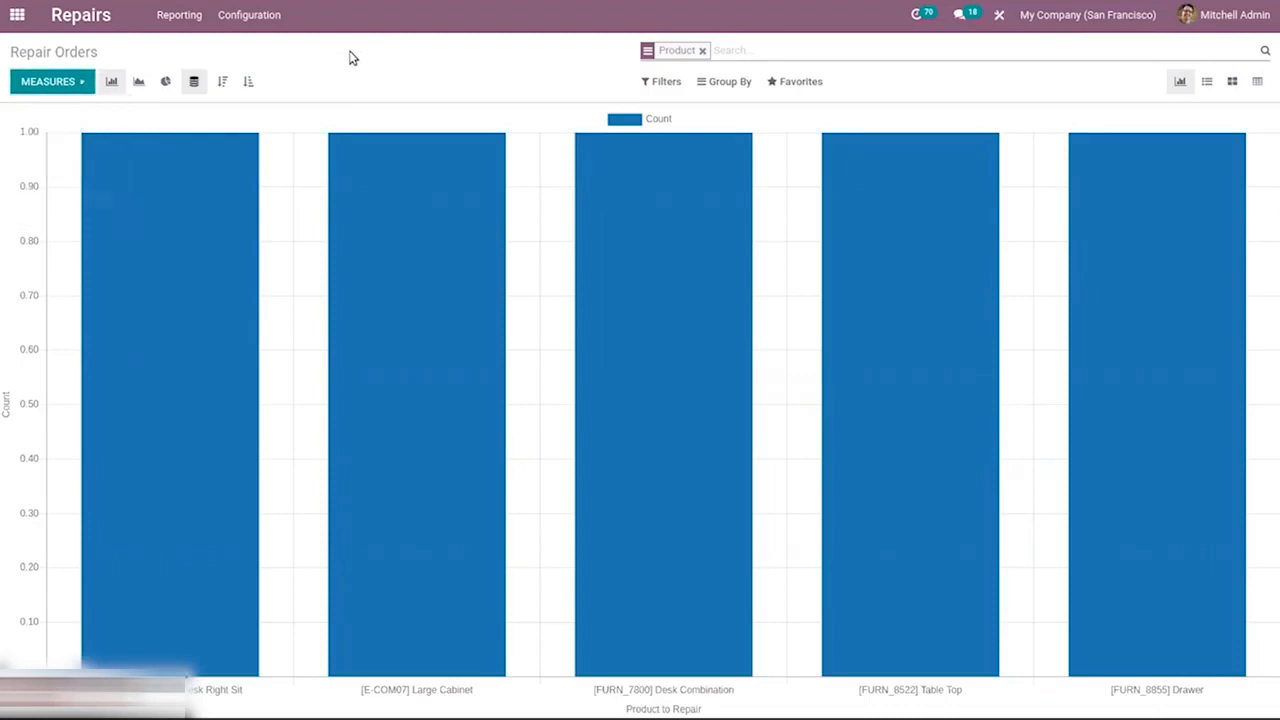
{"action": "left_click", "coordinate": [667, 84]}
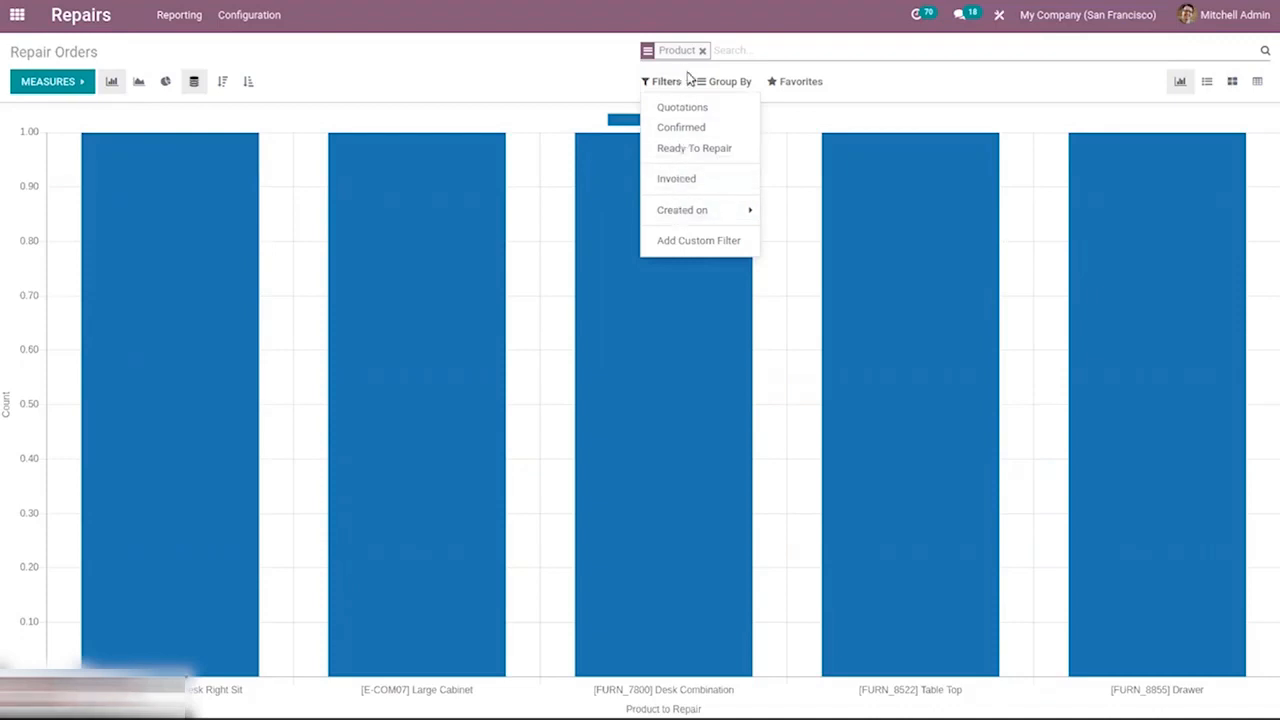
{"action": "left_click", "coordinate": [727, 83]}
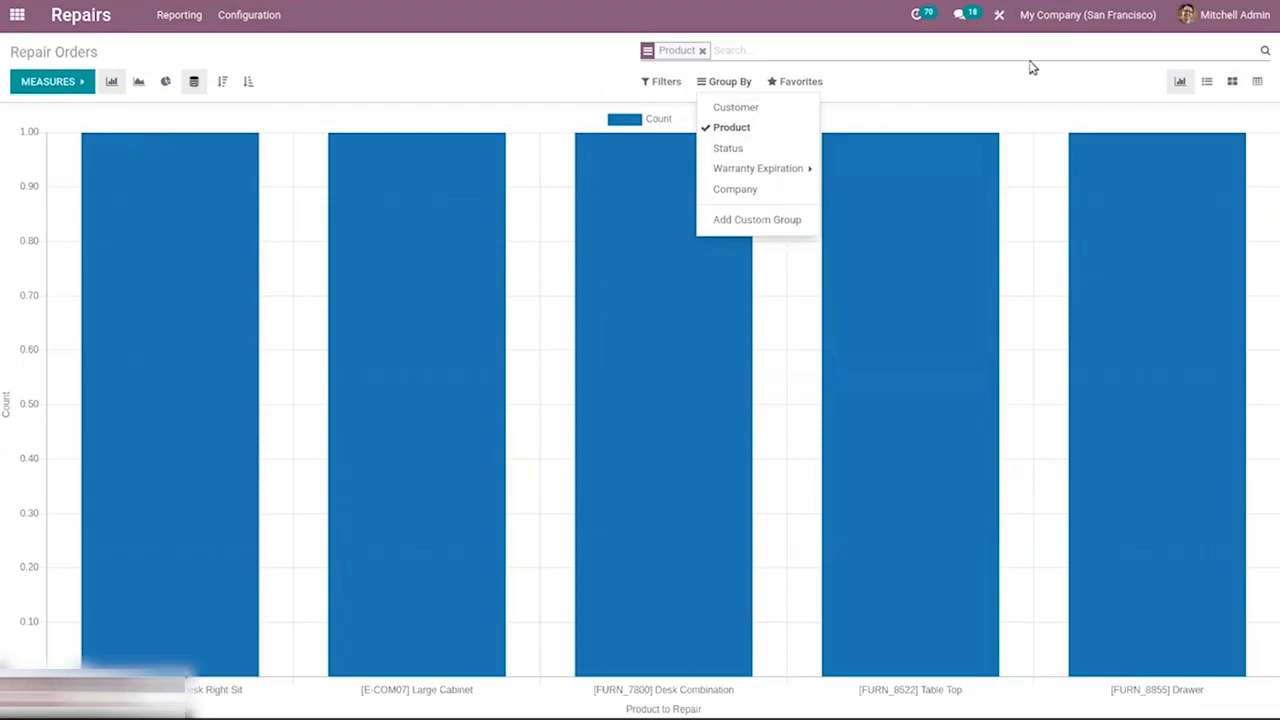
{"action": "mouse_move", "coordinate": [966, 170]}
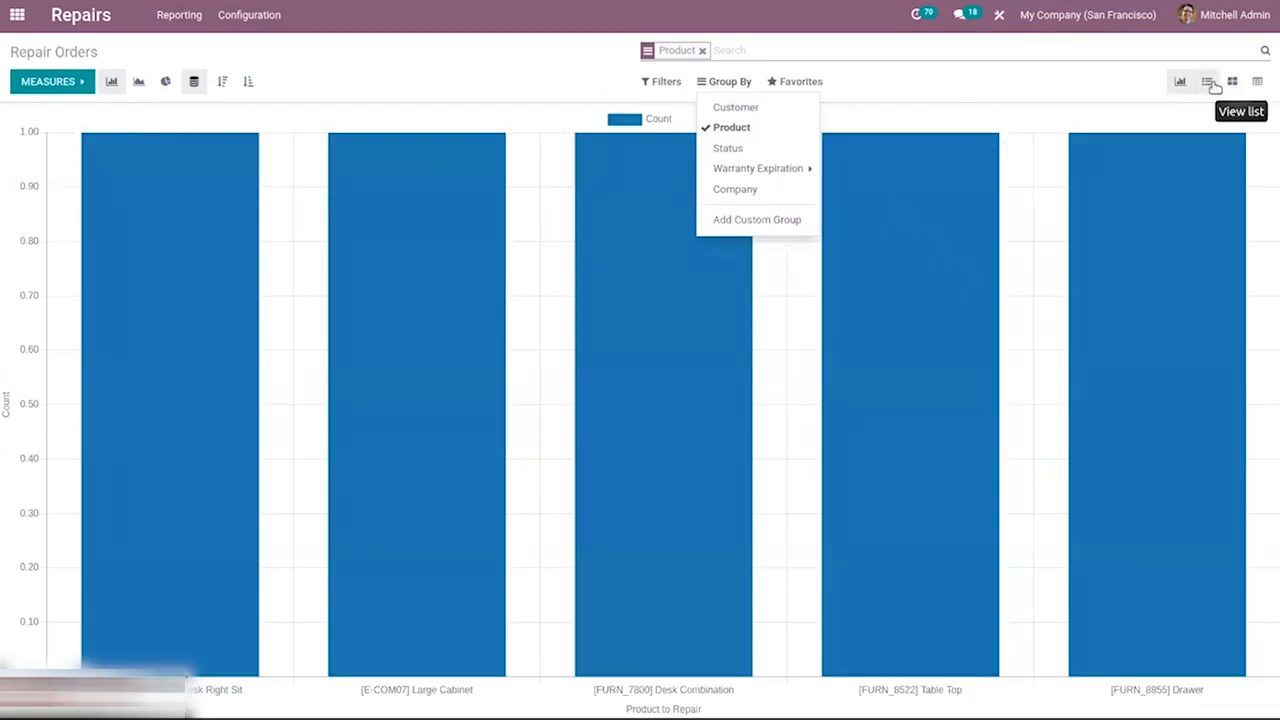